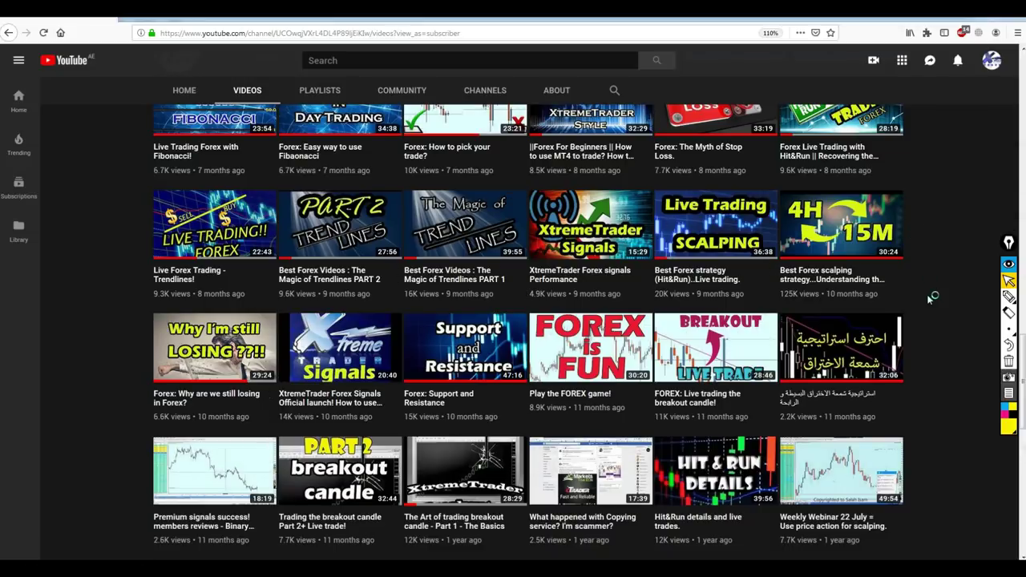
Browse the Xtreme Trader channel's uploaded videos, looking through the older Hit&Run, scalping and Ichimoku trading lessons.
{"action": "scroll", "coordinate": [930, 241], "scroll_direction": "up", "scroll_amount": 15}
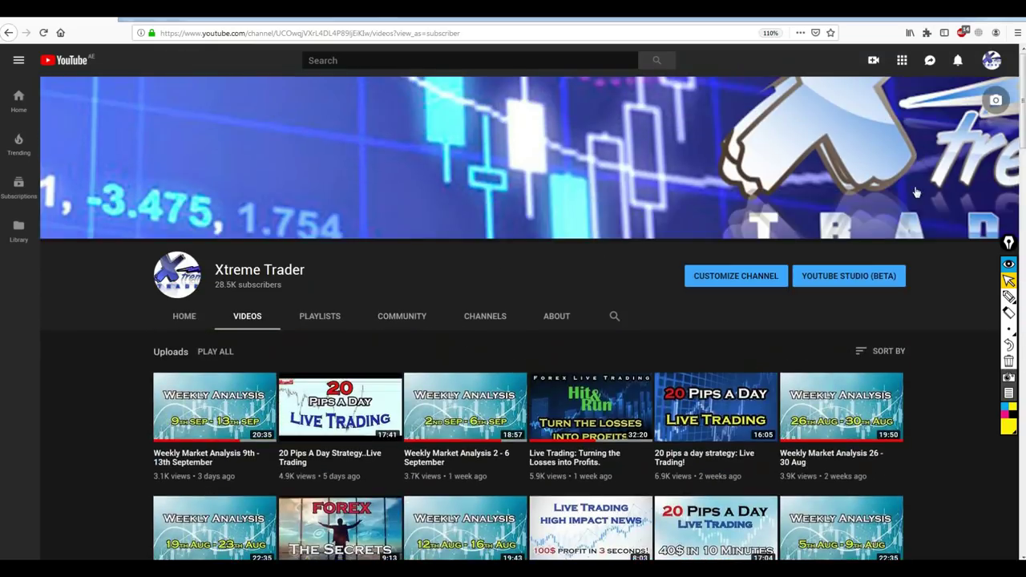
{"action": "scroll", "coordinate": [876, 307], "scroll_direction": "down", "scroll_amount": 15}
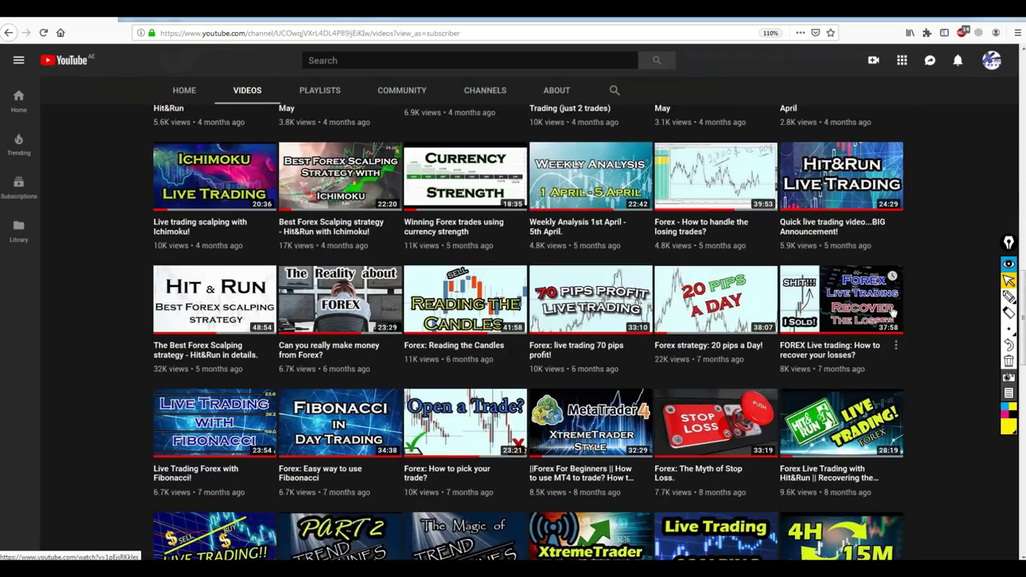
{"action": "scroll", "coordinate": [890, 311], "scroll_direction": "down", "scroll_amount": 2}
{"action": "scroll", "coordinate": [898, 317], "scroll_direction": "down", "scroll_amount": 3}
{"action": "scroll", "coordinate": [903, 315], "scroll_direction": "down", "scroll_amount": 2}
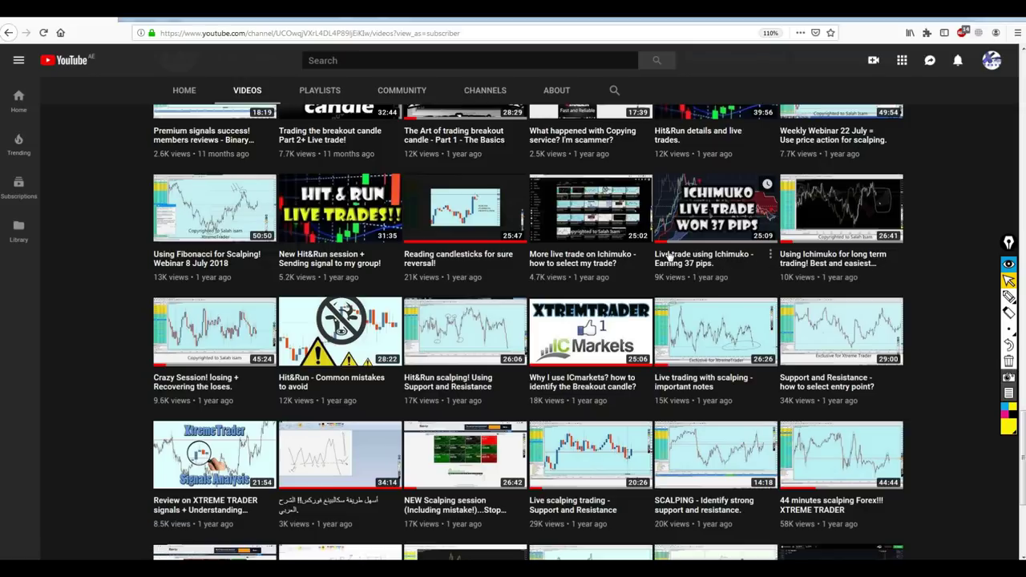
{"action": "scroll", "coordinate": [298, 275], "scroll_direction": "up", "scroll_amount": 3}
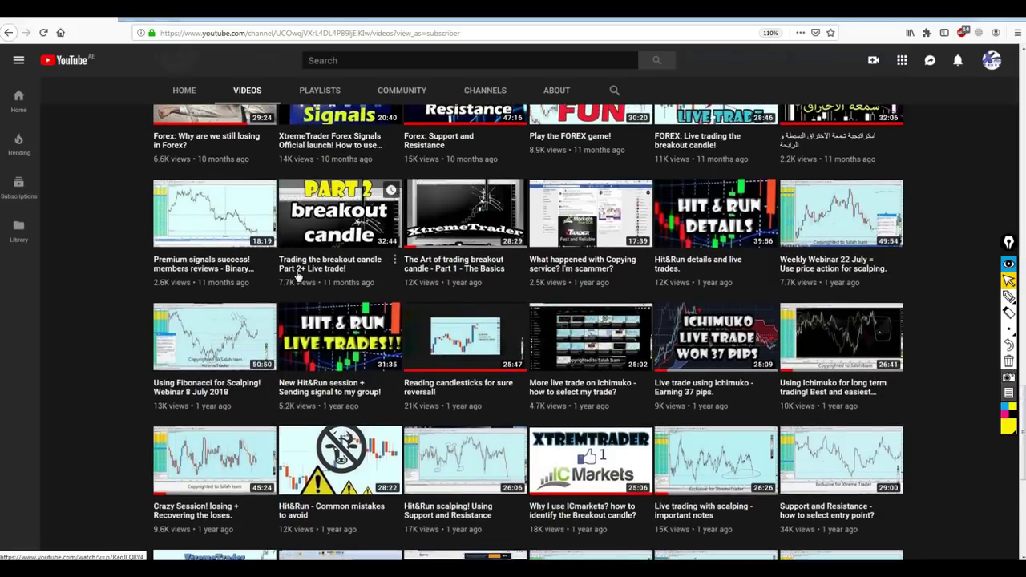
{"action": "scroll", "coordinate": [299, 275], "scroll_direction": "up", "scroll_amount": 5}
{"action": "scroll", "coordinate": [298, 275], "scroll_direction": "up", "scroll_amount": 2}
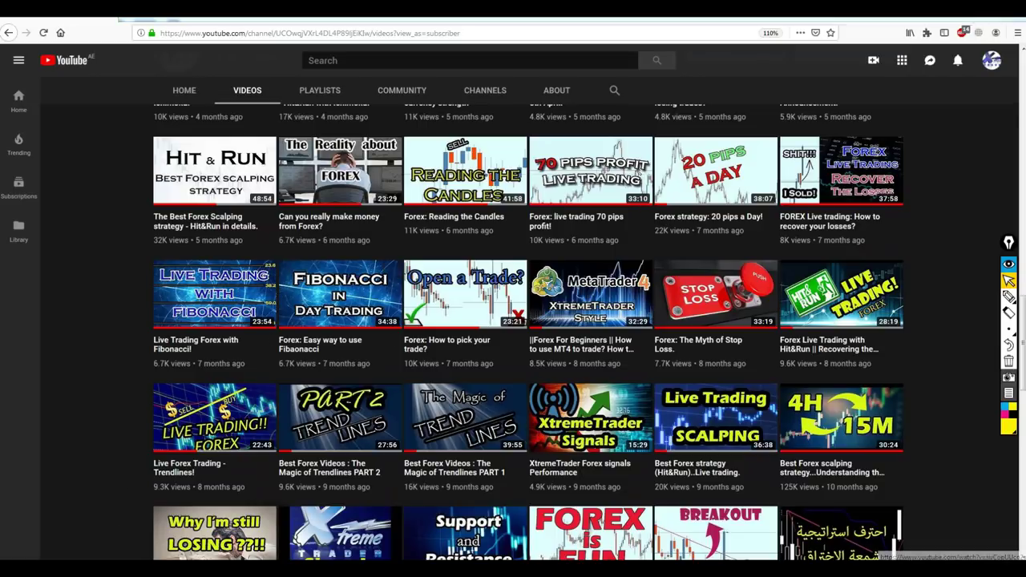
Switch to the MetaTrader platform and bring up the GBPAUD and GBPCAD pairs on the H4 chart.
{"action": "key", "text": "alt+Tab"}
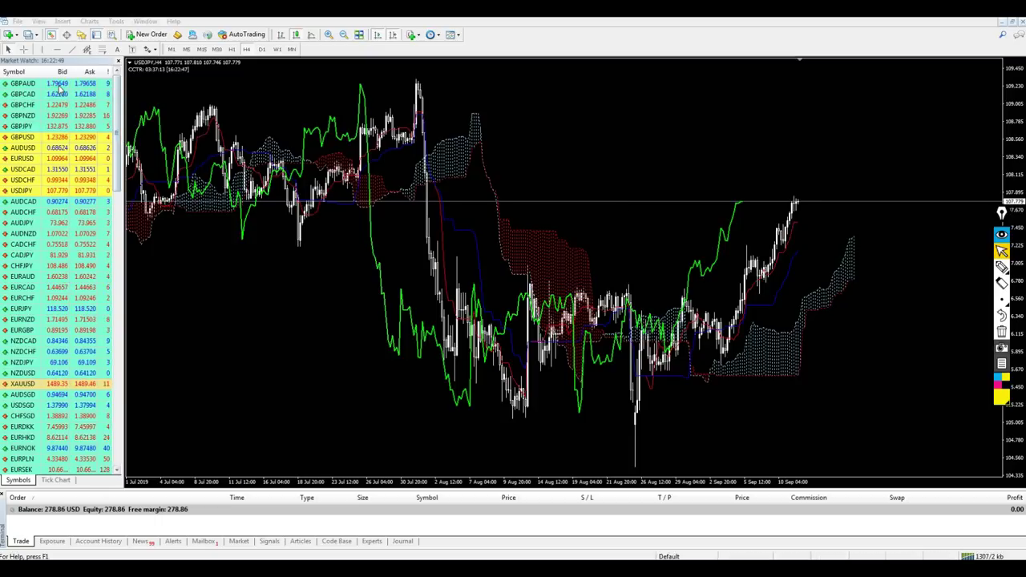
{"action": "left_click_drag", "start_coordinate": [22, 84], "coordinate": [407, 137]}
{"action": "key", "text": "plus"}
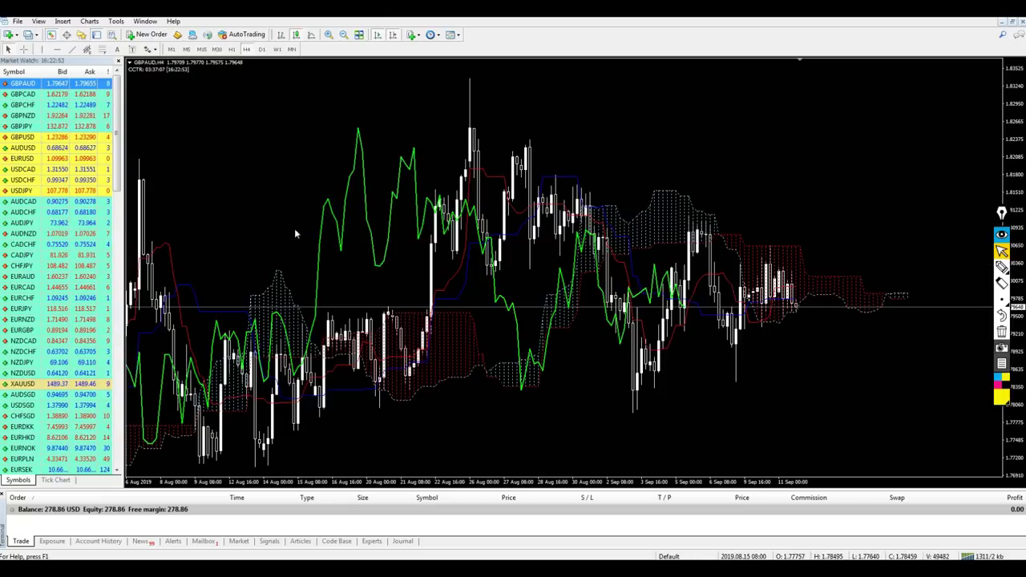
{"action": "left_click_drag", "start_coordinate": [22, 94], "coordinate": [466, 212]}
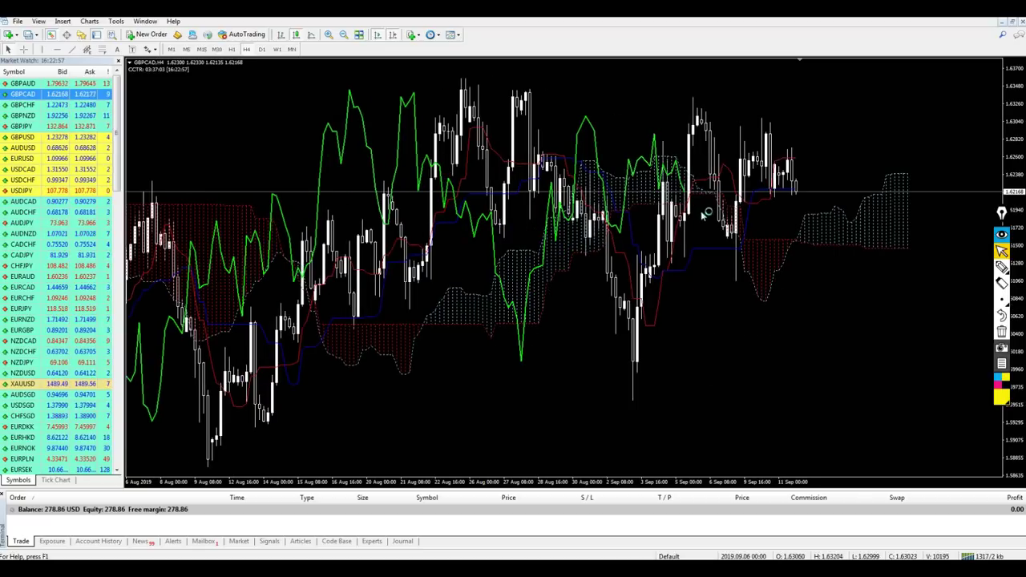
{"action": "key", "text": "plus"}
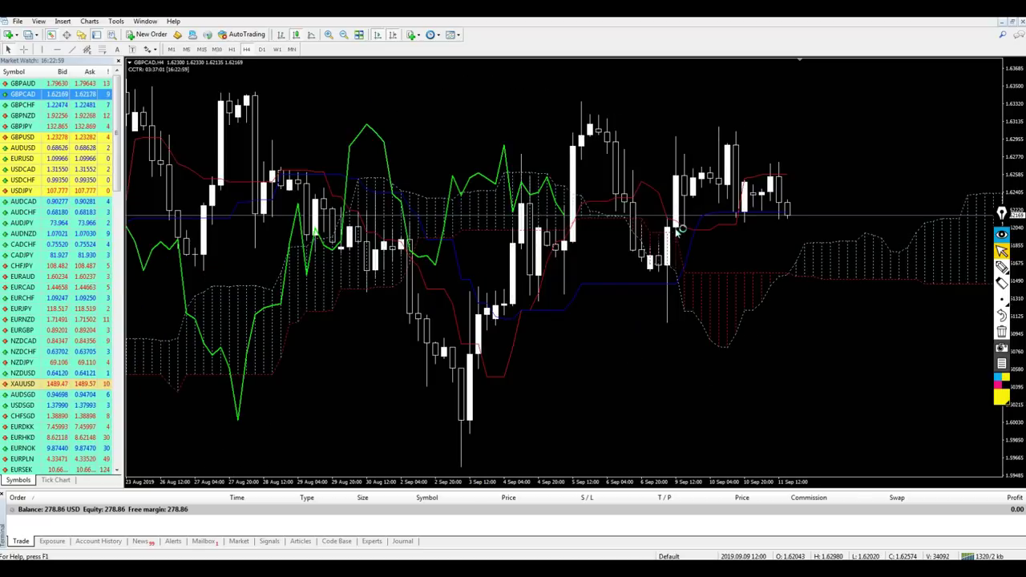
Place a horizontal line at about 1.62189 across the GBPCAD H4 chart.
{"action": "middle_click", "coordinate": [661, 218]}
{"action": "left_click", "coordinate": [662, 218]}
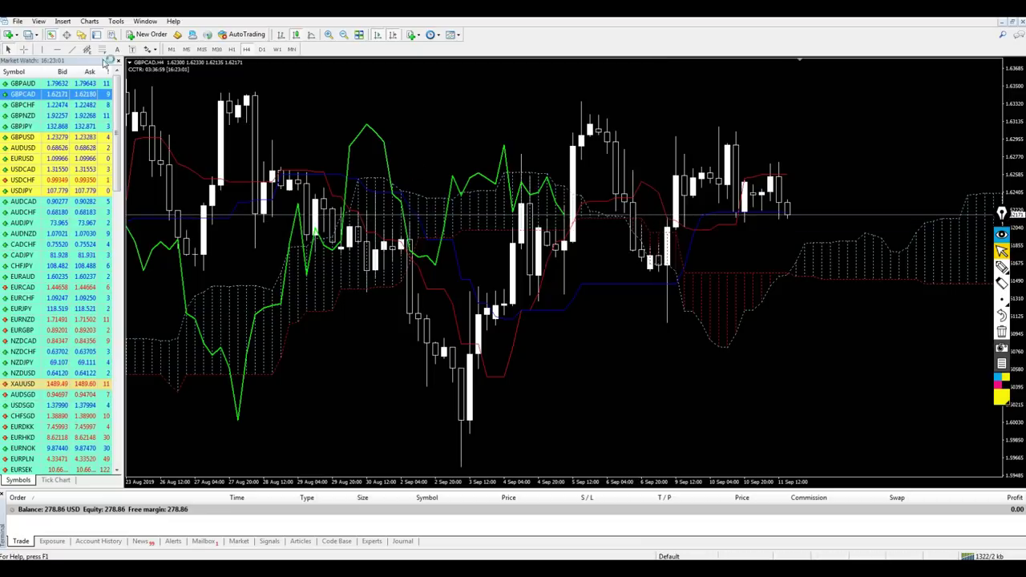
{"action": "left_click", "coordinate": [513, 214]}
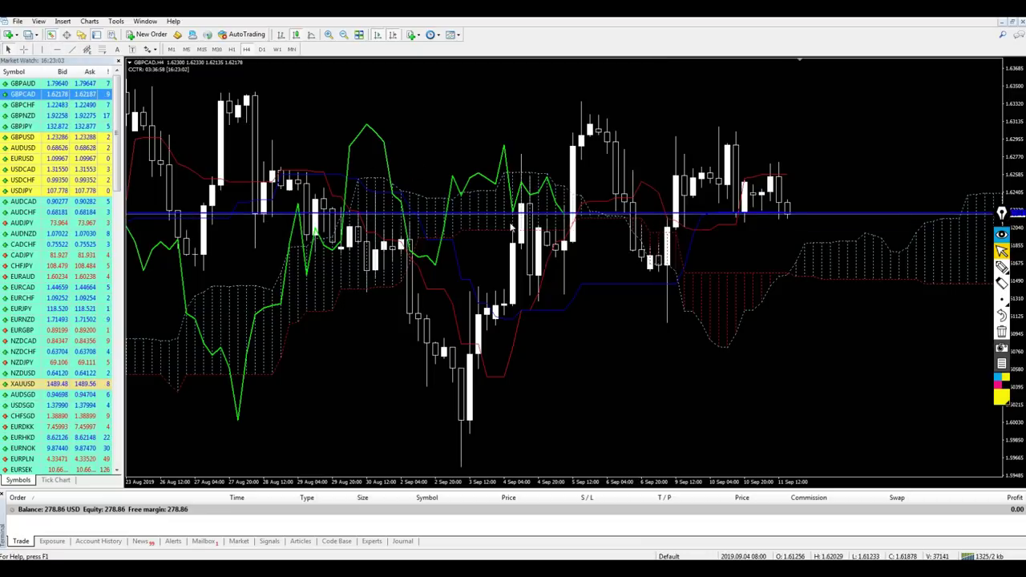
Change the horizontal line's color to yellow in its properties.
{"action": "right_click", "coordinate": [507, 214]}
{"action": "left_click", "coordinate": [529, 207]}
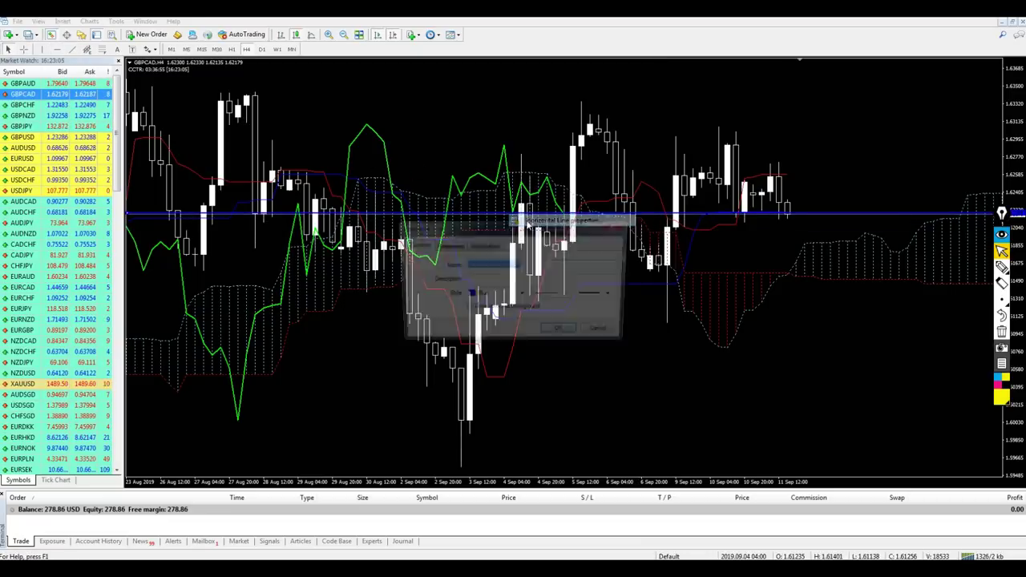
{"action": "left_click", "coordinate": [522, 296]}
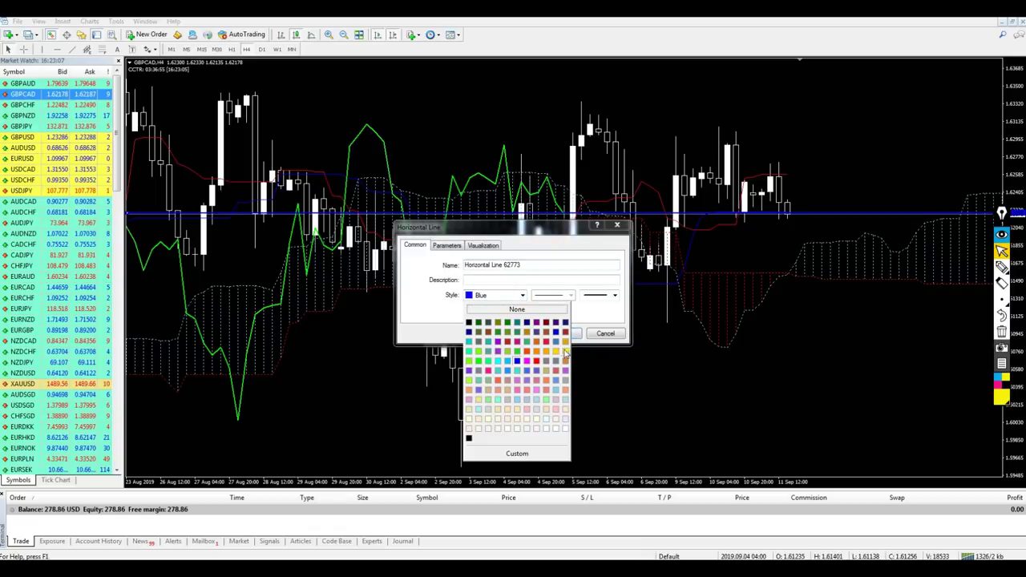
{"action": "left_click", "coordinate": [565, 344]}
{"action": "left_click", "coordinate": [557, 335]}
Move the annotation toolbar lower, circle where the green indicator line touches the yellow line near 4 September, and clear the mark.
{"action": "left_click_drag", "start_coordinate": [1002, 222], "coordinate": [997, 314]}
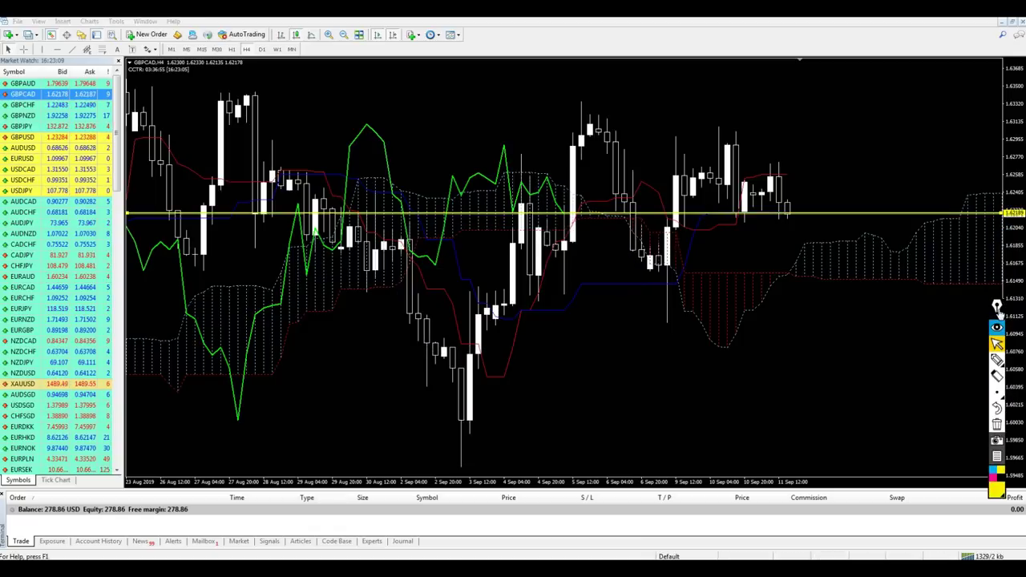
{"action": "left_click", "coordinate": [996, 359]}
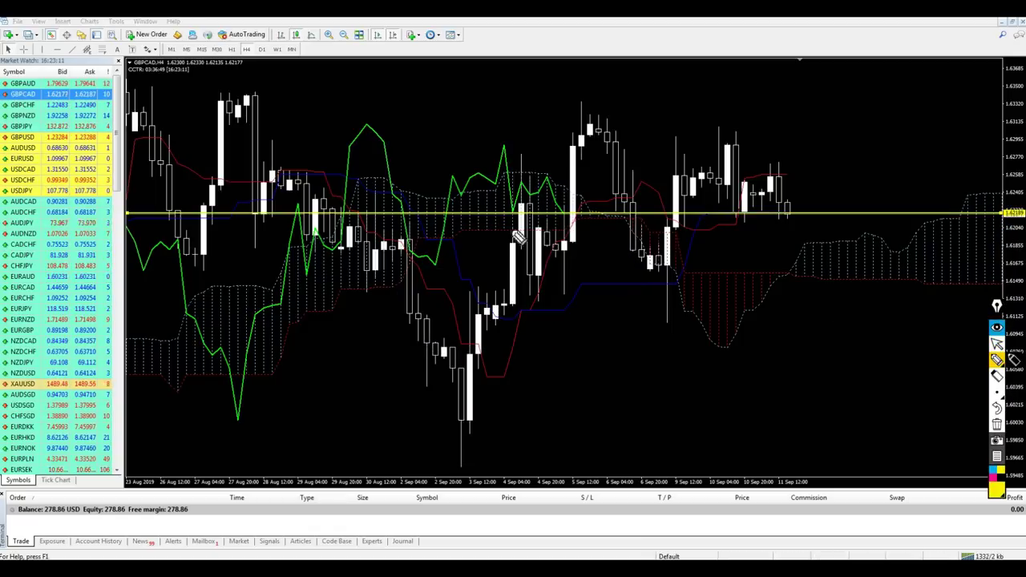
{"action": "left_click_drag", "start_coordinate": [525, 210], "coordinate": [523, 207]}
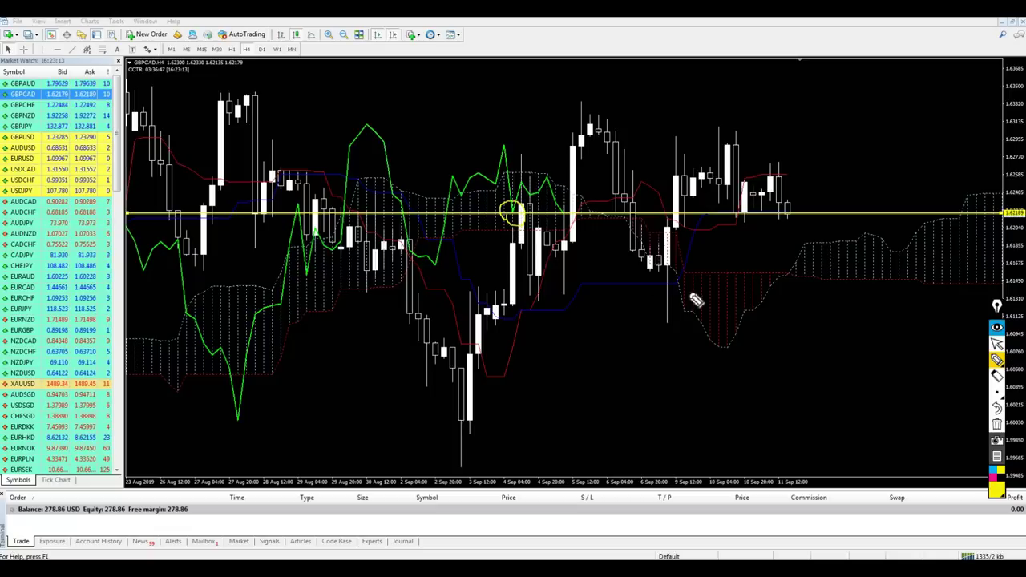
{"action": "left_click", "coordinate": [997, 423]}
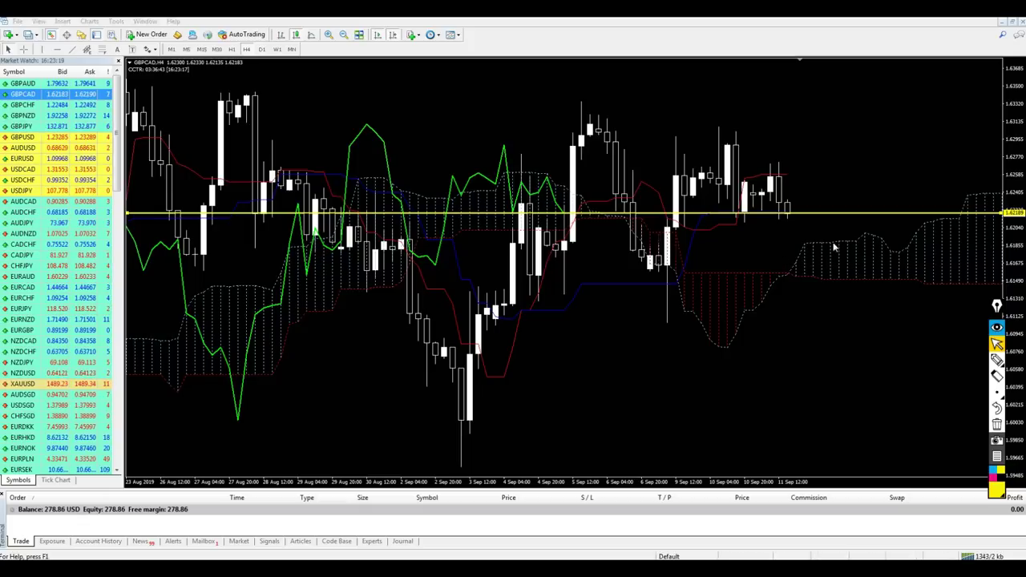
Circle the future Ichimoku cloud ahead of the current price with the pen and clear the mark.
{"action": "key", "text": "minus"}
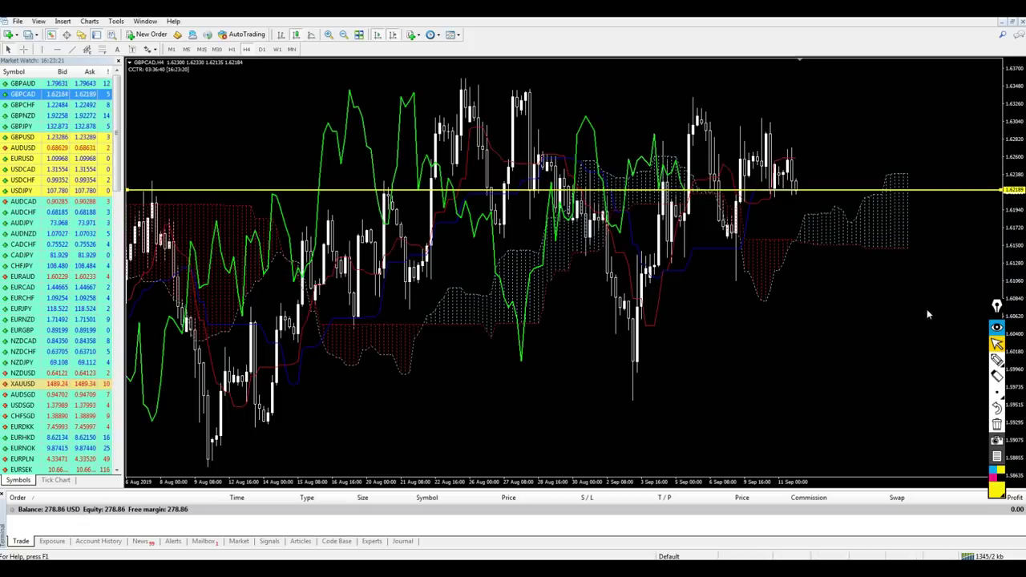
{"action": "left_click", "coordinate": [1002, 360]}
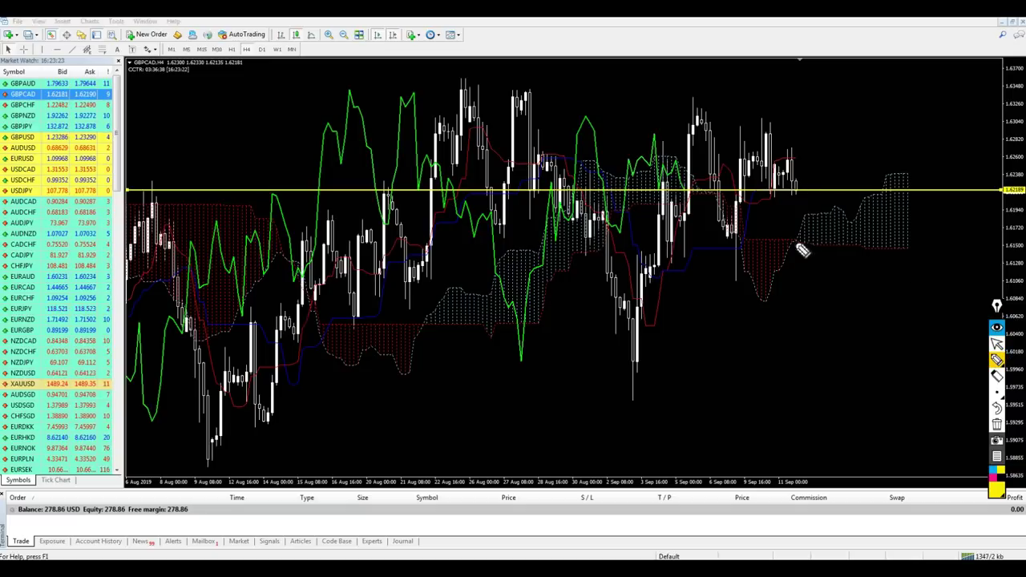
{"action": "mouse_move", "coordinate": [807, 255]}
{"action": "left_mouse_down"}
{"action": "mouse_move", "coordinate": [872, 250]}
{"action": "mouse_move", "coordinate": [837, 201]}
{"action": "mouse_move", "coordinate": [815, 255]}
{"action": "left_mouse_up"}
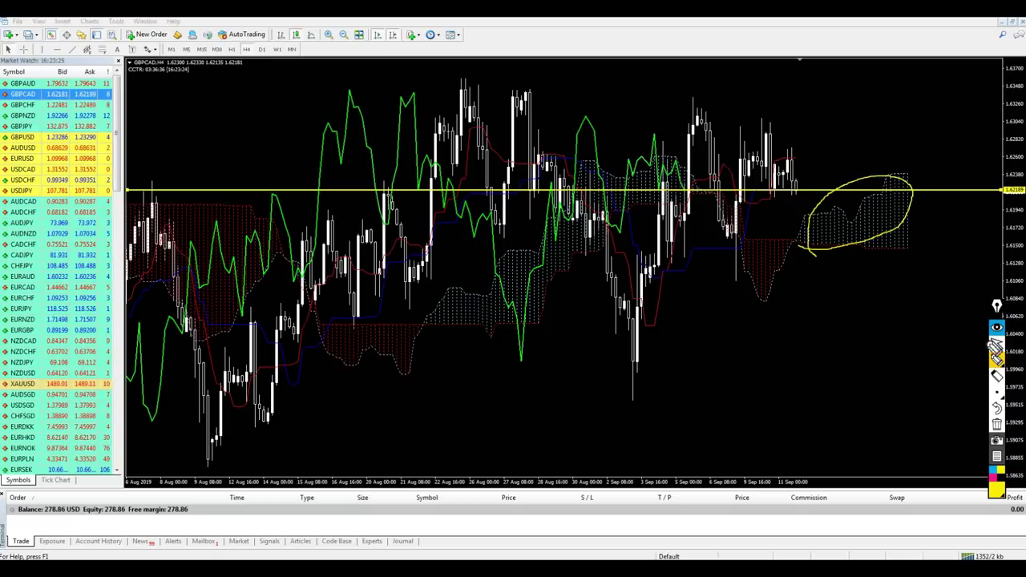
{"action": "left_click", "coordinate": [996, 423]}
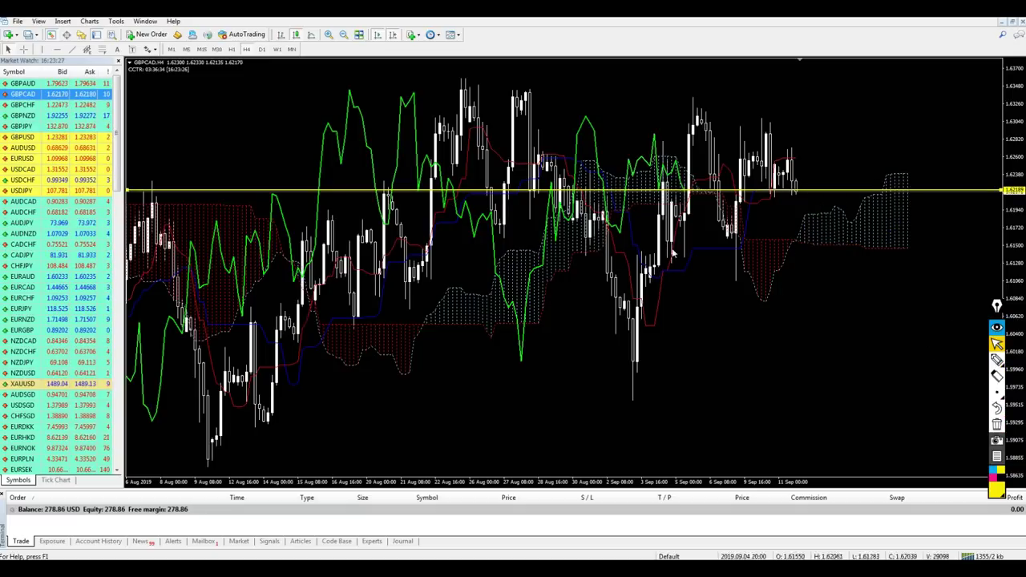
Show GBPCAD on the M15 timeframe and lower the yellow horizontal line to 1.62120.
{"action": "left_click", "coordinate": [202, 49]}
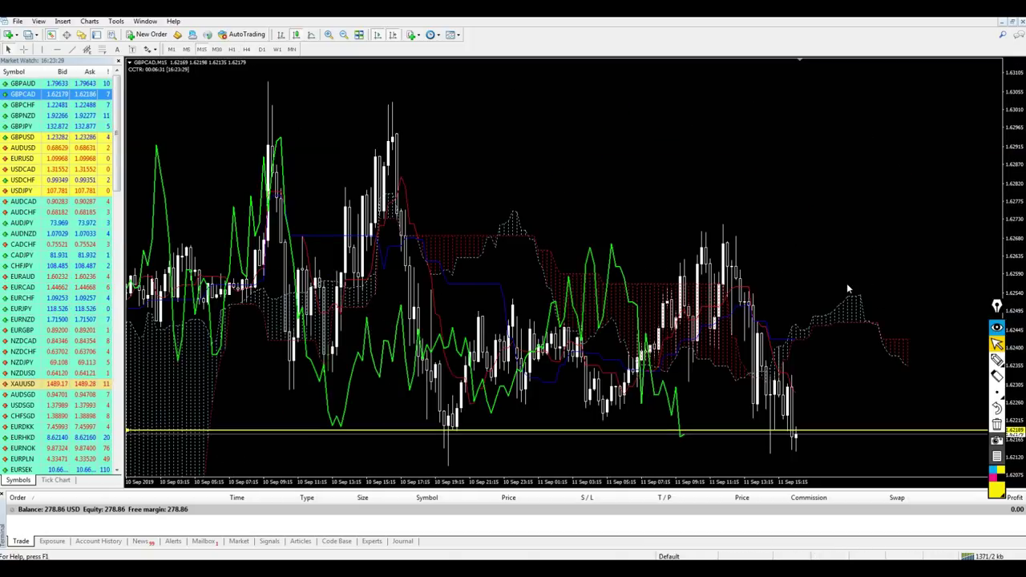
{"action": "key", "text": "minus"}
{"action": "middle_click", "coordinate": [438, 265]}
{"action": "left_click", "coordinate": [355, 255]}
{"action": "left_click_drag", "start_coordinate": [355, 255], "coordinate": [361, 267]}
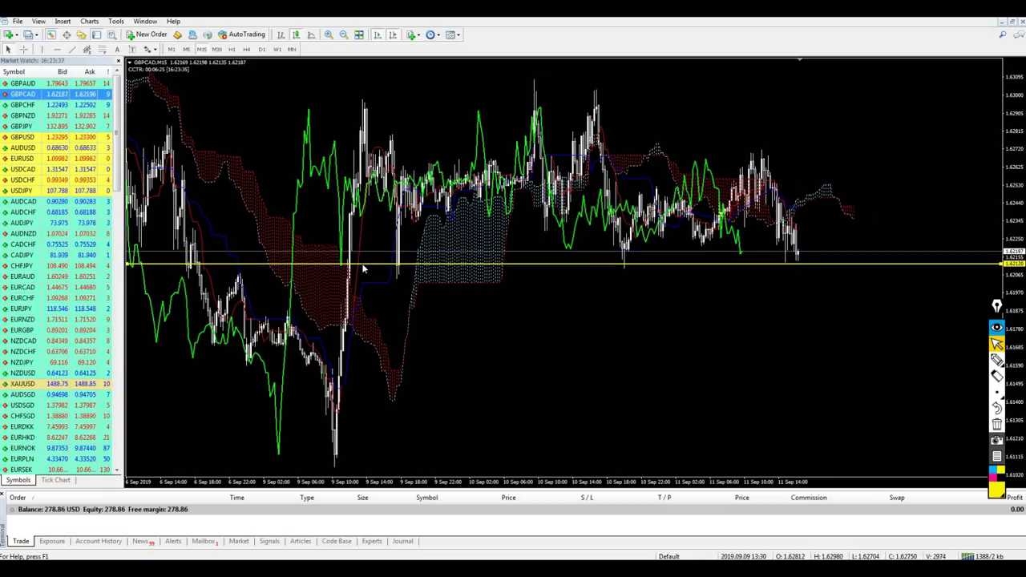
Circle the three lows that meet the yellow line on the M15 chart and erase the circles.
{"action": "left_click", "coordinate": [996, 361]}
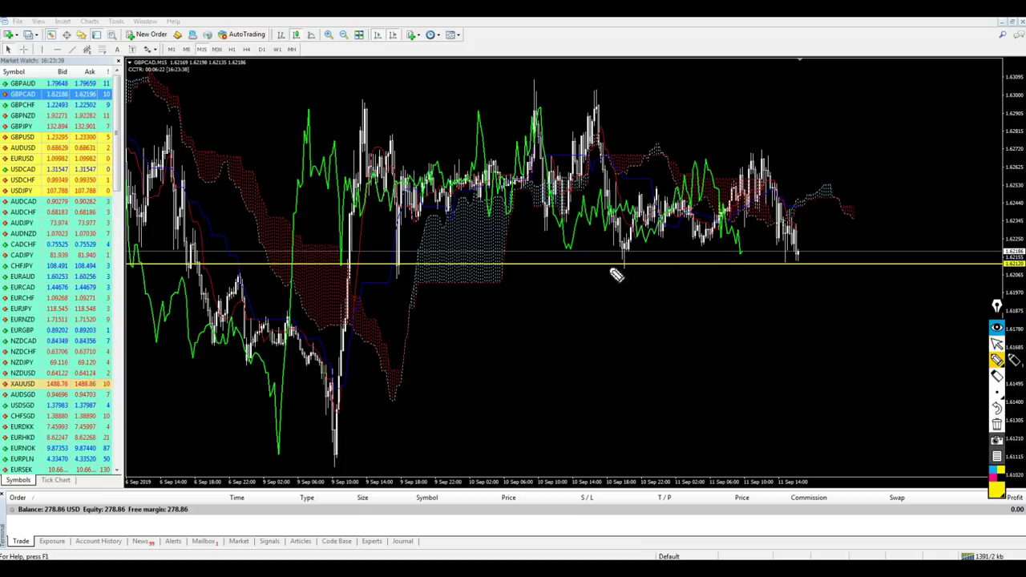
{"action": "left_click_drag", "start_coordinate": [394, 264], "coordinate": [397, 271]}
{"action": "mouse_move", "coordinate": [633, 243]}
{"action": "left_mouse_down"}
{"action": "mouse_move", "coordinate": [648, 258]}
{"action": "mouse_move", "coordinate": [646, 279]}
{"action": "left_mouse_up"}
{"action": "mouse_move", "coordinate": [776, 279]}
{"action": "left_mouse_down"}
{"action": "mouse_move", "coordinate": [791, 258]}
{"action": "mouse_move", "coordinate": [798, 280]}
{"action": "left_mouse_up"}
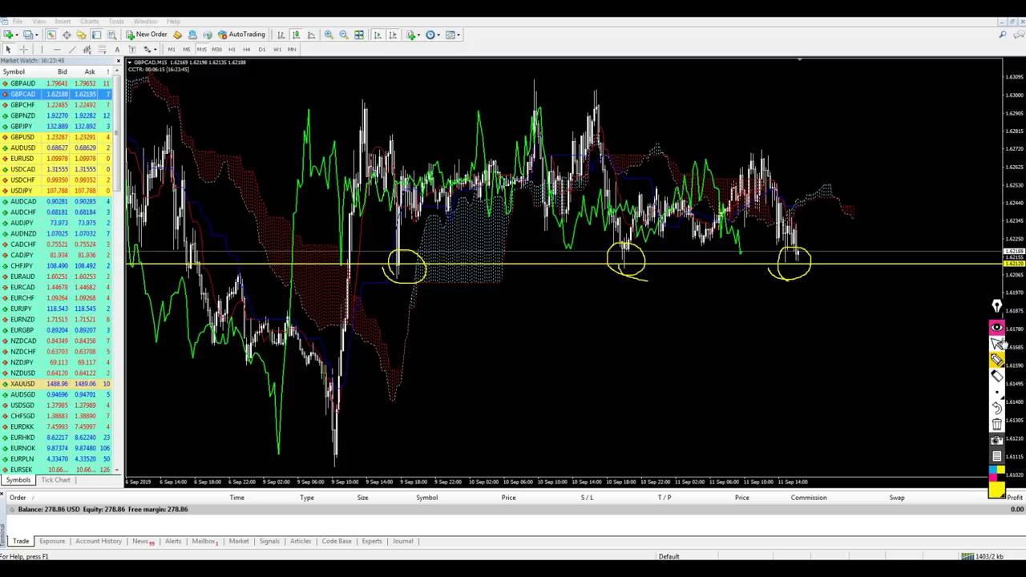
{"action": "left_click", "coordinate": [996, 343]}
{"action": "left_click", "coordinate": [998, 427]}
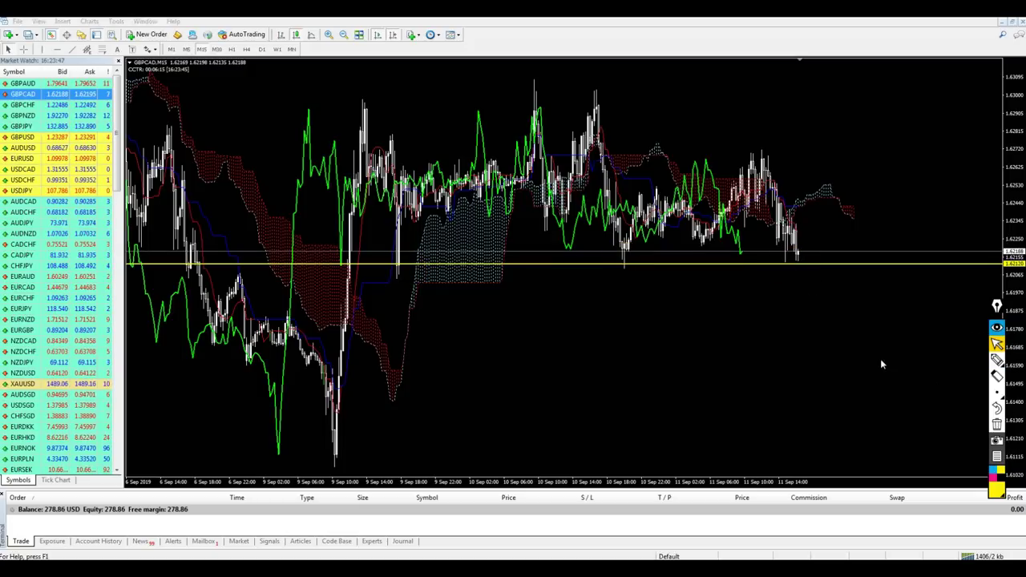
Return GBPCAD to the H4 timeframe and circle the three places where price meets the yellow line since 9 September.
{"action": "left_click", "coordinate": [248, 49]}
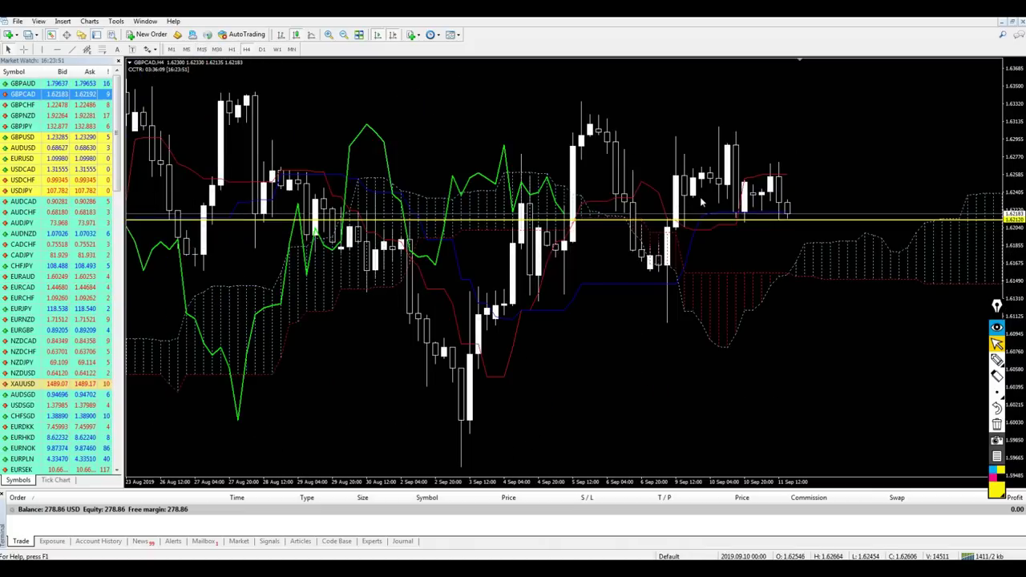
{"action": "left_click", "coordinate": [998, 359]}
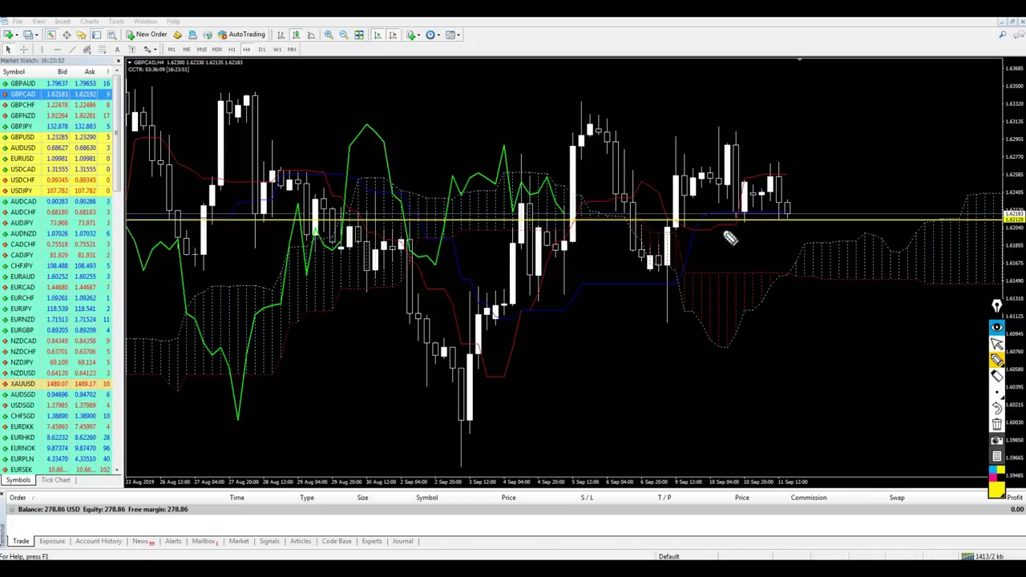
{"action": "mouse_move", "coordinate": [804, 210]}
{"action": "left_mouse_down"}
{"action": "mouse_move", "coordinate": [802, 237]}
{"action": "mouse_move", "coordinate": [791, 213]}
{"action": "left_mouse_up"}
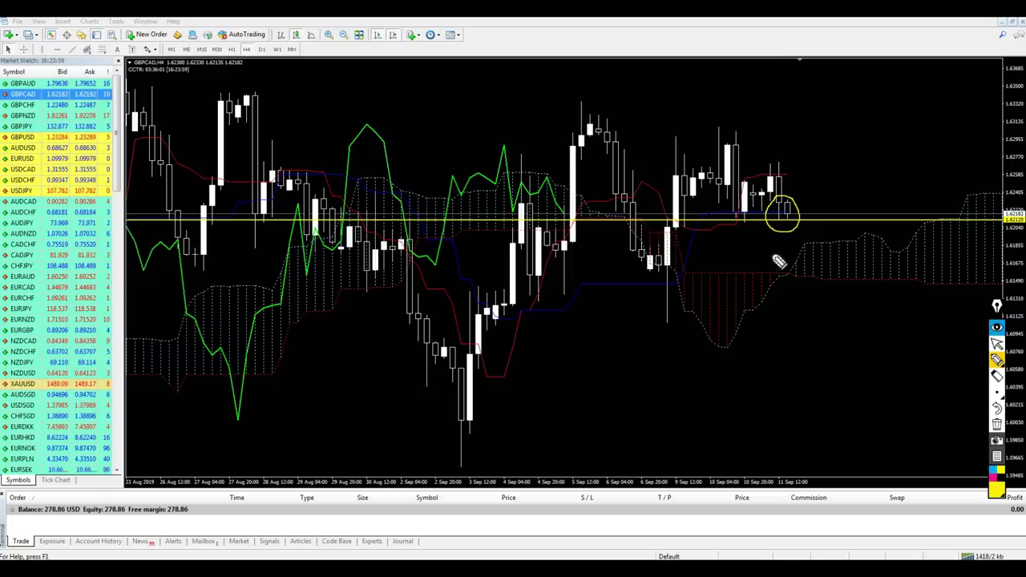
{"action": "mouse_move", "coordinate": [762, 209]}
{"action": "left_mouse_down"}
{"action": "mouse_move", "coordinate": [739, 213]}
{"action": "mouse_move", "coordinate": [762, 206]}
{"action": "left_mouse_up"}
{"action": "mouse_move", "coordinate": [701, 229]}
{"action": "left_mouse_down"}
{"action": "mouse_move", "coordinate": [682, 218]}
{"action": "mouse_move", "coordinate": [687, 238]}
{"action": "mouse_move", "coordinate": [699, 209]}
{"action": "mouse_move", "coordinate": [682, 218]}
{"action": "mouse_move", "coordinate": [695, 201]}
{"action": "mouse_move", "coordinate": [687, 227]}
{"action": "left_mouse_up"}
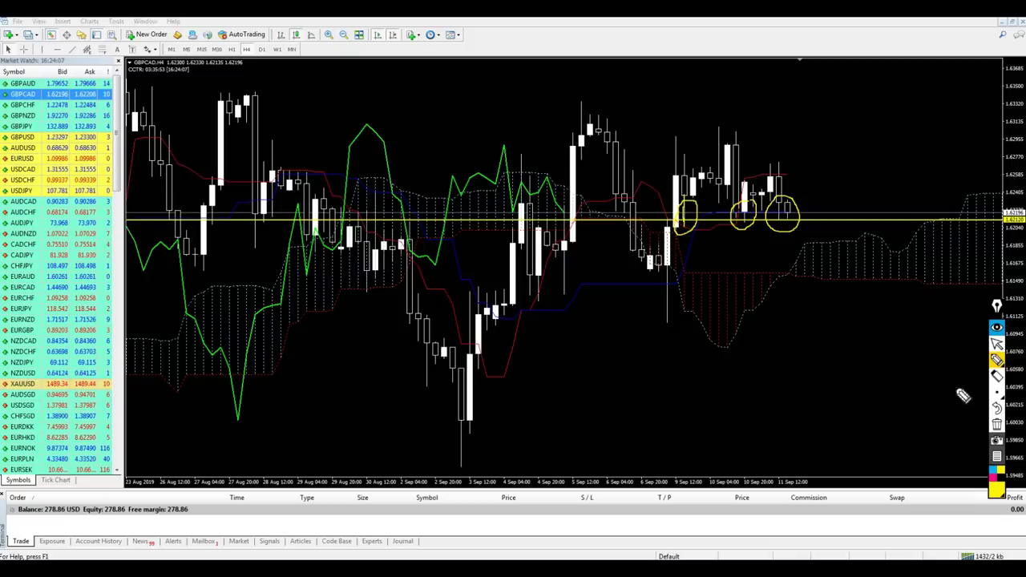
Handwrite S1, S2 and S3 under the circled touches, trace the bounce from S1, and clear all annotations.
{"action": "left_click", "coordinate": [997, 392]}
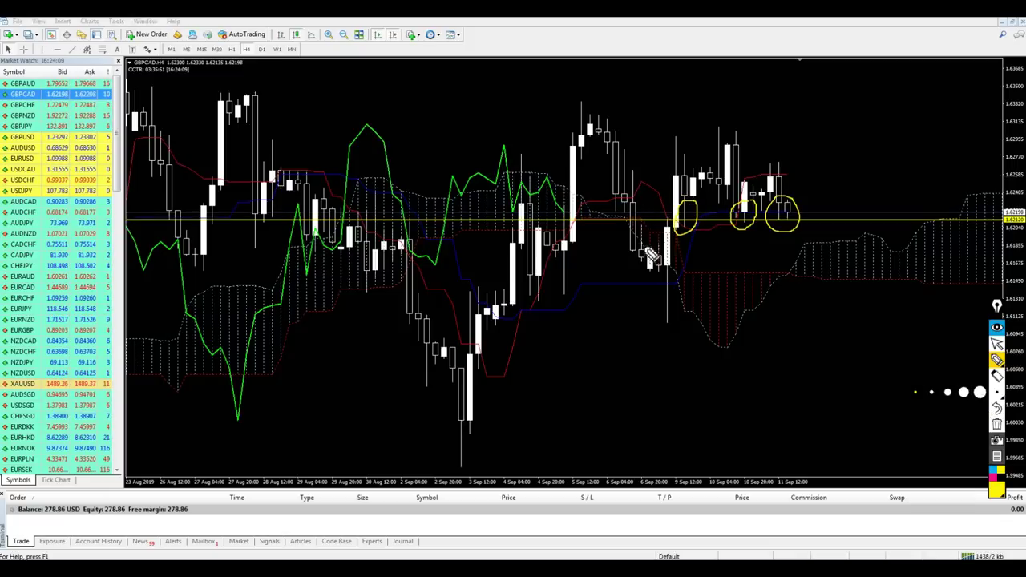
{"action": "mouse_move", "coordinate": [691, 241]}
{"action": "left_mouse_down"}
{"action": "mouse_move", "coordinate": [675, 262]}
{"action": "mouse_move", "coordinate": [751, 268]}
{"action": "mouse_move", "coordinate": [802, 258]}
{"action": "left_mouse_up"}
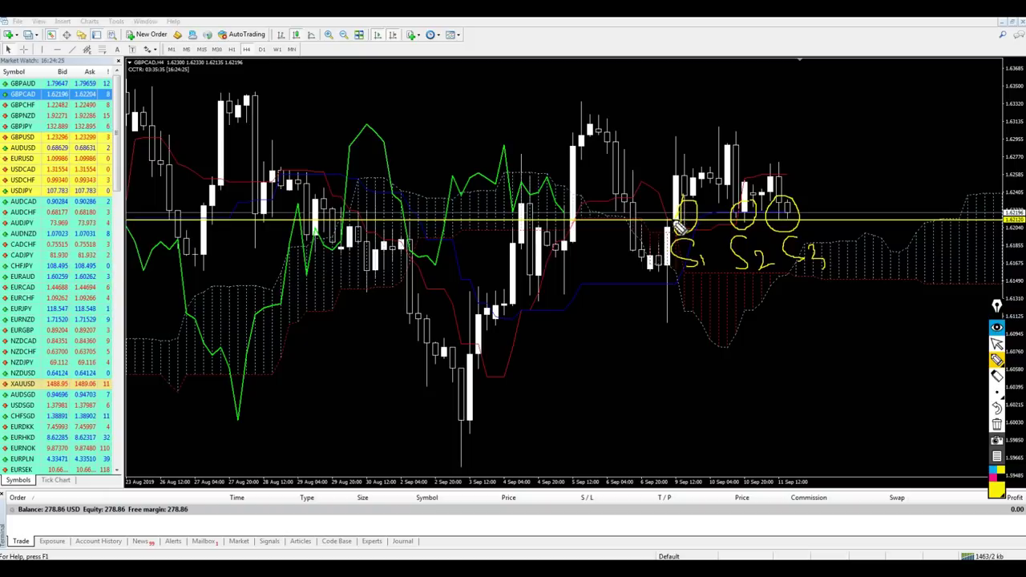
{"action": "left_click_drag", "start_coordinate": [693, 238], "coordinate": [707, 177]}
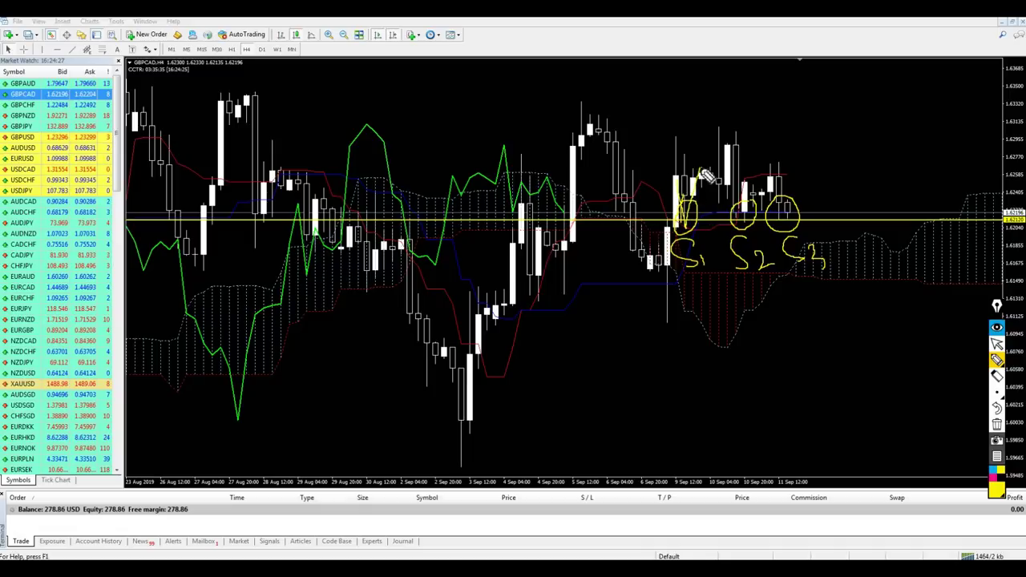
{"action": "left_click_drag", "start_coordinate": [687, 217], "coordinate": [706, 167]}
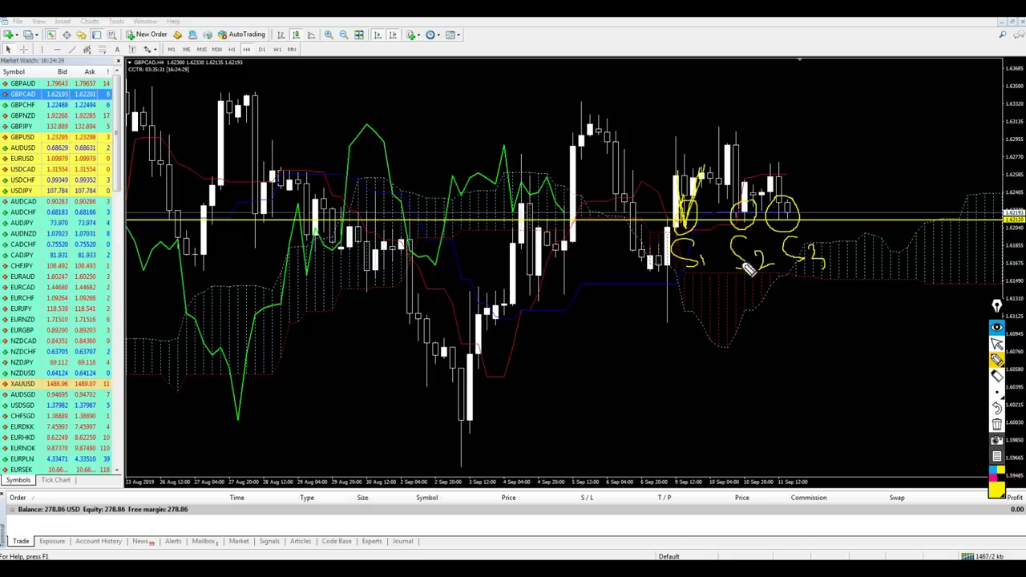
{"action": "left_click", "coordinate": [996, 424]}
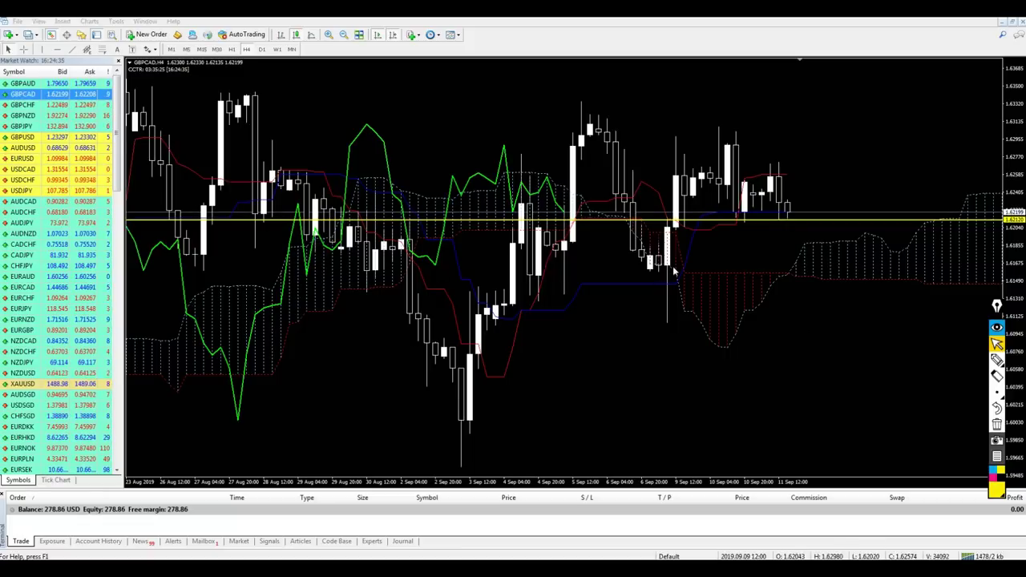
Show GBPCHF on the H4 chart at a wider zoom and trace the three recent peaks at the upper yellow line.
{"action": "left_click_drag", "start_coordinate": [82, 106], "coordinate": [675, 289]}
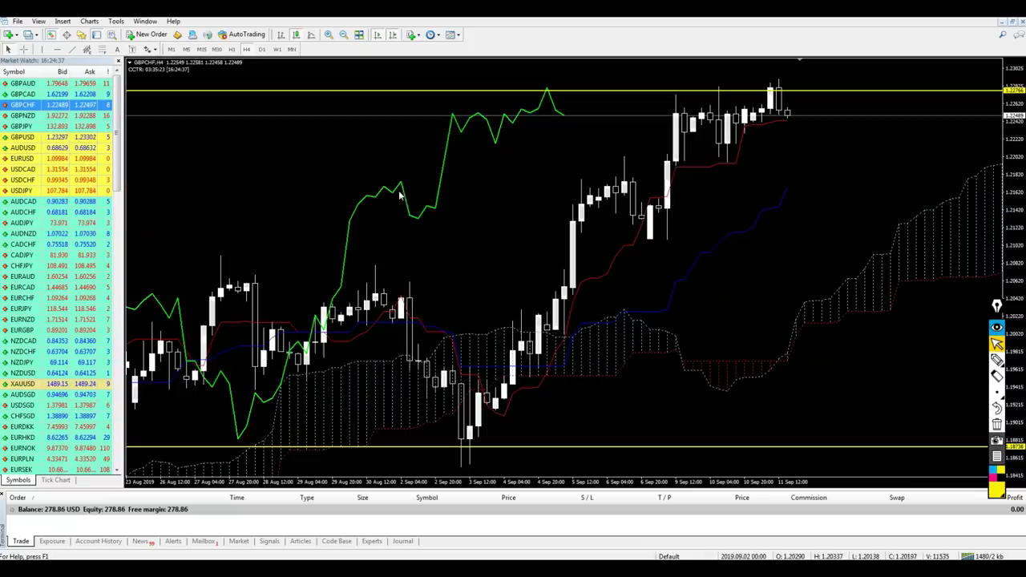
{"action": "key", "text": "minus"}
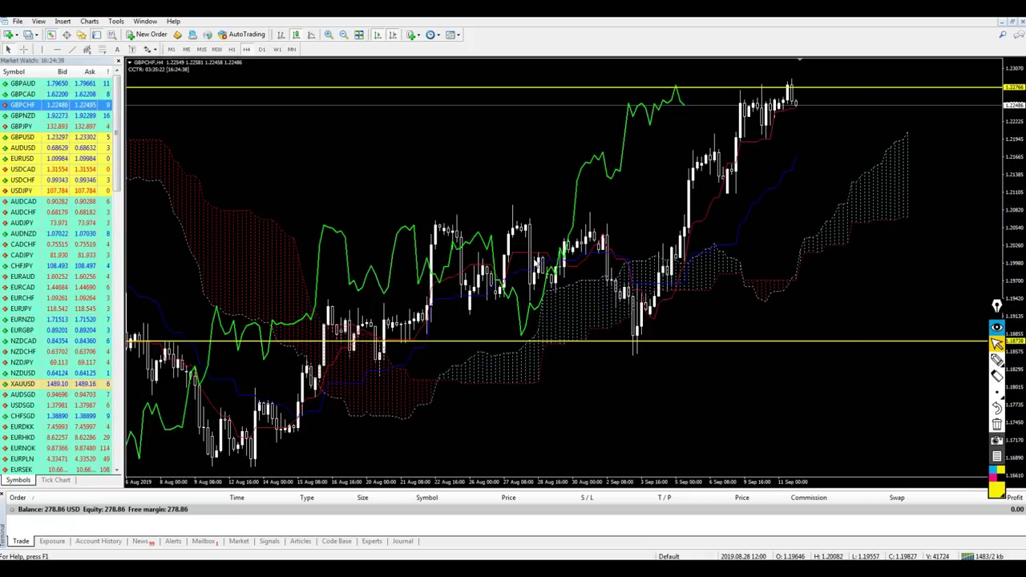
{"action": "left_click", "coordinate": [997, 360]}
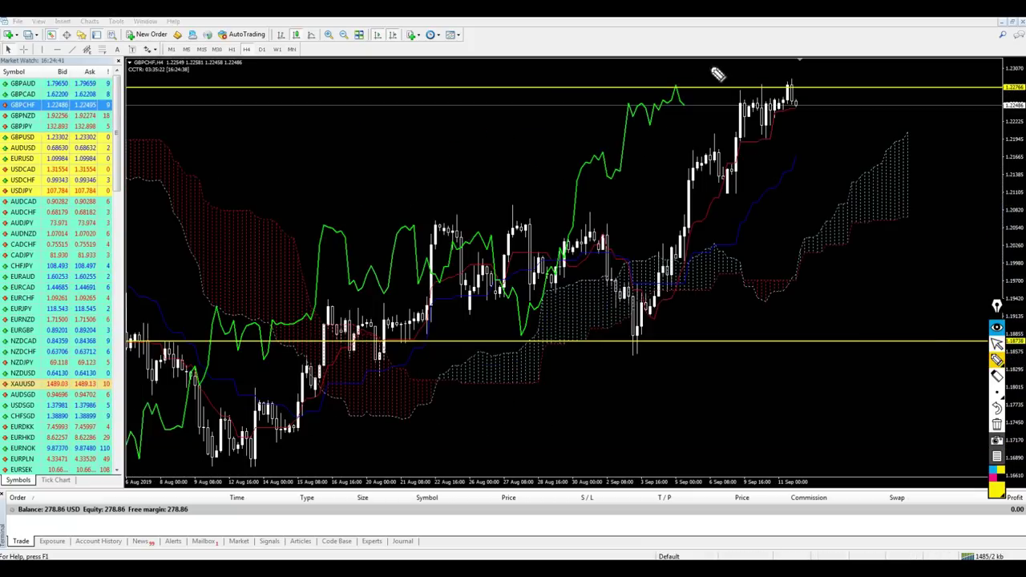
{"action": "mouse_move", "coordinate": [721, 131]}
{"action": "left_mouse_down"}
{"action": "mouse_move", "coordinate": [741, 93]}
{"action": "mouse_move", "coordinate": [752, 122]}
{"action": "mouse_move", "coordinate": [790, 82]}
{"action": "mouse_move", "coordinate": [795, 103]}
{"action": "left_mouse_up"}
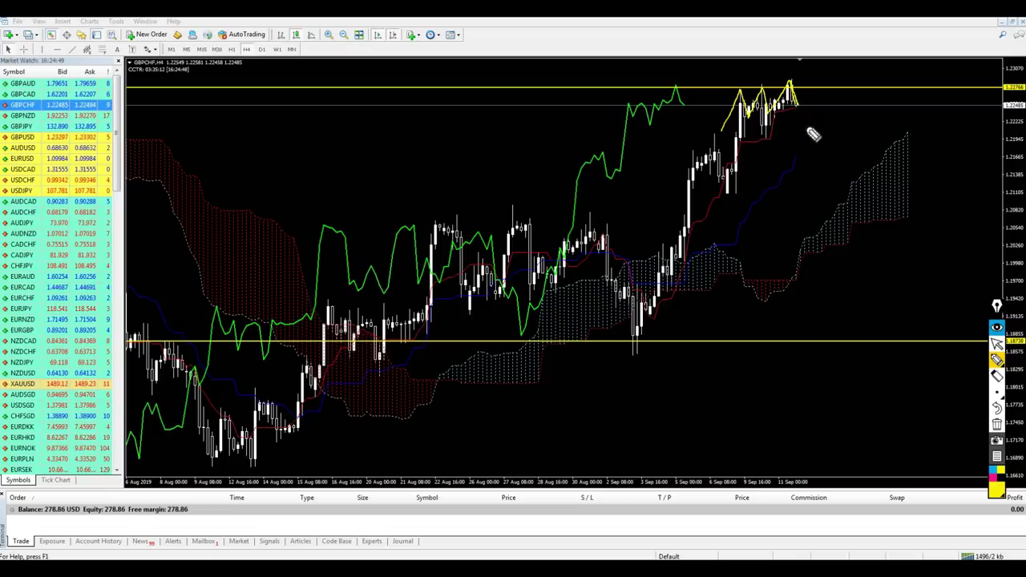
Circle the GBPCHF cloud ahead of price, draw strokes along the upper yellow line over the peaks, and clear all annotations.
{"action": "mouse_move", "coordinate": [847, 270]}
{"action": "left_mouse_down"}
{"action": "mouse_move", "coordinate": [817, 211]}
{"action": "mouse_move", "coordinate": [799, 268]}
{"action": "left_mouse_up"}
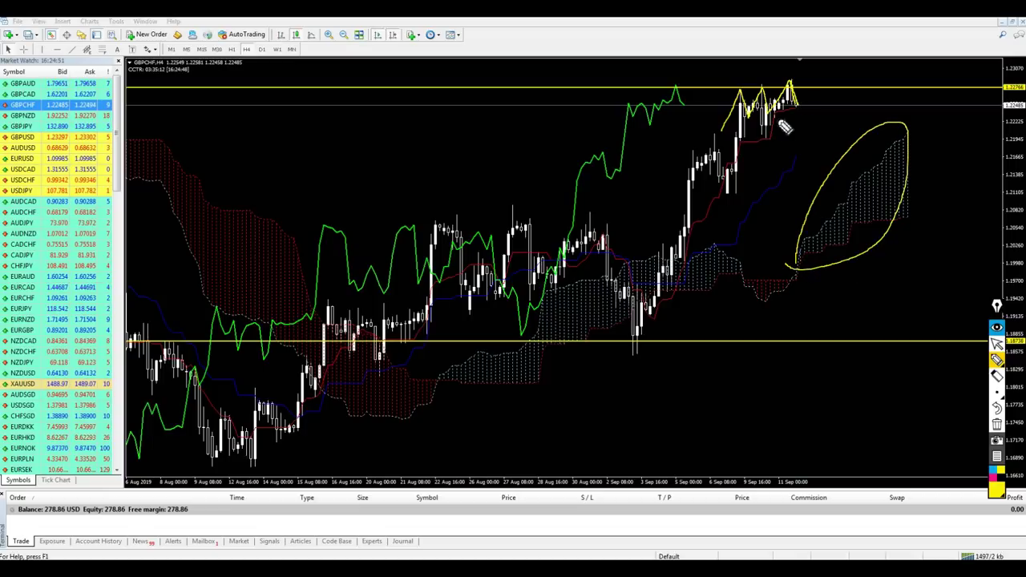
{"action": "left_click_drag", "start_coordinate": [671, 97], "coordinate": [824, 92]}
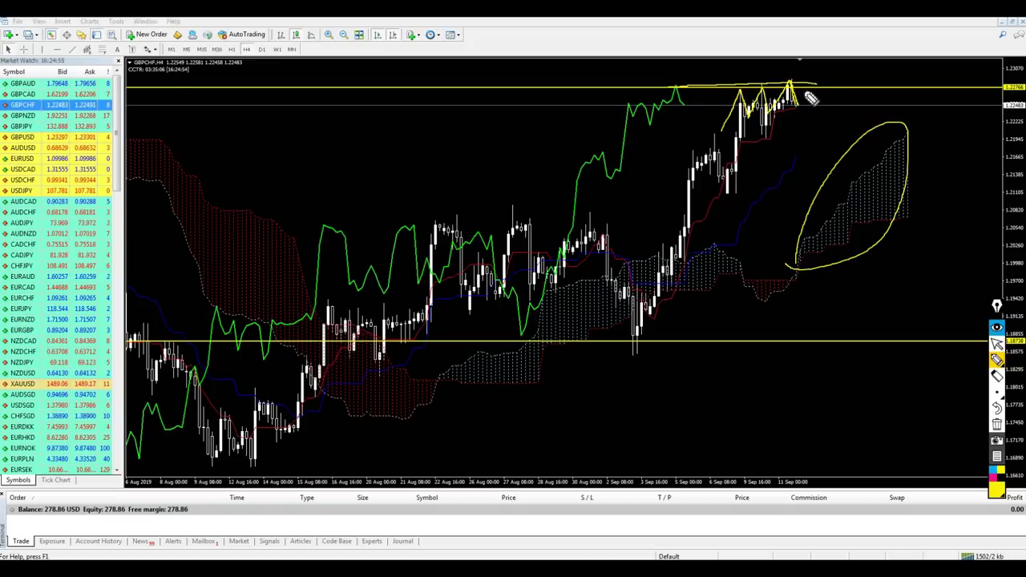
{"action": "mouse_move", "coordinate": [731, 97]}
{"action": "left_mouse_down"}
{"action": "mouse_move", "coordinate": [815, 84]}
{"action": "mouse_move", "coordinate": [794, 89]}
{"action": "left_mouse_up"}
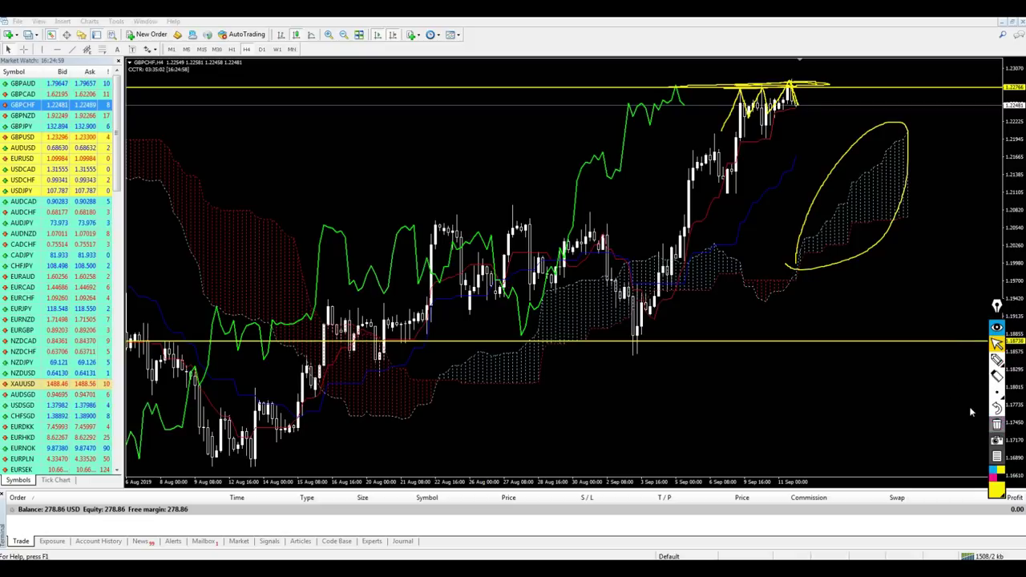
{"action": "left_click", "coordinate": [996, 423]}
Show GBPNZD on the H4 chart, trace the zigzag of the latest candles, and clear the annotation.
{"action": "left_click_drag", "start_coordinate": [353, 167], "coordinate": [352, 167]}
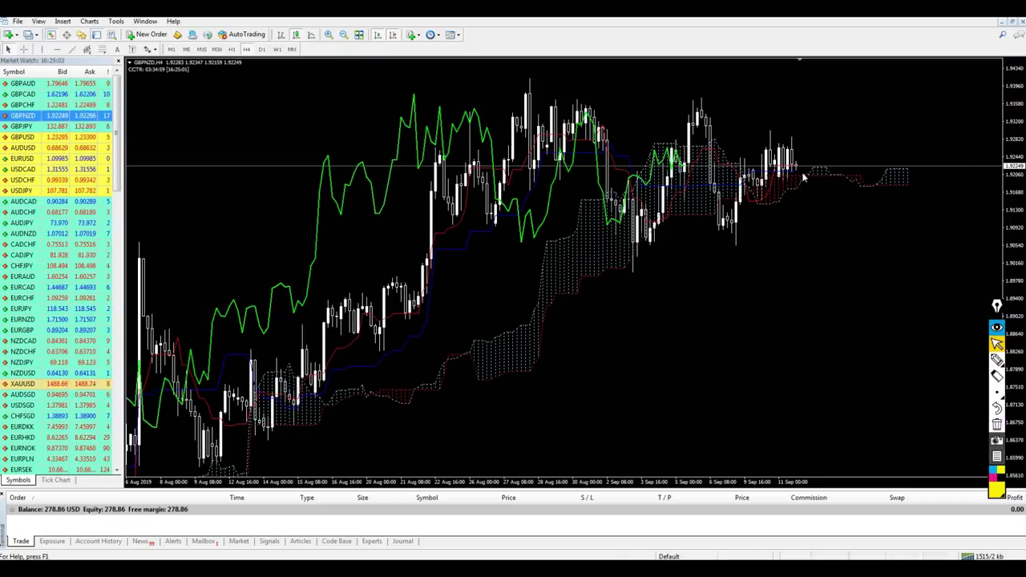
{"action": "key", "text": "ctrl+shift+2"}
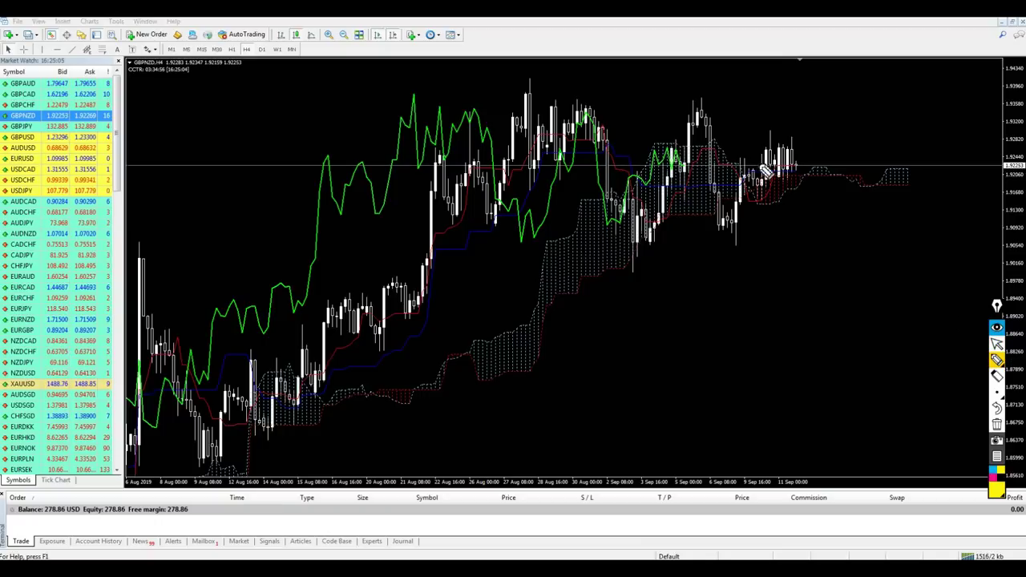
{"action": "left_click_drag", "start_coordinate": [778, 148], "coordinate": [802, 186]}
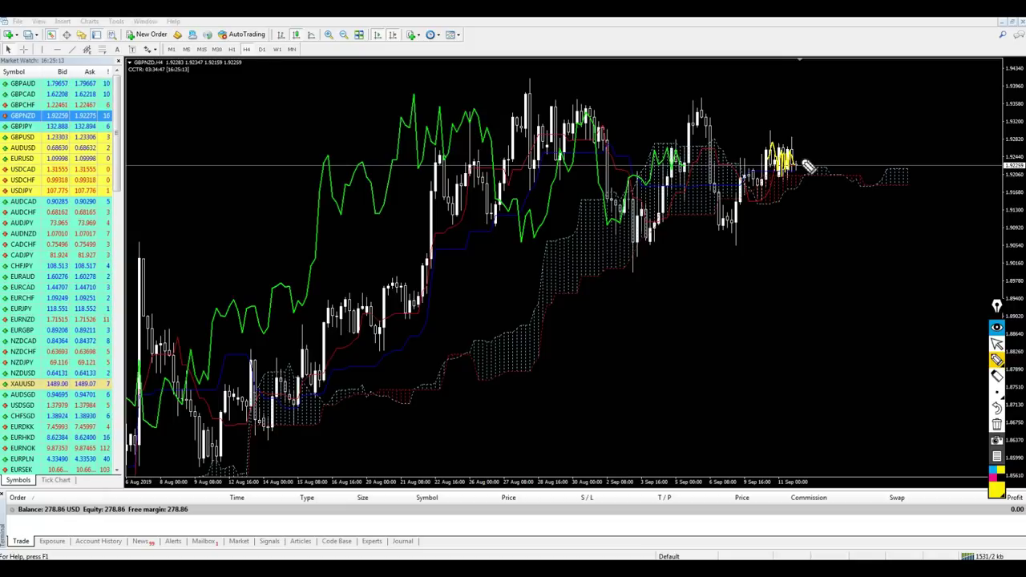
{"action": "left_click", "coordinate": [998, 343]}
{"action": "left_click", "coordinate": [997, 423]}
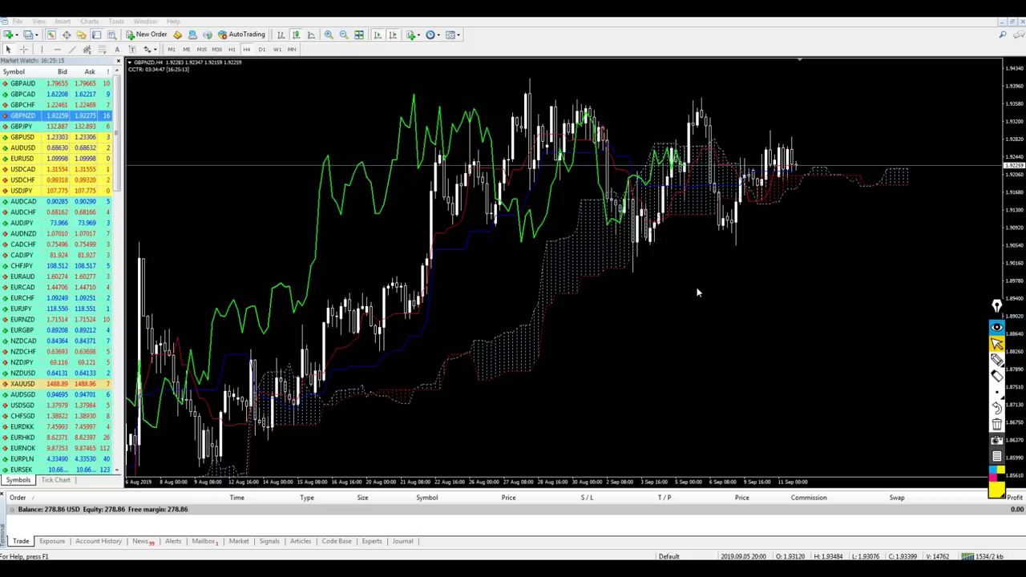
Show GBPJPY on the H4 chart at a closer zoom, circle the level above the 10 September candles and trace the rise through it.
{"action": "left_click_drag", "start_coordinate": [61, 129], "coordinate": [332, 156]}
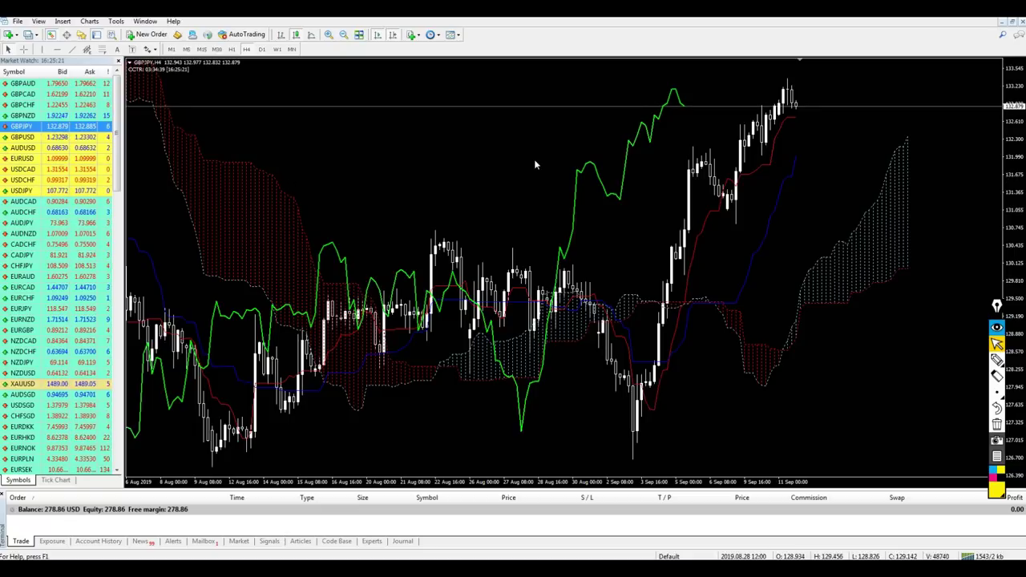
{"action": "key", "text": "plus"}
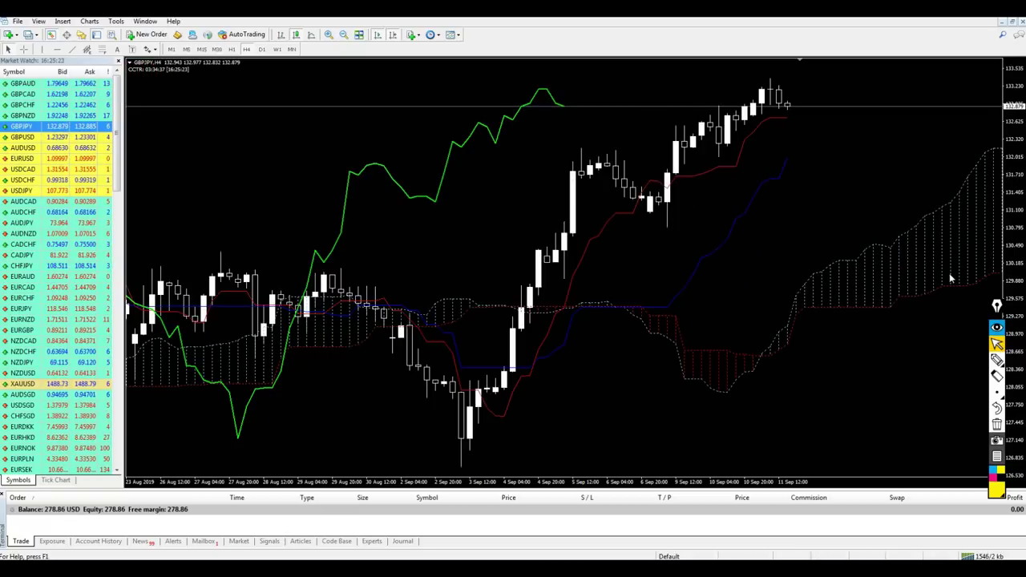
{"action": "left_click", "coordinate": [996, 359]}
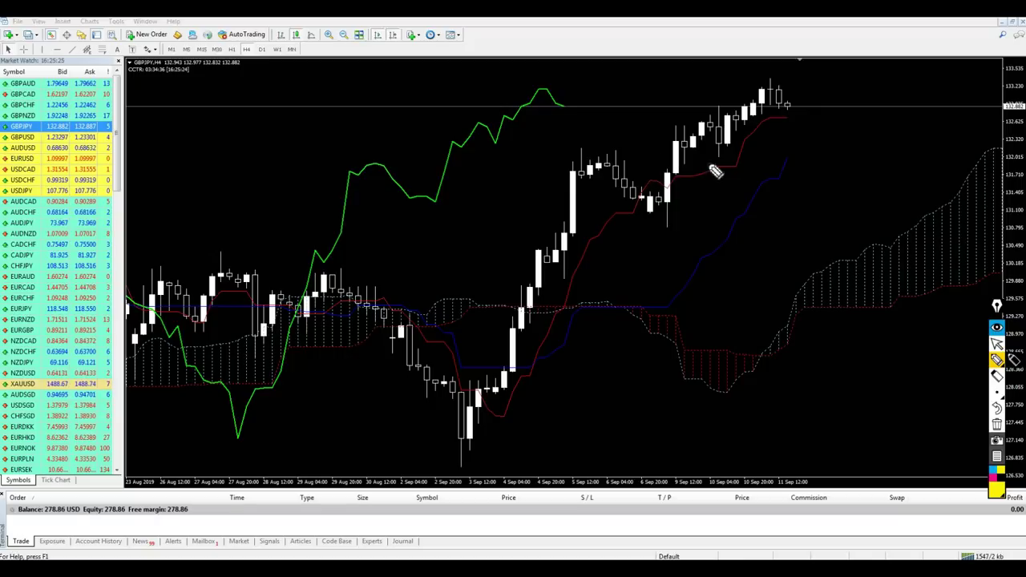
{"action": "mouse_move", "coordinate": [706, 117]}
{"action": "left_mouse_down"}
{"action": "mouse_move", "coordinate": [696, 113]}
{"action": "mouse_move", "coordinate": [763, 100]}
{"action": "left_mouse_up"}
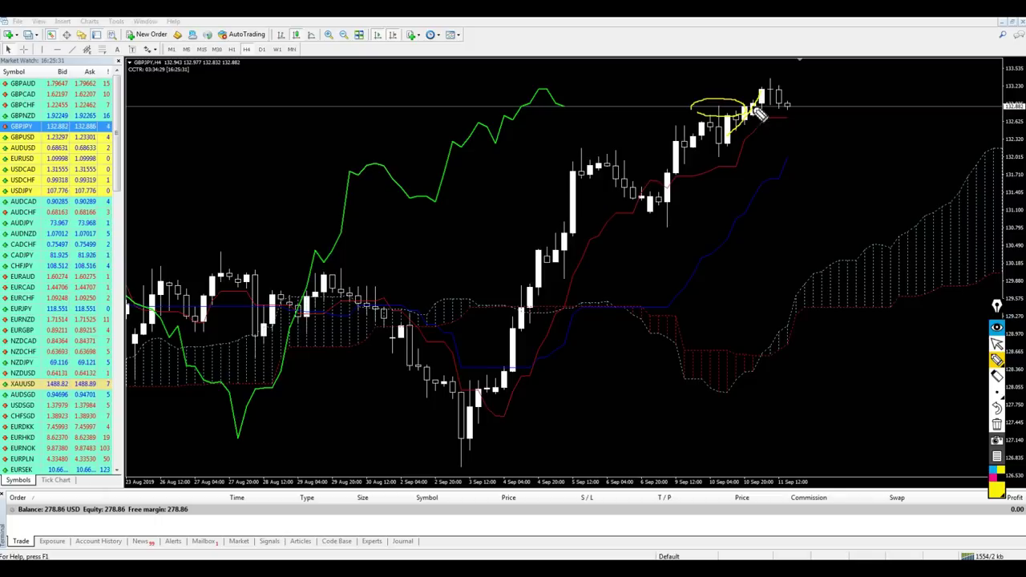
Retrace the GBPJPY rise, extend the level across the latest candles, circle the current candle, and clear all annotations.
{"action": "left_click_drag", "start_coordinate": [739, 138], "coordinate": [767, 99]}
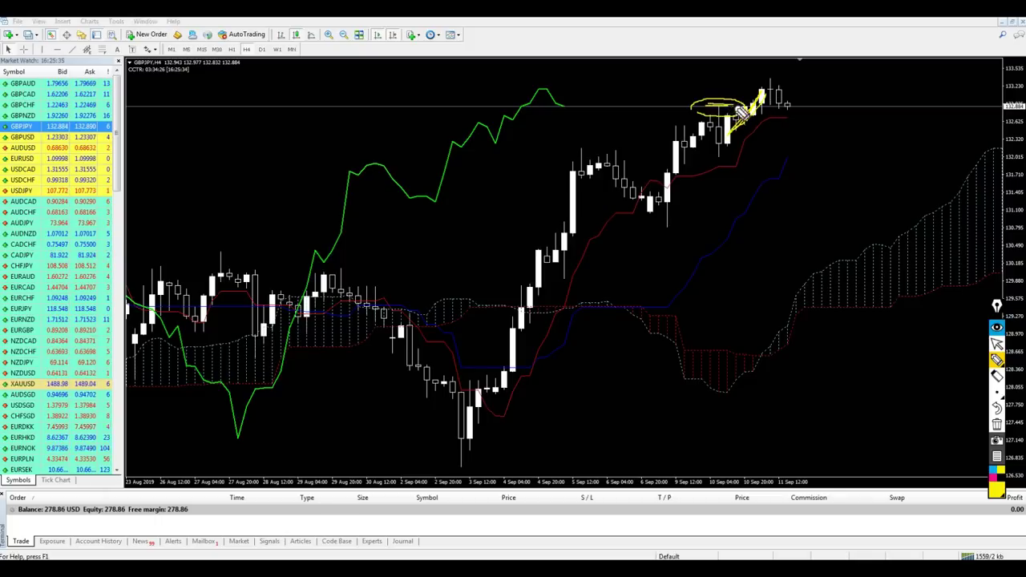
{"action": "left_click_drag", "start_coordinate": [782, 104], "coordinate": [823, 103]}
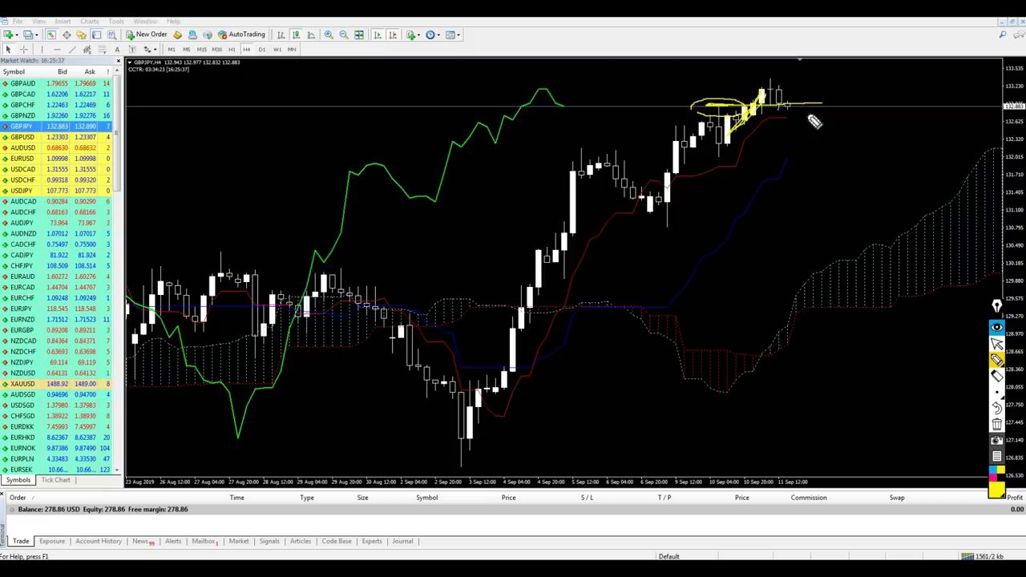
{"action": "left_click", "coordinate": [996, 344]}
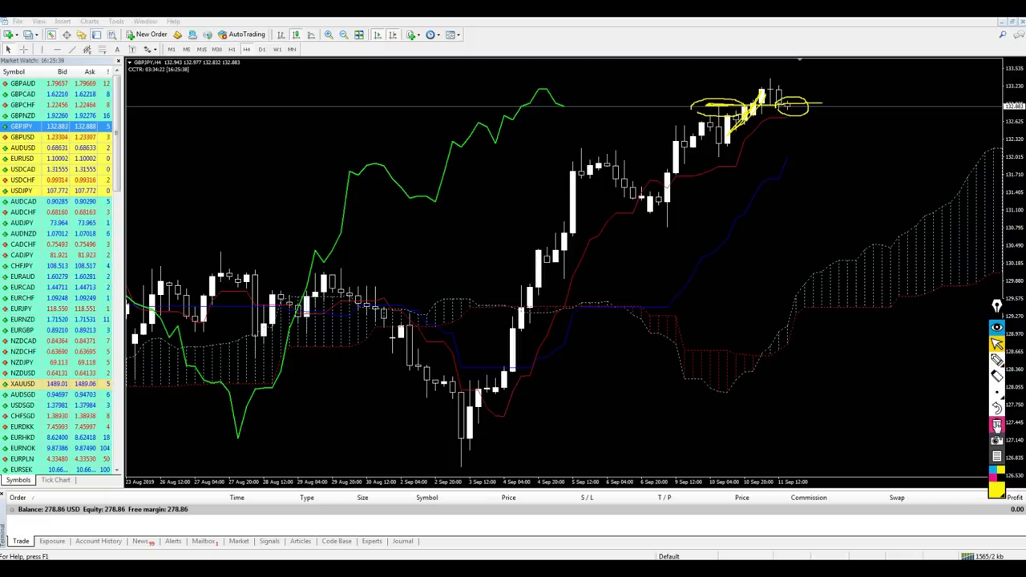
{"action": "left_click", "coordinate": [997, 424]}
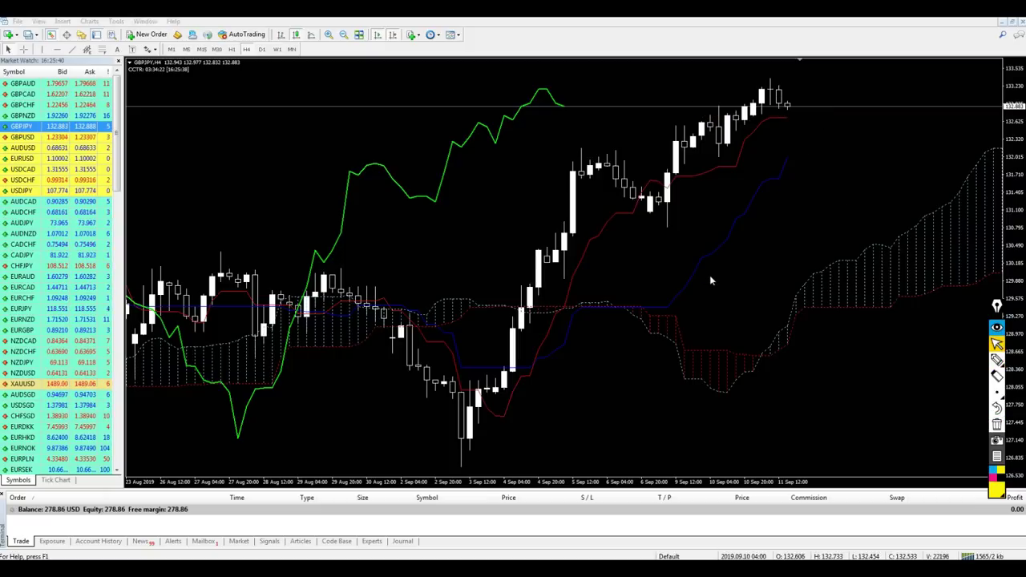
Show GBPJPY on the M15 timeframe and trace the swings of the green line up to its latest point.
{"action": "left_click", "coordinate": [201, 49]}
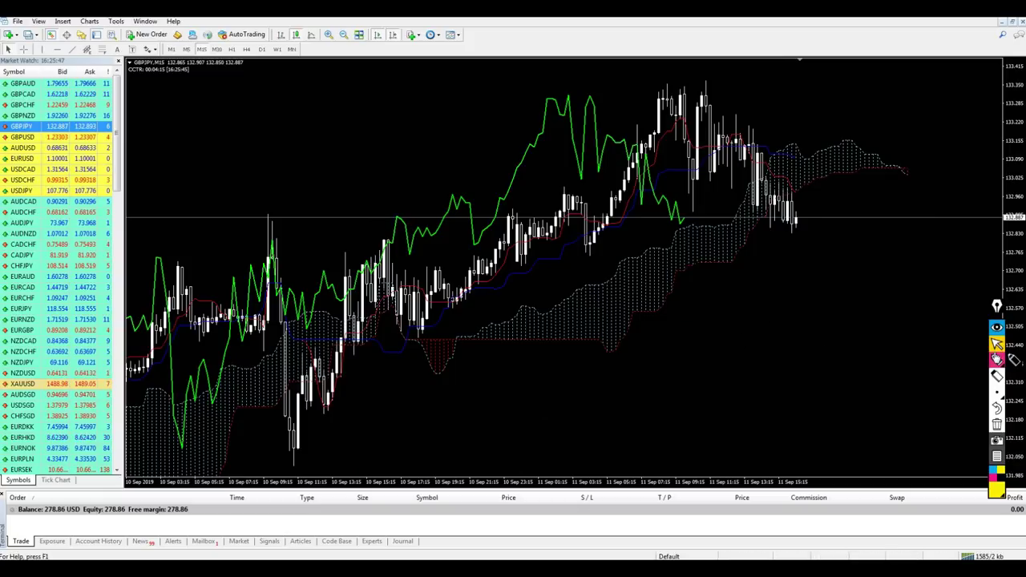
{"action": "left_click", "coordinate": [996, 359]}
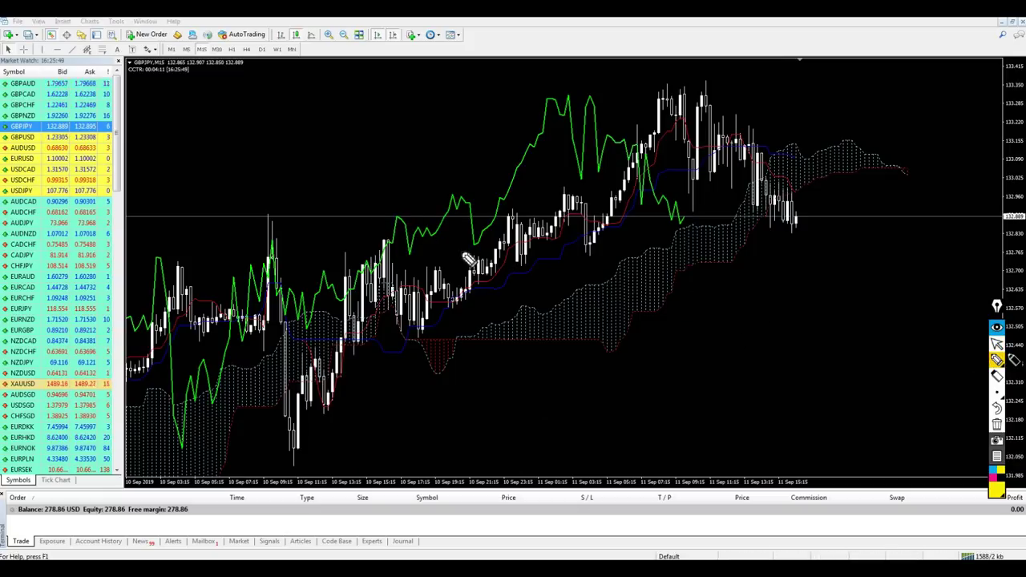
{"action": "mouse_move", "coordinate": [363, 267]}
{"action": "left_mouse_down"}
{"action": "mouse_move", "coordinate": [400, 217]}
{"action": "mouse_move", "coordinate": [412, 248]}
{"action": "left_mouse_up"}
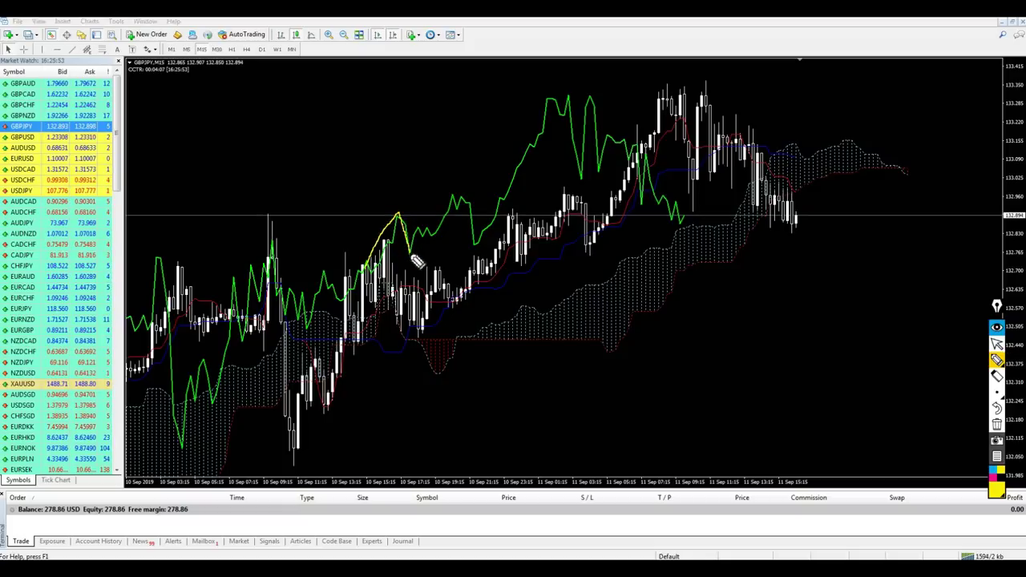
{"action": "mouse_move", "coordinate": [466, 244]}
{"action": "left_mouse_down"}
{"action": "mouse_move", "coordinate": [572, 87]}
{"action": "mouse_move", "coordinate": [646, 165]}
{"action": "mouse_move", "coordinate": [672, 213]}
{"action": "left_mouse_up"}
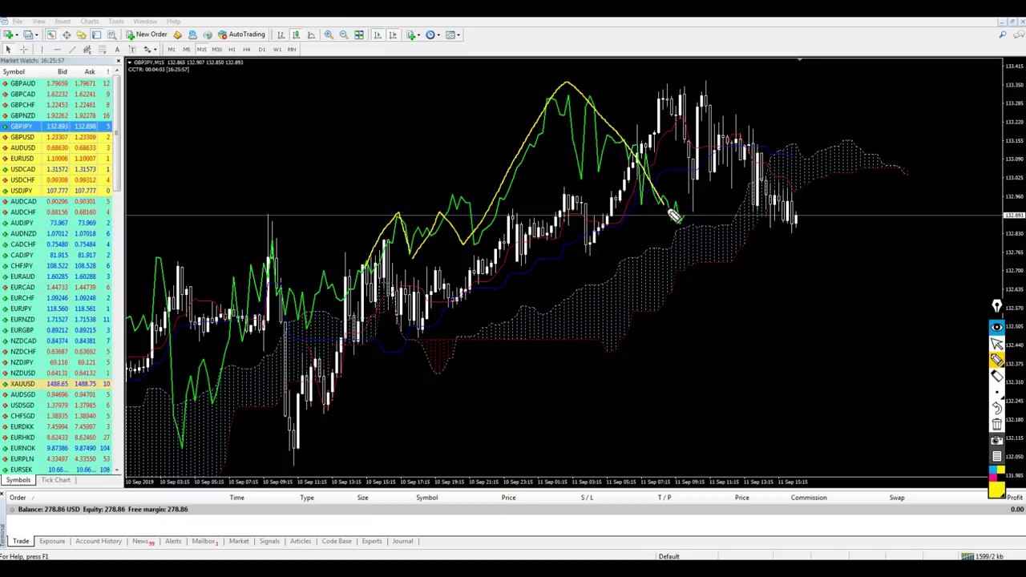
Draw horizontal strokes across the current price level, sketch a bounce from the latest low, and clear all annotations.
{"action": "left_click_drag", "start_coordinate": [331, 217], "coordinate": [834, 220]}
{"action": "mouse_move", "coordinate": [351, 267]}
{"action": "left_mouse_down"}
{"action": "mouse_move", "coordinate": [413, 223]}
{"action": "mouse_move", "coordinate": [864, 219]}
{"action": "left_mouse_up"}
{"action": "mouse_move", "coordinate": [762, 196]}
{"action": "left_mouse_down"}
{"action": "mouse_move", "coordinate": [797, 227]}
{"action": "mouse_move", "coordinate": [832, 166]}
{"action": "left_mouse_up"}
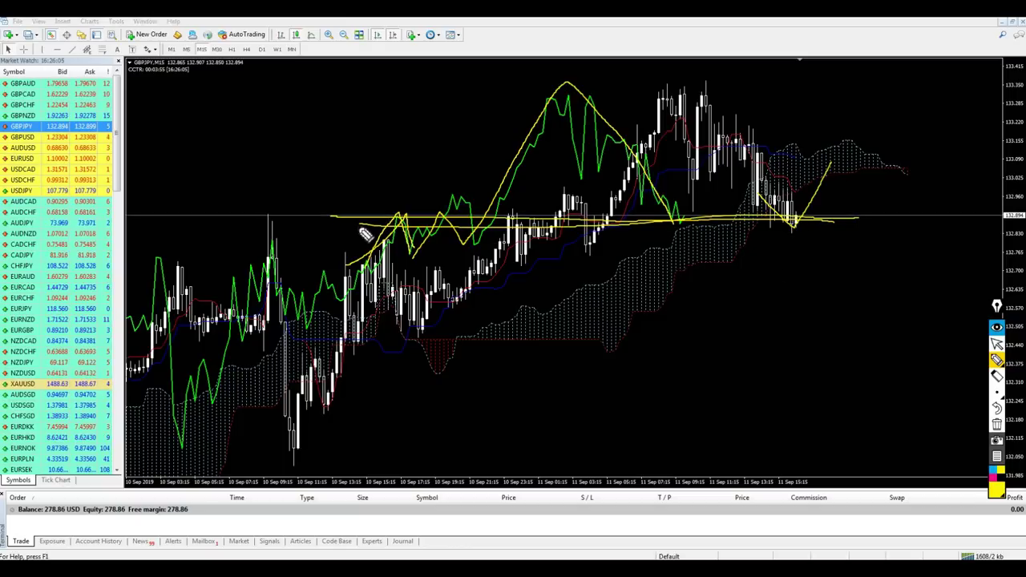
{"action": "left_click", "coordinate": [997, 425]}
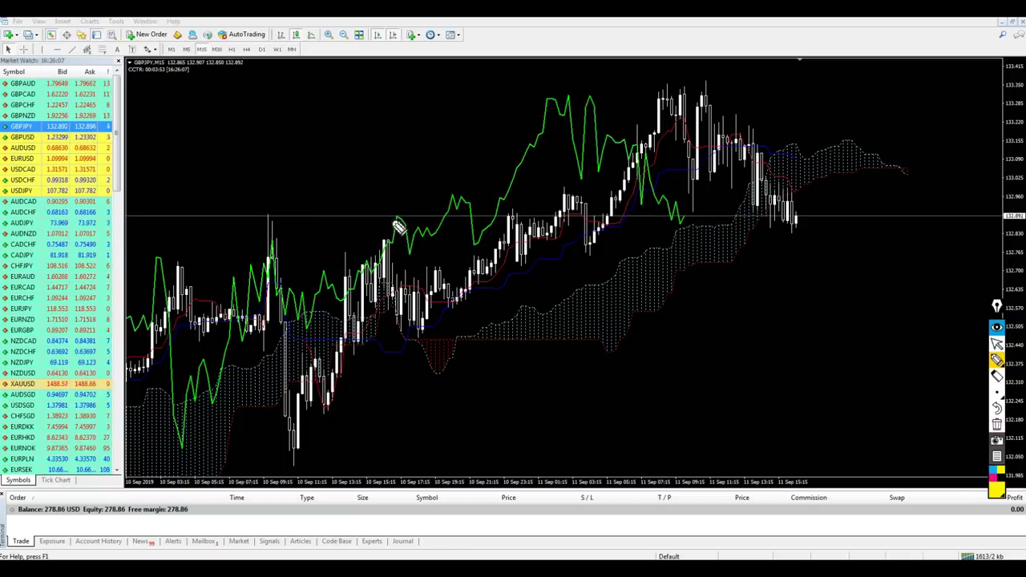
Circle the green line's peak at the current price level, sketch a pointed peak above it, and clear the annotations.
{"action": "mouse_move", "coordinate": [400, 229]}
{"action": "left_mouse_down"}
{"action": "mouse_move", "coordinate": [383, 222]}
{"action": "mouse_move", "coordinate": [388, 232]}
{"action": "left_mouse_up"}
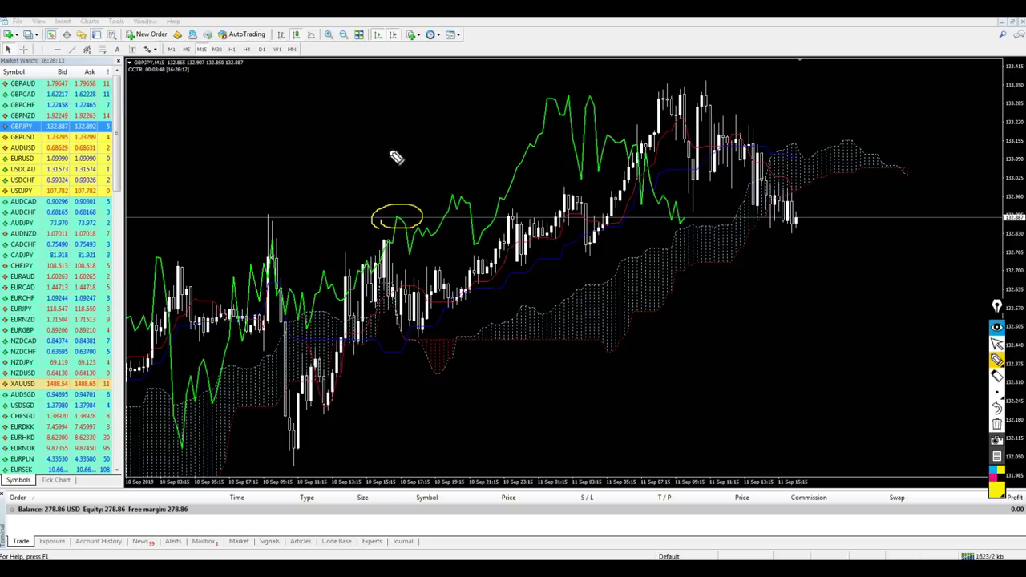
{"action": "left_click_drag", "start_coordinate": [377, 183], "coordinate": [390, 121]}
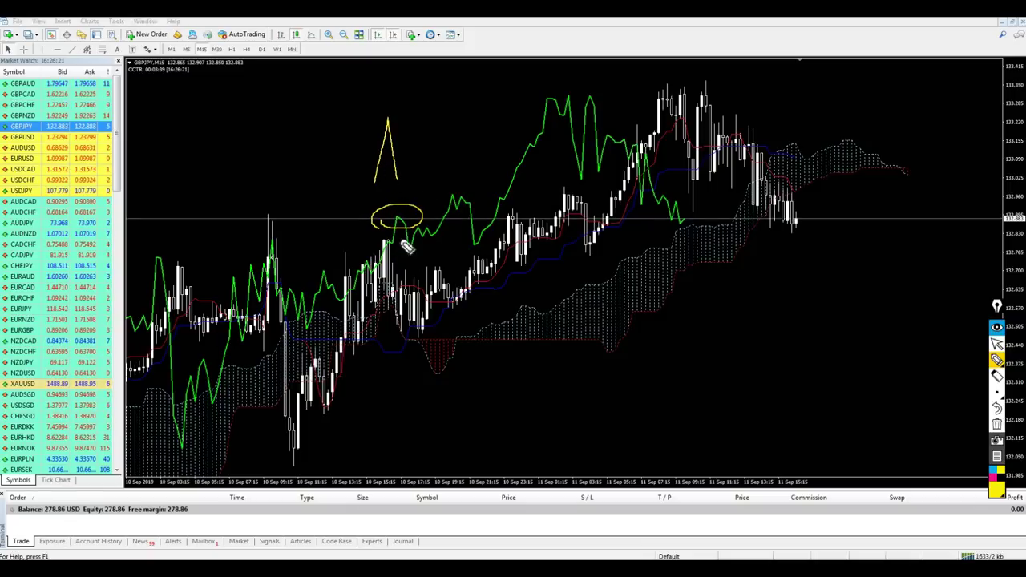
{"action": "left_click_drag", "start_coordinate": [422, 218], "coordinate": [385, 230]}
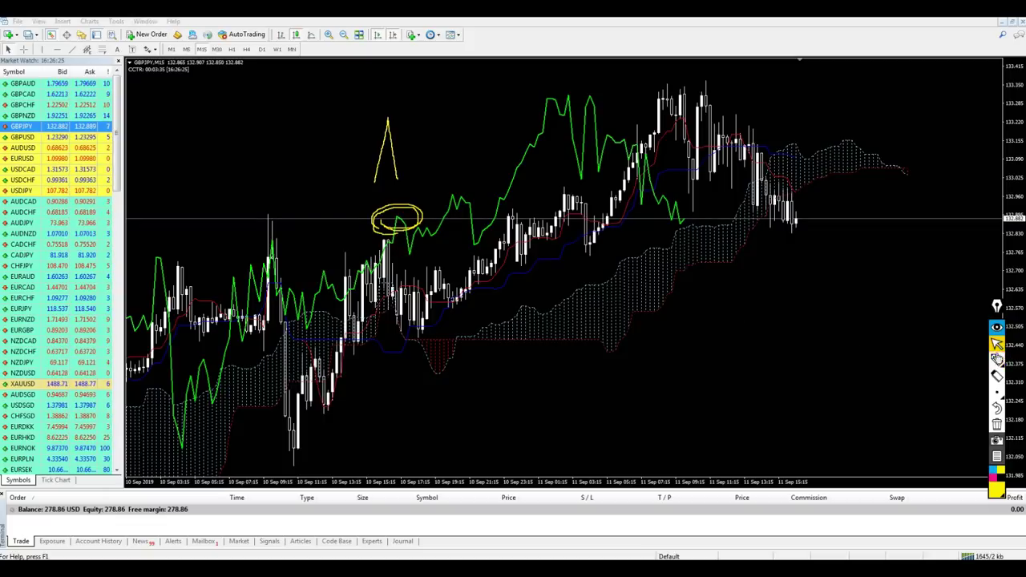
{"action": "left_click", "coordinate": [997, 425]}
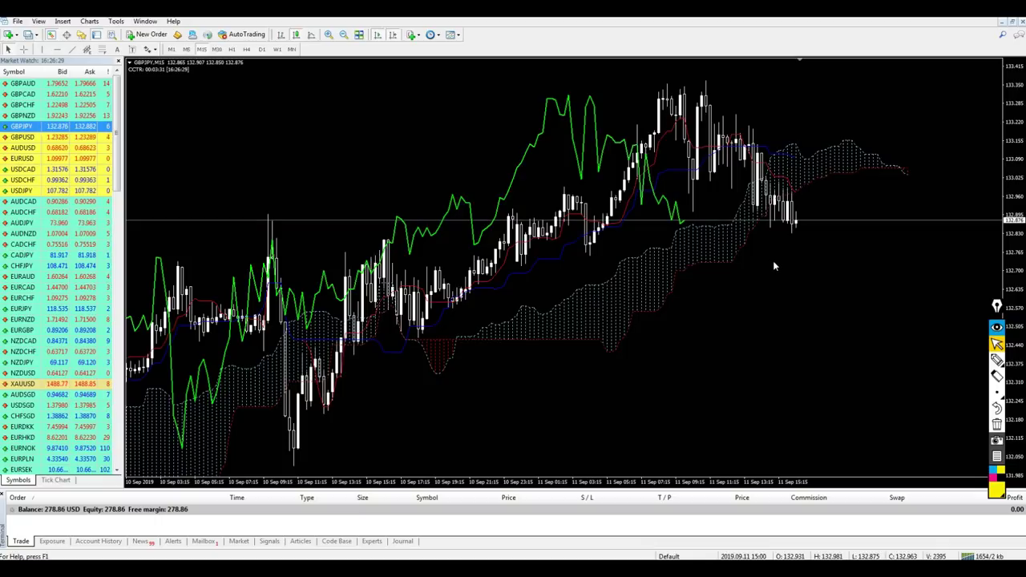
Mark the latest lows on the GBPJPY M15 chart and clear the marking.
{"action": "left_click", "coordinate": [996, 360]}
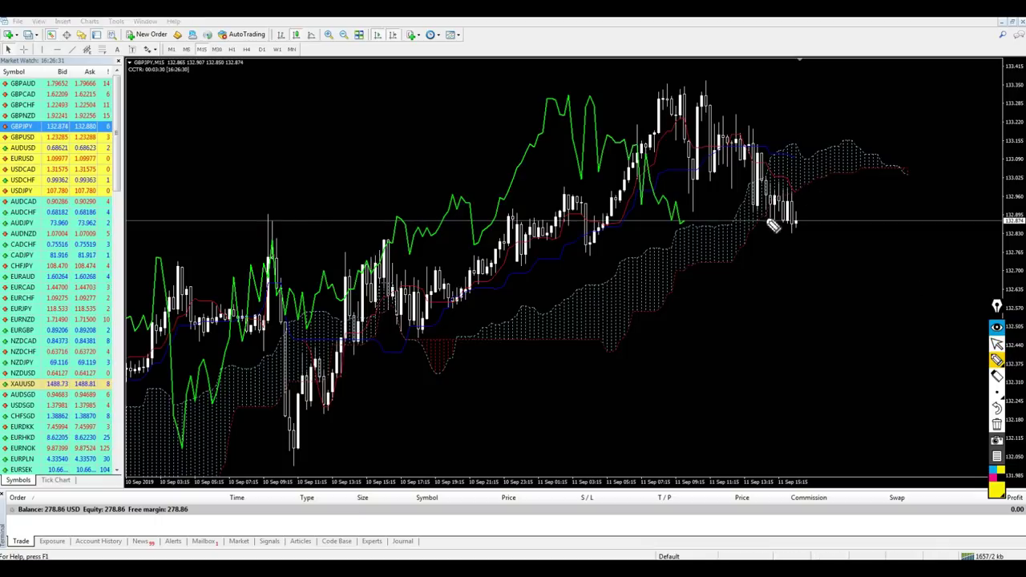
{"action": "mouse_move", "coordinate": [745, 215]}
{"action": "left_mouse_down"}
{"action": "mouse_move", "coordinate": [864, 143]}
{"action": "mouse_move", "coordinate": [746, 195]}
{"action": "mouse_move", "coordinate": [762, 237]}
{"action": "left_mouse_up"}
{"action": "left_click", "coordinate": [996, 343]}
{"action": "left_click", "coordinate": [996, 425]}
Return GBPJPY to H4 at a closer zoom, circle the latest candles and draw a short horizontal level beneath them.
{"action": "left_click", "coordinate": [246, 49]}
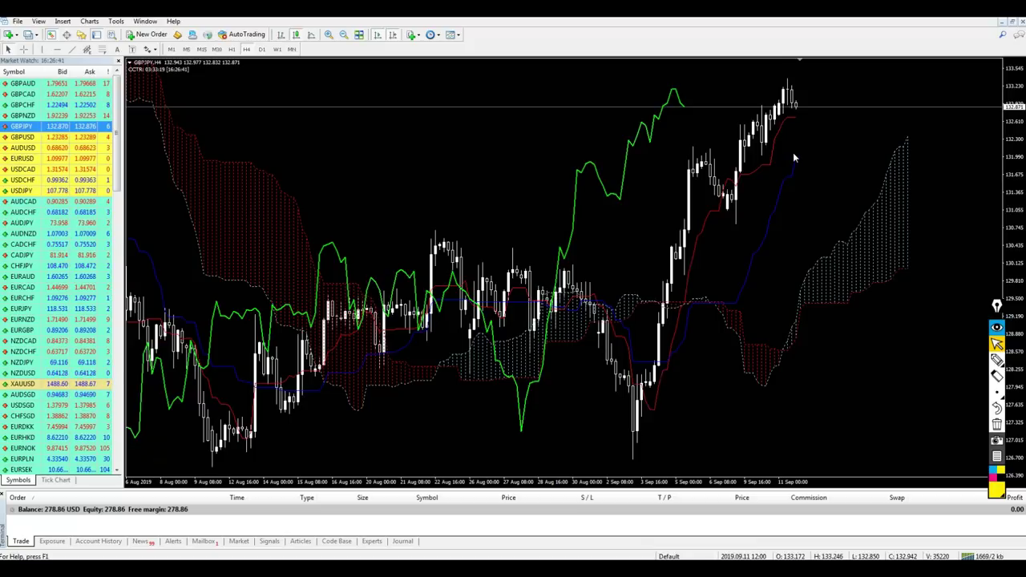
{"action": "key", "text": "plus"}
{"action": "key", "text": "plus"}
{"action": "key", "text": "minus"}
{"action": "left_click", "coordinate": [998, 360]}
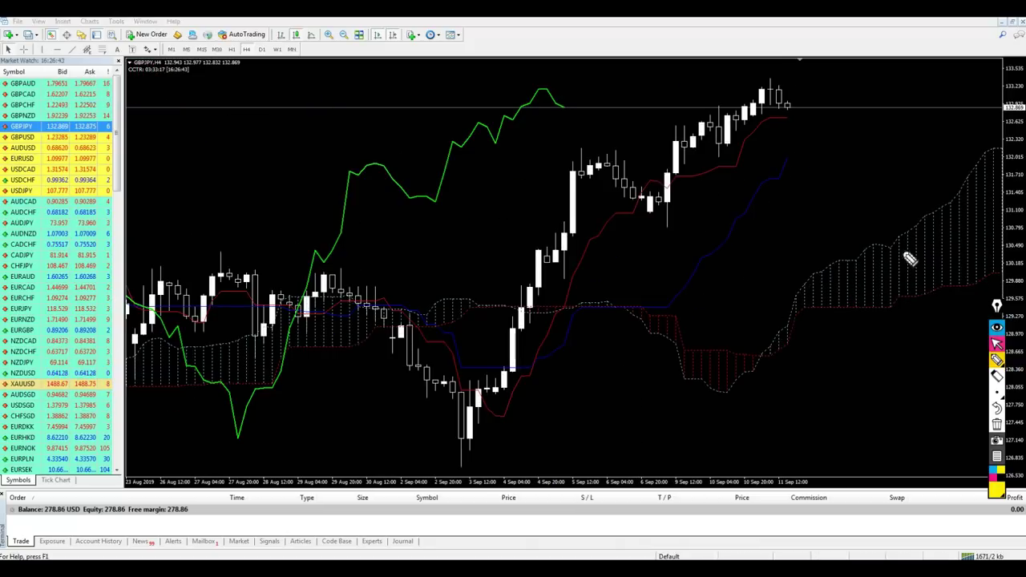
{"action": "mouse_move", "coordinate": [753, 119]}
{"action": "left_mouse_down"}
{"action": "mouse_move", "coordinate": [806, 116]}
{"action": "mouse_move", "coordinate": [767, 127]}
{"action": "left_mouse_up"}
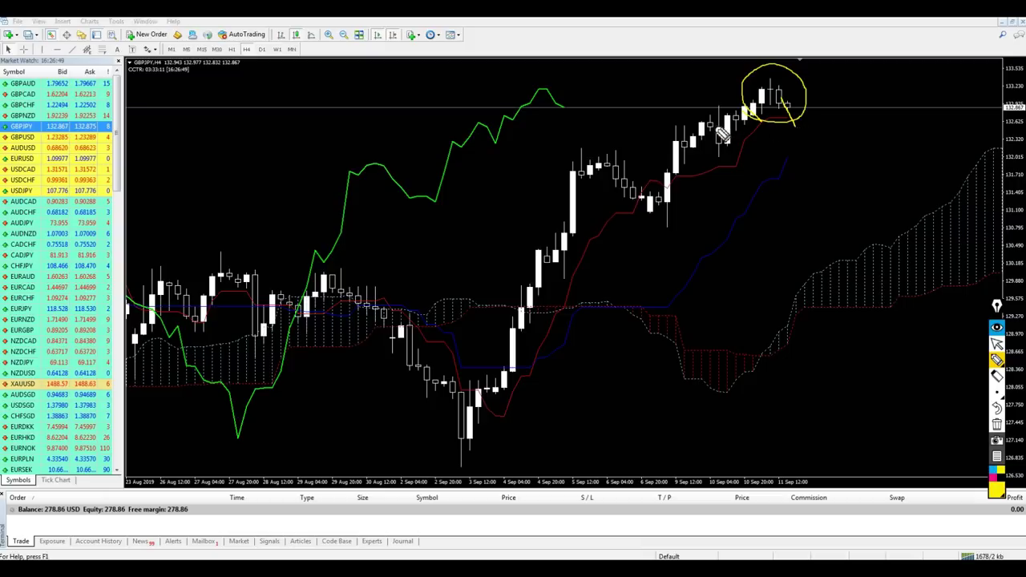
{"action": "left_click_drag", "start_coordinate": [790, 128], "coordinate": [826, 126]}
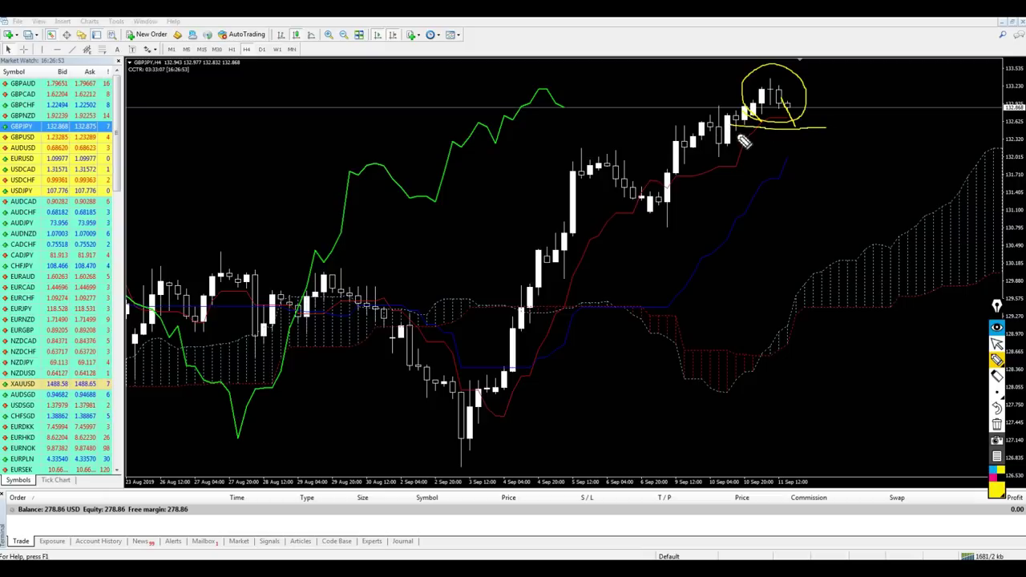
Clear the GBPJPY annotations and show GBPUSD on the H4 chart at a wider zoom.
{"action": "left_click", "coordinate": [996, 343]}
{"action": "left_click", "coordinate": [996, 423]}
{"action": "left_click", "coordinate": [343, 34]}
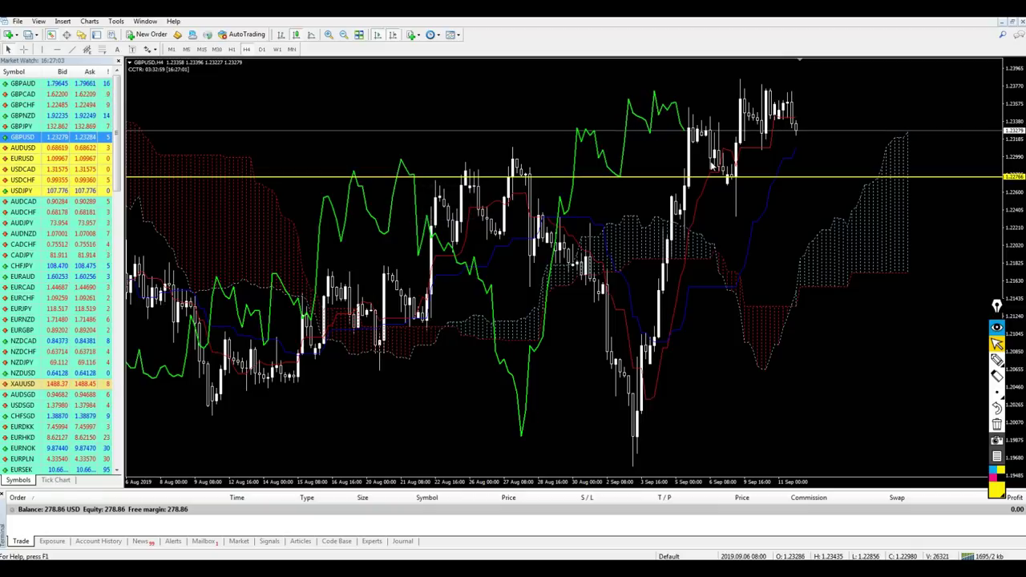
Show EURUSD on H4 at a closer zoom, mark the latest drop and the matching earlier candle level, and clear the markings.
{"action": "key", "text": "Down"}
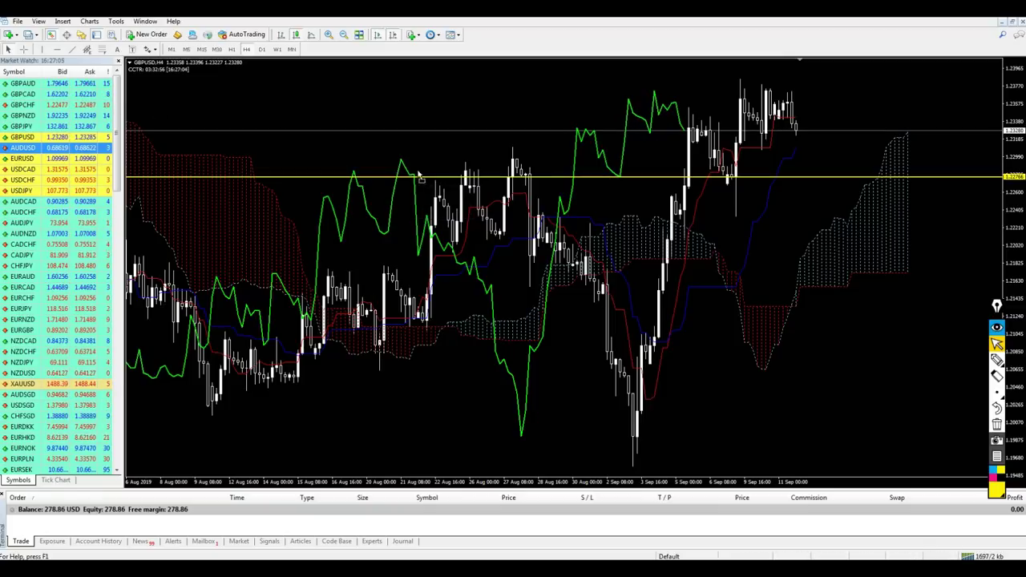
{"action": "key", "text": "Down"}
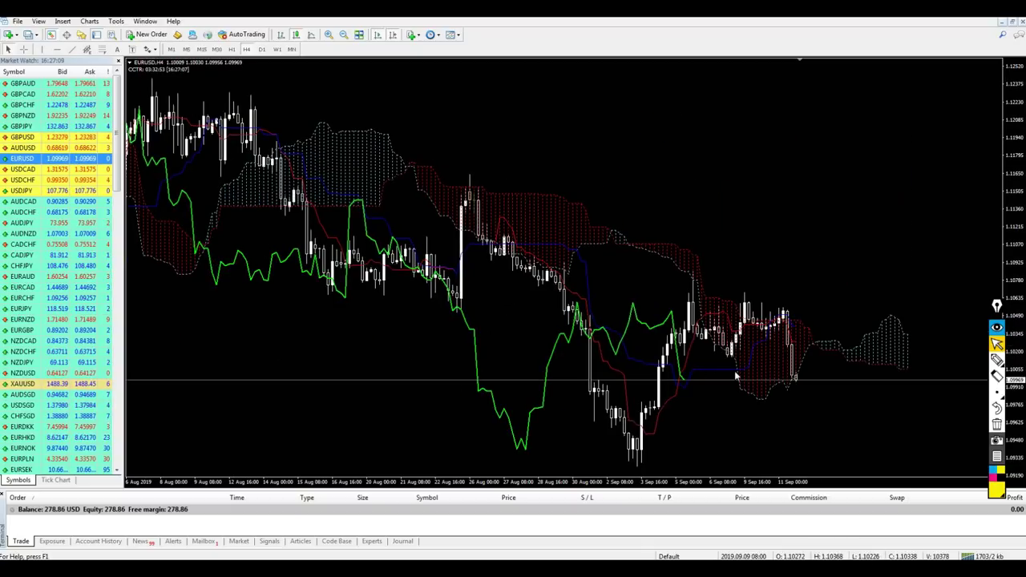
{"action": "key", "text": "plus"}
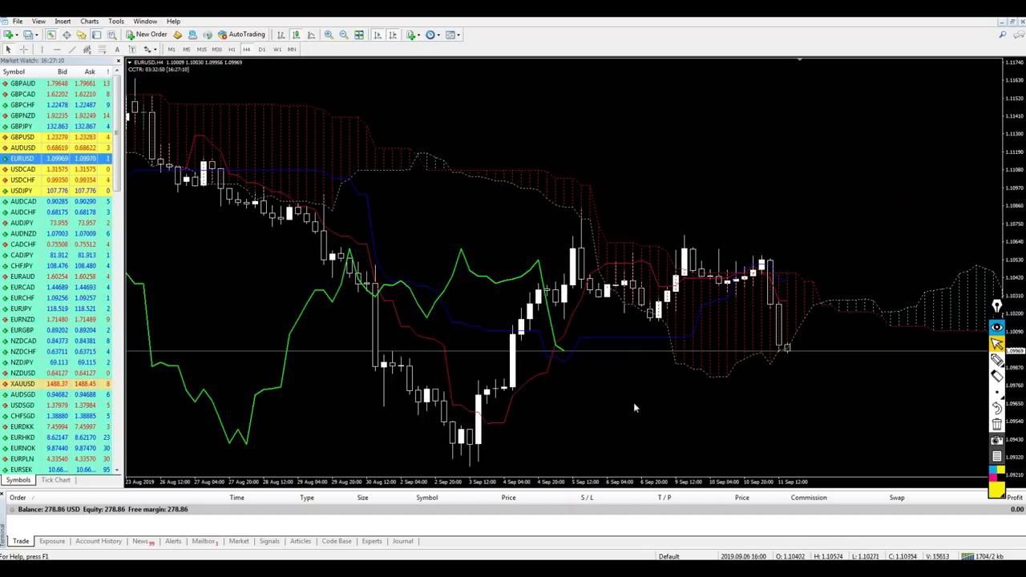
{"action": "left_click", "coordinate": [996, 360]}
{"action": "left_click_drag", "start_coordinate": [765, 284], "coordinate": [788, 347]}
{"action": "left_click_drag", "start_coordinate": [374, 354], "coordinate": [409, 353]}
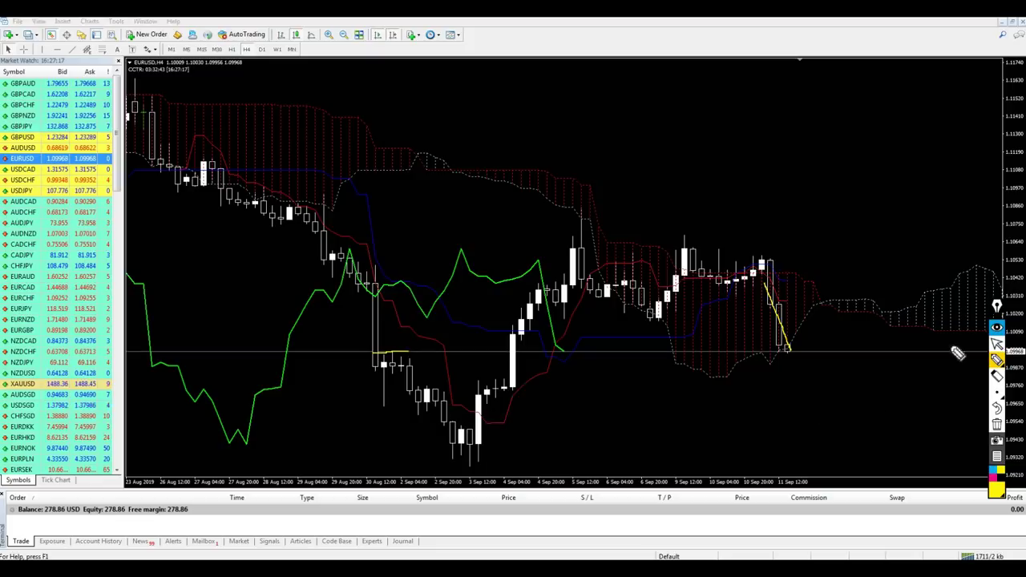
{"action": "left_click", "coordinate": [997, 423]}
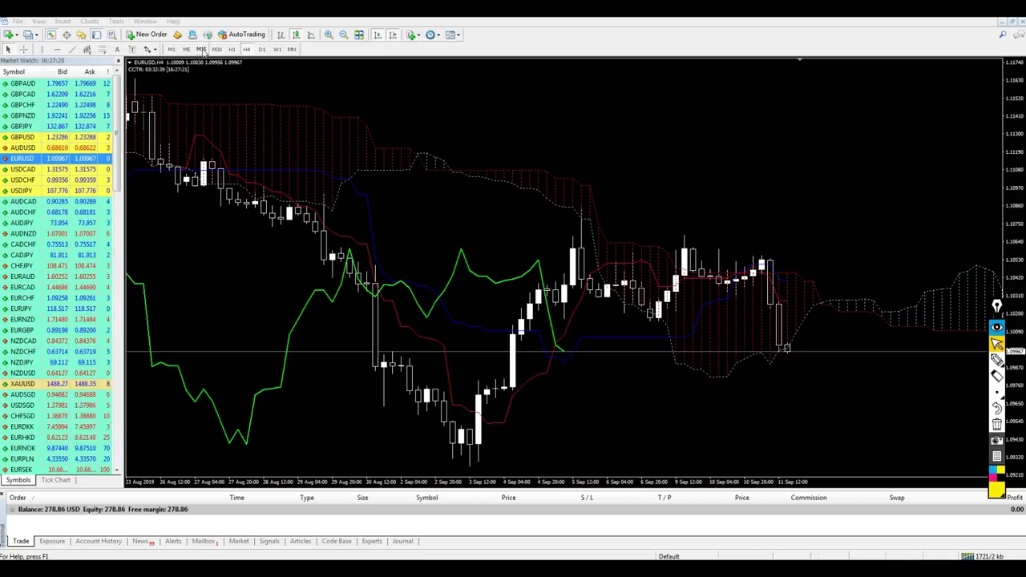
Switch EURUSD to M15 at a wider zoom, sketch a V at the latest lows and handwrite an underlined "Buy" beside it.
{"action": "left_click", "coordinate": [201, 49]}
{"action": "key", "text": "minus"}
{"action": "key", "text": "minus"}
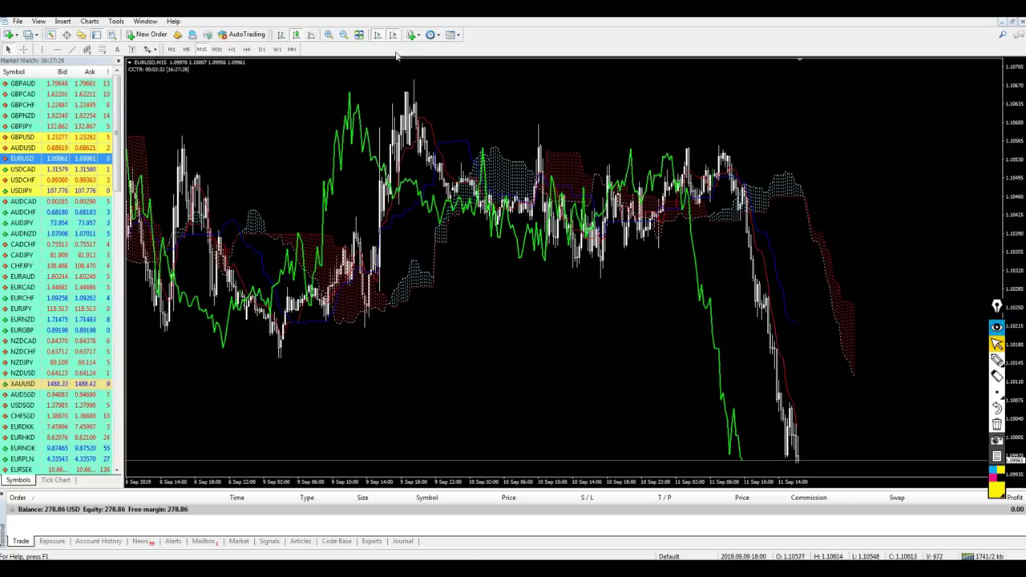
{"action": "scroll", "coordinate": [644, 386], "scroll_direction": "up", "scroll_amount": 2}
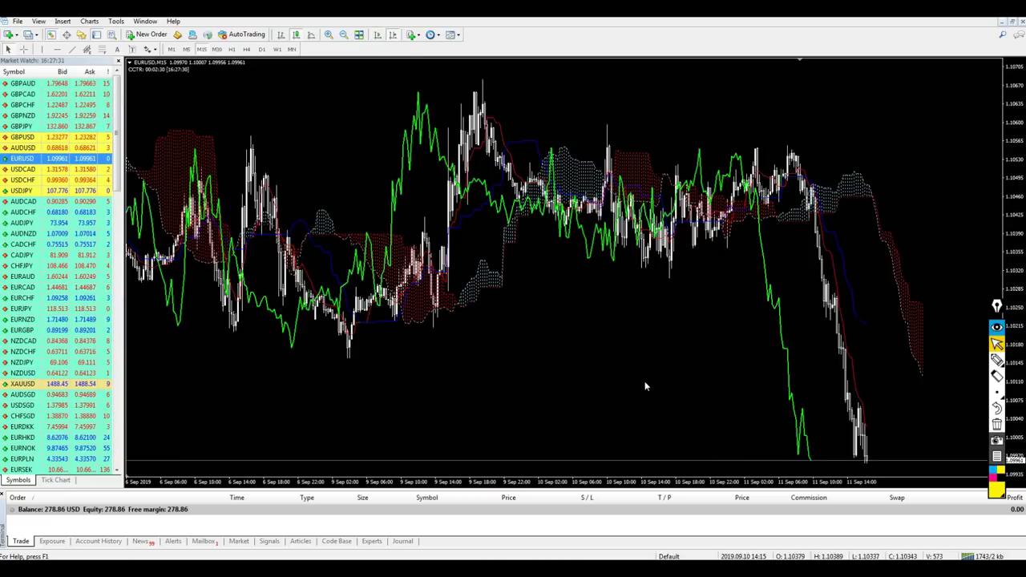
{"action": "left_click", "coordinate": [996, 360]}
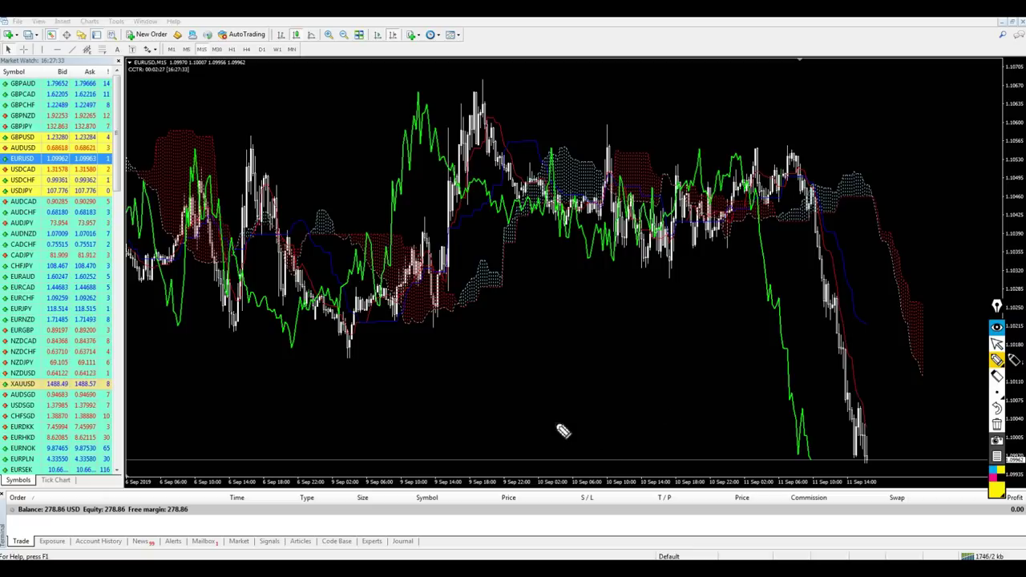
{"action": "mouse_move", "coordinate": [849, 409]}
{"action": "left_mouse_down"}
{"action": "mouse_move", "coordinate": [867, 457]}
{"action": "mouse_move", "coordinate": [885, 399]}
{"action": "left_mouse_up"}
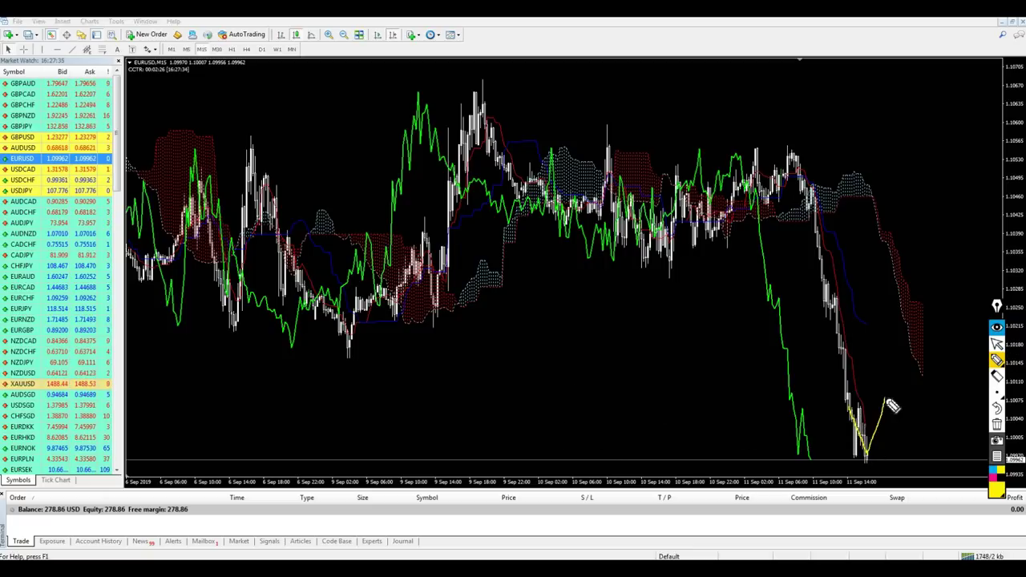
{"action": "mouse_move", "coordinate": [879, 351]}
{"action": "left_mouse_down"}
{"action": "mouse_move", "coordinate": [893, 374]}
{"action": "mouse_move", "coordinate": [911, 374]}
{"action": "mouse_move", "coordinate": [941, 328]}
{"action": "mouse_move", "coordinate": [917, 399]}
{"action": "mouse_move", "coordinate": [970, 376]}
{"action": "left_mouse_up"}
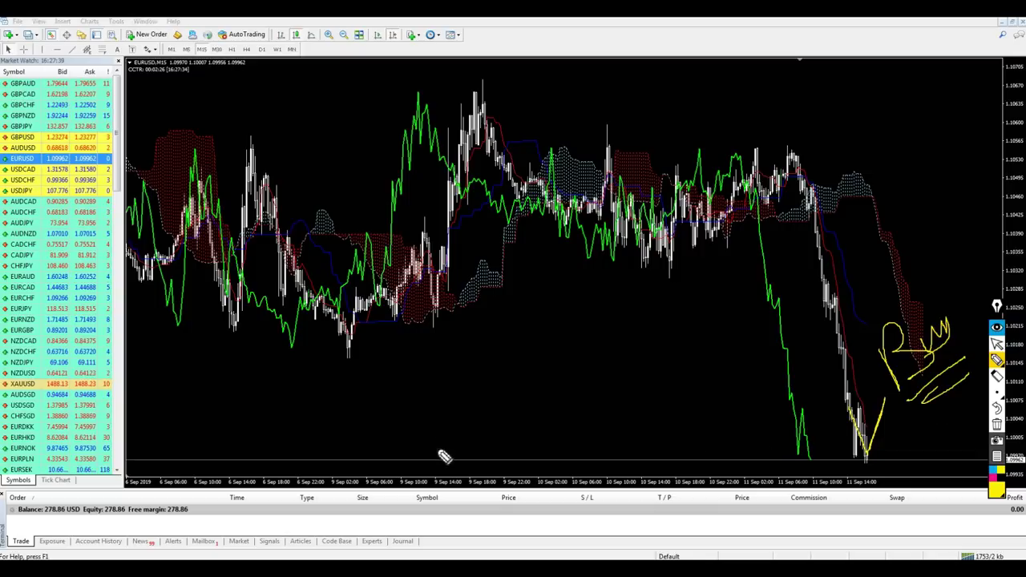
Sketch a pointed peak with a dashed horizontal level across its tip below the candles, and clear all annotations.
{"action": "left_click_drag", "start_coordinate": [462, 375], "coordinate": [480, 452]}
{"action": "left_click_drag", "start_coordinate": [409, 373], "coordinate": [485, 374]}
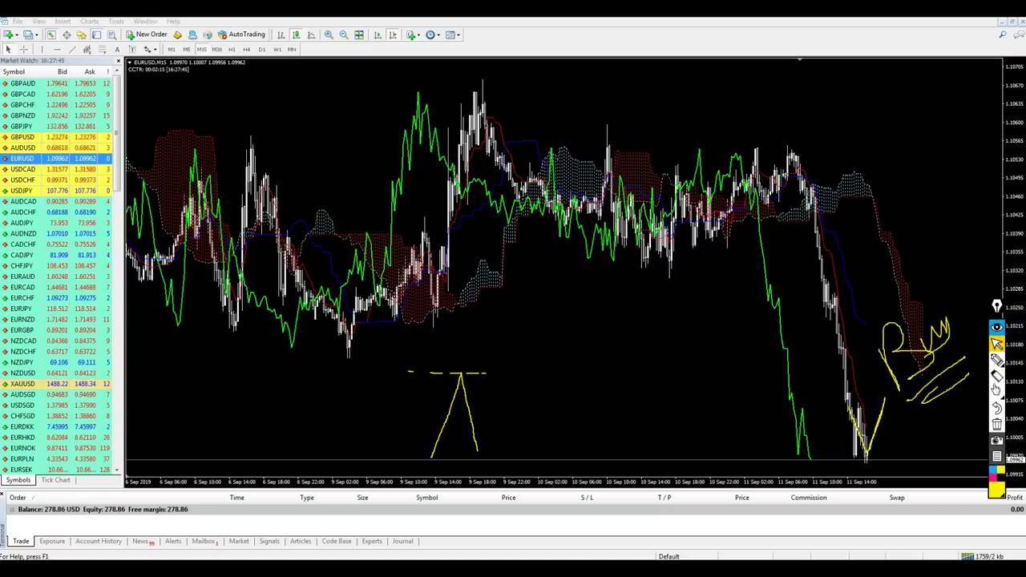
{"action": "left_click", "coordinate": [997, 425]}
Place a horizontal line at 1.09928 on the EURUSD M15 chart, near the early September breakout.
{"action": "scroll", "coordinate": [657, 430], "scroll_direction": "down", "scroll_amount": 5}
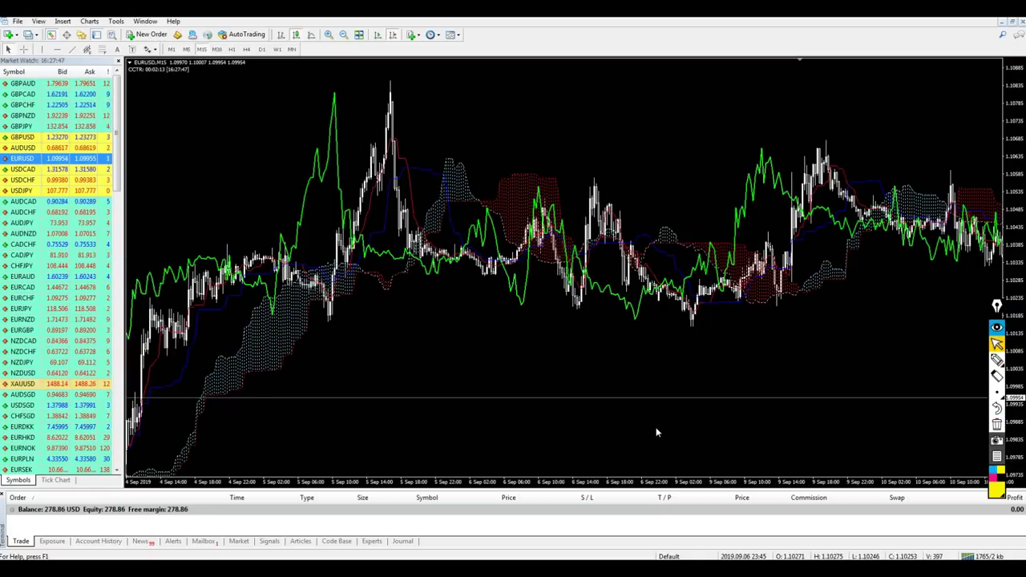
{"action": "scroll", "coordinate": [657, 431], "scroll_direction": "down", "scroll_amount": 5}
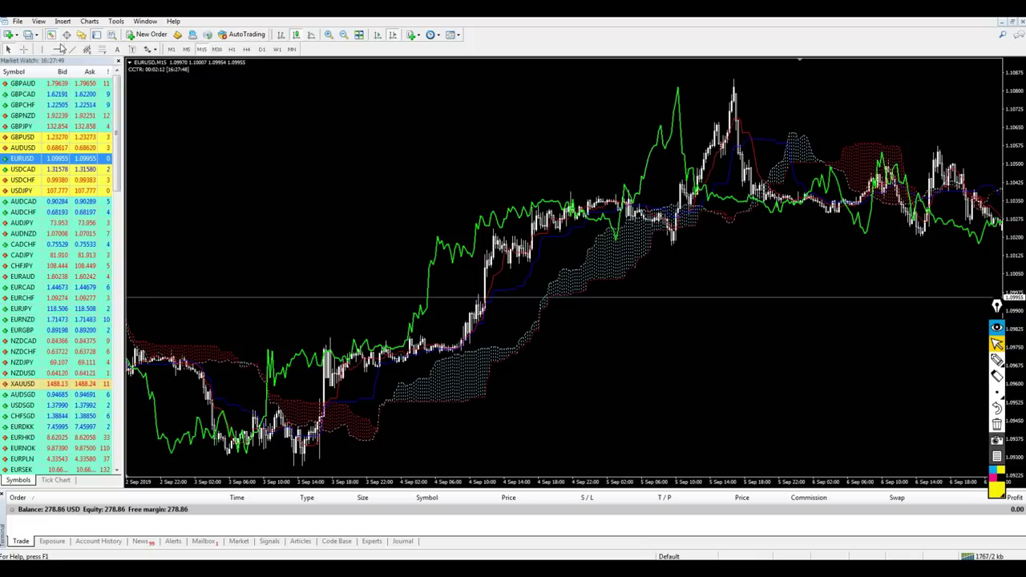
{"action": "left_click", "coordinate": [424, 308]}
Mark the green line's turn and the candles at the yellow level, sketch a pointed peak above, and clear the markings.
{"action": "key", "text": "plus"}
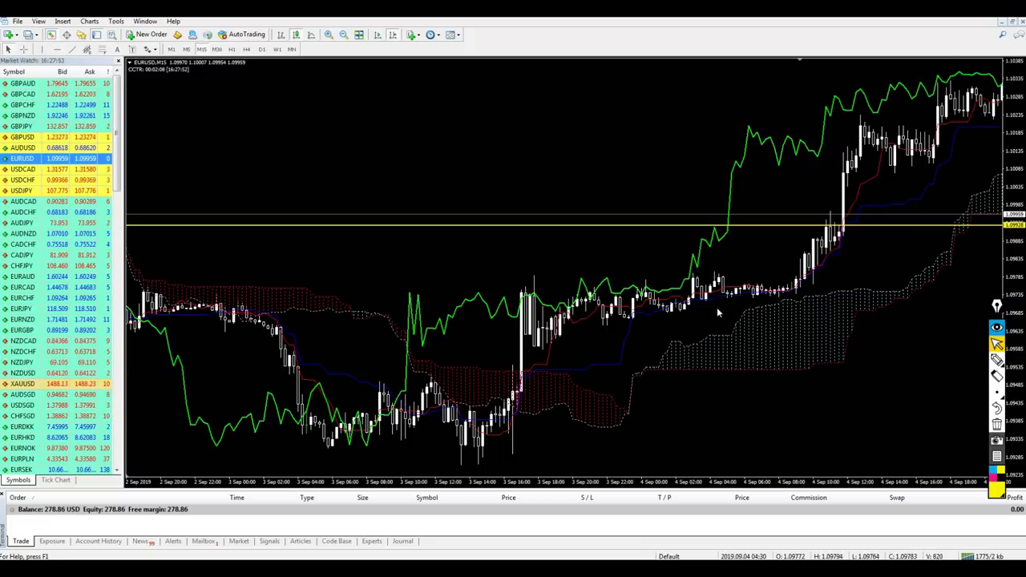
{"action": "key", "text": "plus"}
{"action": "scroll", "coordinate": [717, 314], "scroll_direction": "down", "scroll_amount": 10}
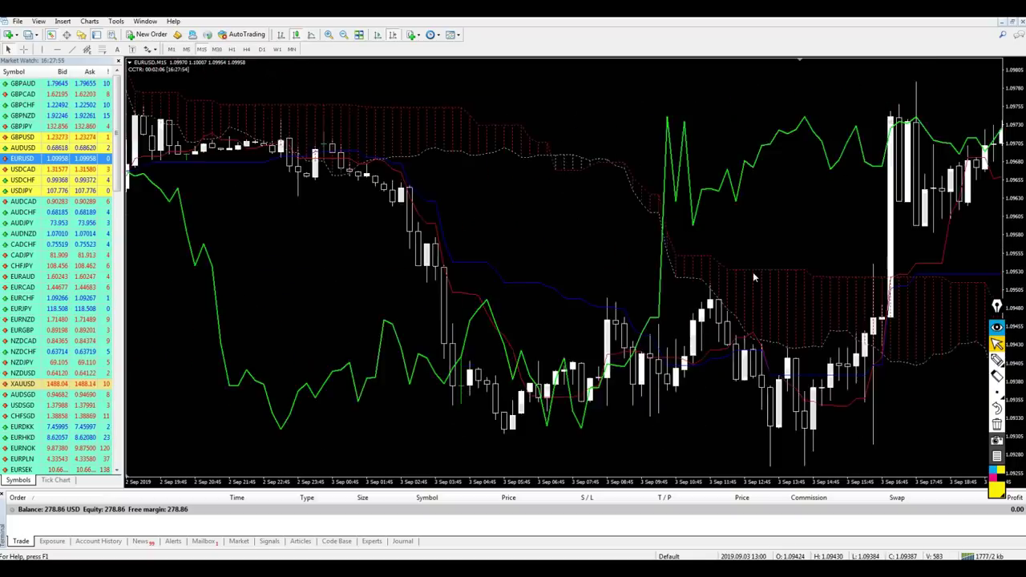
{"action": "key", "text": "minus"}
{"action": "scroll", "coordinate": [754, 278], "scroll_direction": "up", "scroll_amount": 10}
{"action": "left_click", "coordinate": [996, 362]}
{"action": "mouse_move", "coordinate": [643, 254]}
{"action": "left_mouse_down"}
{"action": "mouse_move", "coordinate": [638, 239]}
{"action": "mouse_move", "coordinate": [642, 267]}
{"action": "left_mouse_up"}
{"action": "left_click_drag", "start_coordinate": [583, 149], "coordinate": [600, 190]}
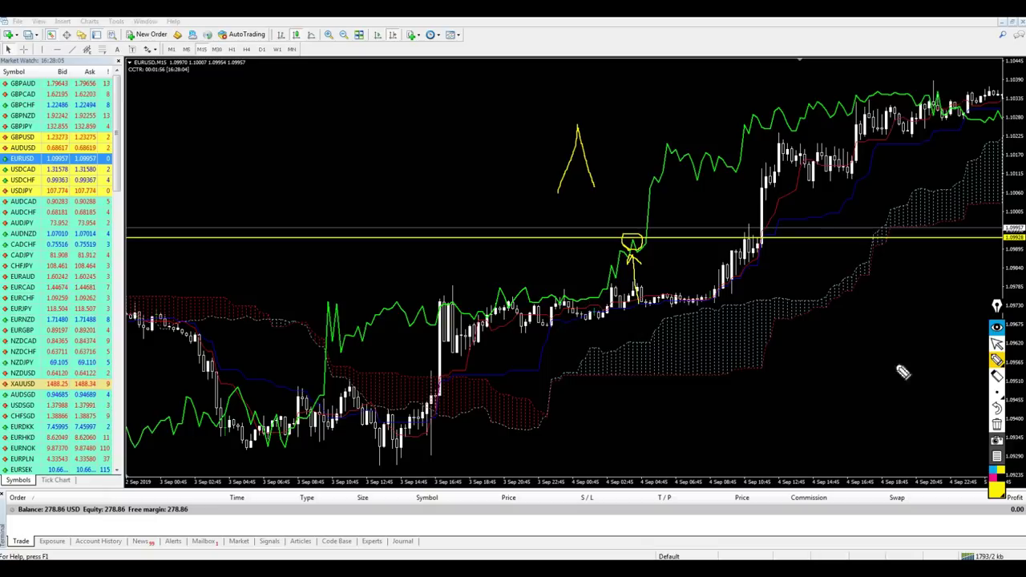
{"action": "left_click", "coordinate": [997, 424]}
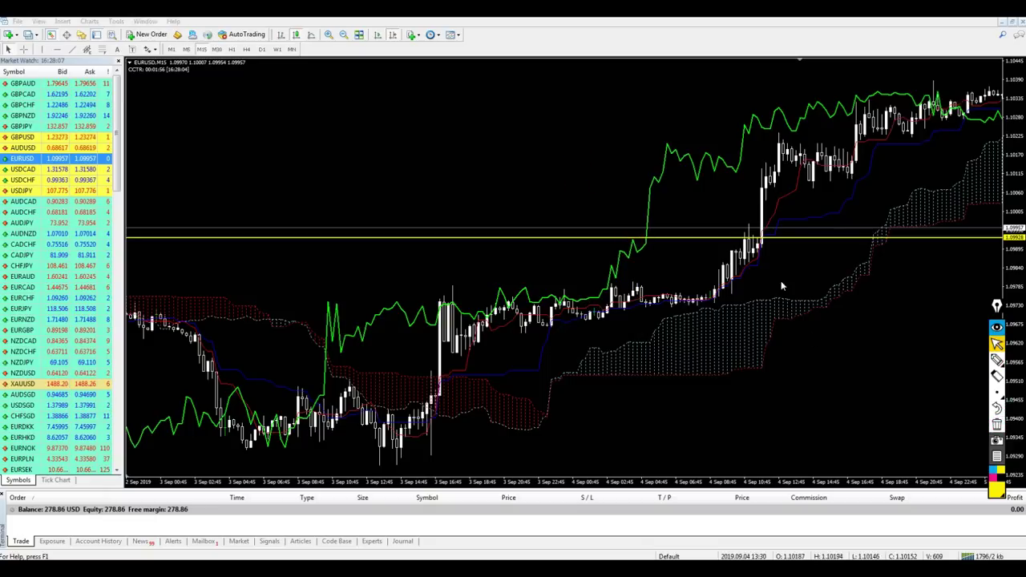
{"action": "left_click", "coordinate": [998, 360]}
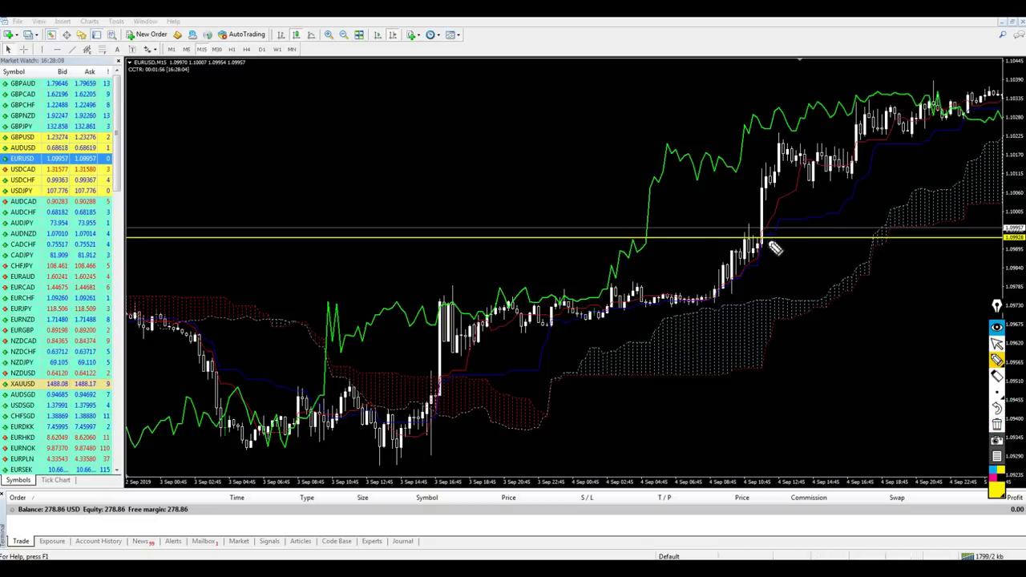
{"action": "mouse_move", "coordinate": [757, 241]}
{"action": "left_mouse_down"}
{"action": "mouse_move", "coordinate": [744, 216]}
{"action": "mouse_move", "coordinate": [752, 242]}
{"action": "left_mouse_up"}
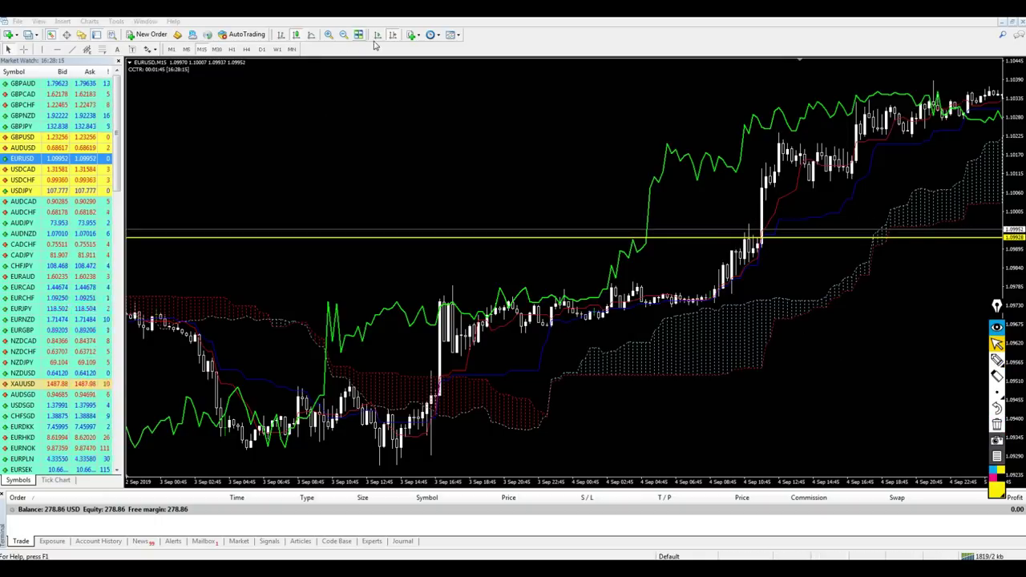
Return to the latest EURUSD M15 candles at a closer zoom and enable one-click trading on the chart.
{"action": "key", "text": "plus"}
{"action": "key", "text": "plus"}
{"action": "middle_click", "coordinate": [808, 465]}
{"action": "right_click", "coordinate": [253, 138]}
{"action": "left_click", "coordinate": [295, 185]}
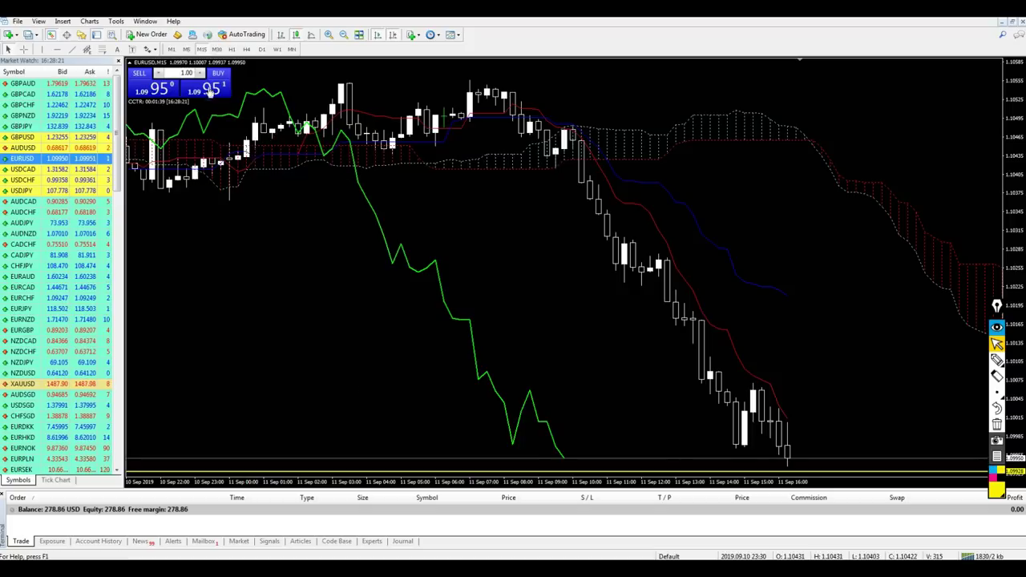
Set the trade volume to 0.20 and buy EURUSD at market.
{"action": "type", "text": "0.0"}
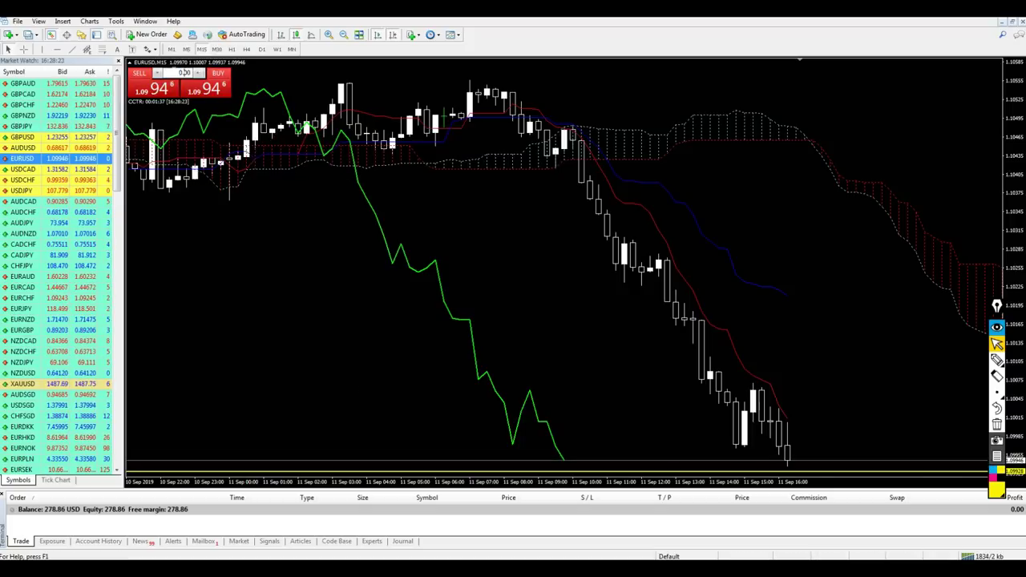
{"action": "type", "text": "0"}
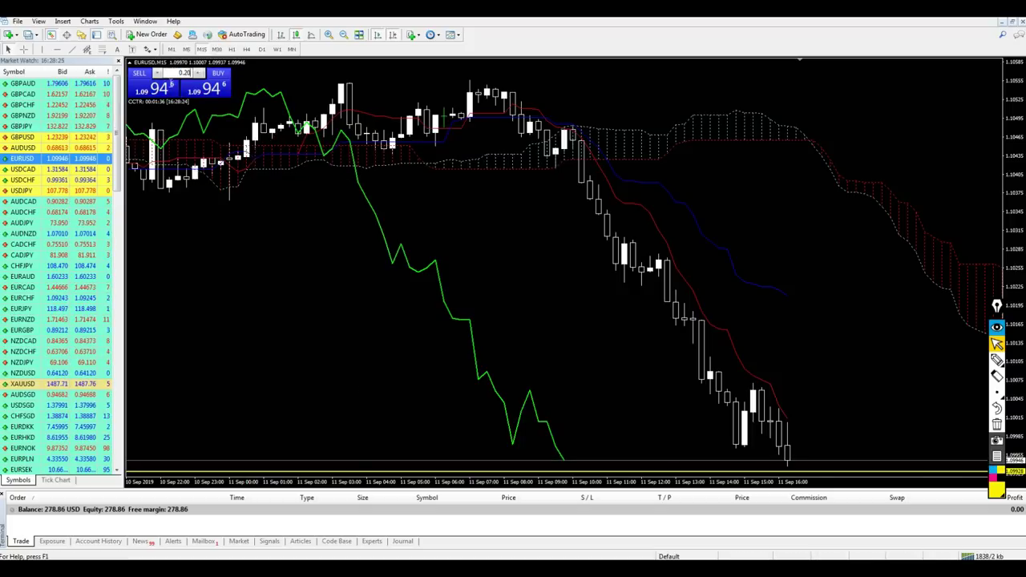
{"action": "left_click", "coordinate": [215, 90]}
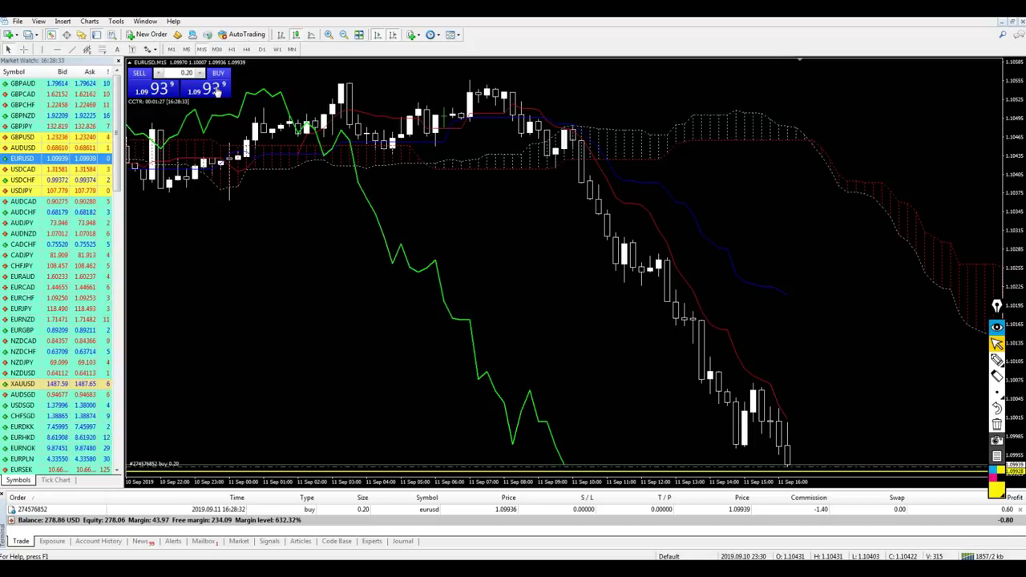
Move the annotation toolbar off the price scale, circle the green line's last peak and the matching candle high, and connect them.
{"action": "left_click_drag", "start_coordinate": [996, 306], "coordinate": [975, 237]}
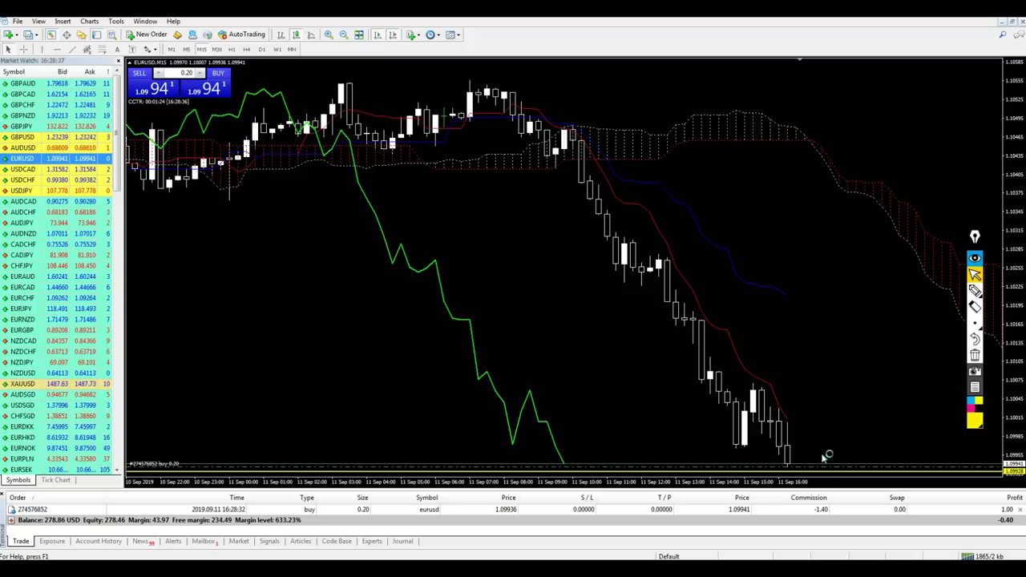
{"action": "key", "text": "minus"}
{"action": "key", "text": "plus"}
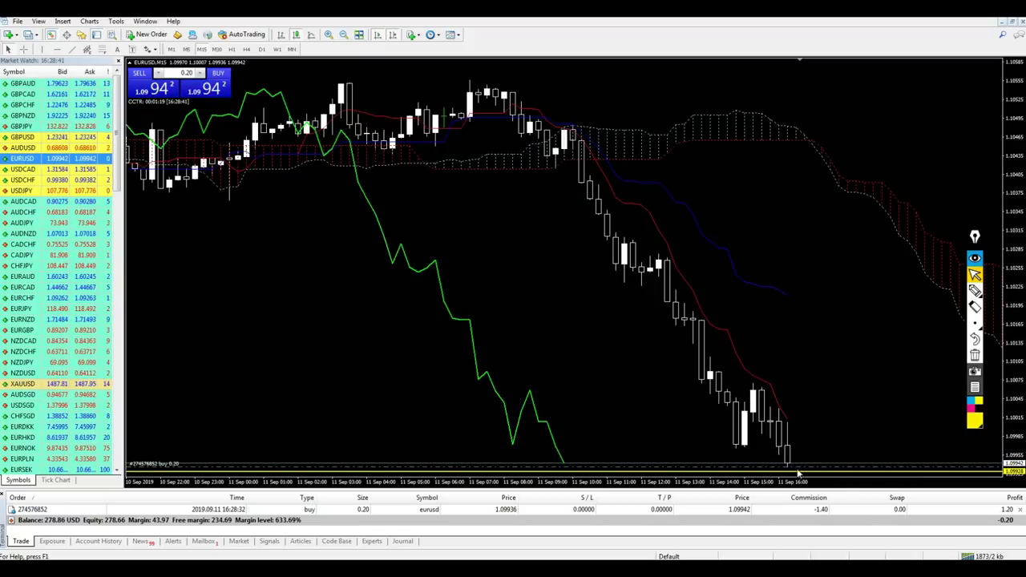
{"action": "left_click", "coordinate": [975, 290]}
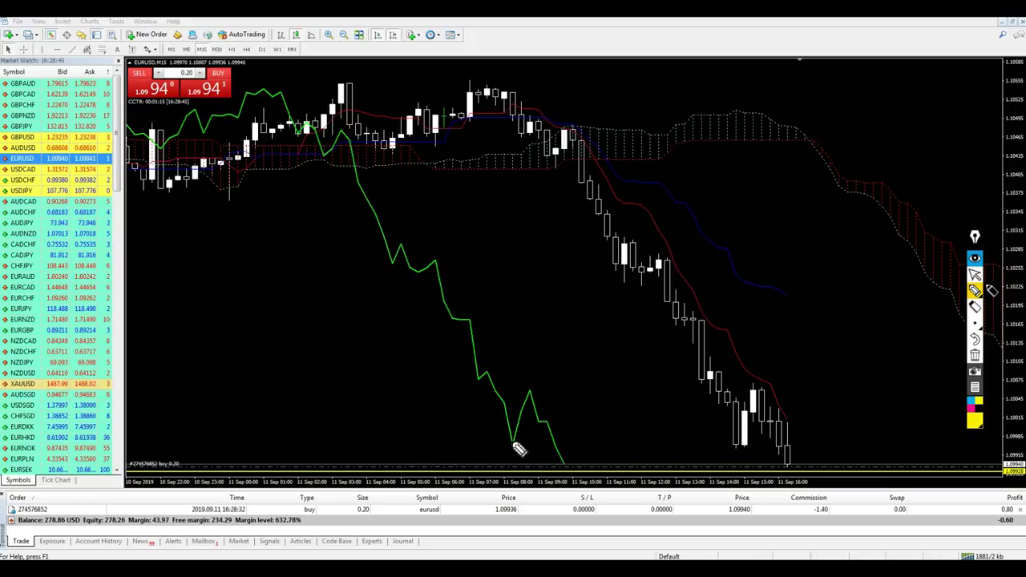
{"action": "mouse_move", "coordinate": [523, 420]}
{"action": "left_mouse_down"}
{"action": "mouse_move", "coordinate": [540, 398]}
{"action": "mouse_move", "coordinate": [547, 426]}
{"action": "mouse_move", "coordinate": [549, 400]}
{"action": "mouse_move", "coordinate": [753, 396]}
{"action": "mouse_move", "coordinate": [765, 383]}
{"action": "mouse_move", "coordinate": [747, 394]}
{"action": "left_mouse_up"}
Set the EURUSD buy order's take profit at 1.10051, level with the circled peaks, and clear the annotations.
{"action": "left_click", "coordinate": [975, 274]}
{"action": "left_click", "coordinate": [812, 395]}
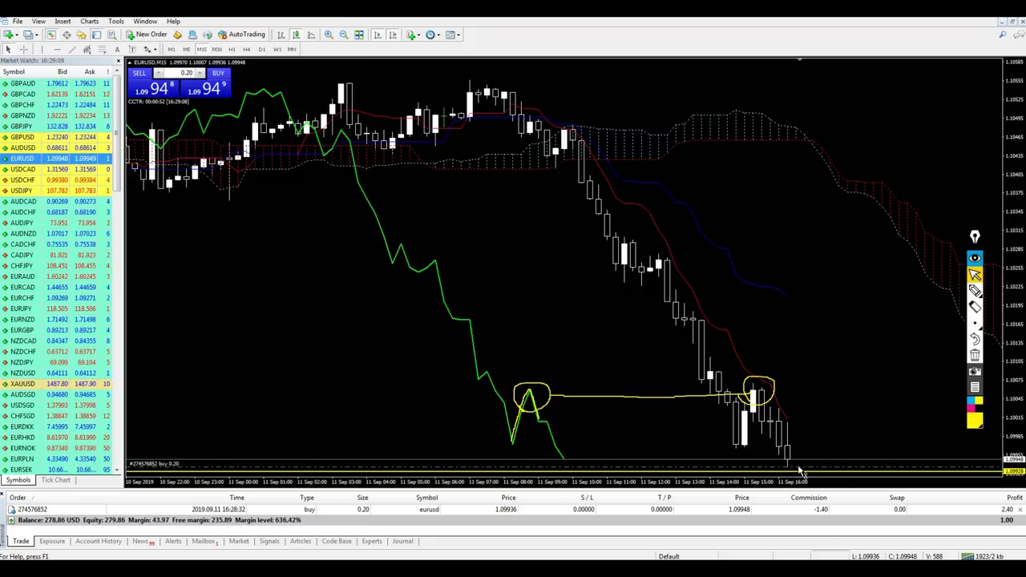
{"action": "left_click_drag", "start_coordinate": [803, 464], "coordinate": [788, 394]}
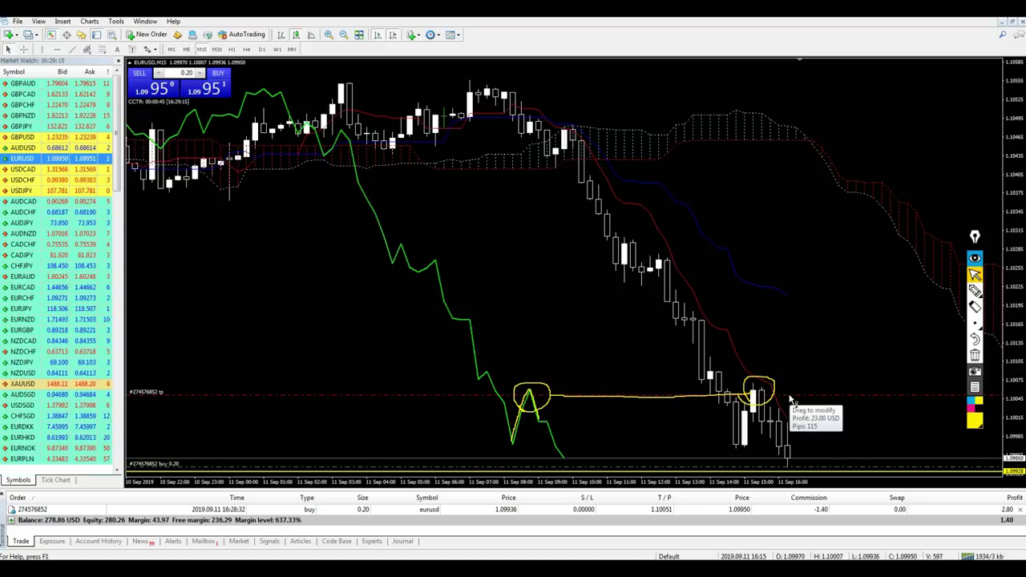
{"action": "left_click", "coordinate": [974, 355]}
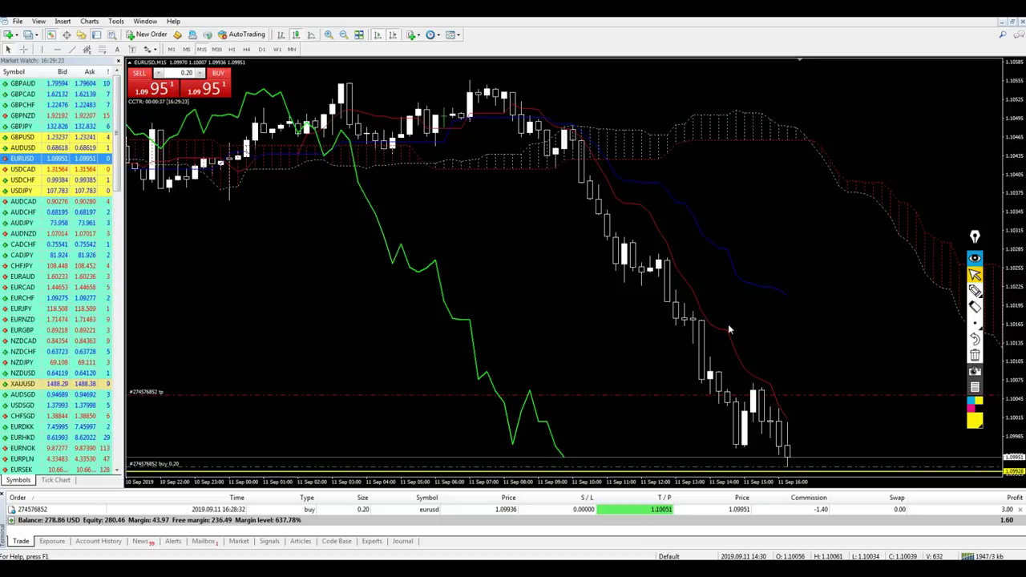
View USDCAD and USDCHF on the H4 chart and switch USDCHF to M15.
{"action": "left_click", "coordinate": [246, 49]}
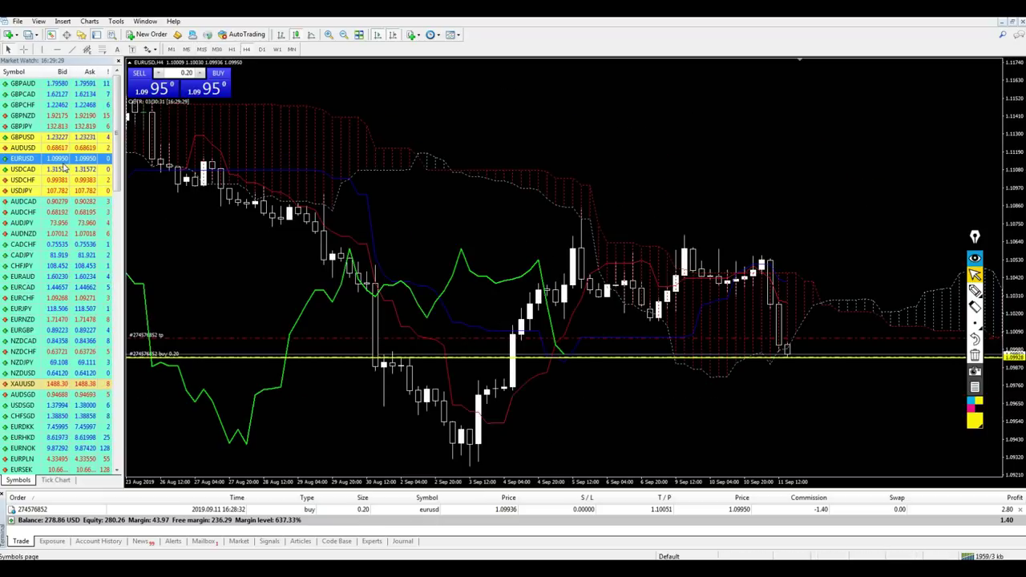
{"action": "left_click_drag", "start_coordinate": [56, 169], "coordinate": [357, 216]}
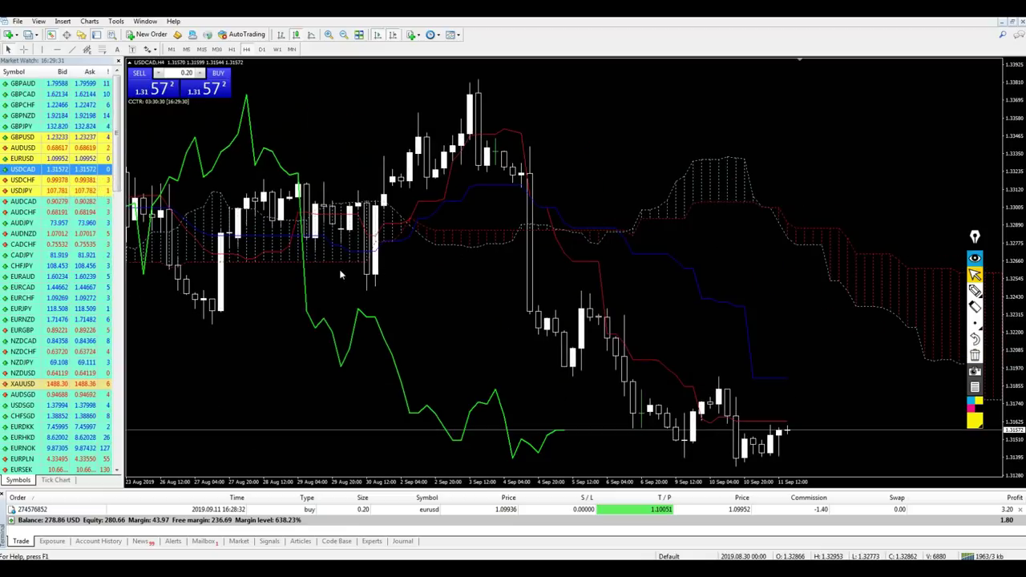
{"action": "left_click_drag", "start_coordinate": [32, 180], "coordinate": [135, 199]}
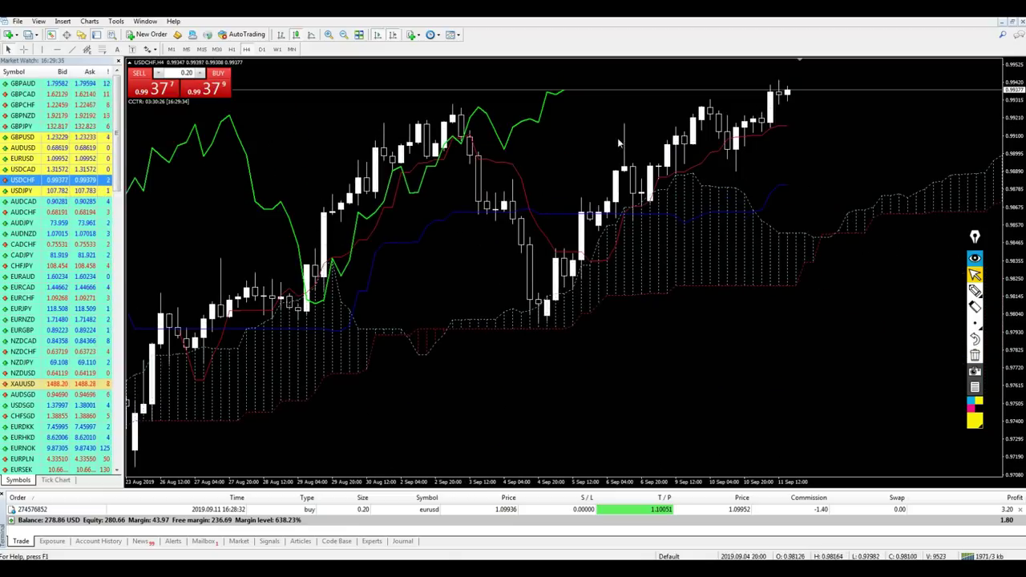
{"action": "key", "text": "minus"}
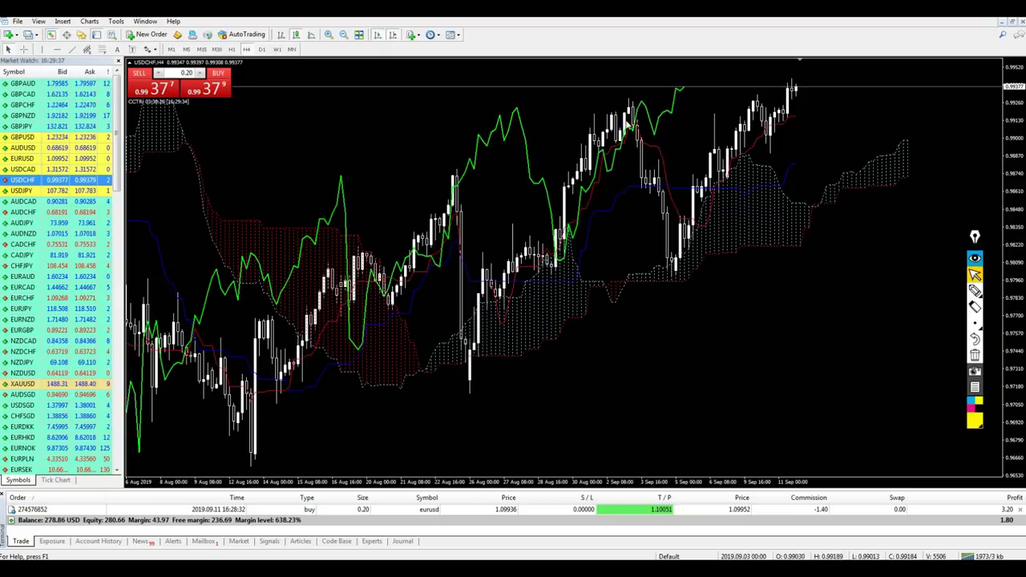
{"action": "key", "text": "plus"}
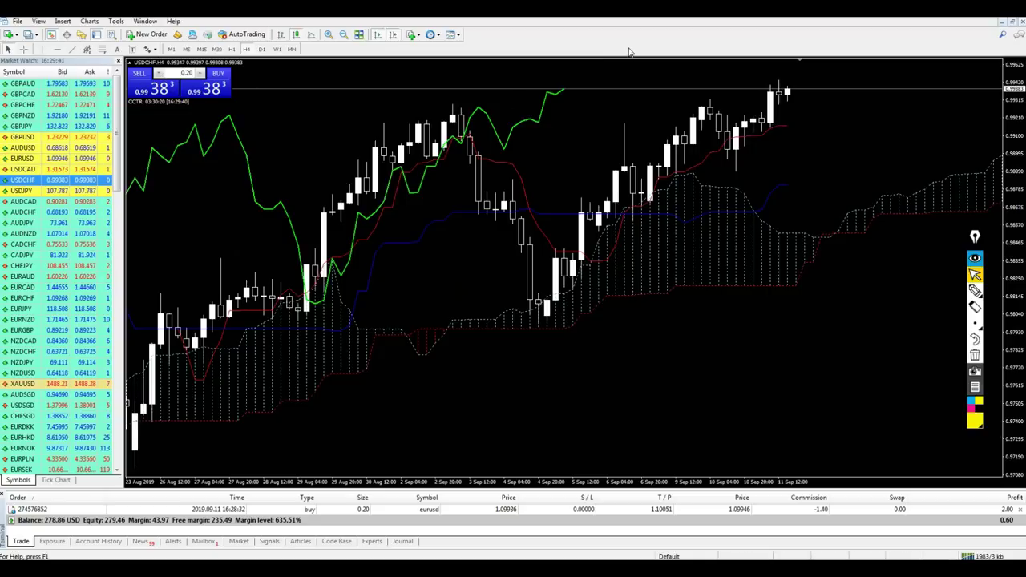
{"action": "left_click", "coordinate": [201, 49]}
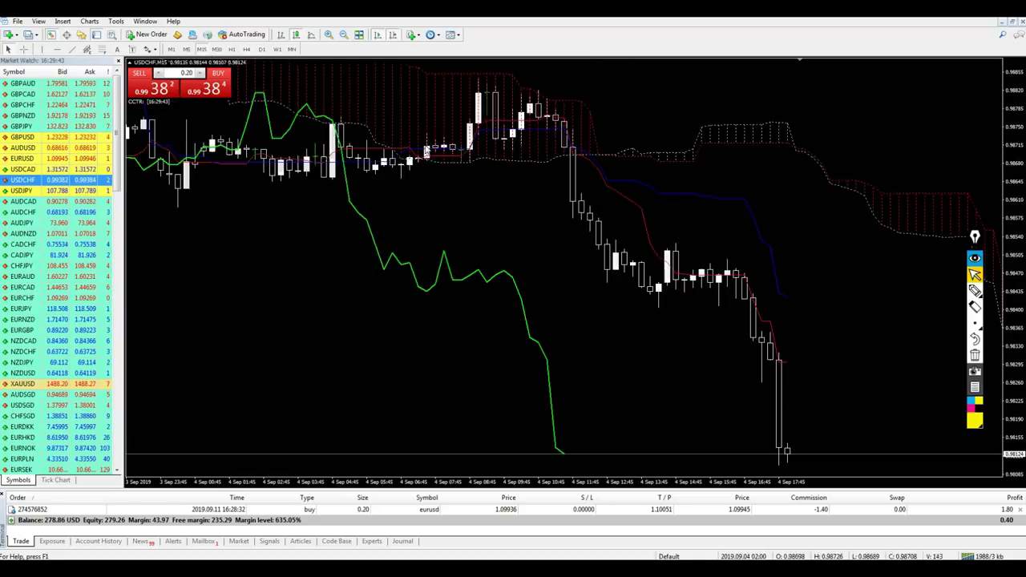
Circle the green line's recent peak on the USDCHF M15 chart, point an arrow at it, and sketch an inverted V beside it.
{"action": "key", "text": "minus"}
{"action": "key", "text": "plus"}
{"action": "key", "text": "minus"}
{"action": "left_click", "coordinate": [975, 290]}
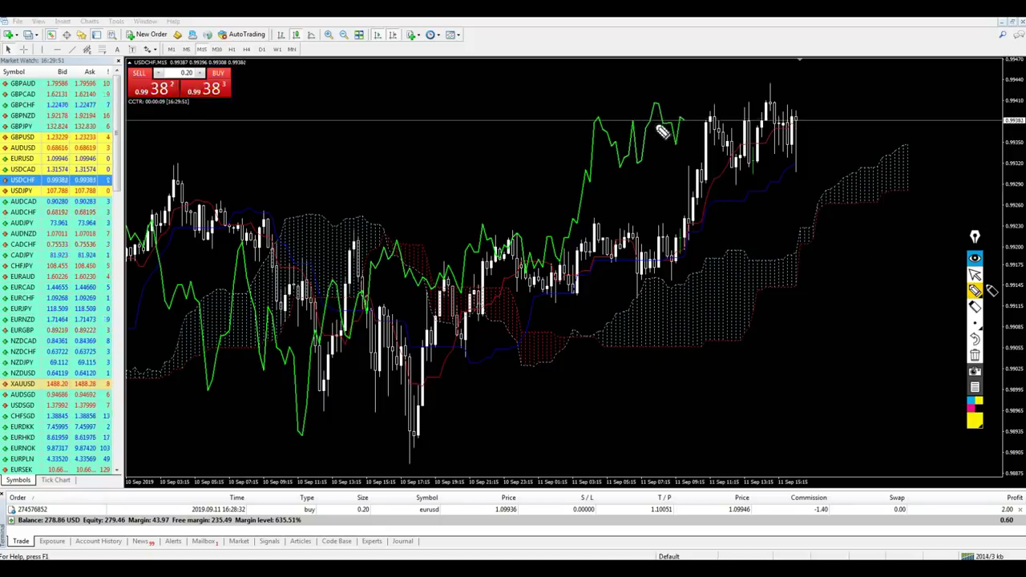
{"action": "left_click_drag", "start_coordinate": [655, 127], "coordinate": [659, 132]}
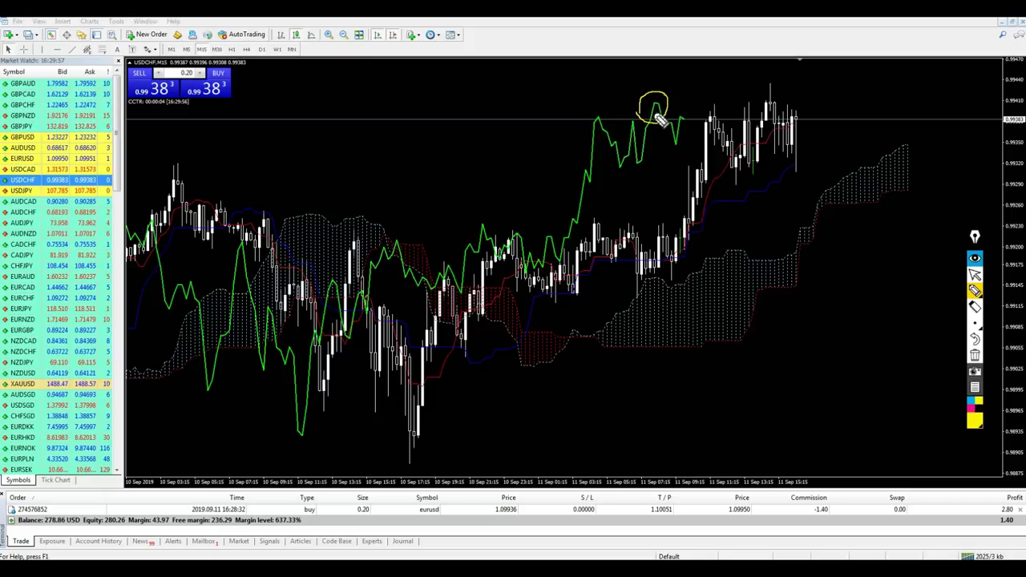
{"action": "left_click_drag", "start_coordinate": [641, 95], "coordinate": [622, 111]}
{"action": "left_click_drag", "start_coordinate": [535, 134], "coordinate": [565, 136]}
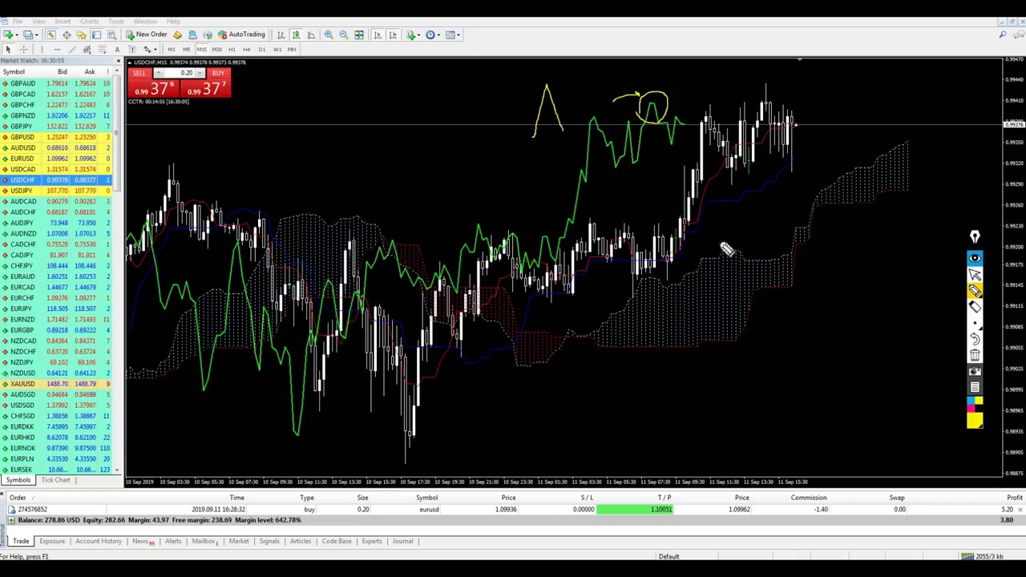
Draw a rising arrow beneath the USDCHF uptrend and an upward projection from the latest candle, and clear all annotations.
{"action": "mouse_move", "coordinate": [450, 403]}
{"action": "left_mouse_down"}
{"action": "mouse_move", "coordinate": [665, 290]}
{"action": "mouse_move", "coordinate": [781, 172]}
{"action": "left_mouse_up"}
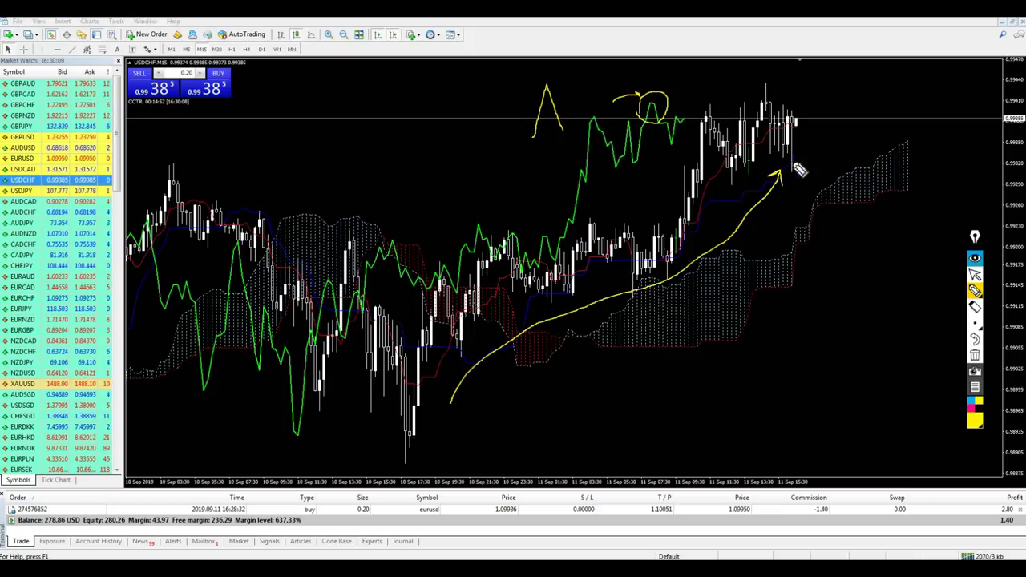
{"action": "left_click_drag", "start_coordinate": [798, 120], "coordinate": [829, 30]}
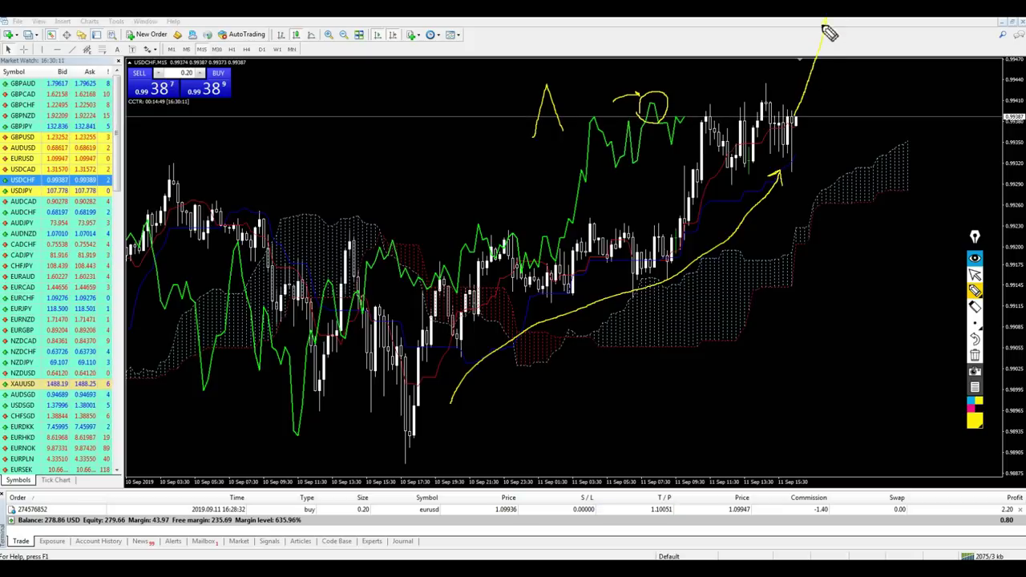
{"action": "left_click", "coordinate": [975, 274]}
{"action": "left_click", "coordinate": [974, 355]}
Return the chart to H4, load USDJPY, and examine its recent price action and wider history.
{"action": "key", "text": "minus"}
{"action": "left_click", "coordinate": [246, 49]}
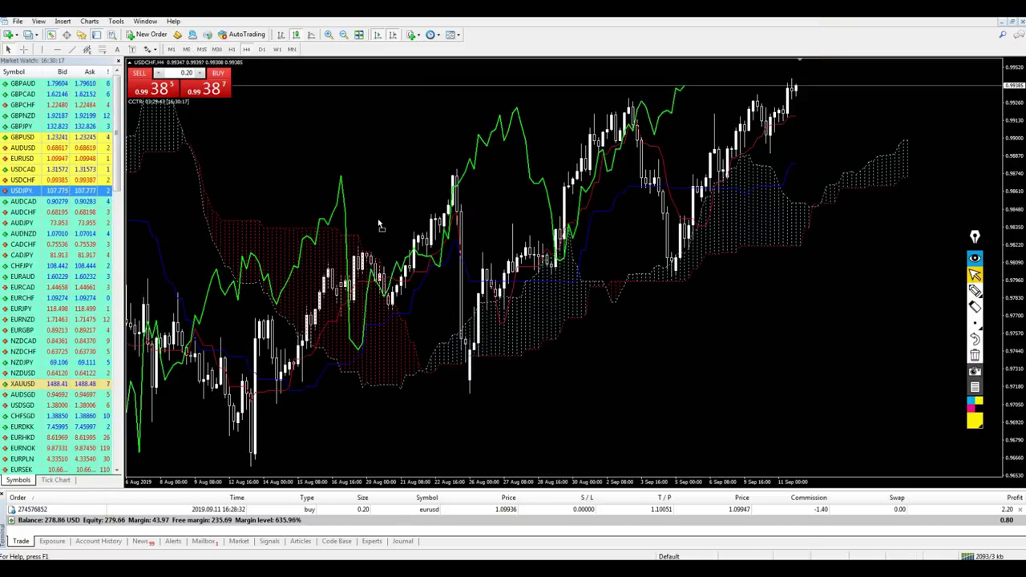
{"action": "left_click_drag", "start_coordinate": [380, 226], "coordinate": [395, 221]}
{"action": "key", "text": "plus"}
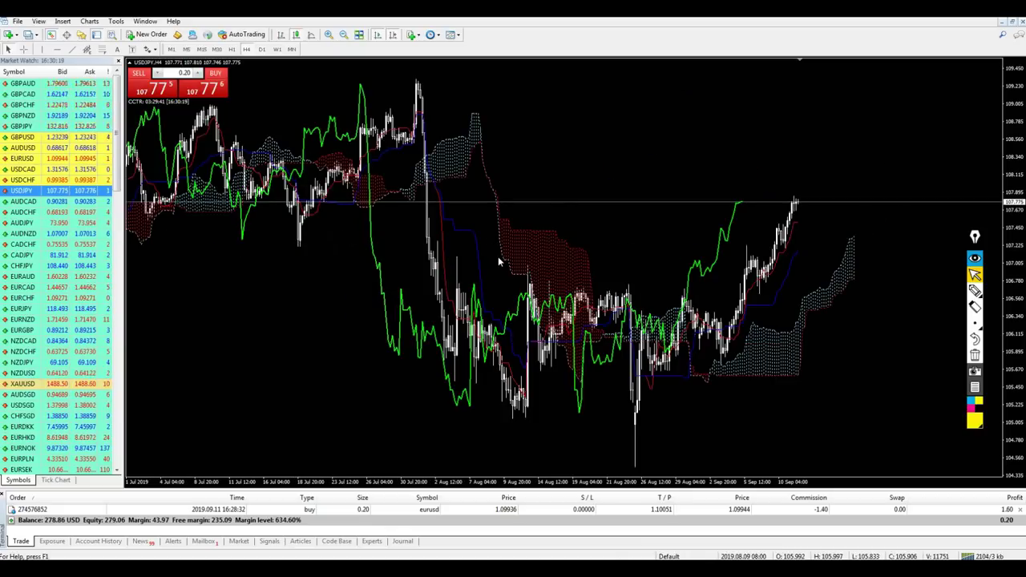
{"action": "key", "text": "plus"}
{"action": "key", "text": "plus"}
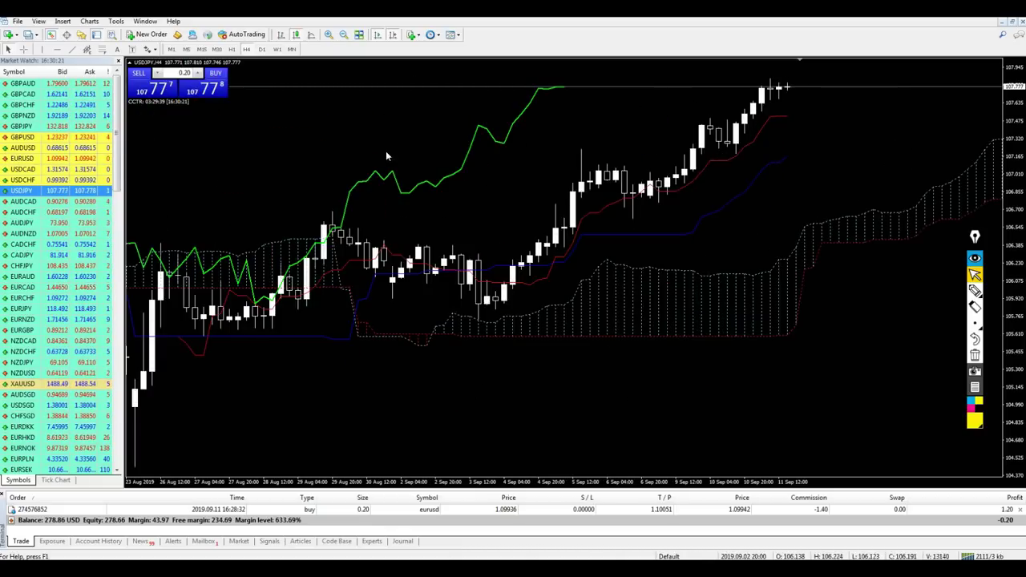
{"action": "key", "text": "minus"}
{"action": "key", "text": "minus"}
{"action": "key", "text": "minus"}
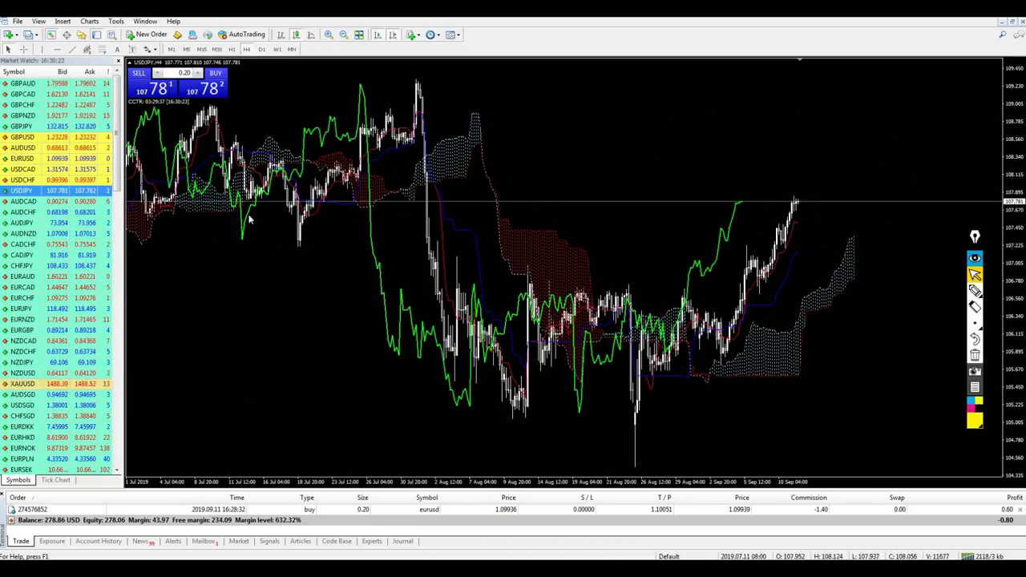
Compare the current USDJPY price with the mid-July price levels using the crosshair.
{"action": "middle_click", "coordinate": [324, 210]}
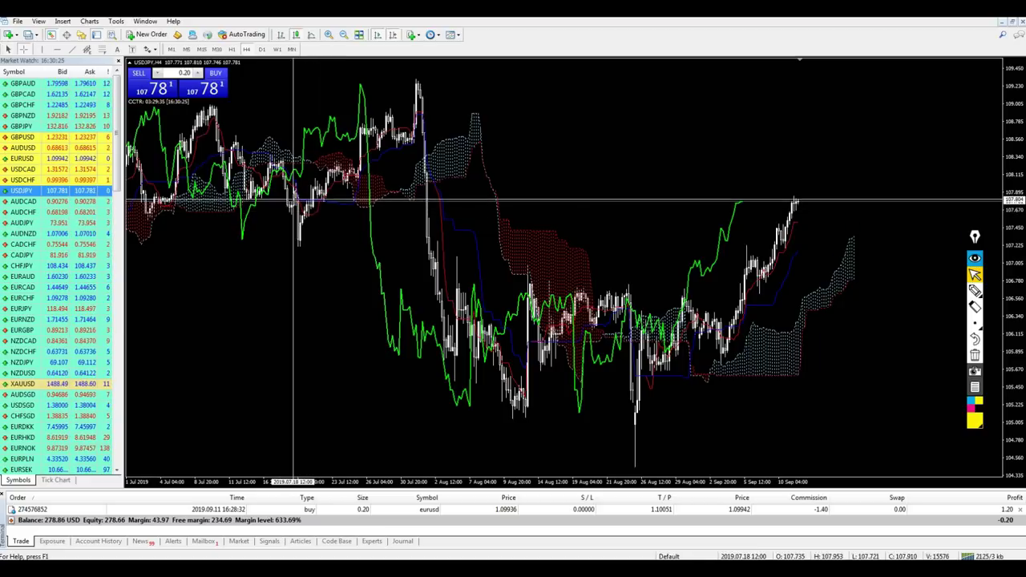
{"action": "key", "text": "plus"}
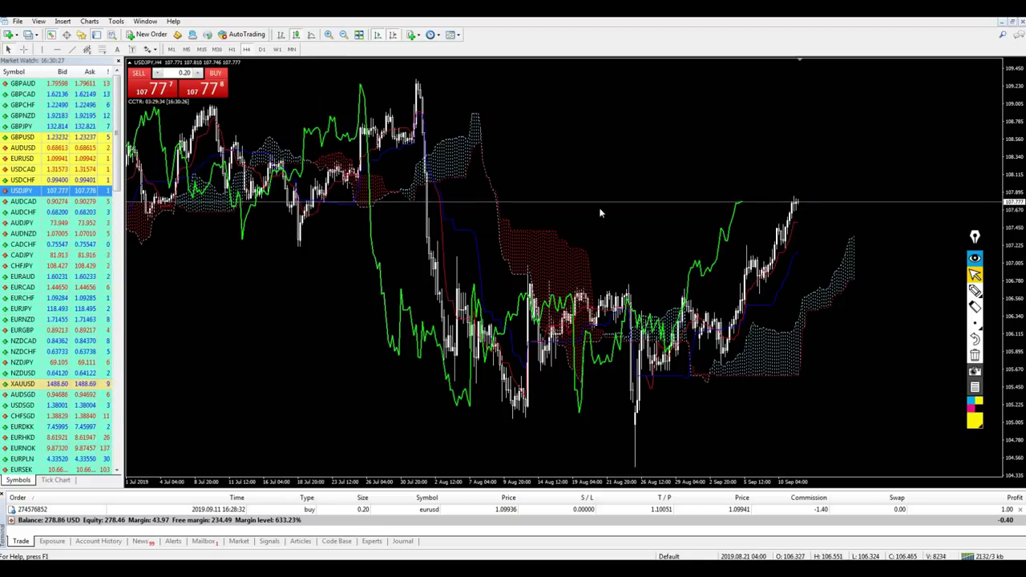
{"action": "key", "text": "plus"}
{"action": "key", "text": "Escape"}
Switch USDJPY to M15, place a horizontal line at 107.800 on the green line's last peak, and circle that area.
{"action": "left_click", "coordinate": [202, 49]}
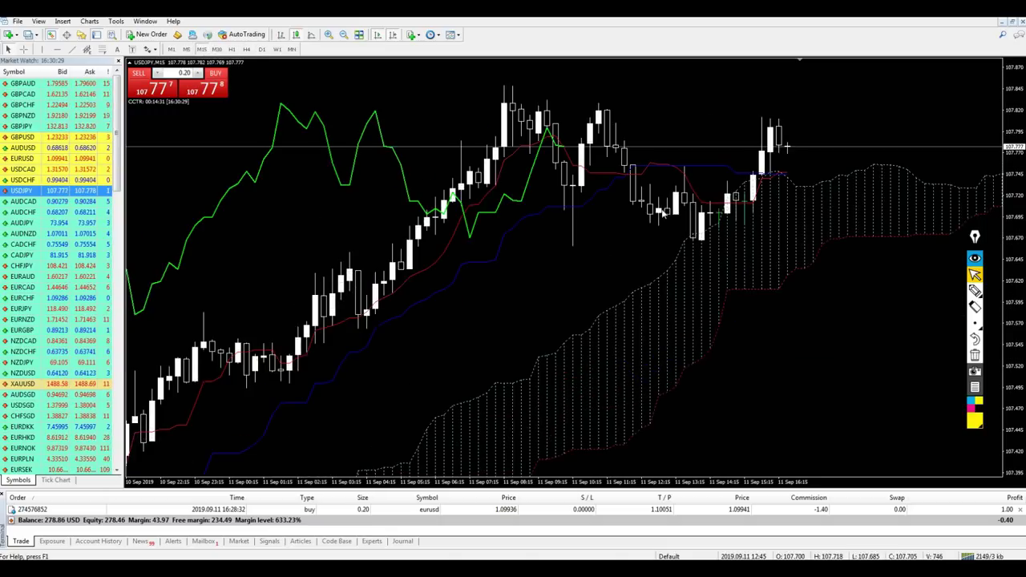
{"action": "key", "text": "plus"}
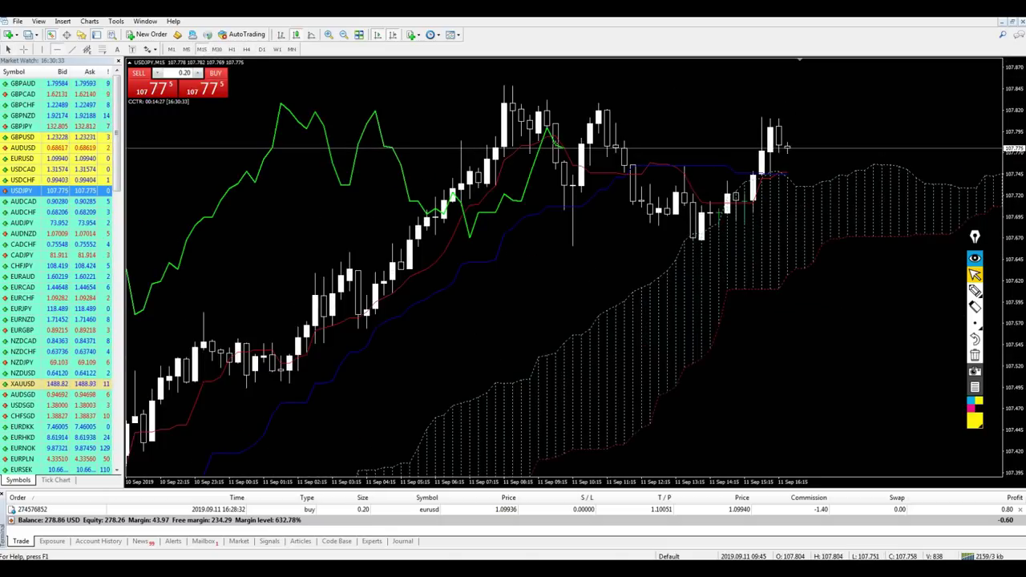
{"action": "left_click", "coordinate": [975, 291]}
{"action": "left_click_drag", "start_coordinate": [582, 160], "coordinate": [551, 159]}
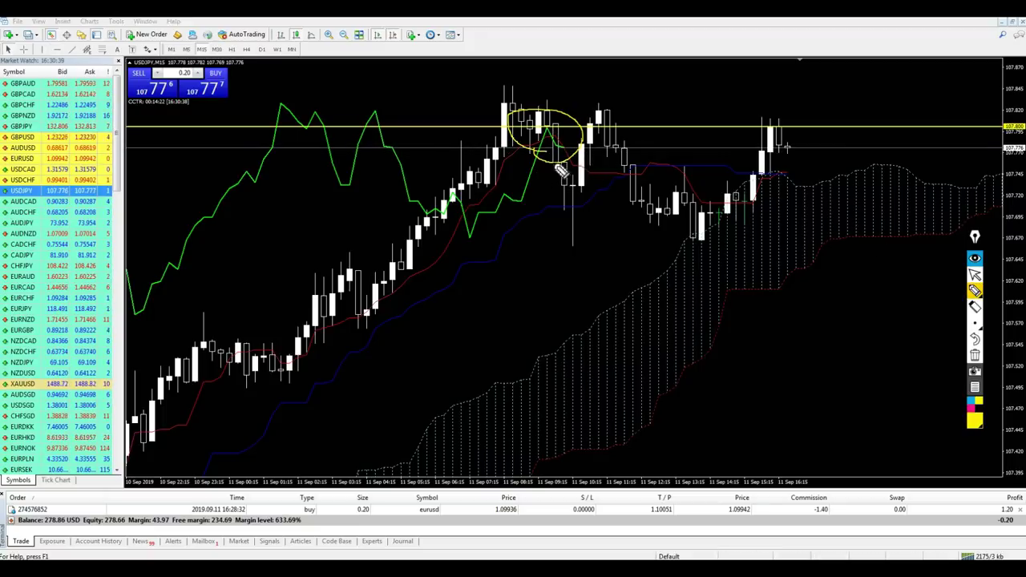
Sketch a V on the green line's earlier high, trace the 107.800 level to the latest candles with a falling arrow, and clear the annotations.
{"action": "mouse_move", "coordinate": [288, 107]}
{"action": "left_mouse_down"}
{"action": "mouse_move", "coordinate": [309, 134]}
{"action": "mouse_move", "coordinate": [321, 110]}
{"action": "left_mouse_up"}
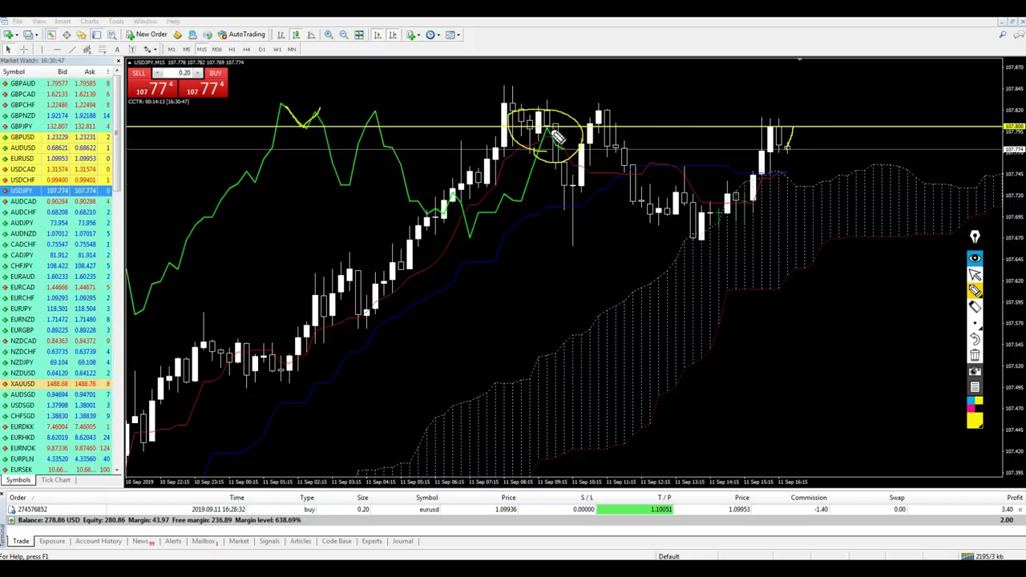
{"action": "left_click_drag", "start_coordinate": [718, 128], "coordinate": [830, 128]}
{"action": "left_click_drag", "start_coordinate": [786, 132], "coordinate": [815, 221]}
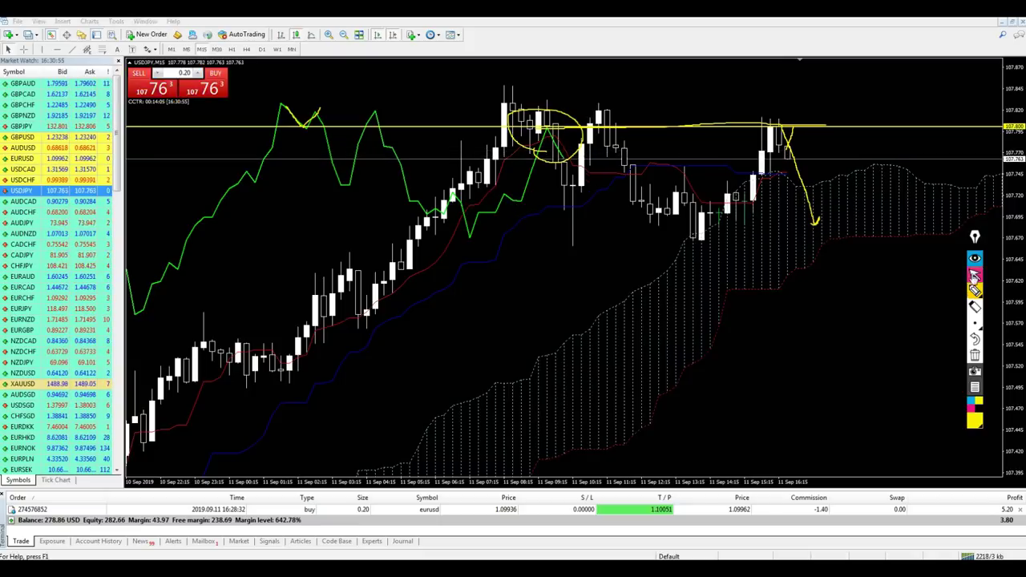
{"action": "left_click", "coordinate": [975, 358]}
Add a second horizontal line at about 107.72 on the green line's lower peak, circle that peak, and trace the latest price drop.
{"action": "left_click", "coordinate": [693, 131]}
{"action": "left_click_drag", "start_coordinate": [500, 129], "coordinate": [513, 197]}
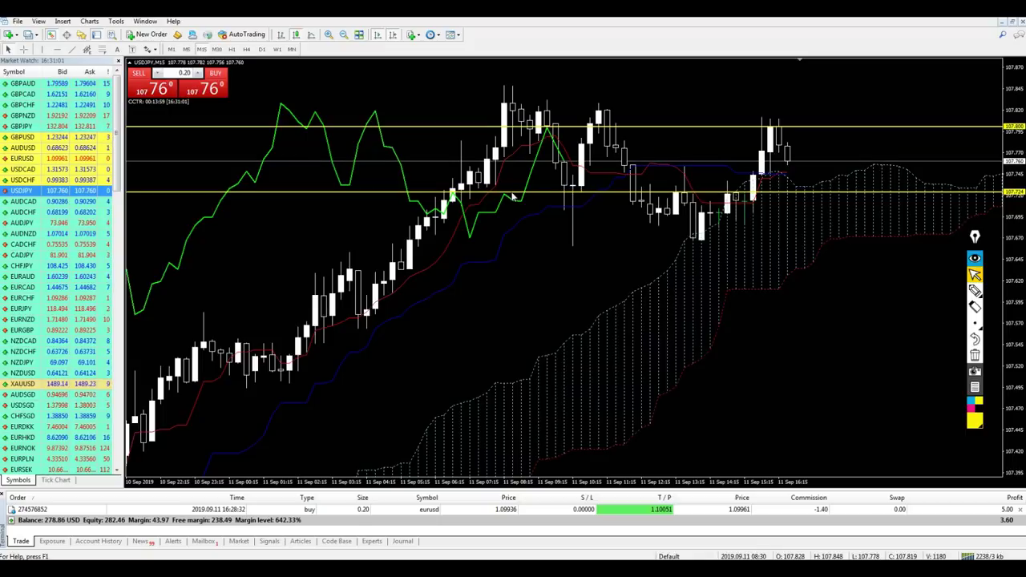
{"action": "left_click", "coordinate": [975, 291]}
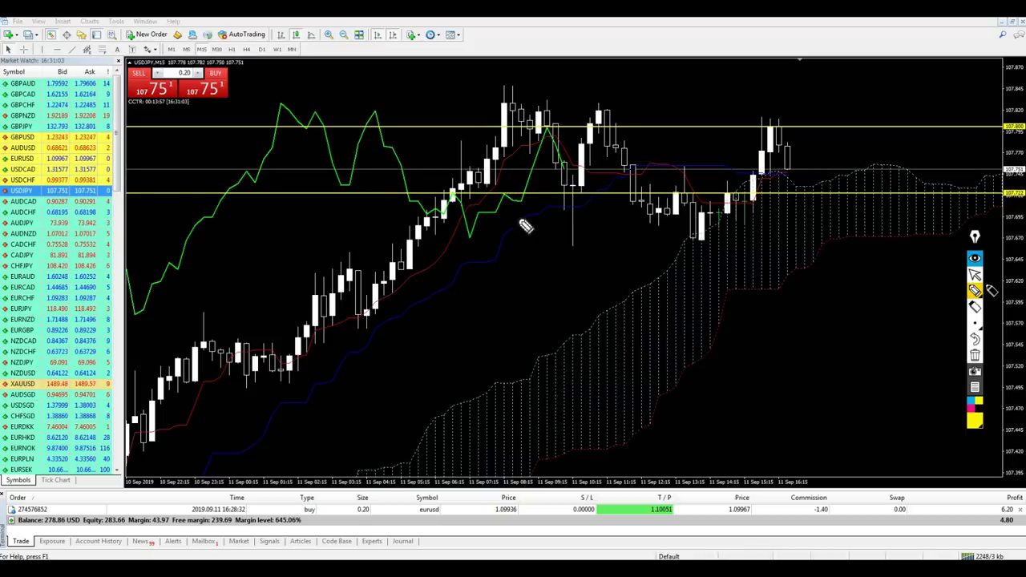
{"action": "mouse_move", "coordinate": [517, 202]}
{"action": "left_mouse_down"}
{"action": "mouse_move", "coordinate": [506, 207]}
{"action": "mouse_move", "coordinate": [513, 195]}
{"action": "left_mouse_up"}
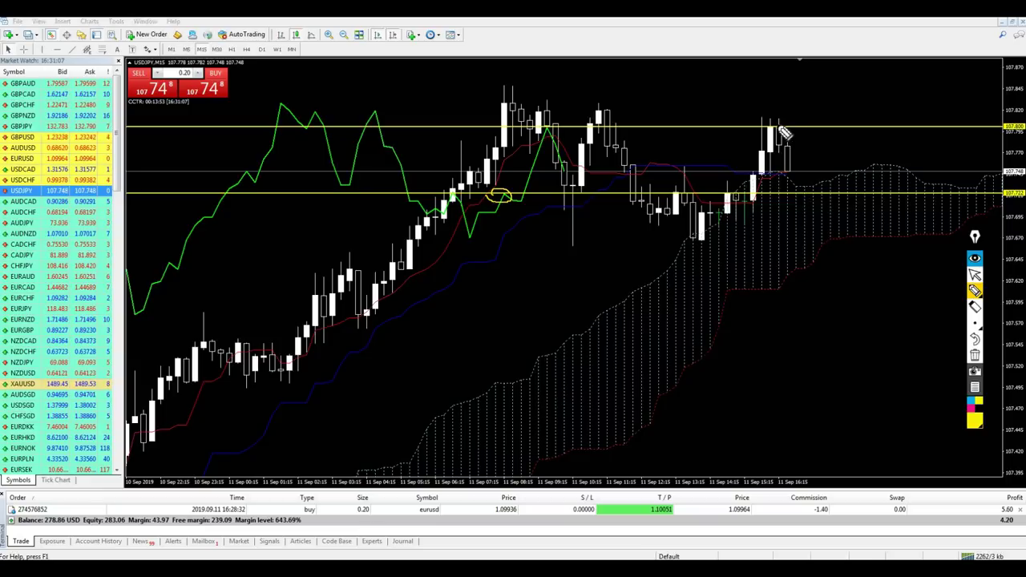
{"action": "left_click_drag", "start_coordinate": [792, 163], "coordinate": [793, 198]}
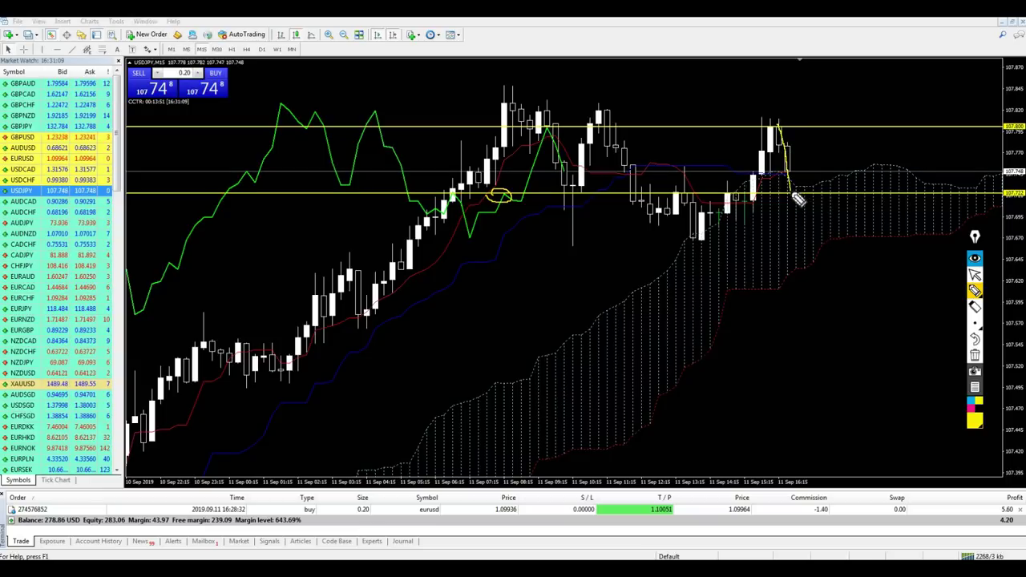
Clear the annotations and delete both horizontal lines from the USDJPY chart.
{"action": "left_click", "coordinate": [974, 274]}
{"action": "left_click_drag", "start_coordinate": [792, 127], "coordinate": [798, 192]}
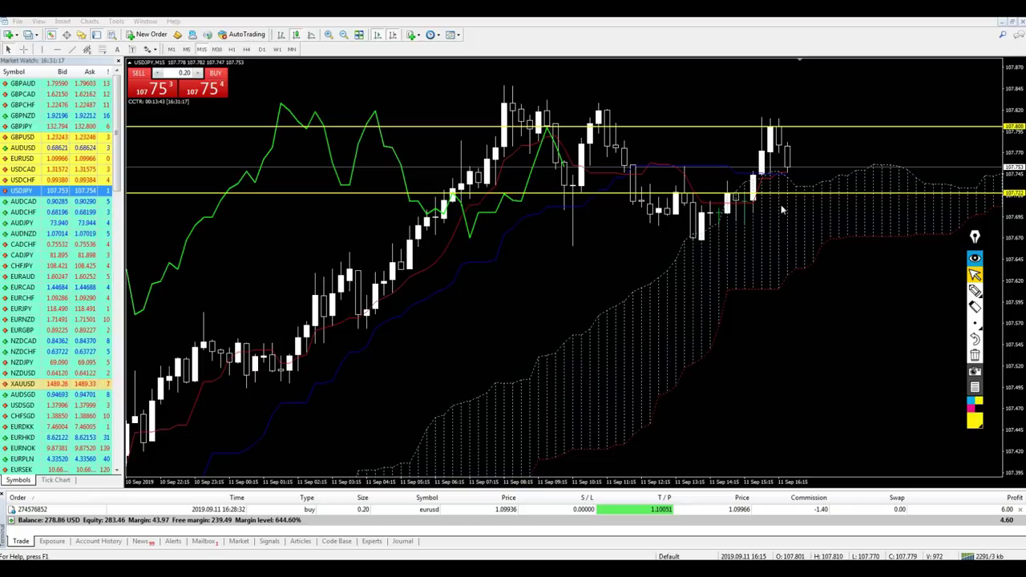
{"action": "key", "text": "BackSpace"}
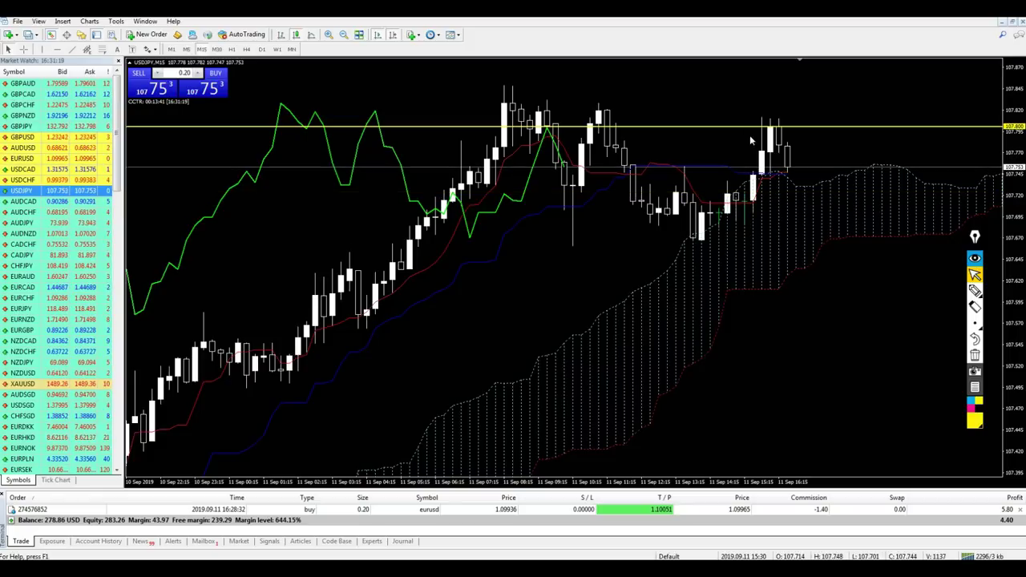
{"action": "key", "text": "BackSpace"}
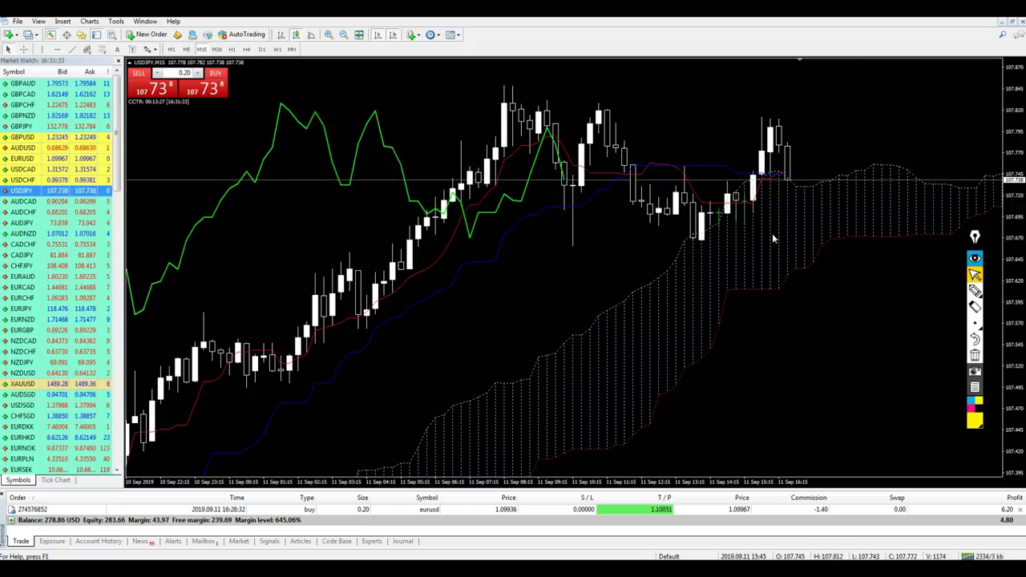
Check the price level near the green line's lower peak with the crosshair and return USDJPY to H4.
{"action": "middle_click", "coordinate": [553, 196]}
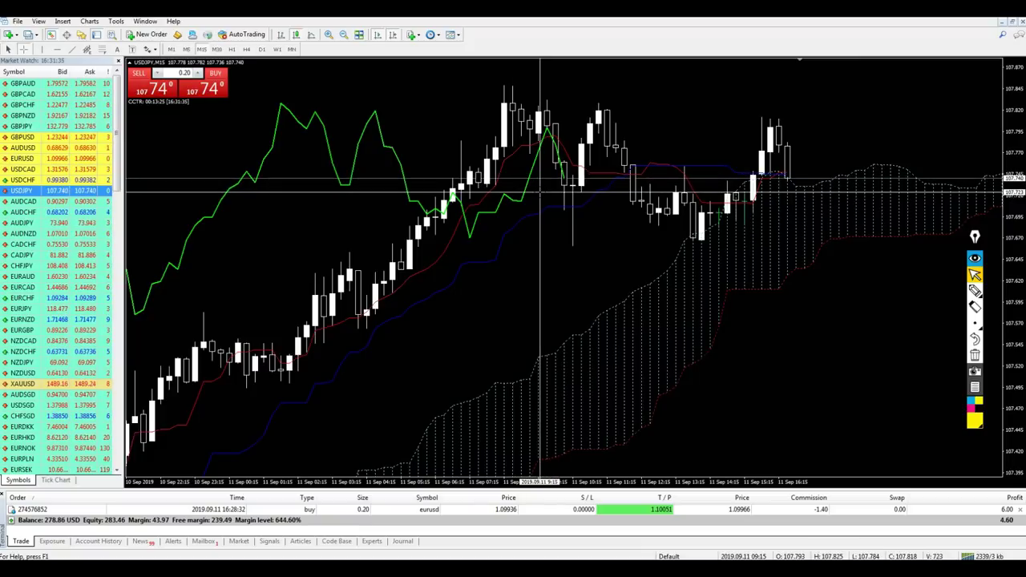
{"action": "middle_click", "coordinate": [539, 192]}
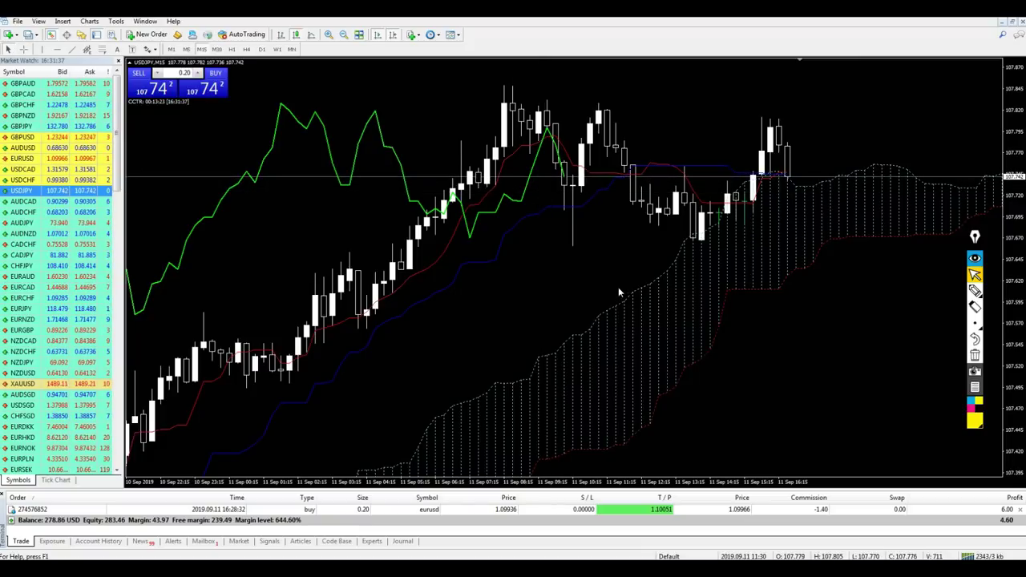
{"action": "left_click", "coordinate": [247, 49]}
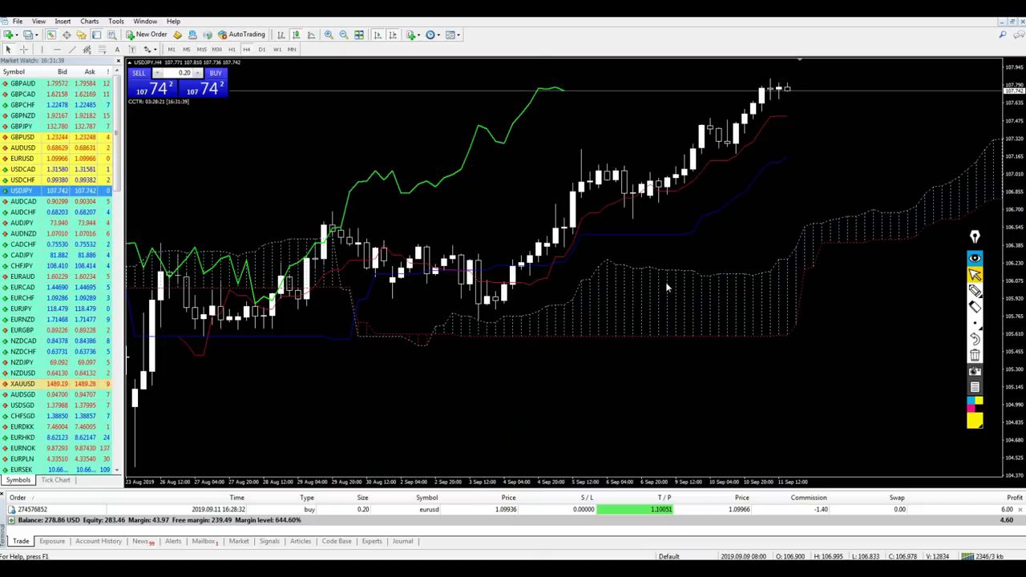
View AUDCAD, AUDCHF, AUDJPY, AUDNZD and CADCHF one after another on the H4 chart.
{"action": "left_click_drag", "start_coordinate": [22, 201], "coordinate": [492, 235]}
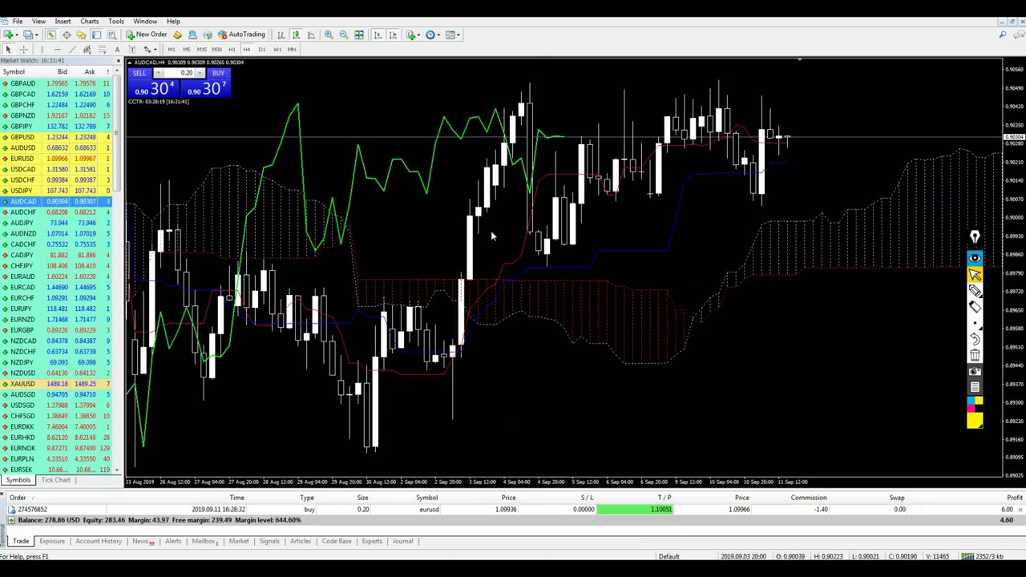
{"action": "left_click_drag", "start_coordinate": [22, 212], "coordinate": [436, 199]}
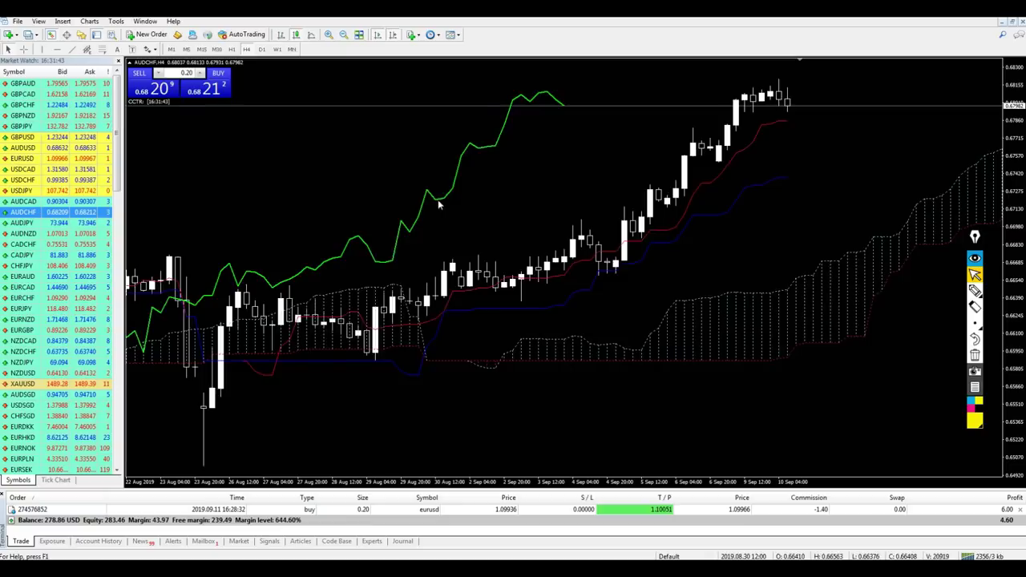
{"action": "left_click_drag", "start_coordinate": [86, 224], "coordinate": [521, 205]}
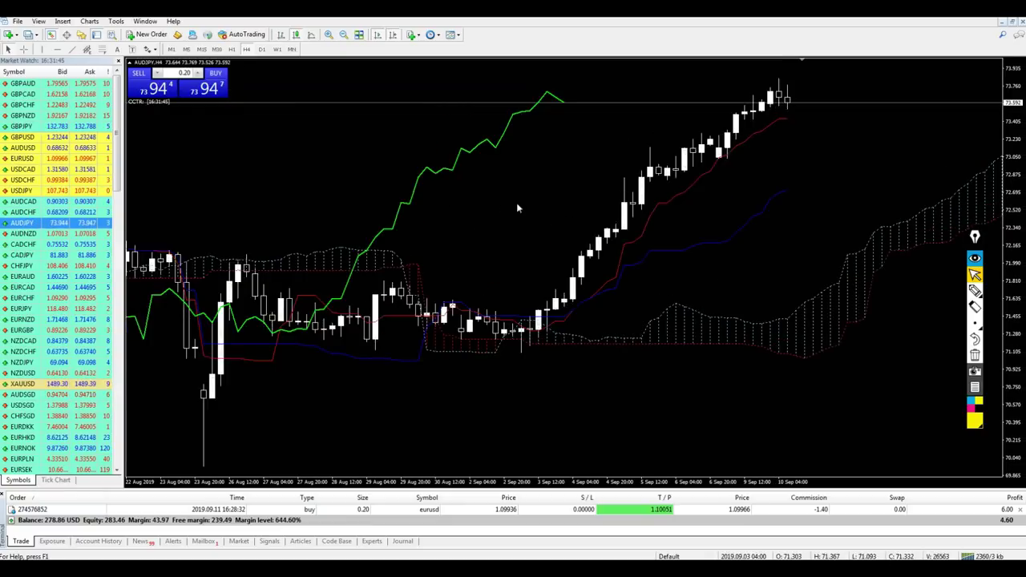
{"action": "left_click_drag", "start_coordinate": [22, 233], "coordinate": [350, 244]}
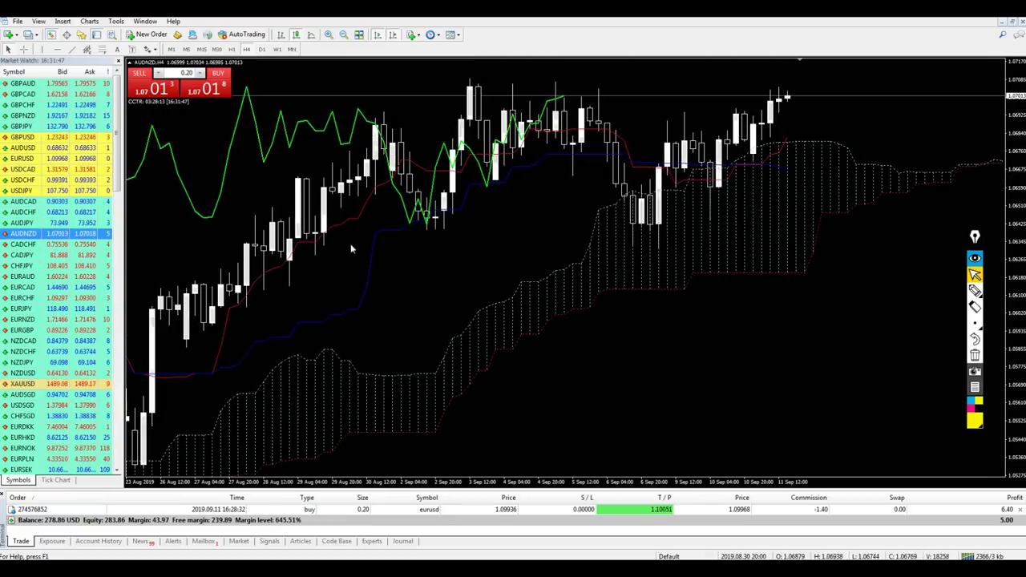
{"action": "left_click_drag", "start_coordinate": [72, 244], "coordinate": [293, 273]}
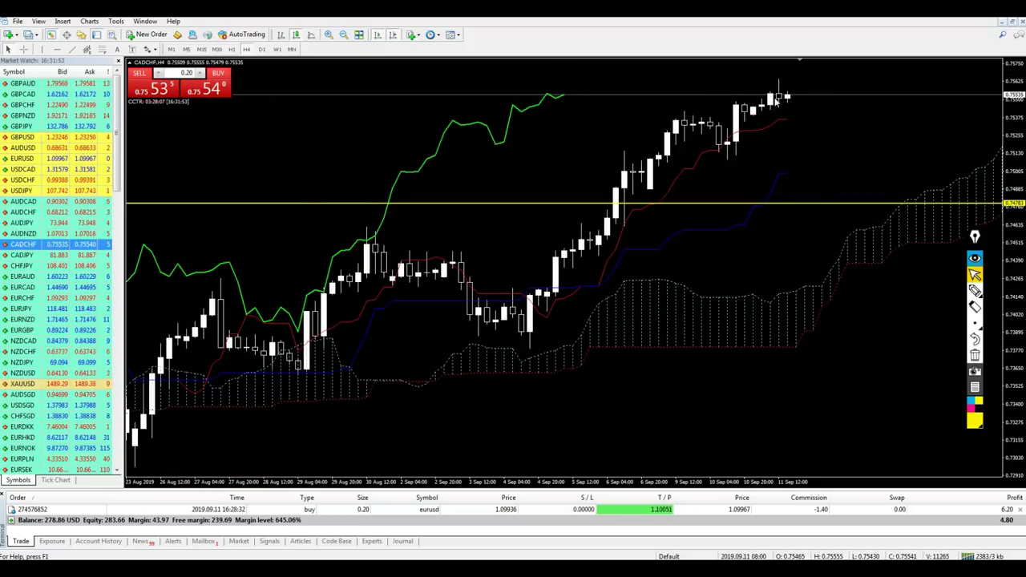
Switch CADCHF to M15 and circle the green line's latest rise and peak.
{"action": "left_click", "coordinate": [201, 49]}
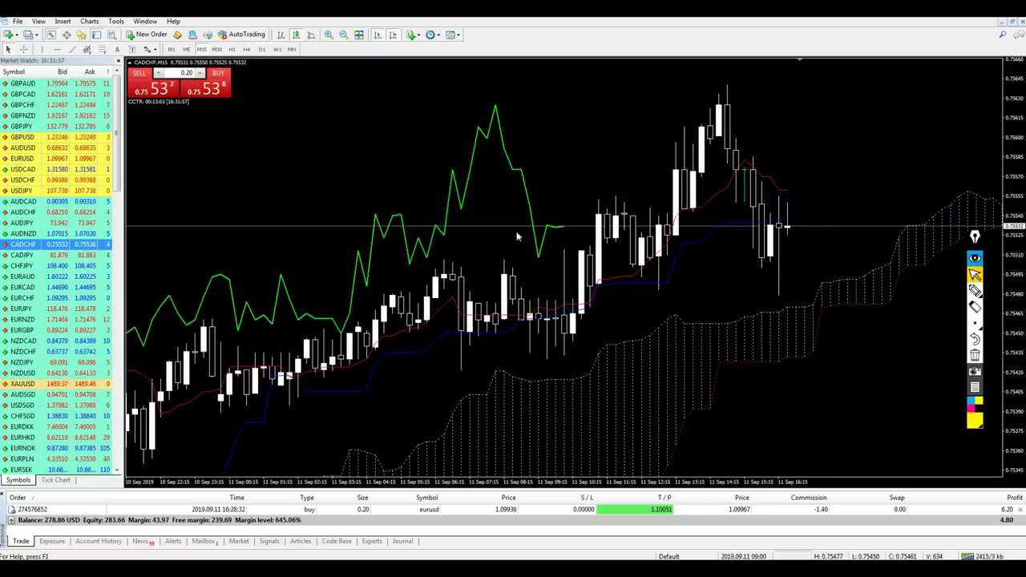
{"action": "key", "text": "minus"}
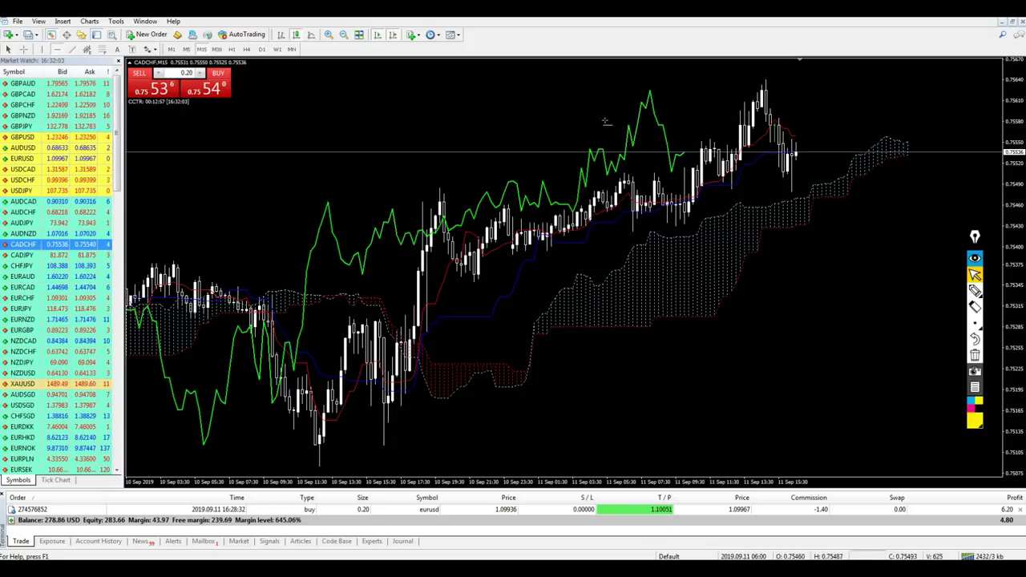
{"action": "left_click", "coordinate": [975, 291]}
{"action": "mouse_move", "coordinate": [654, 196]}
{"action": "left_mouse_down"}
{"action": "mouse_move", "coordinate": [541, 192]}
{"action": "mouse_move", "coordinate": [617, 232]}
{"action": "left_mouse_up"}
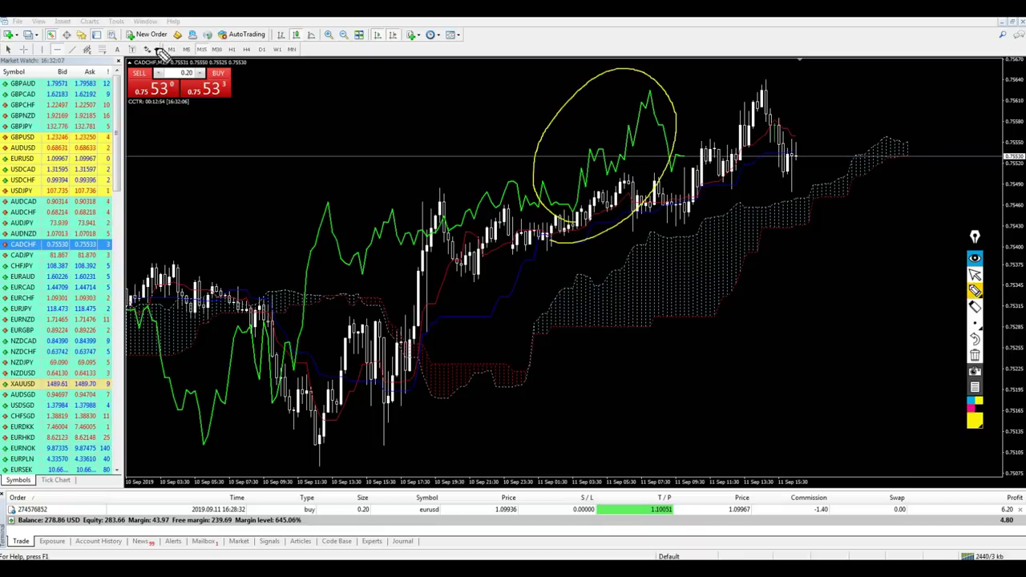
{"action": "left_click", "coordinate": [975, 274]}
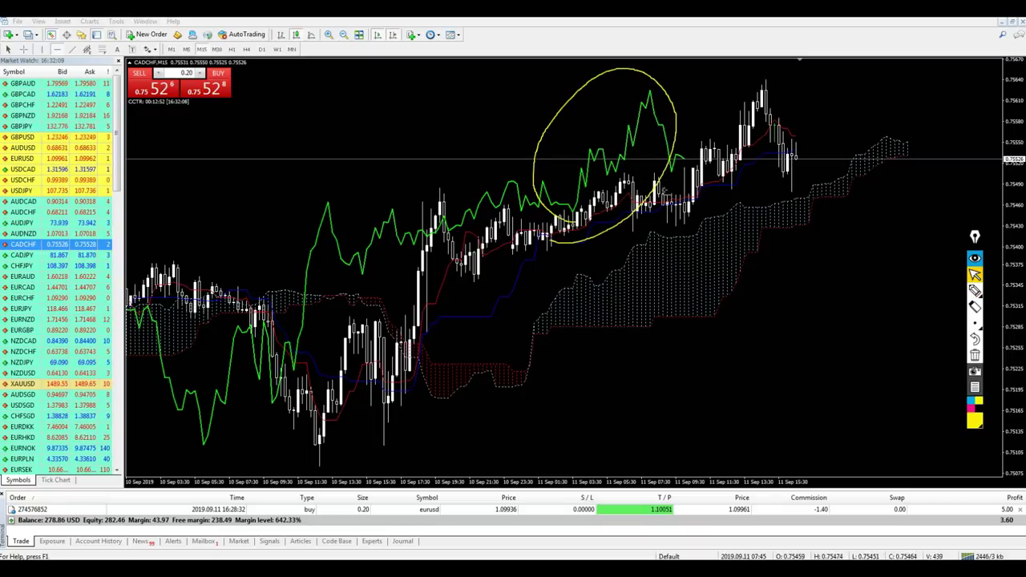
Place a horizontal line at 0.75574 on the CADCHF M15 chart, highlight the level with pen strokes and label it R2.
{"action": "left_click", "coordinate": [589, 156]}
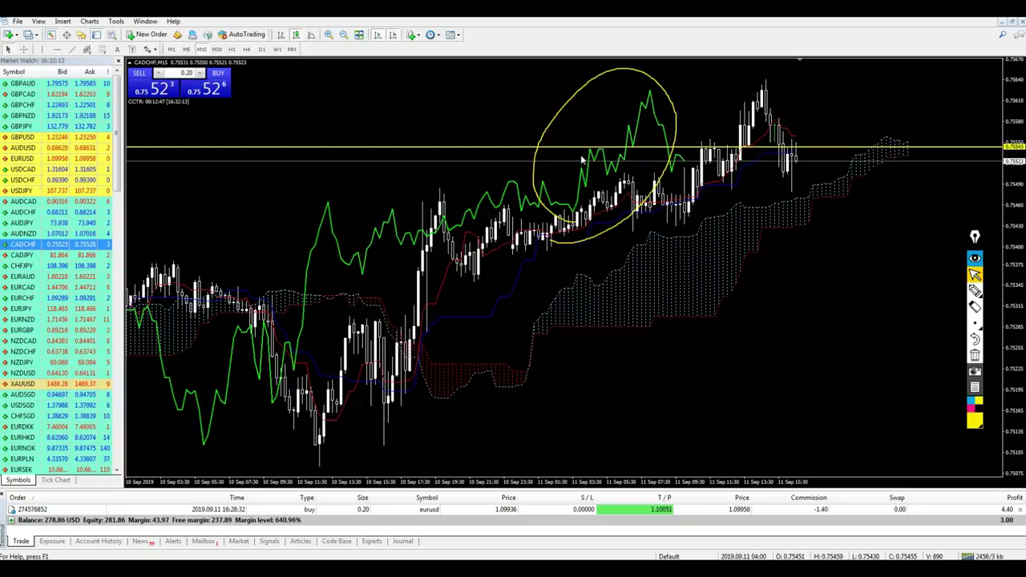
{"action": "left_click_drag", "start_coordinate": [578, 148], "coordinate": [571, 130]}
{"action": "left_click", "coordinate": [975, 291]}
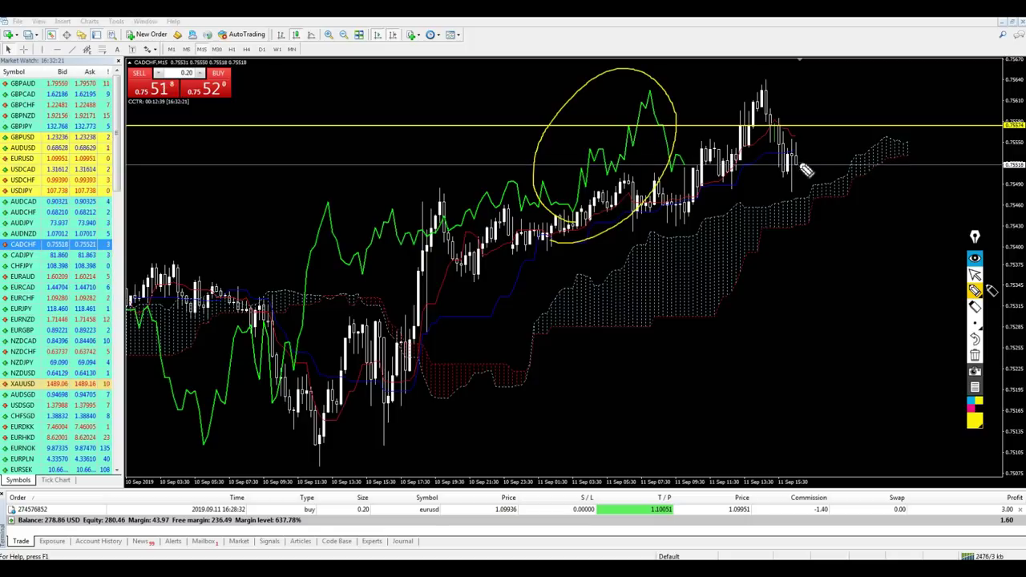
{"action": "left_click_drag", "start_coordinate": [802, 160], "coordinate": [810, 138]}
{"action": "left_click_drag", "start_coordinate": [615, 127], "coordinate": [828, 126]}
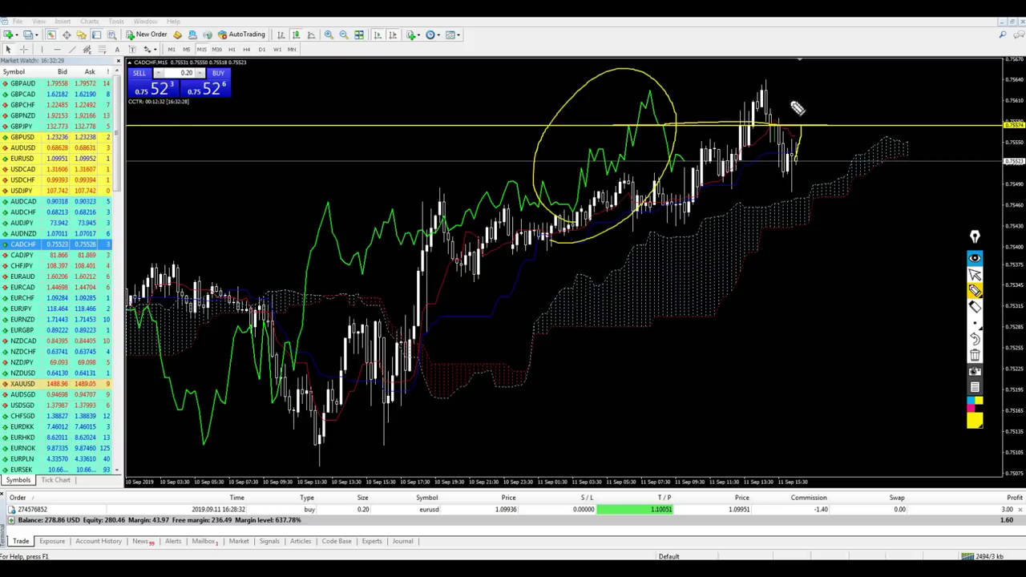
{"action": "mouse_move", "coordinate": [833, 119]}
{"action": "left_mouse_down"}
{"action": "mouse_move", "coordinate": [834, 104]}
{"action": "mouse_move", "coordinate": [891, 102]}
{"action": "left_mouse_up"}
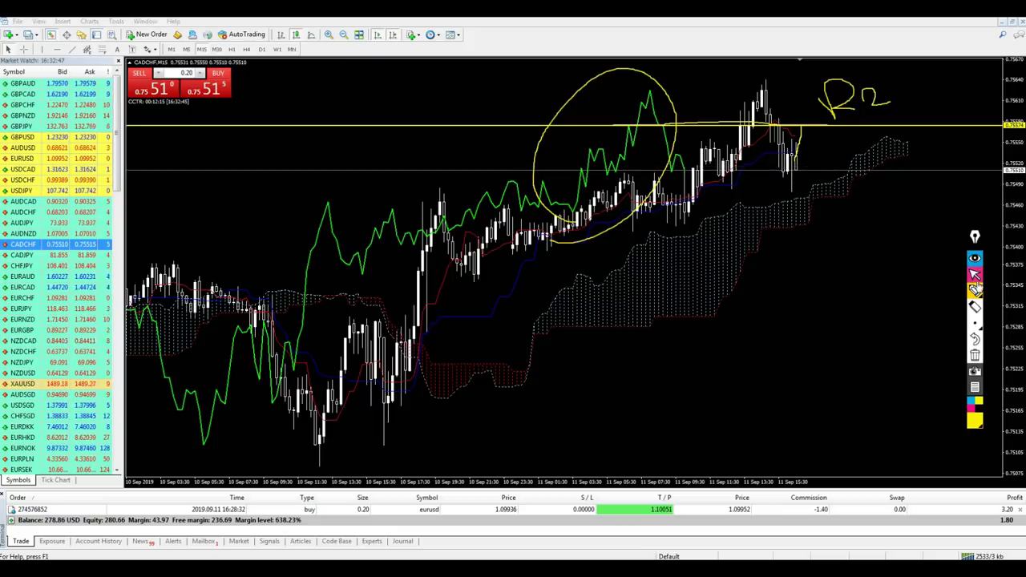
Clear the pen annotations and delete the horizontal line from the CADCHF M15 chart.
{"action": "left_click", "coordinate": [974, 356]}
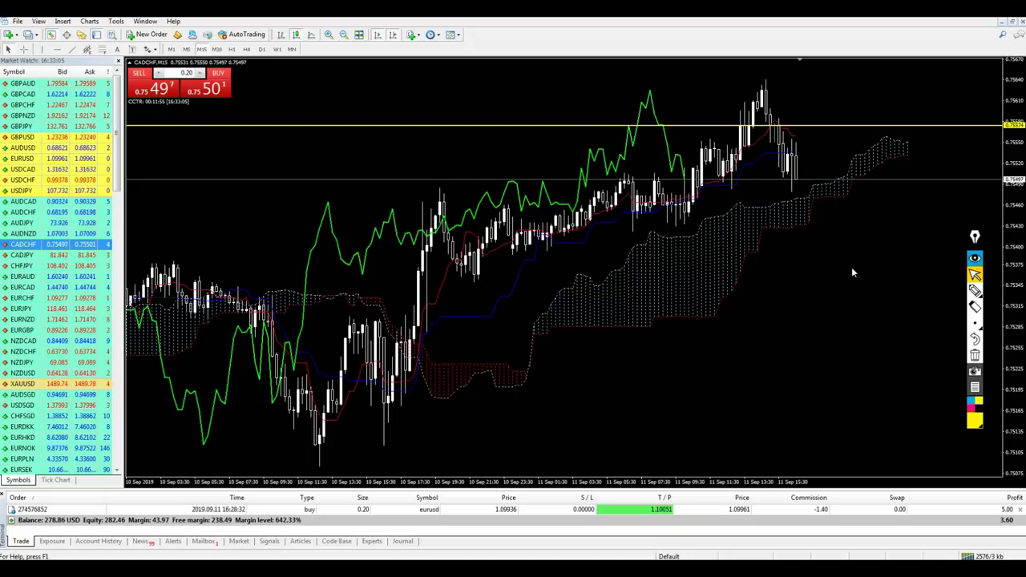
{"action": "middle_click", "coordinate": [787, 146]}
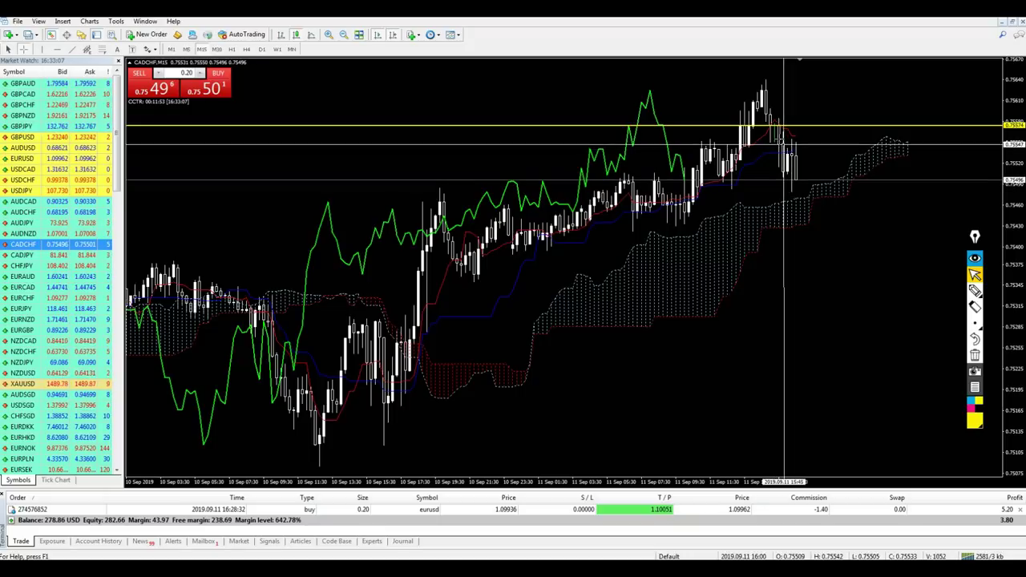
{"action": "middle_click", "coordinate": [765, 130]}
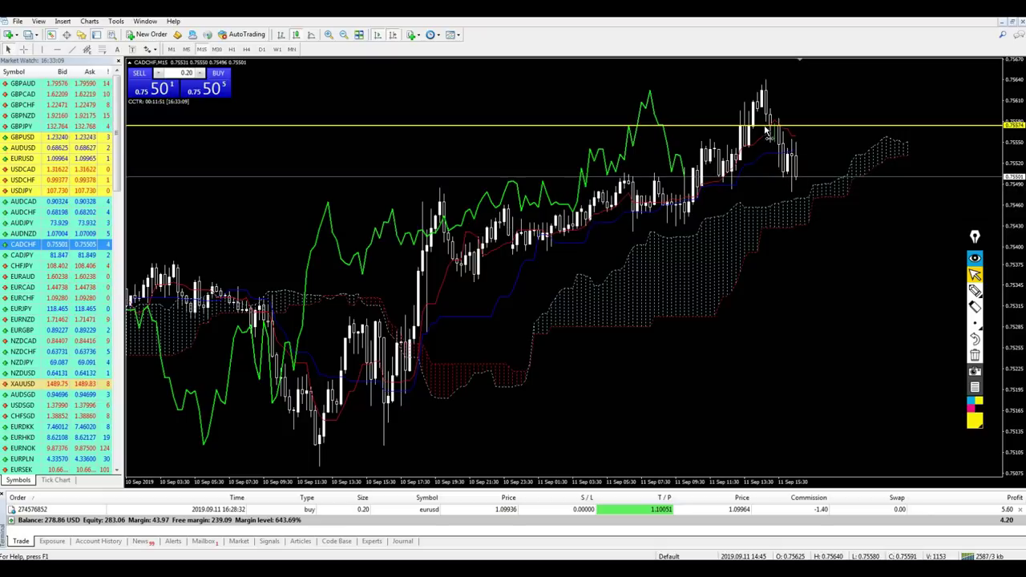
{"action": "key", "text": "Delete"}
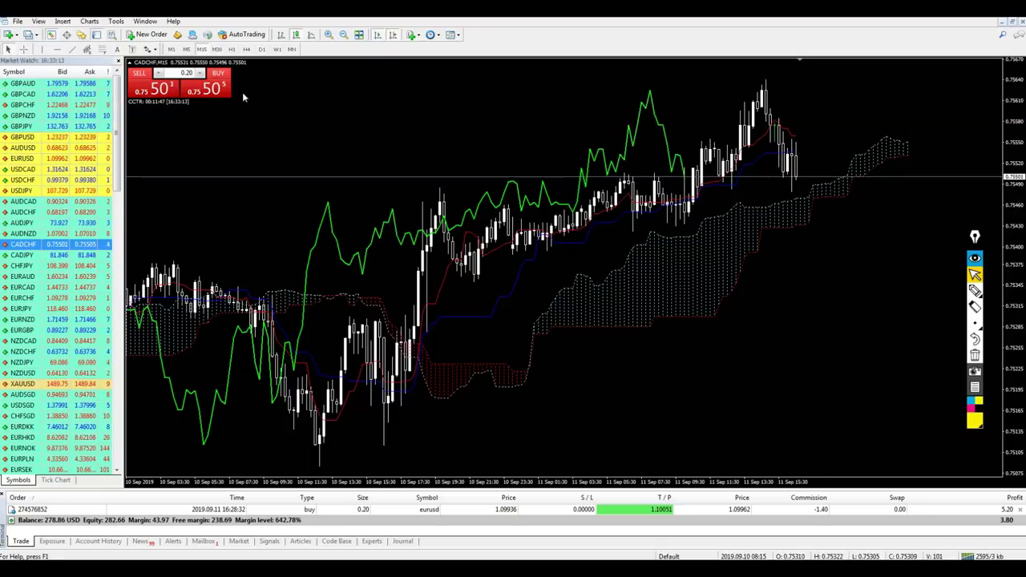
Return CADCHF to H4 and view CADJPY, CHFJPY, EURAUD, EURCAD and EURCHF one after another.
{"action": "left_click", "coordinate": [247, 49]}
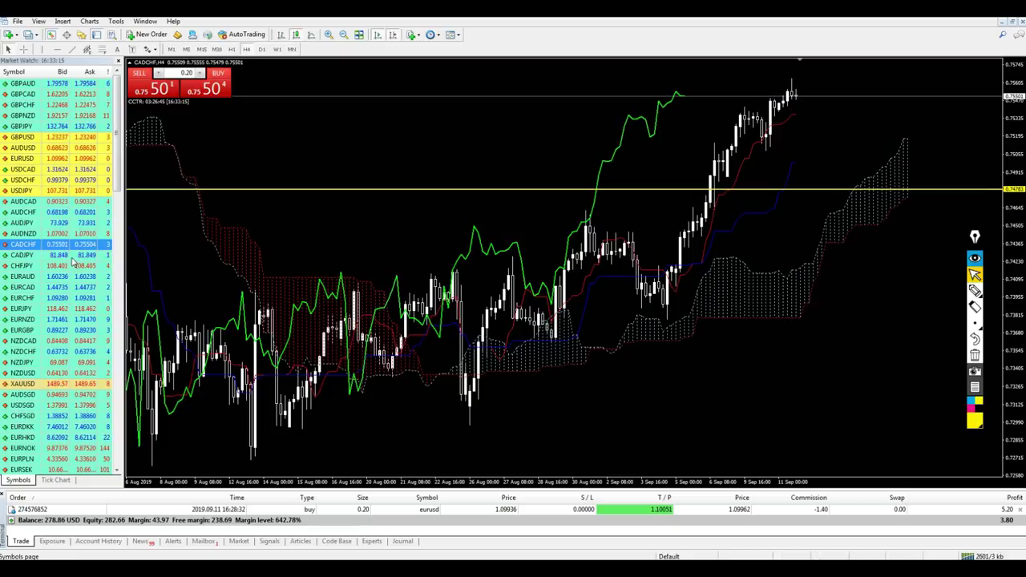
{"action": "left_click_drag", "start_coordinate": [24, 255], "coordinate": [473, 253]}
{"action": "left_click_drag", "start_coordinate": [78, 265], "coordinate": [133, 275]}
{"action": "left_click_drag", "start_coordinate": [24, 277], "coordinate": [276, 323]}
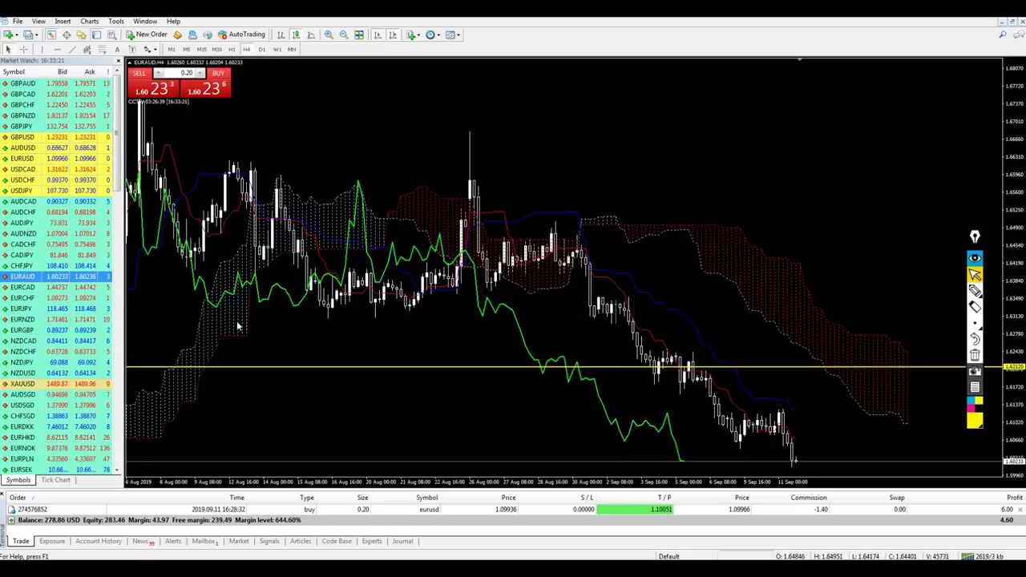
{"action": "left_click_drag", "start_coordinate": [32, 297], "coordinate": [183, 299]}
{"action": "left_click_drag", "start_coordinate": [53, 291], "coordinate": [393, 291]}
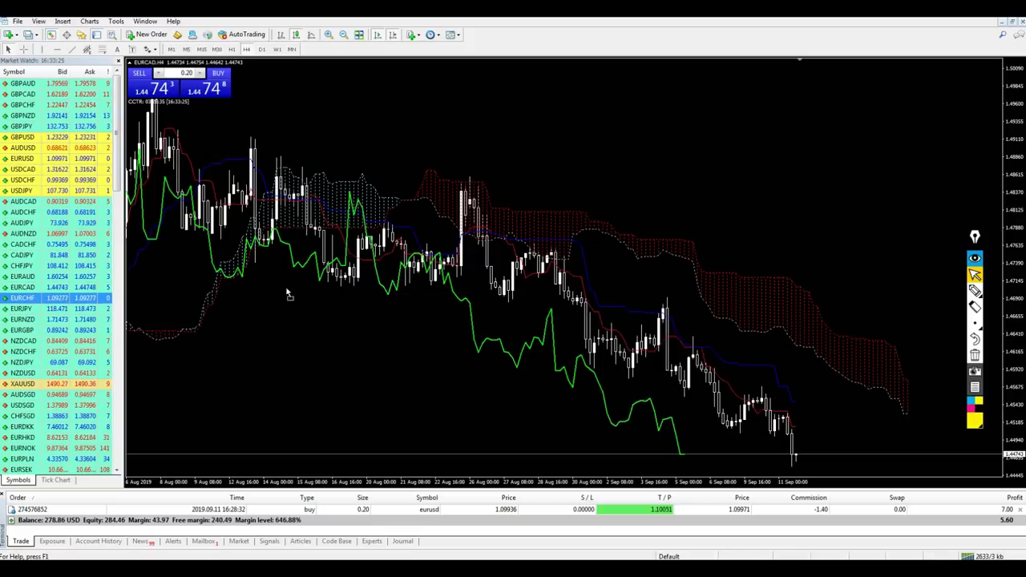
{"action": "left_click_drag", "start_coordinate": [289, 295], "coordinate": [263, 298]}
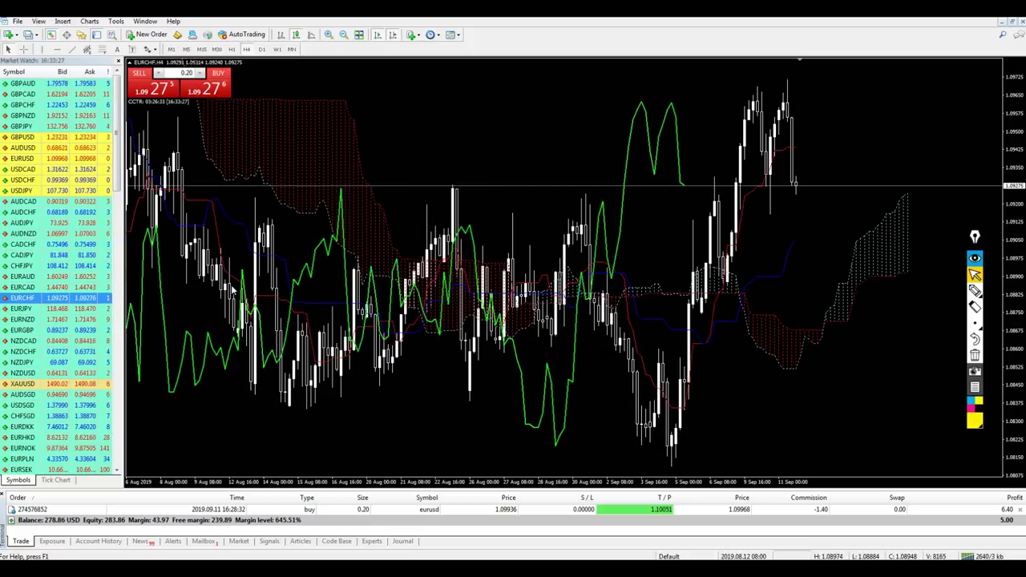
View EURJPY, EURNZD, EURGBP, NZDCAD and NZDCHF one after another on the H4 chart.
{"action": "left_click_drag", "start_coordinate": [88, 309], "coordinate": [365, 301]}
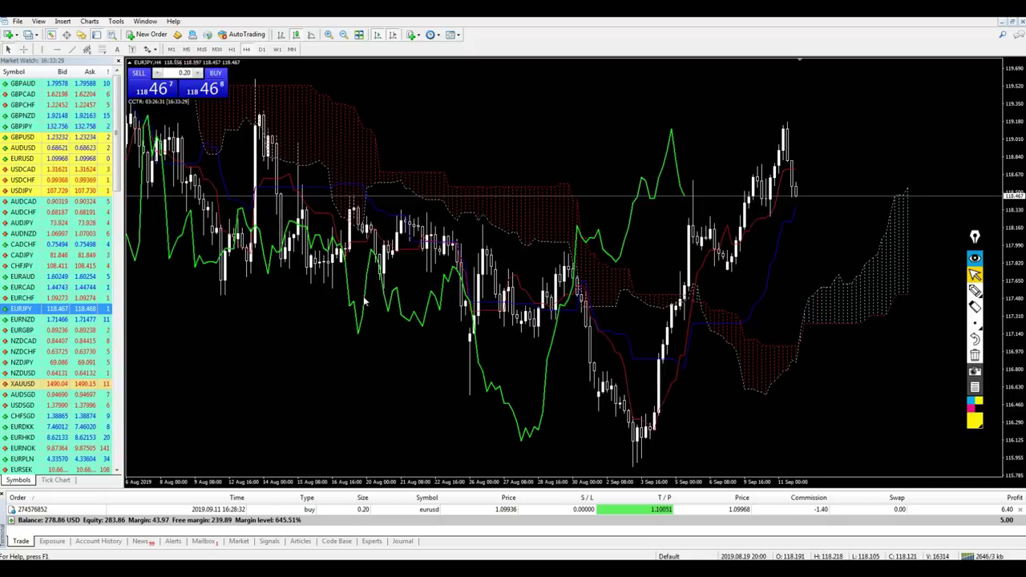
{"action": "left_click_drag", "start_coordinate": [85, 319], "coordinate": [263, 317]}
{"action": "left_click_drag", "start_coordinate": [72, 328], "coordinate": [215, 313]}
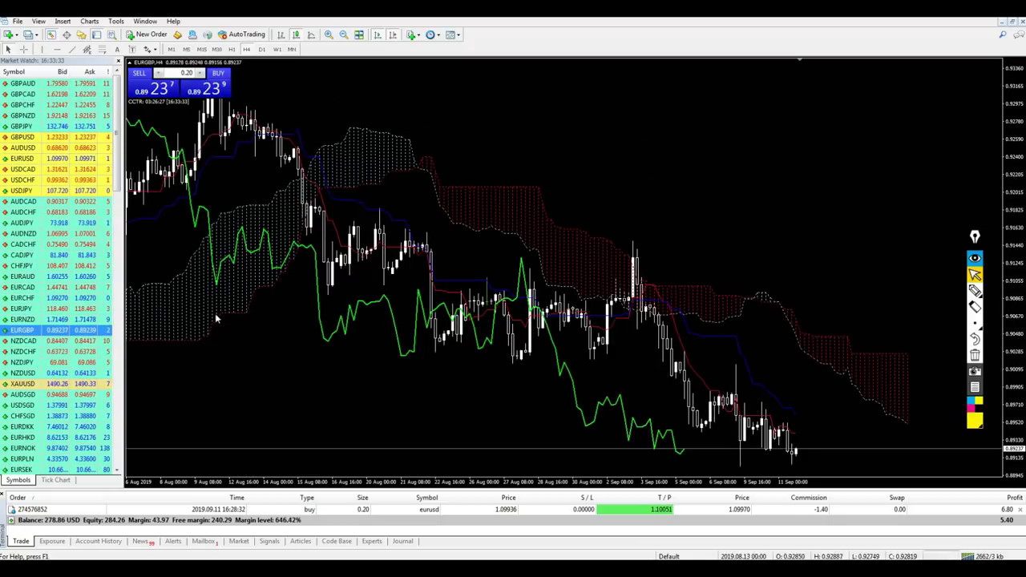
{"action": "left_click_drag", "start_coordinate": [85, 341], "coordinate": [317, 327]}
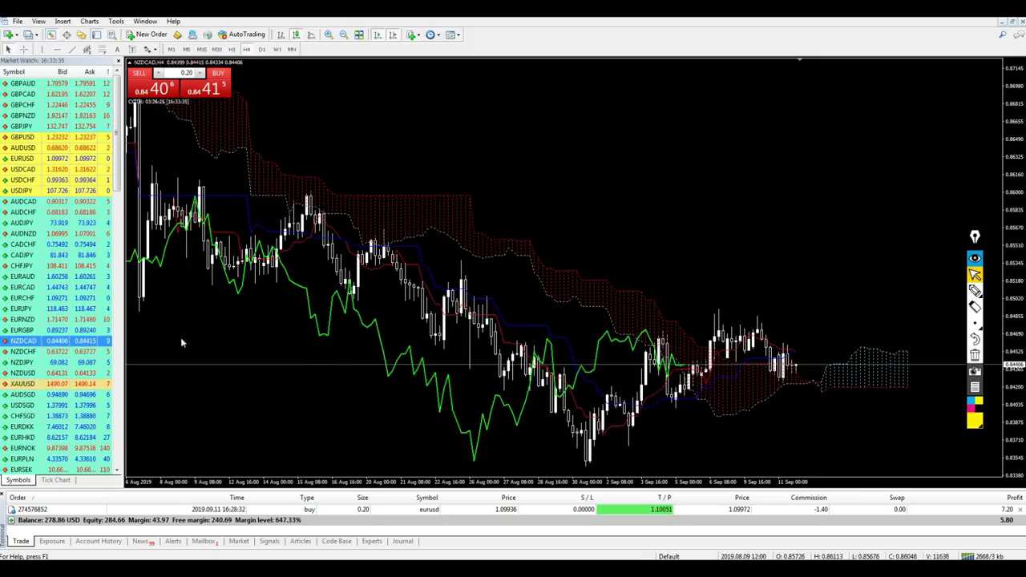
{"action": "left_click_drag", "start_coordinate": [80, 353], "coordinate": [193, 340]}
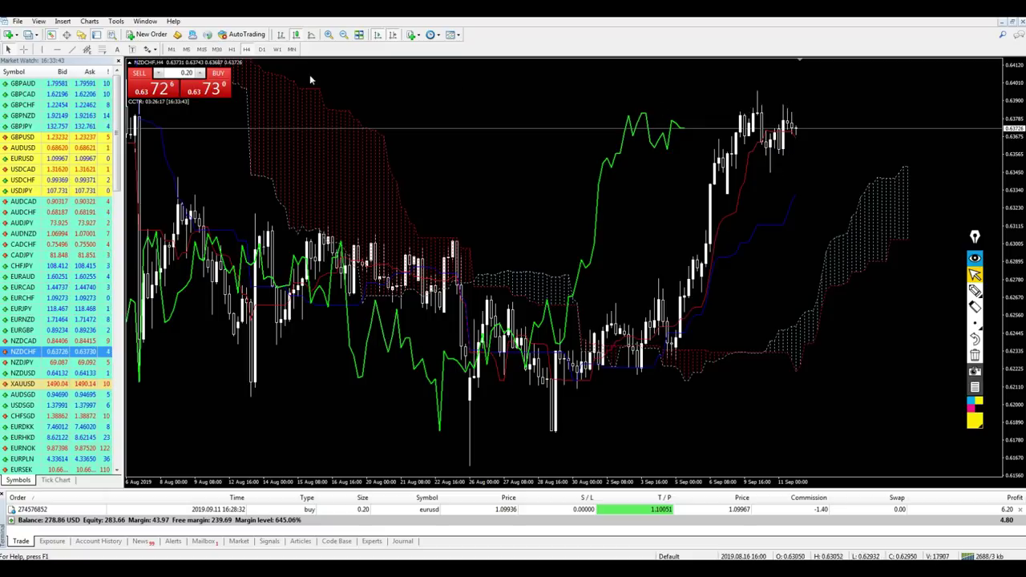
Switch NZDCHF to M15 and check the price level around the green line's mid-chart peak with the crosshair.
{"action": "left_click", "coordinate": [203, 49]}
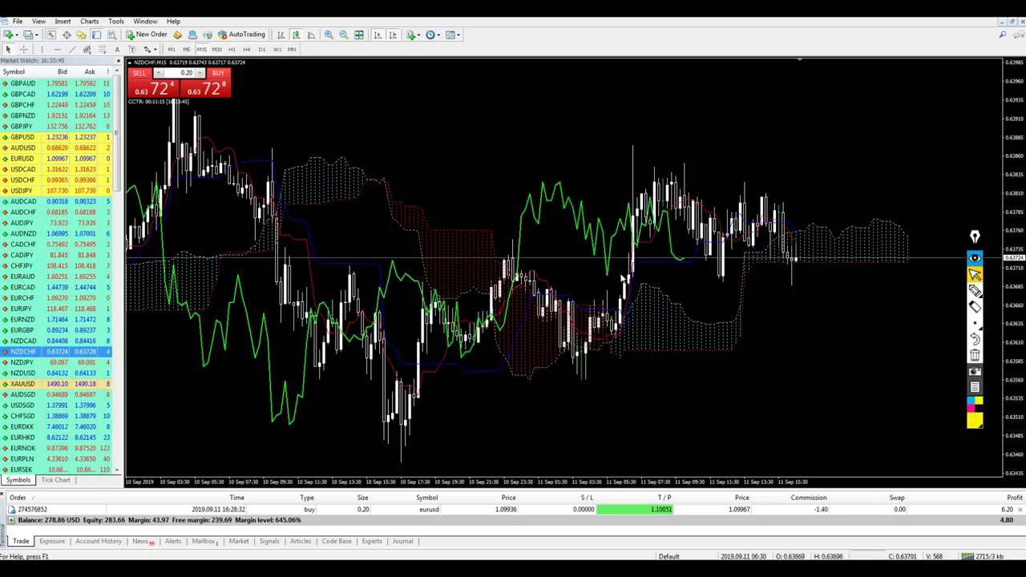
{"action": "middle_click", "coordinate": [410, 263]}
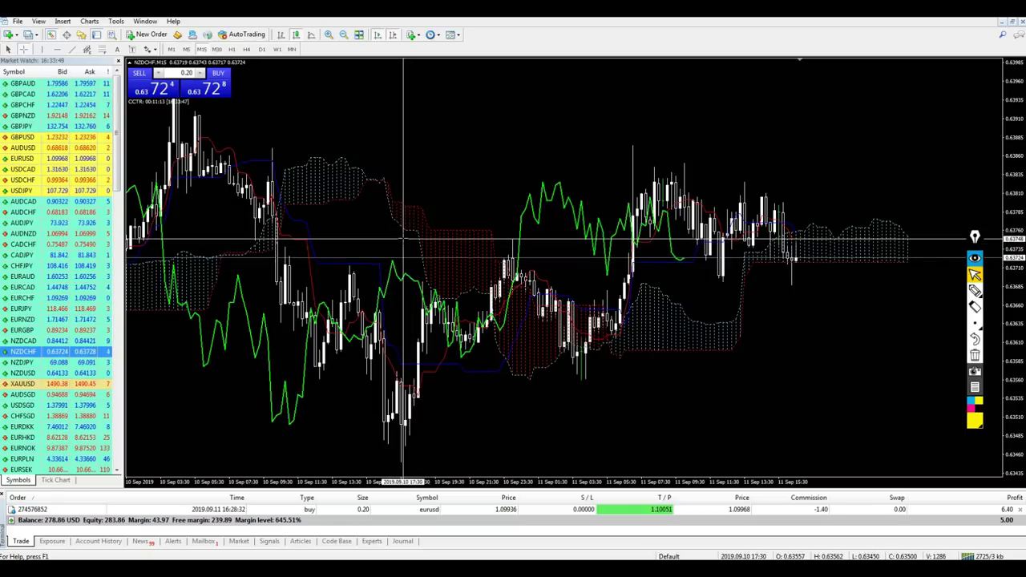
{"action": "middle_click", "coordinate": [400, 238]}
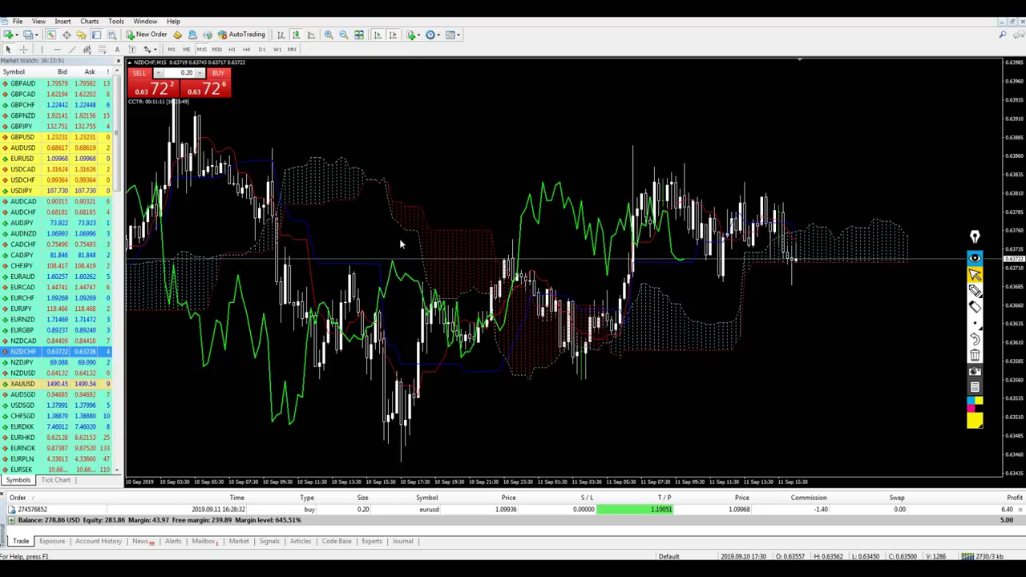
{"action": "key", "text": "minus"}
{"action": "key", "text": "minus"}
{"action": "key", "text": "plus"}
On NZDCHF M15, circle the zone above the green line's earlier peaks, underline those peaks and circle its more recent low.
{"action": "left_click", "coordinate": [975, 290]}
{"action": "mouse_move", "coordinate": [574, 218]}
{"action": "left_mouse_down"}
{"action": "mouse_move", "coordinate": [187, 229]}
{"action": "mouse_move", "coordinate": [350, 270]}
{"action": "mouse_move", "coordinate": [559, 207]}
{"action": "left_mouse_up"}
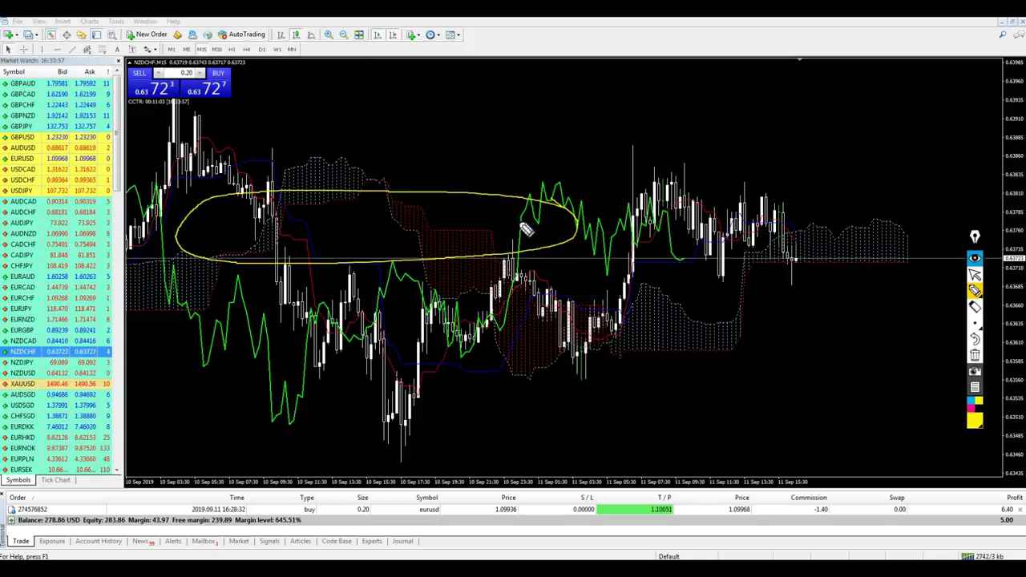
{"action": "mouse_move", "coordinate": [359, 266]}
{"action": "left_mouse_down"}
{"action": "mouse_move", "coordinate": [424, 268]}
{"action": "mouse_move", "coordinate": [377, 265]}
{"action": "left_mouse_up"}
{"action": "mouse_move", "coordinate": [195, 264]}
{"action": "left_mouse_down"}
{"action": "mouse_move", "coordinate": [170, 269]}
{"action": "mouse_move", "coordinate": [264, 279]}
{"action": "left_mouse_up"}
{"action": "mouse_move", "coordinate": [591, 280]}
{"action": "left_mouse_down"}
{"action": "mouse_move", "coordinate": [635, 282]}
{"action": "mouse_move", "coordinate": [593, 294]}
{"action": "left_mouse_up"}
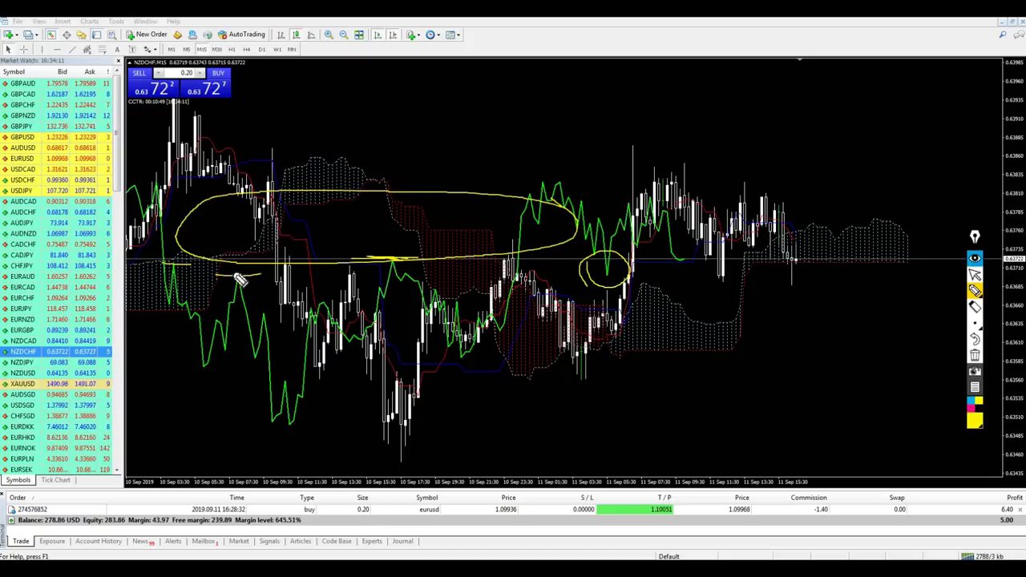
{"action": "mouse_move", "coordinate": [165, 231]}
{"action": "left_mouse_down"}
{"action": "mouse_move", "coordinate": [445, 309]}
{"action": "mouse_move", "coordinate": [180, 188]}
{"action": "mouse_move", "coordinate": [156, 240]}
{"action": "left_mouse_up"}
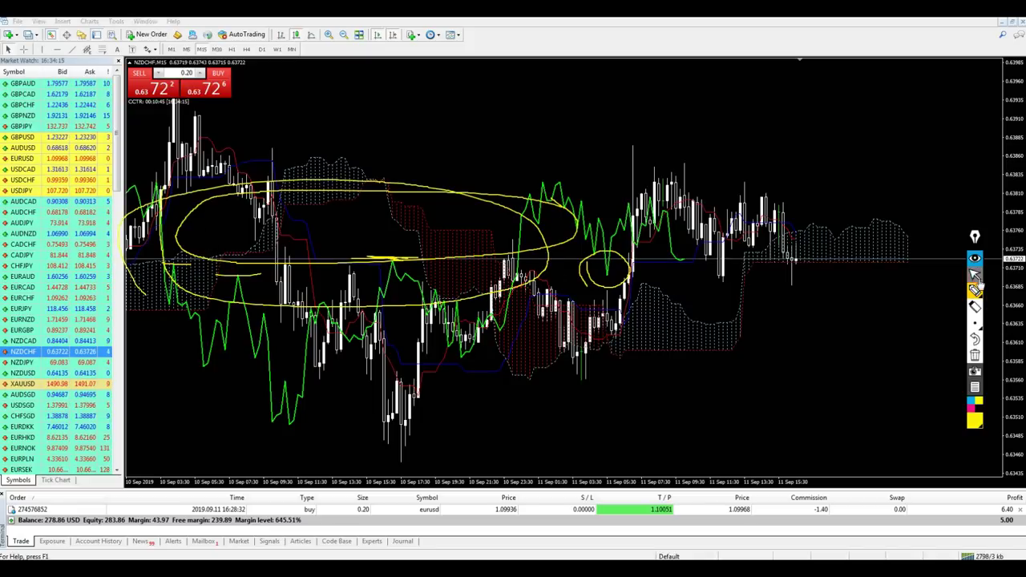
Clear the pen annotations from NZDCHF and return the chart to H4.
{"action": "left_click", "coordinate": [974, 355]}
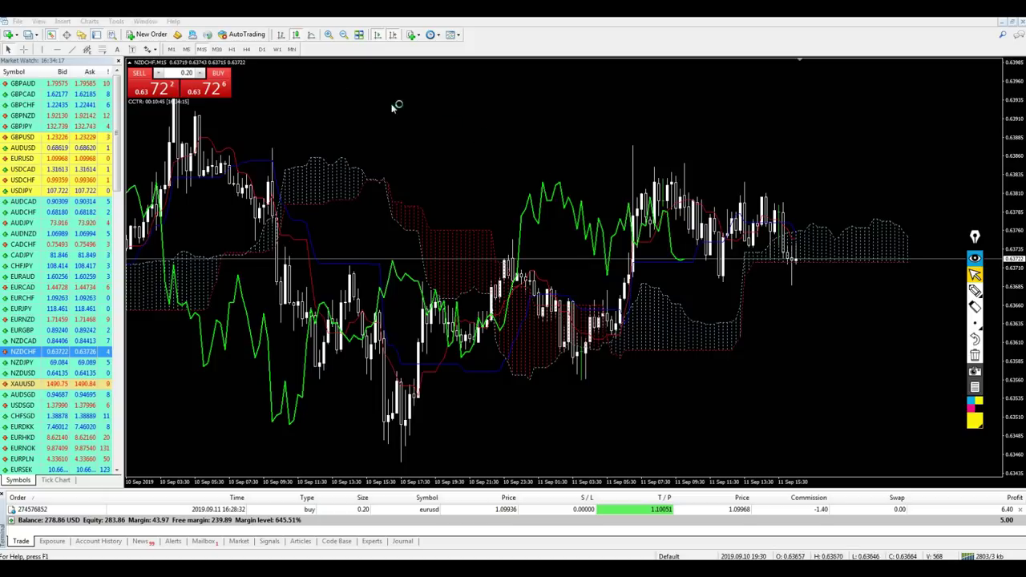
{"action": "left_click", "coordinate": [246, 49]}
View NZDJPY, NZDUSD, GBPAUD, GBPCAD, GBPCHF, GBPNZD and GBPJPY on the H4 chart, inspecting GBPJPY's latest candles closely.
{"action": "left_click_drag", "start_coordinate": [23, 362], "coordinate": [423, 325]}
{"action": "left_click_drag", "start_coordinate": [23, 373], "coordinate": [337, 321]}
{"action": "left_click_drag", "start_coordinate": [22, 84], "coordinate": [141, 166]}
{"action": "left_click_drag", "start_coordinate": [23, 94], "coordinate": [341, 158]}
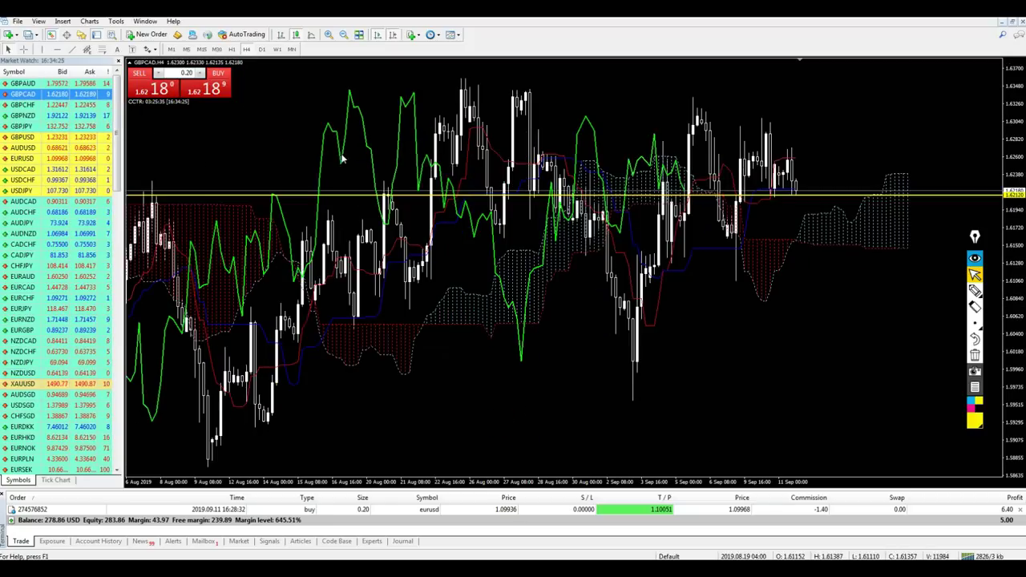
{"action": "left_click_drag", "start_coordinate": [85, 105], "coordinate": [425, 171]}
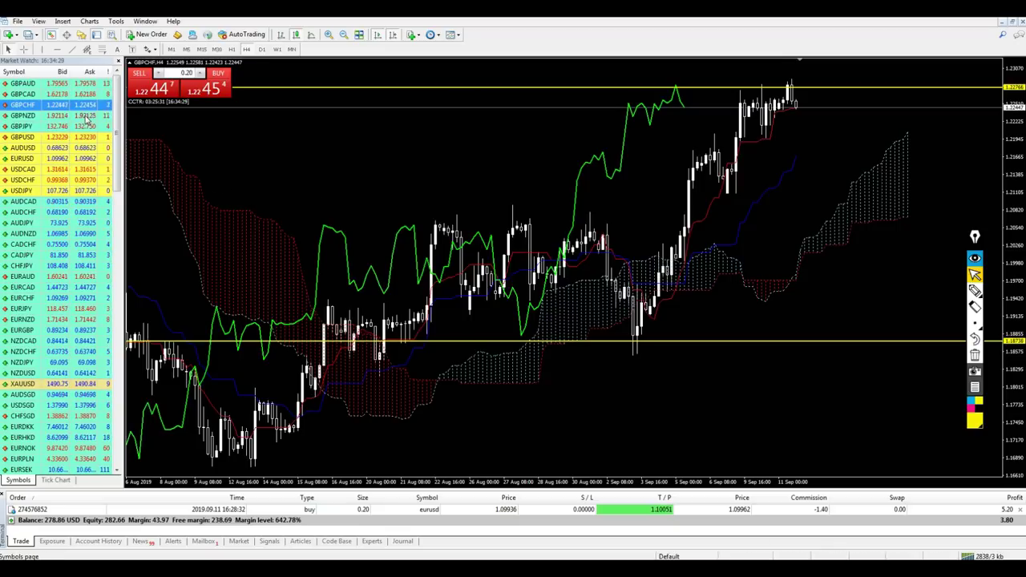
{"action": "left_click_drag", "start_coordinate": [24, 116], "coordinate": [292, 149]}
{"action": "left_click_drag", "start_coordinate": [72, 126], "coordinate": [229, 215]}
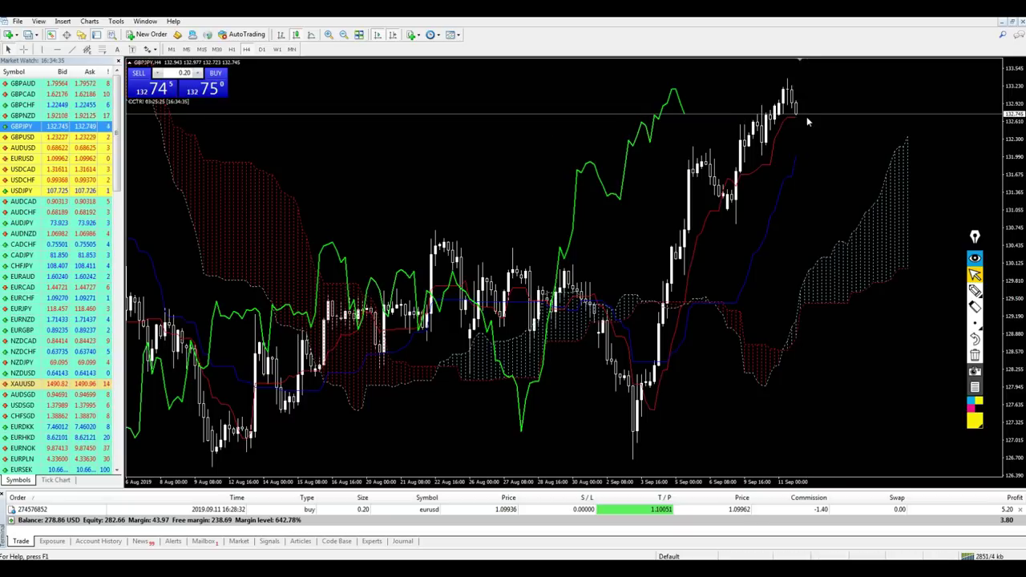
{"action": "key", "text": "plus"}
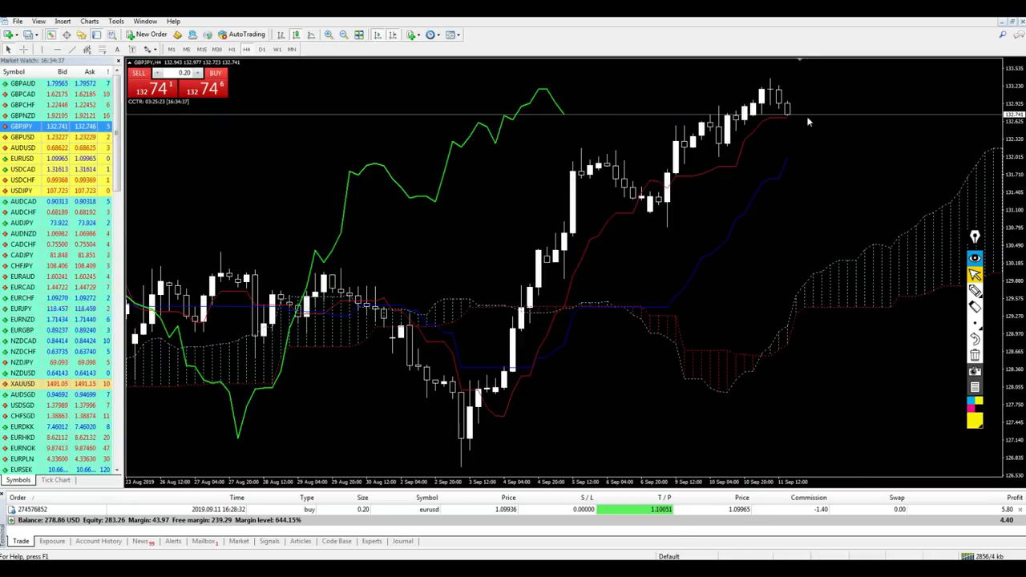
{"action": "key", "text": "minus"}
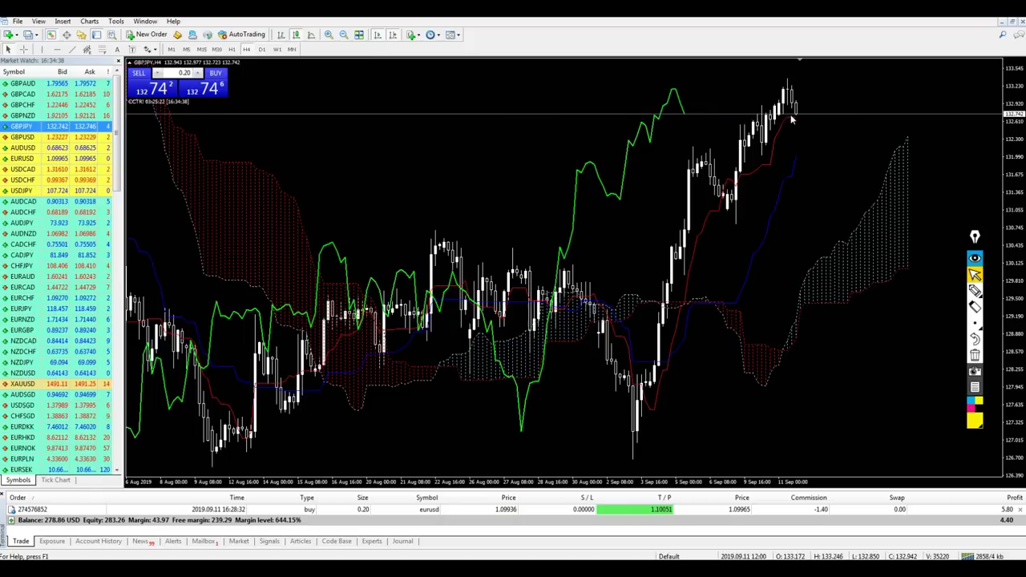
Switch GBPJPY to M15, place a horizontal support line at 132.736 and buy 0.20 lots at market.
{"action": "left_click", "coordinate": [201, 49]}
{"action": "key", "text": "minus"}
{"action": "key", "text": "plus"}
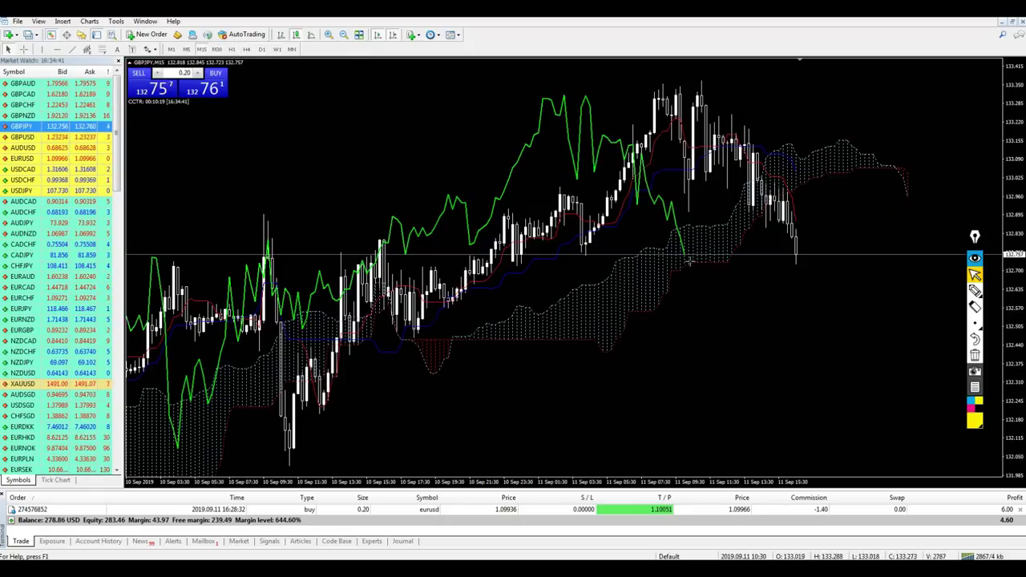
{"action": "middle_click", "coordinate": [645, 267]}
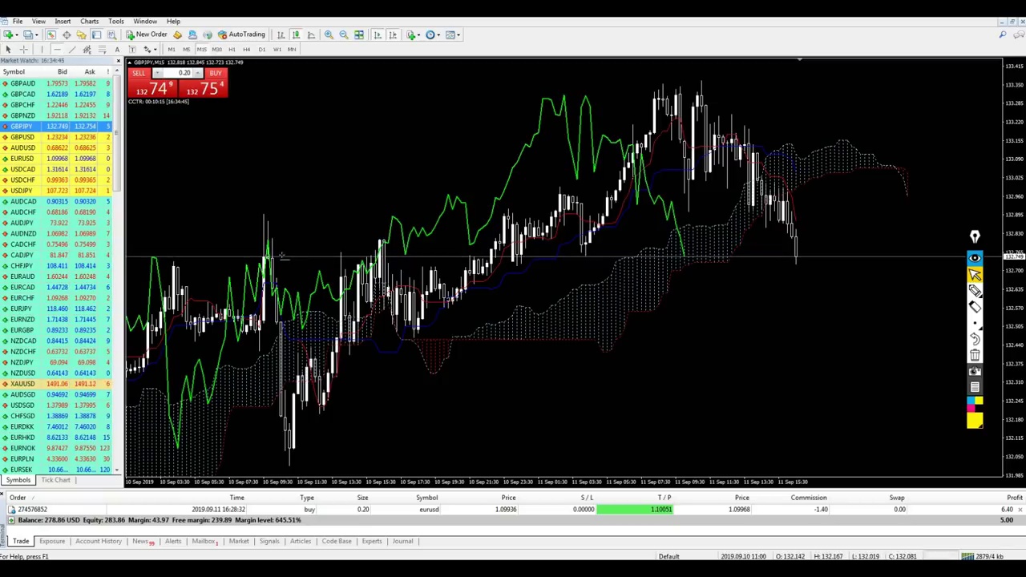
{"action": "left_click", "coordinate": [363, 262]}
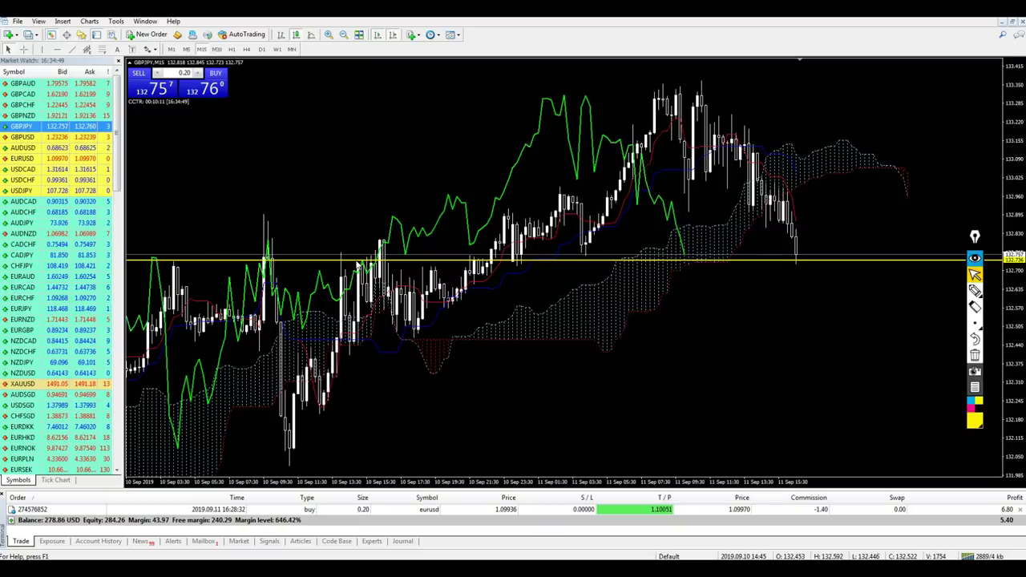
{"action": "left_click", "coordinate": [210, 88]}
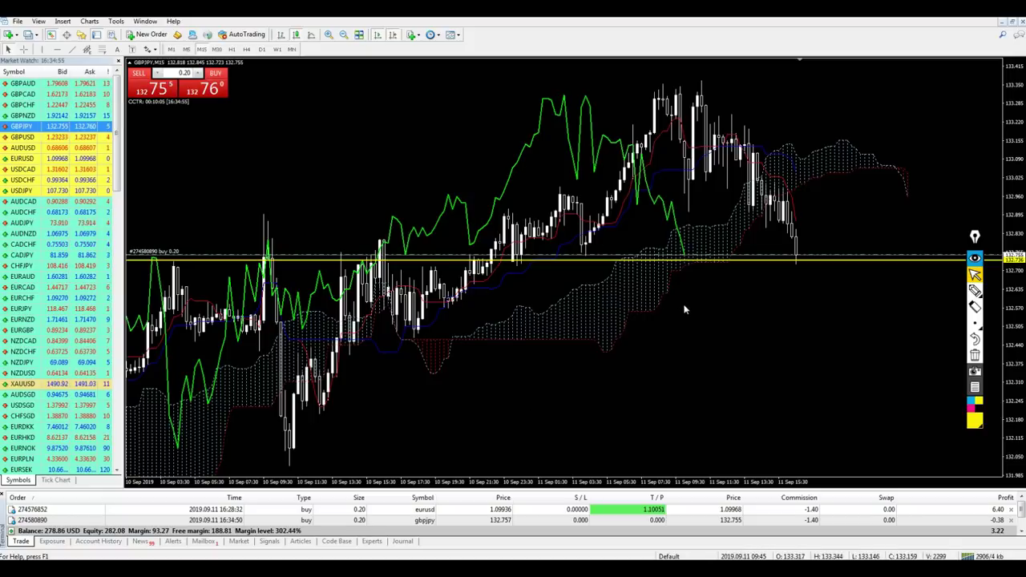
Circle the green line's two earlier peaks around the horizontal line on the GBPJPY M15 chart.
{"action": "left_click", "coordinate": [975, 290]}
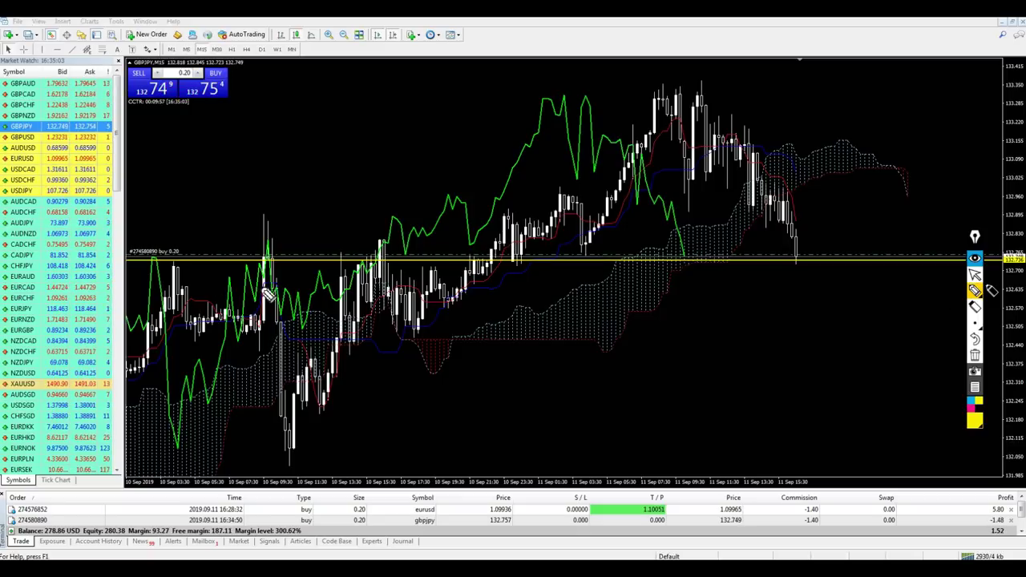
{"action": "mouse_move", "coordinate": [261, 271]}
{"action": "left_mouse_down"}
{"action": "mouse_move", "coordinate": [268, 235]}
{"action": "mouse_move", "coordinate": [273, 293]}
{"action": "left_mouse_up"}
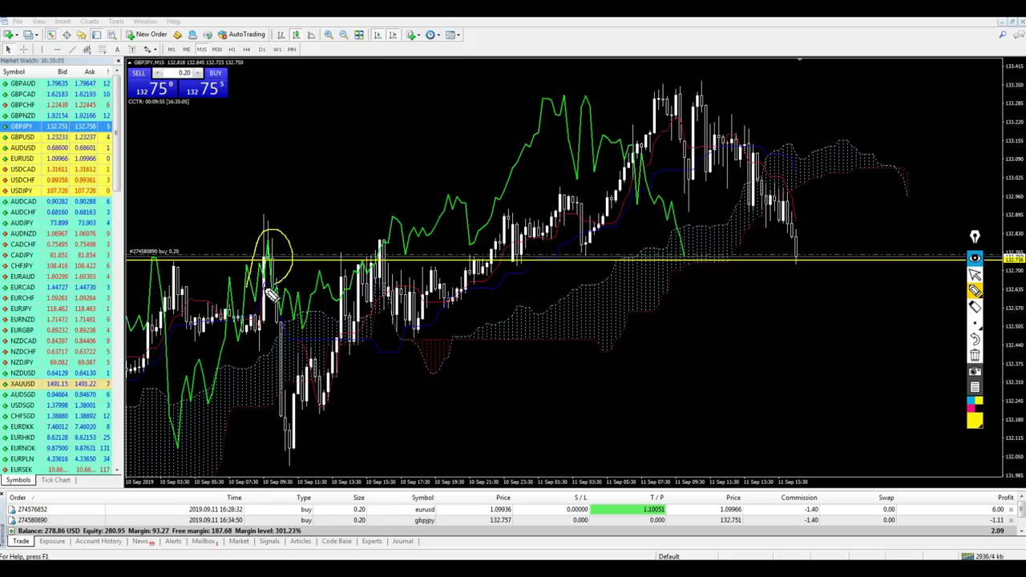
{"action": "left_click_drag", "start_coordinate": [351, 297], "coordinate": [365, 287]}
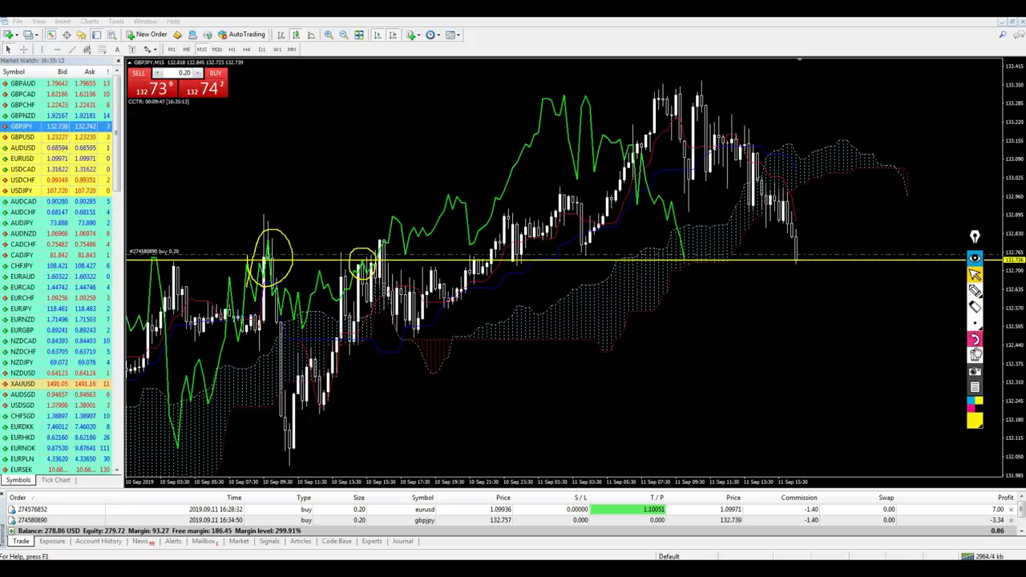
Clear the pen annotations from GBPJPY and inspect its latest candles on H4 and H1, leaving the chart on H1.
{"action": "left_click", "coordinate": [975, 356]}
{"action": "left_click", "coordinate": [740, 294]}
{"action": "left_click", "coordinate": [246, 49]}
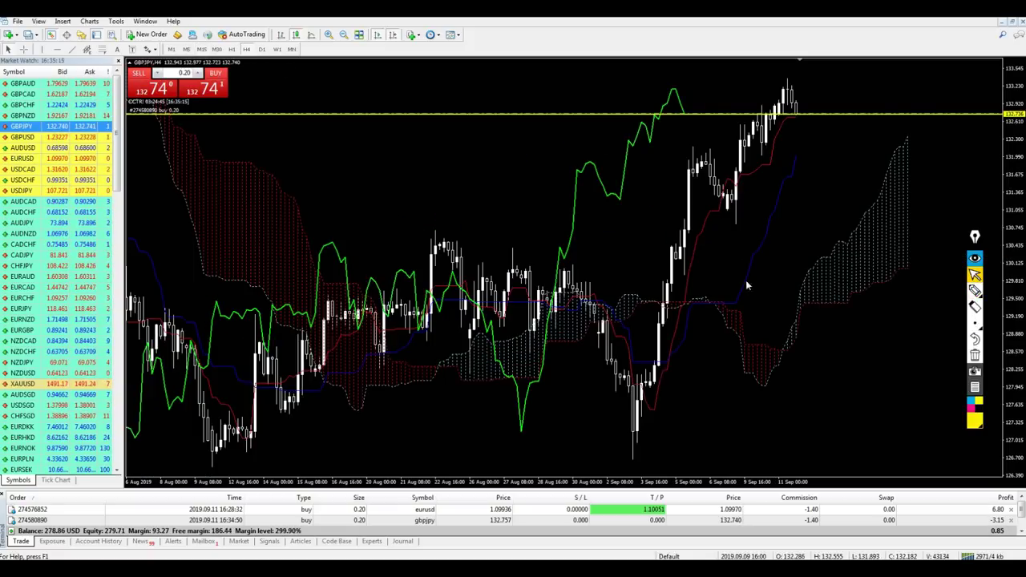
{"action": "key", "text": "plus"}
{"action": "key", "text": "plus"}
{"action": "key", "text": "minus"}
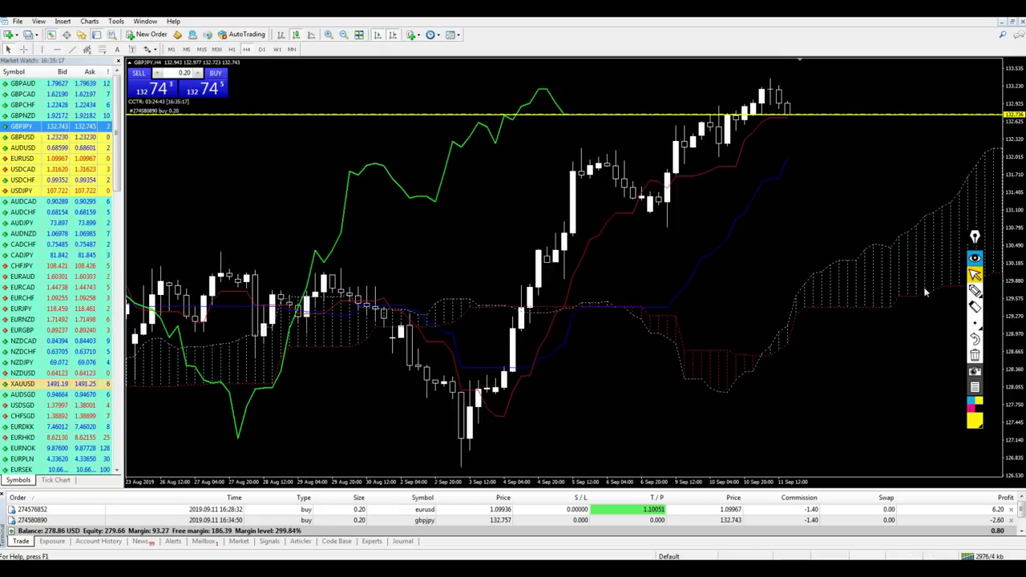
{"action": "key", "text": "minus"}
{"action": "left_click", "coordinate": [231, 49]}
{"action": "key", "text": "plus"}
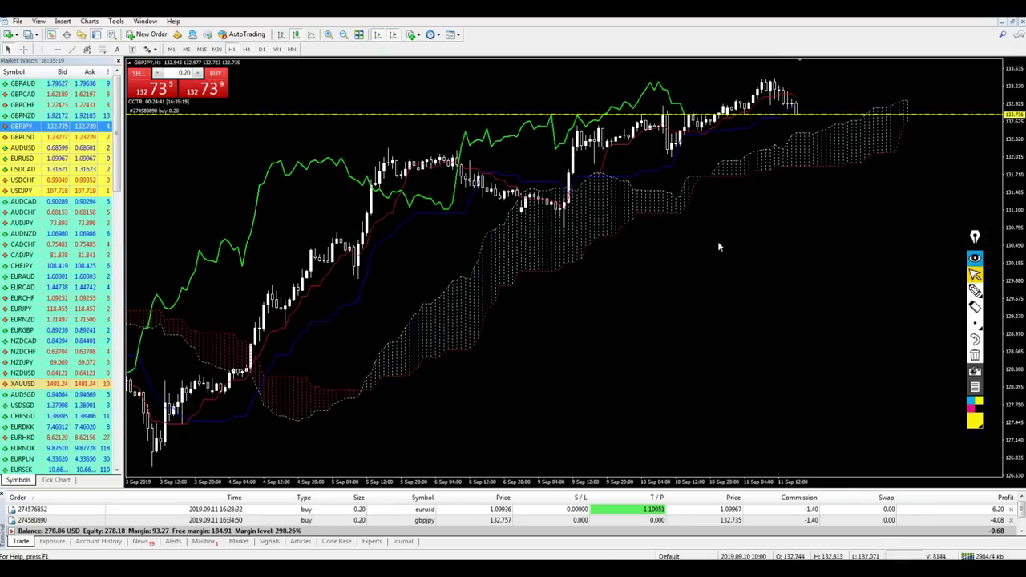
{"action": "key", "text": "minus"}
{"action": "key", "text": "plus"}
{"action": "key", "text": "plus"}
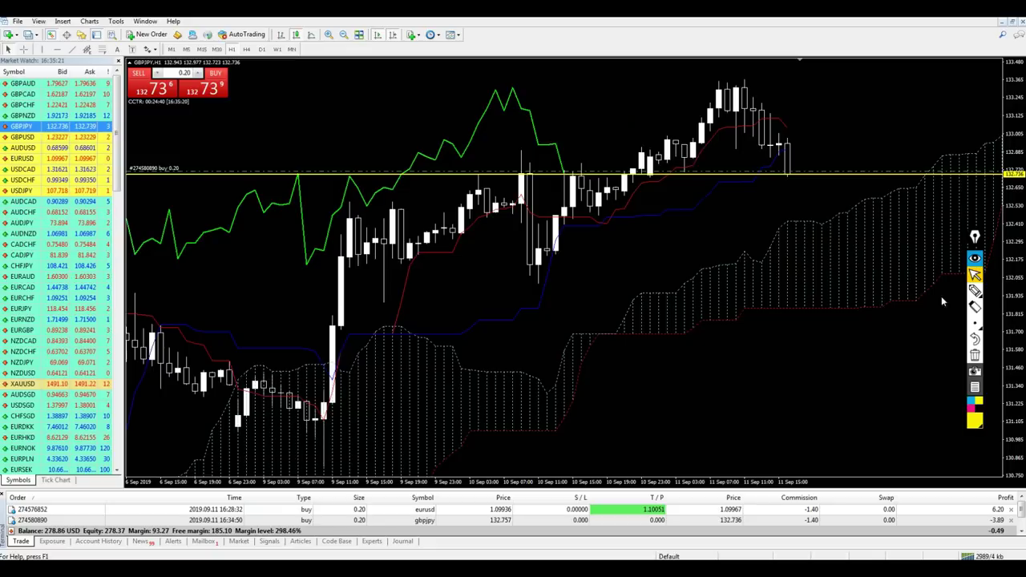
Circle GBPJPY's two earlier highs at the horizontal line, outline the rally that follows them, and clear the marks.
{"action": "left_click", "coordinate": [974, 291]}
{"action": "mouse_move", "coordinate": [517, 190]}
{"action": "left_mouse_down"}
{"action": "mouse_move", "coordinate": [590, 166]}
{"action": "mouse_move", "coordinate": [505, 193]}
{"action": "left_mouse_up"}
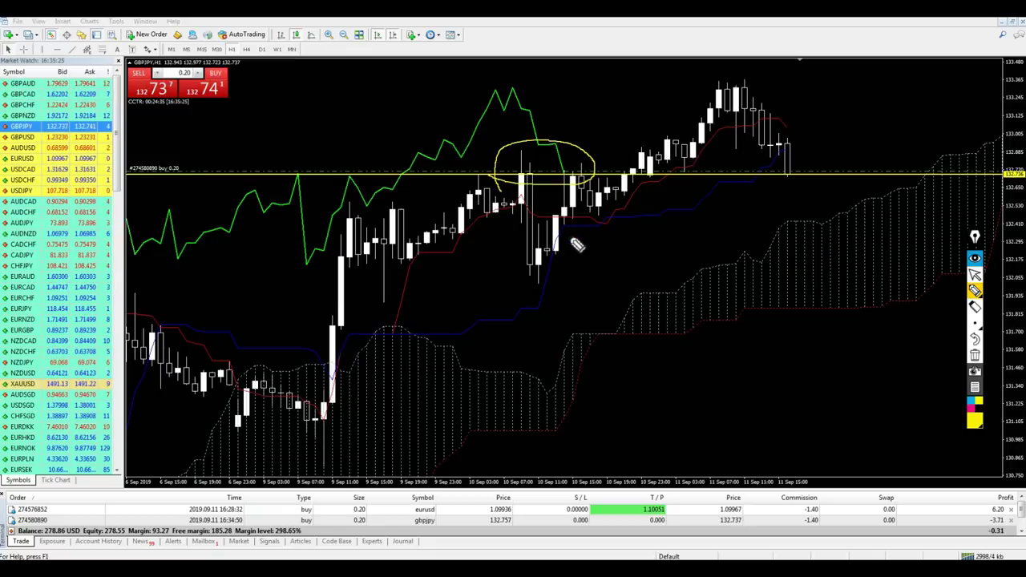
{"action": "left_click_drag", "start_coordinate": [721, 110], "coordinate": [670, 100]}
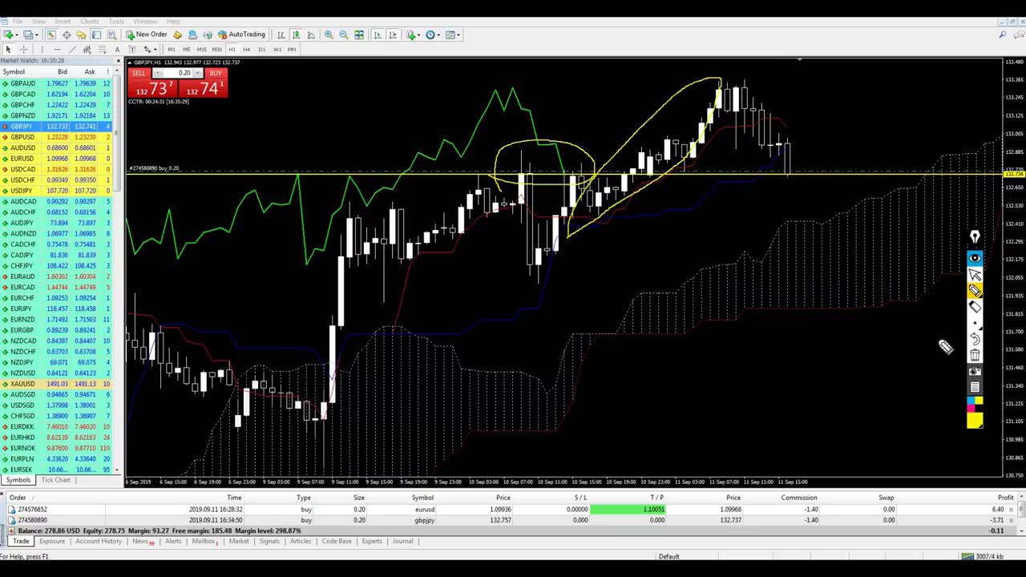
{"action": "left_click", "coordinate": [974, 355]}
Circle the two pullbacks to GBPJPY's horizontal line on H1, label them S1 and S2, and clear the marks.
{"action": "mouse_move", "coordinate": [708, 174]}
{"action": "left_mouse_down"}
{"action": "mouse_move", "coordinate": [677, 176]}
{"action": "mouse_move", "coordinate": [651, 218]}
{"action": "left_mouse_up"}
{"action": "mouse_move", "coordinate": [808, 160]}
{"action": "left_mouse_down"}
{"action": "mouse_move", "coordinate": [815, 174]}
{"action": "mouse_move", "coordinate": [801, 151]}
{"action": "left_mouse_up"}
{"action": "mouse_move", "coordinate": [793, 198]}
{"action": "left_mouse_down"}
{"action": "mouse_move", "coordinate": [791, 212]}
{"action": "mouse_move", "coordinate": [837, 223]}
{"action": "left_mouse_up"}
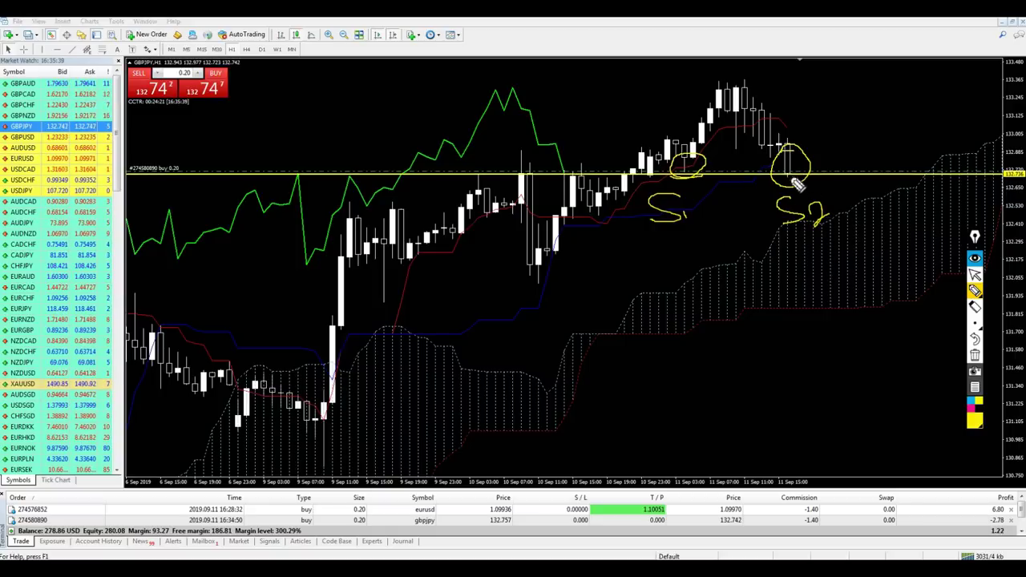
{"action": "left_click", "coordinate": [975, 273]}
{"action": "left_click", "coordinate": [975, 356]}
{"action": "left_click", "coordinate": [664, 181]}
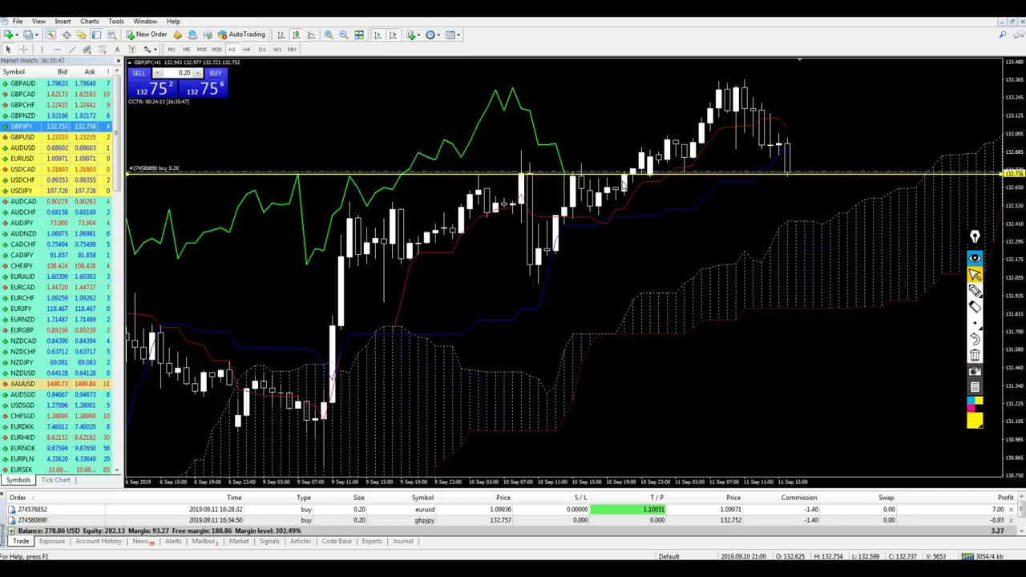
Circle the green line's twin lows just above the horizontal line on GBPJPY H1 and clear the mark.
{"action": "left_click", "coordinate": [974, 290]}
{"action": "mouse_move", "coordinate": [440, 171]}
{"action": "left_mouse_down"}
{"action": "mouse_move", "coordinate": [465, 169]}
{"action": "mouse_move", "coordinate": [429, 163]}
{"action": "left_mouse_up"}
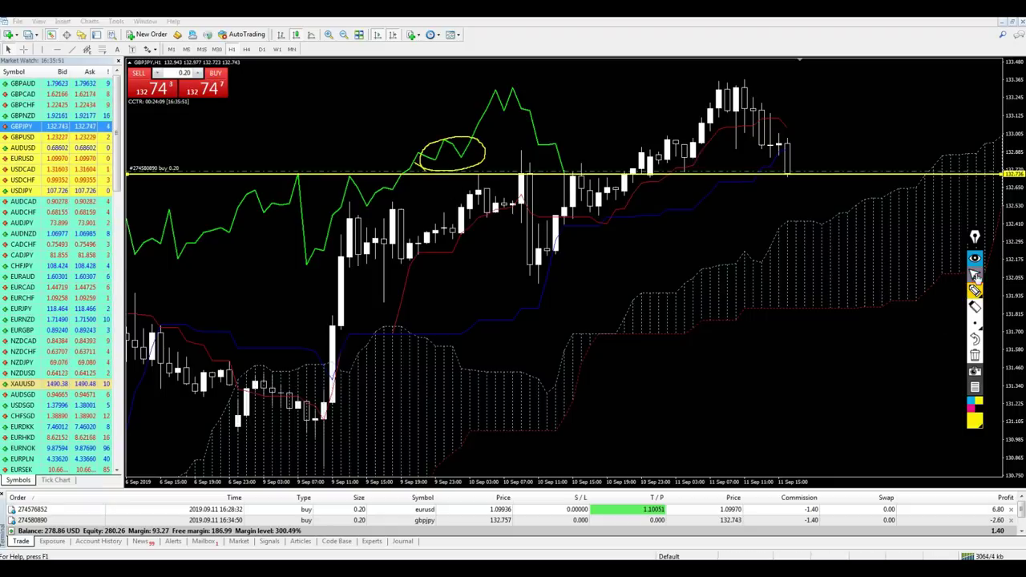
{"action": "left_click", "coordinate": [975, 354]}
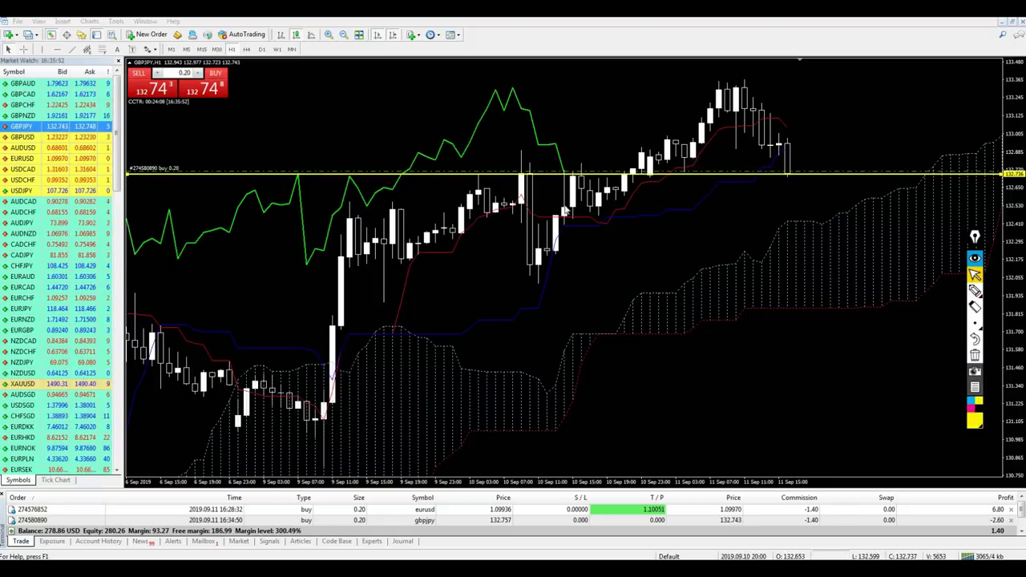
Duplicate GBPJPY's horizontal support line and place the copy at 132.831, level with the green line's twin lows.
{"action": "double_click", "coordinate": [458, 173]}
{"action": "left_click_drag", "start_coordinate": [457, 174], "coordinate": [451, 165]}
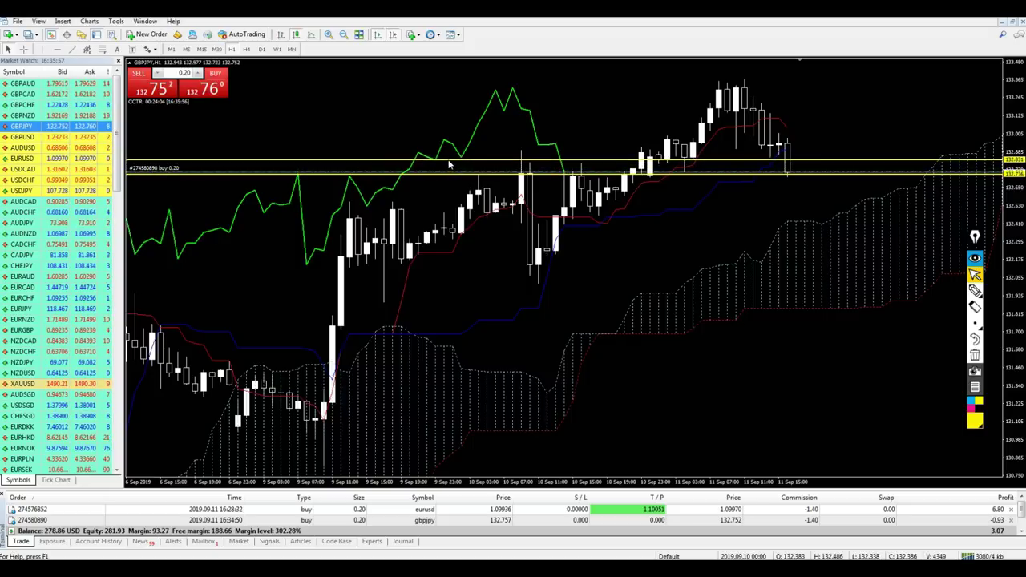
Trace the green line's twin lows at the upper support line, circle the latest candle between both lines, and clear the marks.
{"action": "left_click", "coordinate": [975, 290]}
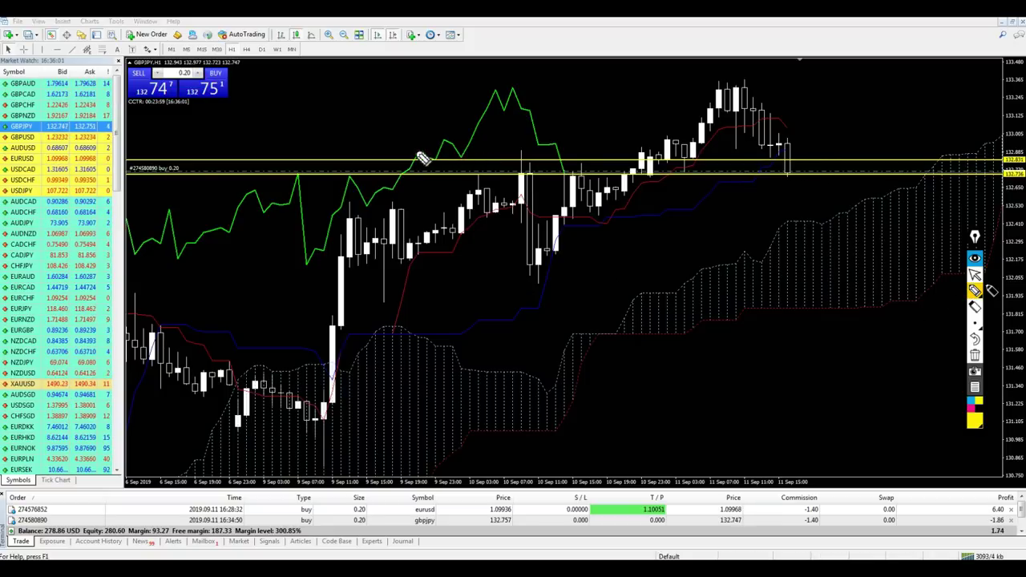
{"action": "mouse_move", "coordinate": [456, 149]}
{"action": "left_mouse_down"}
{"action": "mouse_move", "coordinate": [466, 155]}
{"action": "mouse_move", "coordinate": [482, 138]}
{"action": "left_mouse_up"}
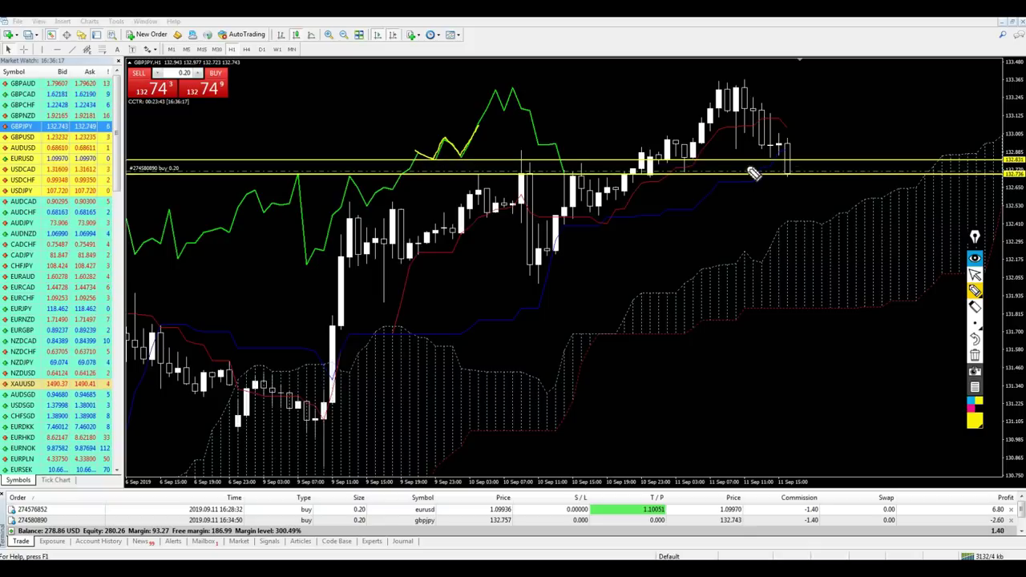
{"action": "left_click_drag", "start_coordinate": [799, 150], "coordinate": [811, 142]}
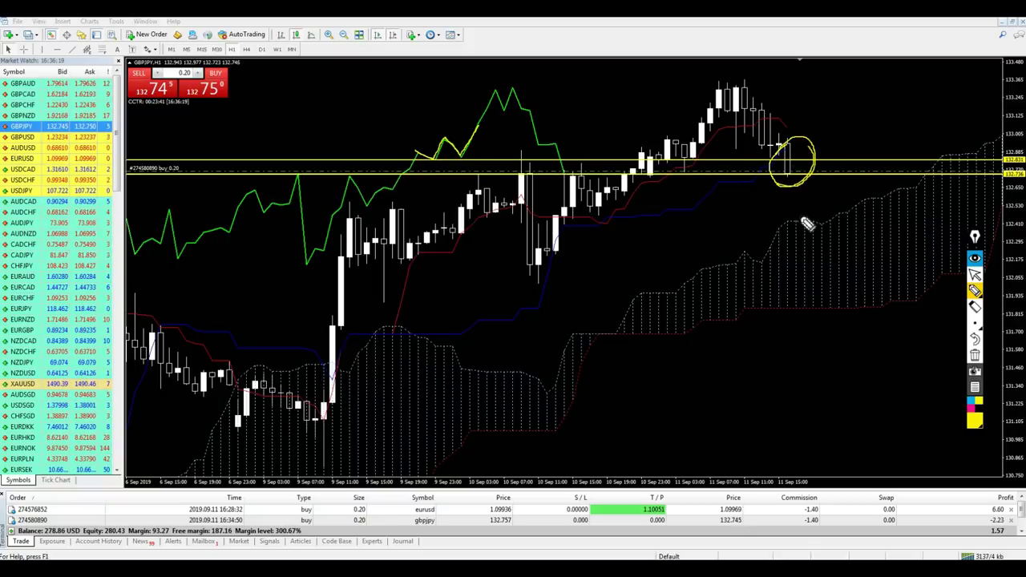
{"action": "left_click", "coordinate": [974, 275]}
{"action": "left_click", "coordinate": [975, 354]}
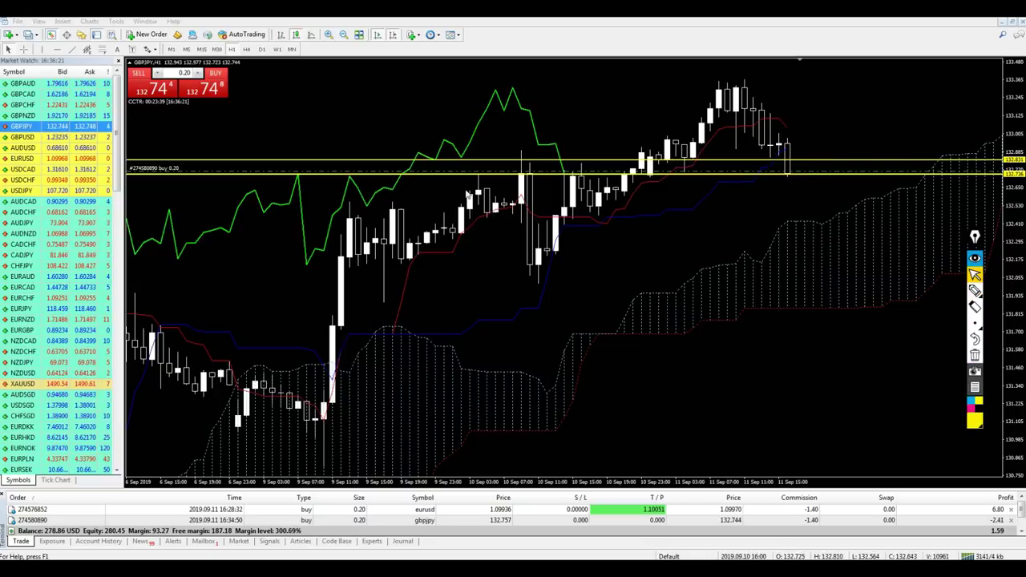
Switch GBPJPY to M15 and set the open buy order's take profit to 132.824, just below the upper line.
{"action": "left_click", "coordinate": [202, 49]}
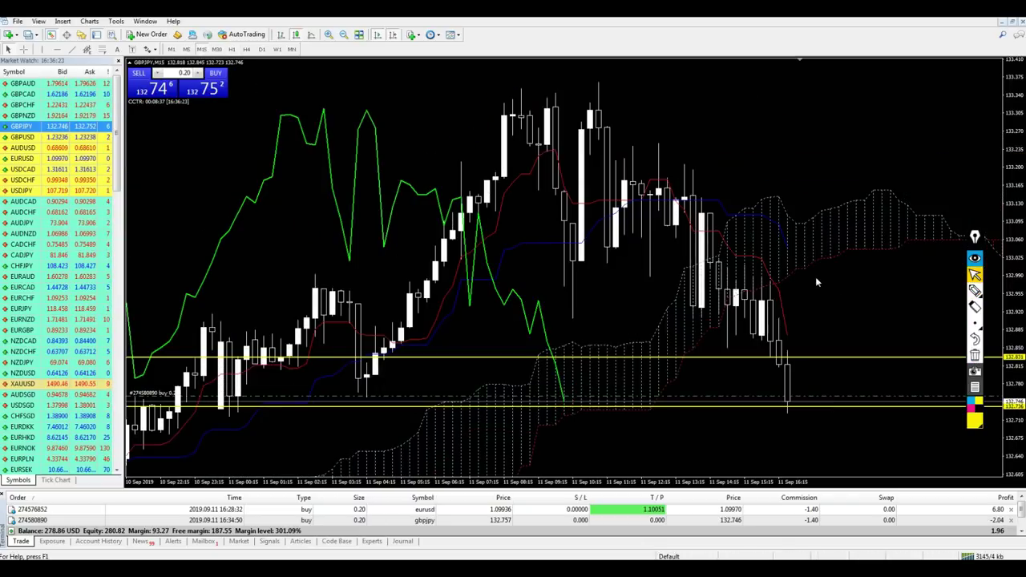
{"action": "left_click_drag", "start_coordinate": [806, 397], "coordinate": [794, 362]}
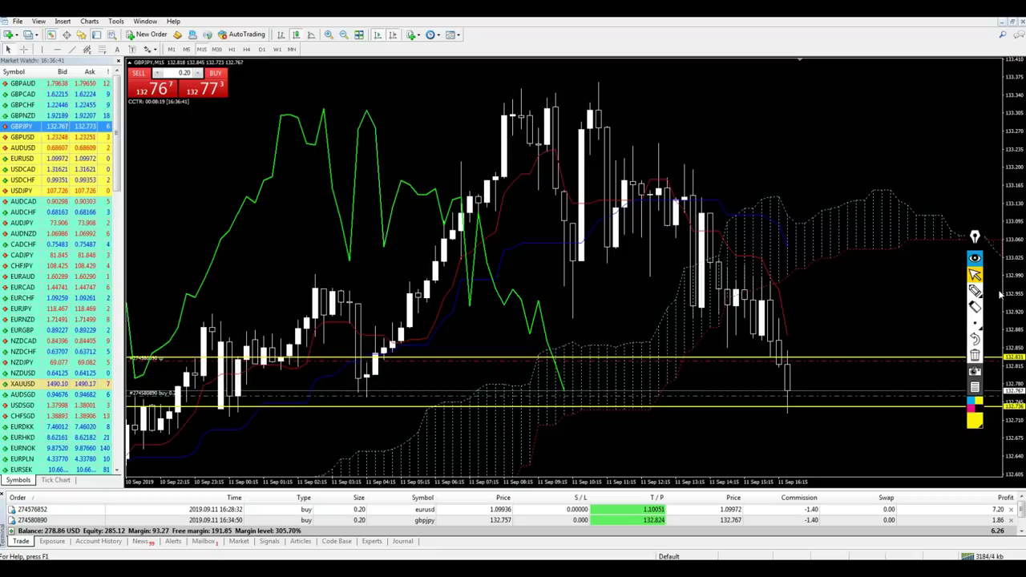
Circle the latest GBPJPY candle's low at the lower support line on M15 and clear the mark.
{"action": "left_click", "coordinate": [975, 290]}
{"action": "mouse_move", "coordinate": [772, 396]}
{"action": "left_mouse_down"}
{"action": "mouse_move", "coordinate": [802, 399]}
{"action": "mouse_move", "coordinate": [795, 427]}
{"action": "left_mouse_up"}
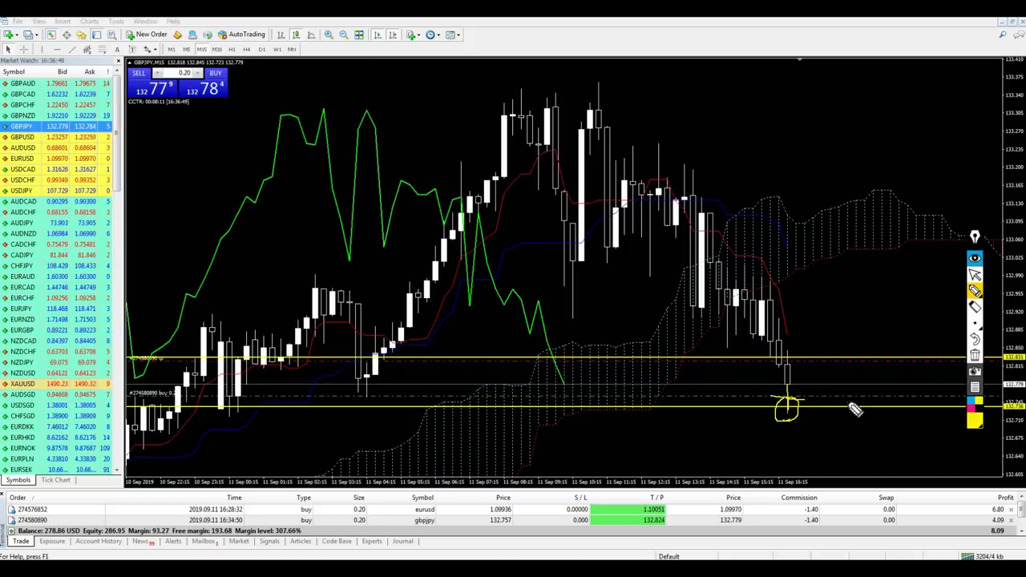
{"action": "left_click", "coordinate": [975, 274]}
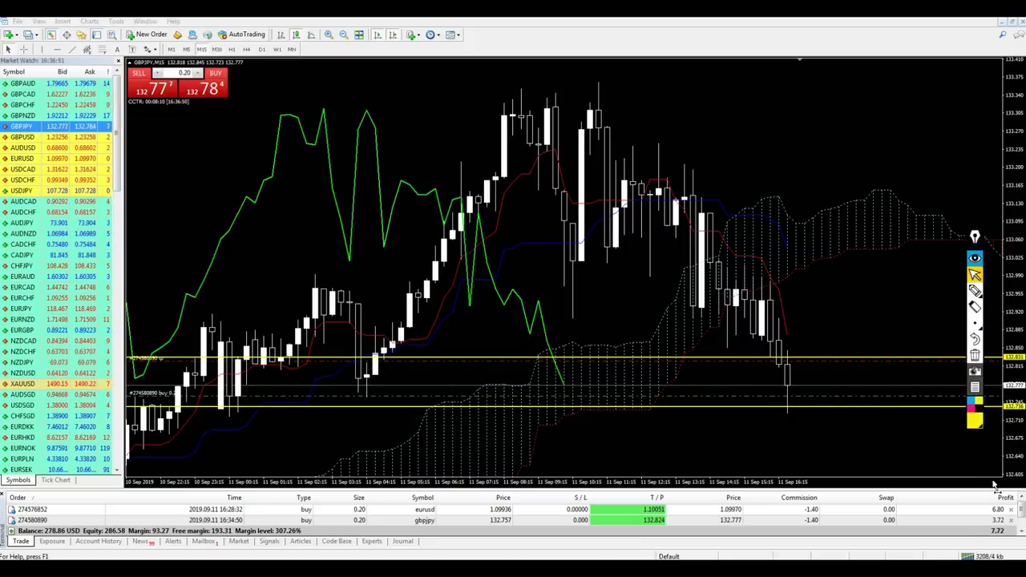
Review the EURUSD trade on M15 and H4, briefly circling the latest low just above its support line.
{"action": "left_click", "coordinate": [986, 509]}
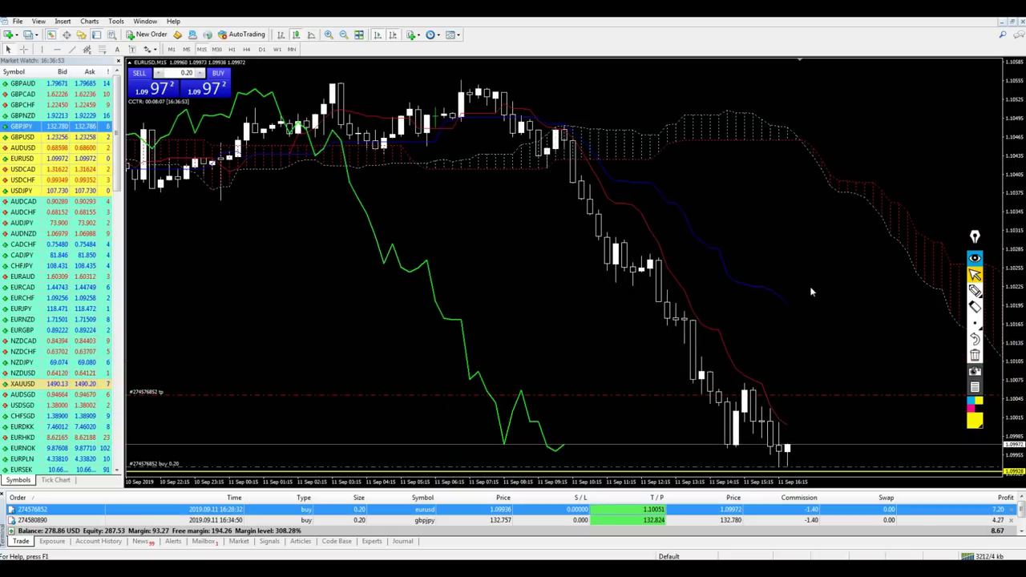
{"action": "left_click", "coordinate": [975, 290]}
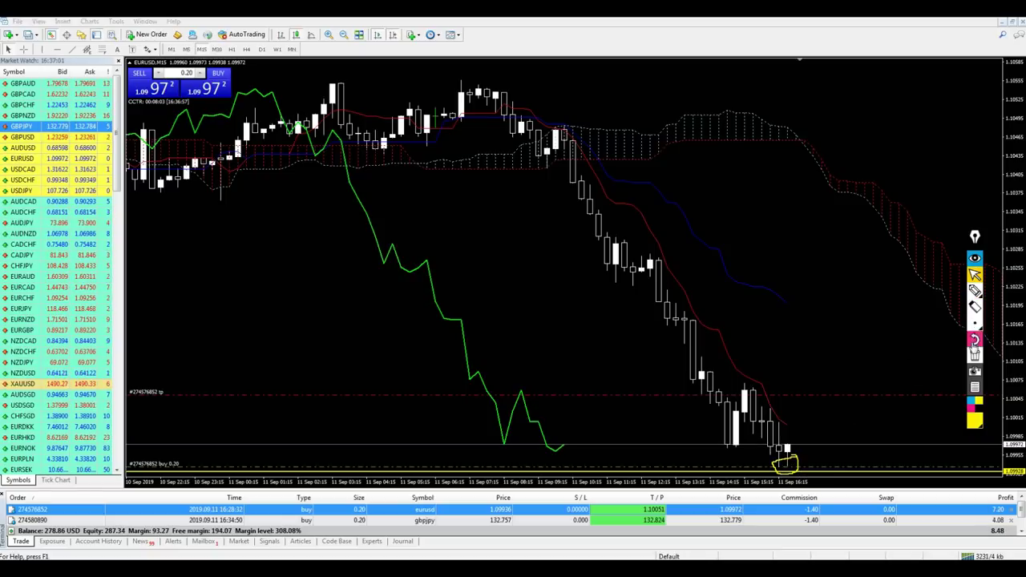
{"action": "key", "text": "minus"}
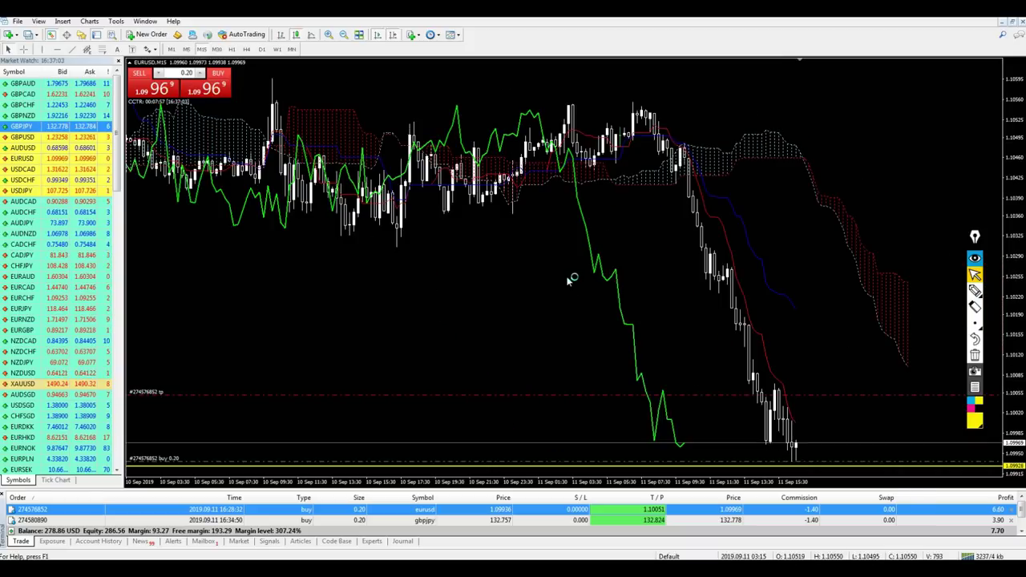
{"action": "left_click", "coordinate": [247, 49]}
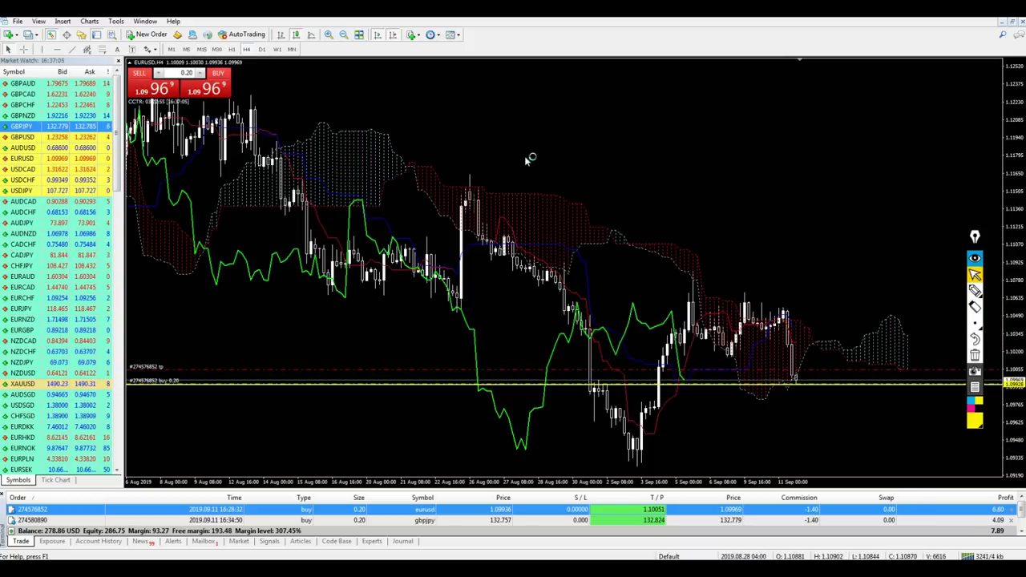
{"action": "key", "text": "plus"}
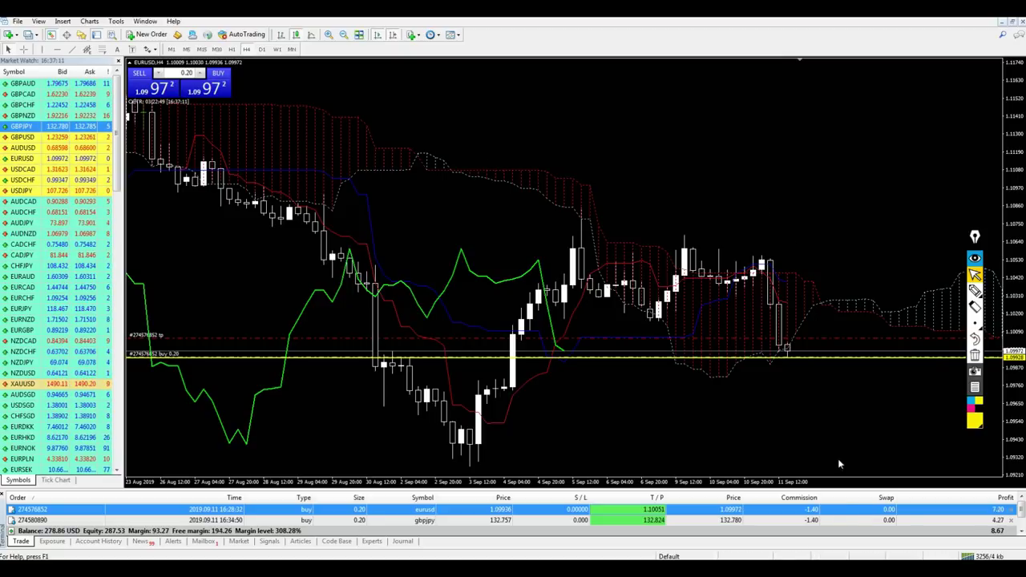
Bring the GBPJPY trade back onto the chart and compare its M15 and H4 views.
{"action": "left_click", "coordinate": [837, 520]}
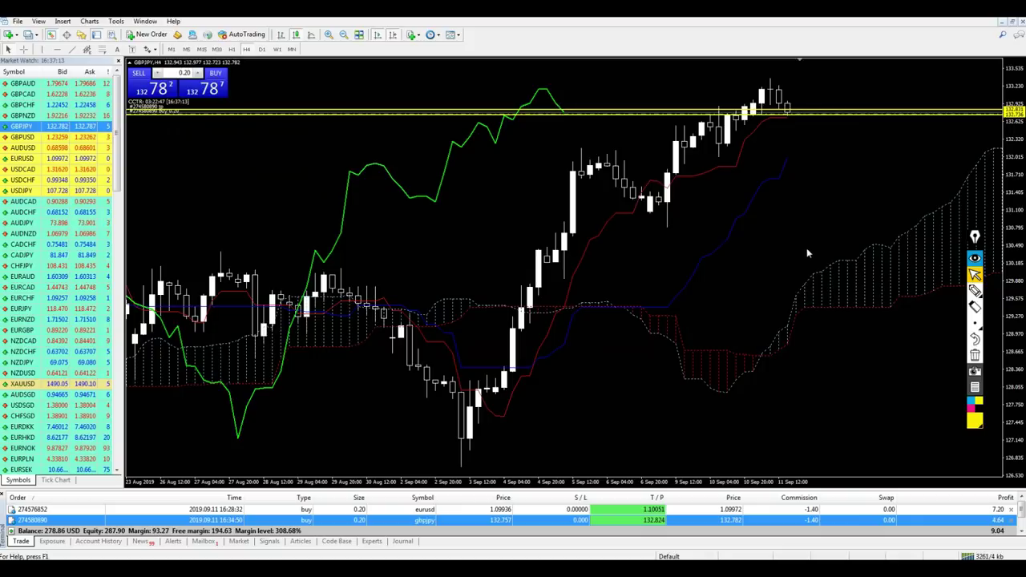
{"action": "type", "text": "M15"}
{"action": "key", "text": "Return"}
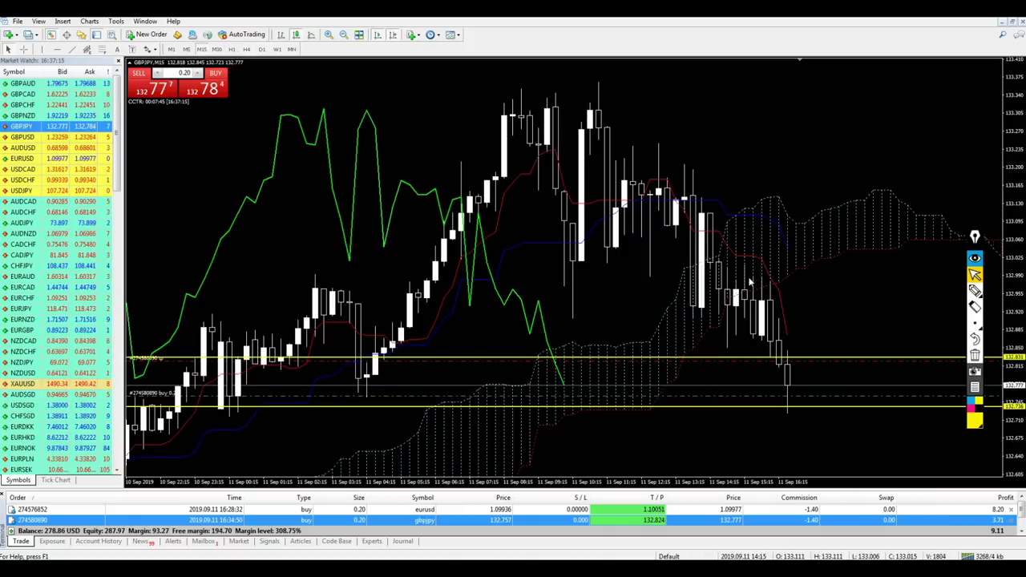
{"action": "left_click", "coordinate": [246, 49]}
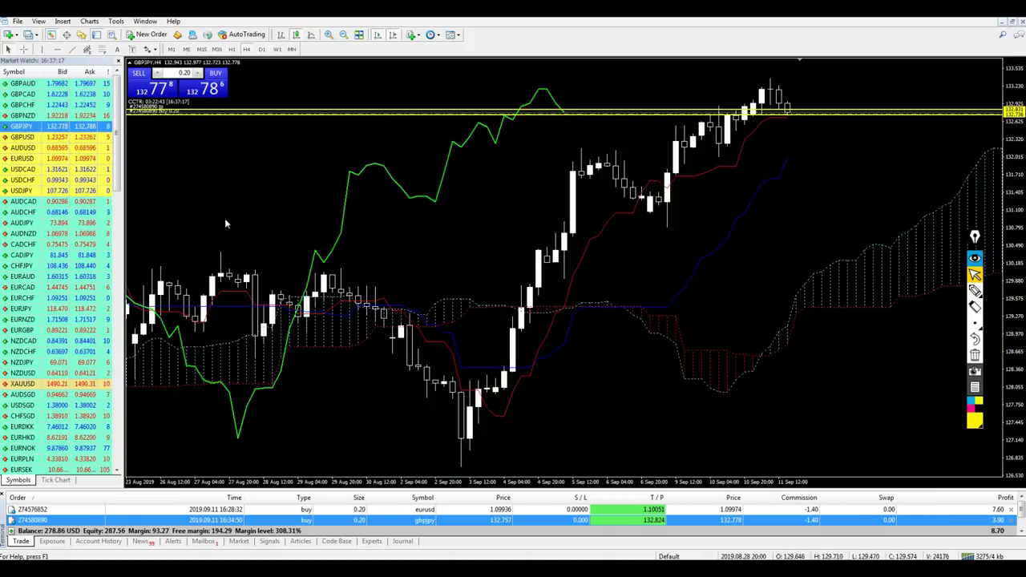
Show GBPUSD on the H4 chart and raise its horizontal line to 1.23233.
{"action": "left_click_drag", "start_coordinate": [96, 137], "coordinate": [506, 179]}
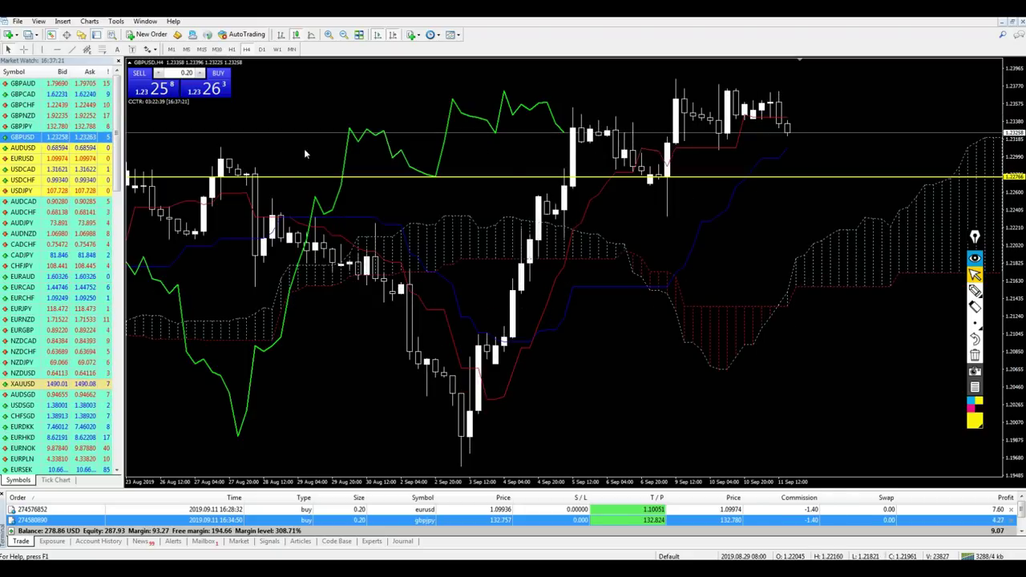
{"action": "left_click_drag", "start_coordinate": [487, 176], "coordinate": [467, 134]}
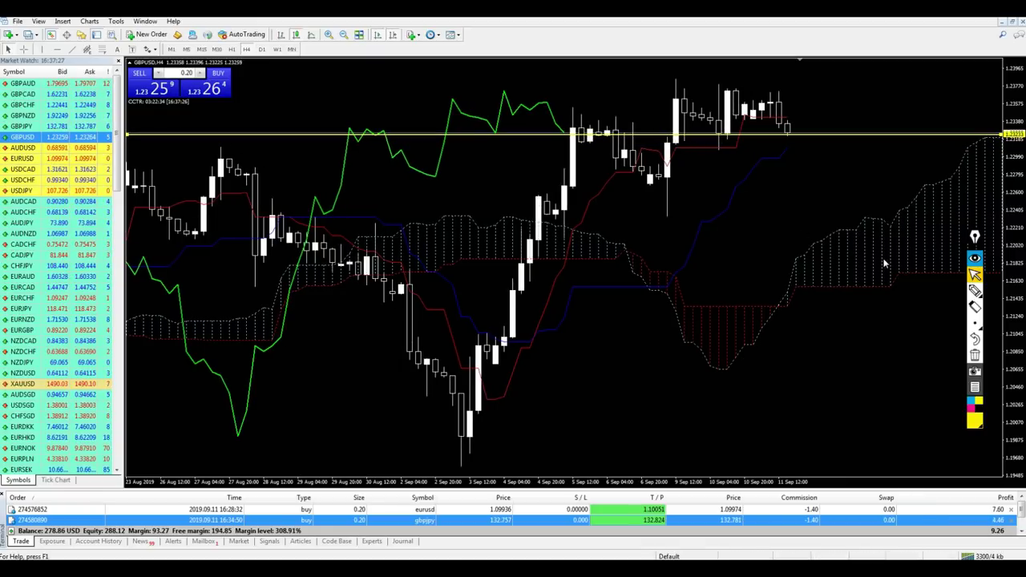
Trace the green line's low at GBPUSD's horizontal line, circle the two candle lows there, and clear the marks.
{"action": "left_click", "coordinate": [974, 291]}
{"action": "left_click", "coordinate": [975, 291]}
{"action": "mouse_move", "coordinate": [687, 144]}
{"action": "left_mouse_down"}
{"action": "mouse_move", "coordinate": [688, 156]}
{"action": "mouse_move", "coordinate": [711, 126]}
{"action": "mouse_move", "coordinate": [703, 159]}
{"action": "mouse_move", "coordinate": [717, 160]}
{"action": "left_mouse_up"}
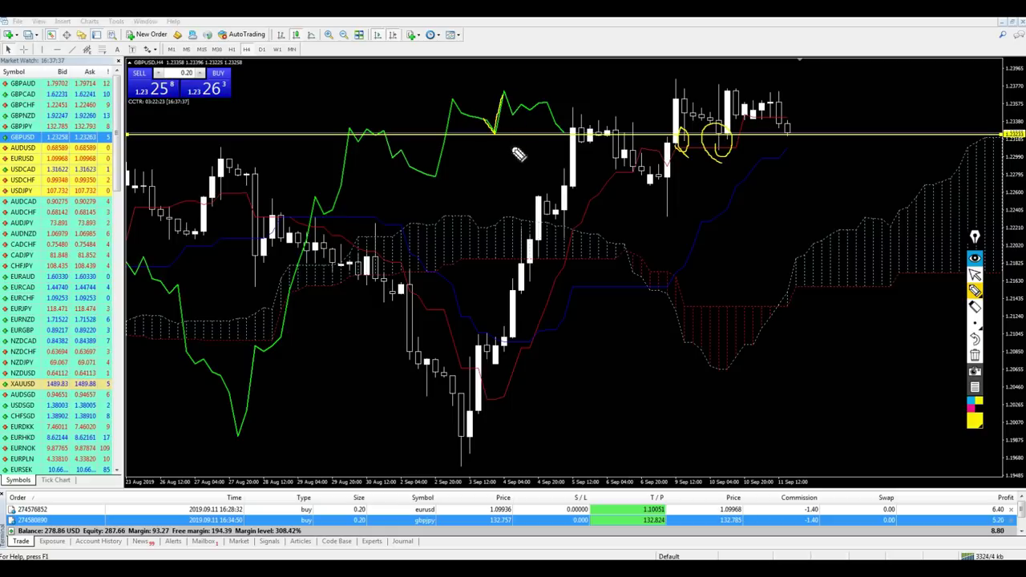
{"action": "left_click", "coordinate": [975, 274]}
{"action": "left_click", "coordinate": [974, 355]}
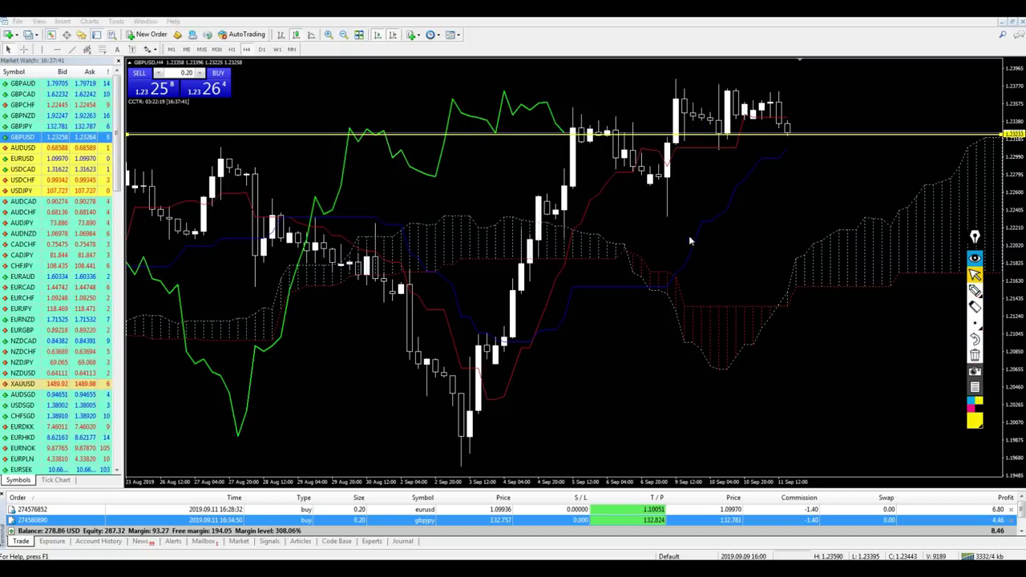
Switch GBPUSD to M15, circle the latest candles' lows at the horizontal line, and clear the mark.
{"action": "left_click", "coordinate": [201, 49]}
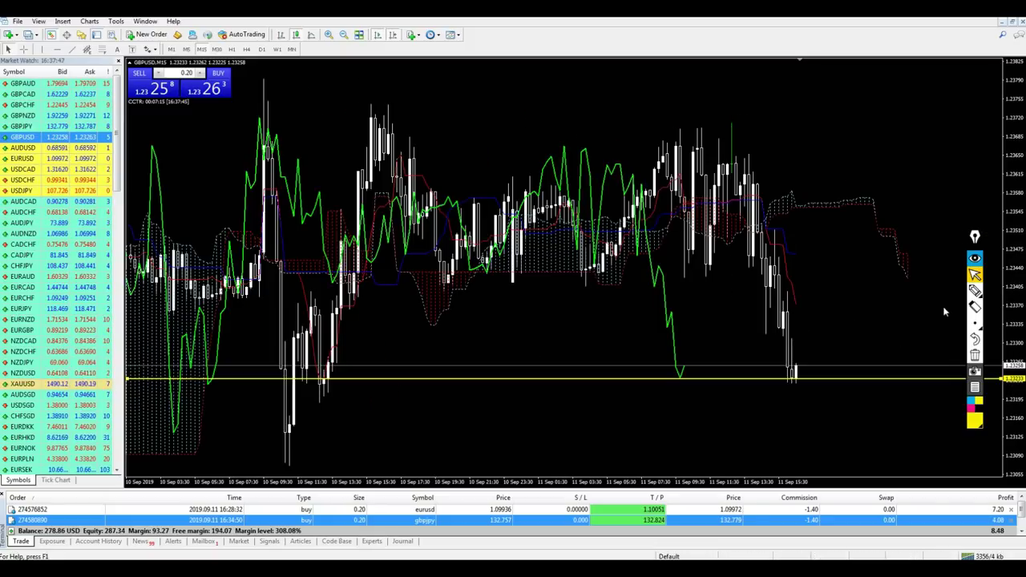
{"action": "left_click", "coordinate": [978, 290]}
{"action": "mouse_move", "coordinate": [773, 396]}
{"action": "left_mouse_down"}
{"action": "mouse_move", "coordinate": [813, 392]}
{"action": "mouse_move", "coordinate": [787, 378]}
{"action": "mouse_move", "coordinate": [781, 397]}
{"action": "left_mouse_up"}
{"action": "left_click", "coordinate": [975, 274]}
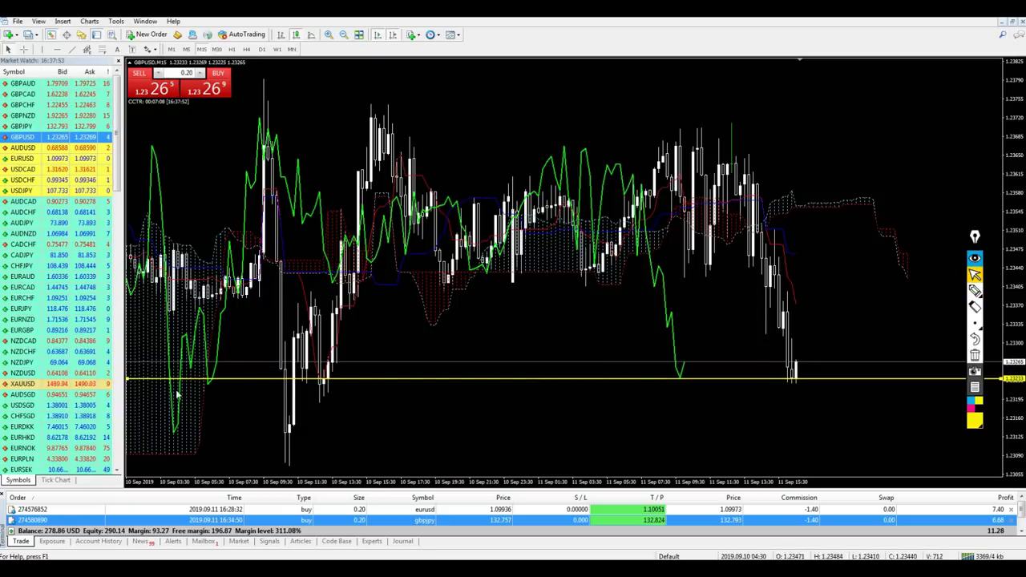
Inspect GBPUSD's latest M15 candles with the crosshair and lower the horizontal line to 1.23226.
{"action": "middle_click", "coordinate": [797, 374]}
{"action": "middle_click", "coordinate": [797, 373]}
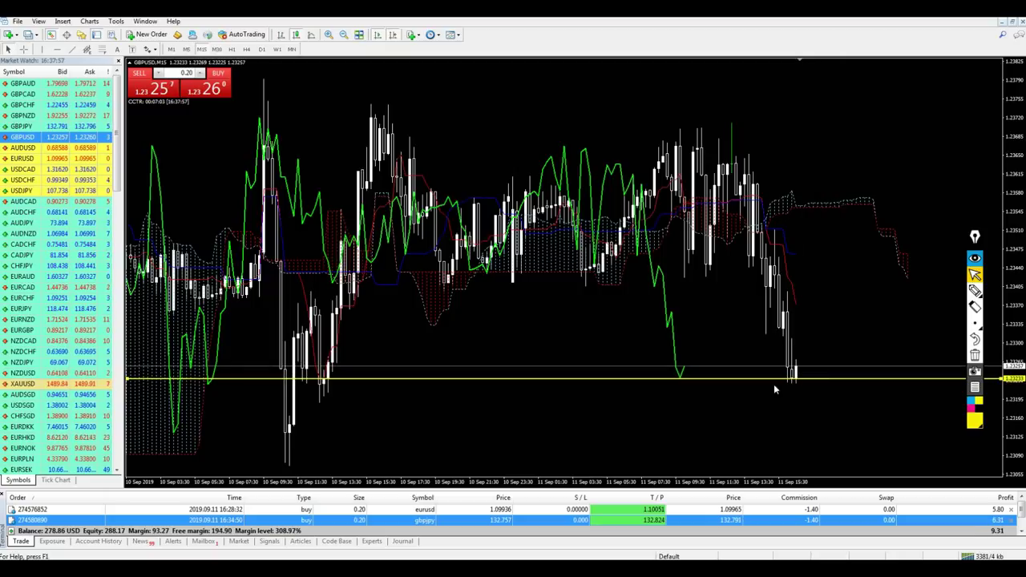
{"action": "key", "text": "minus"}
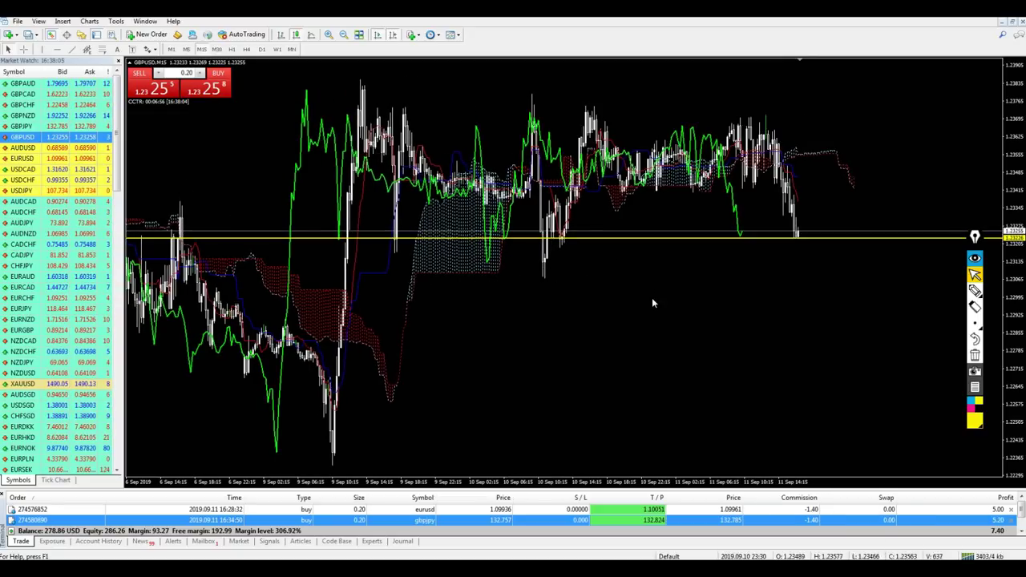
Circle GBPUSD's 10 Sep lows around the horizontal line and the earlier single candle low at the line with the yellow pen.
{"action": "left_click", "coordinate": [975, 291]}
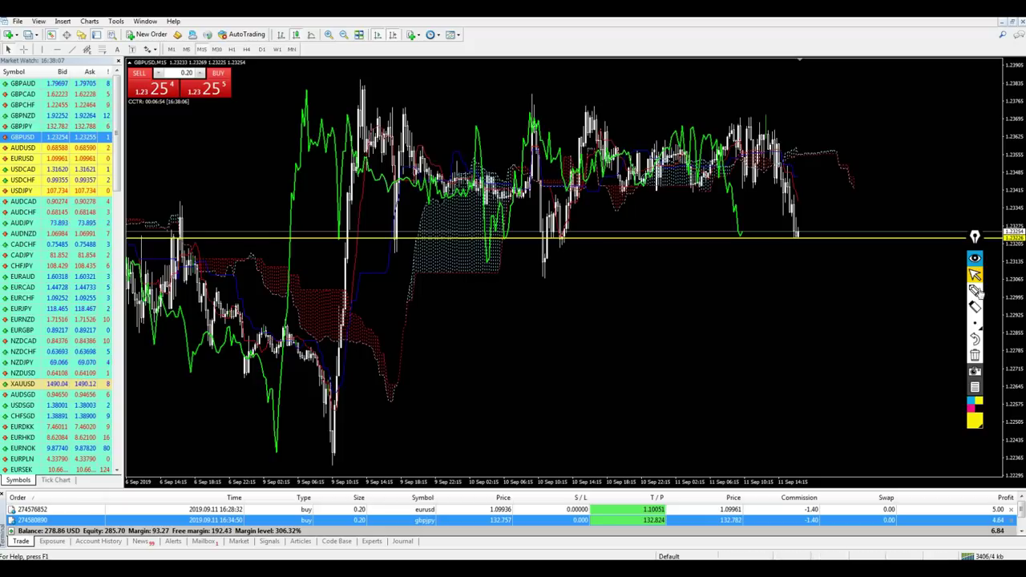
{"action": "mouse_move", "coordinate": [534, 285]}
{"action": "left_mouse_down"}
{"action": "mouse_move", "coordinate": [597, 258]}
{"action": "mouse_move", "coordinate": [548, 287]}
{"action": "left_mouse_up"}
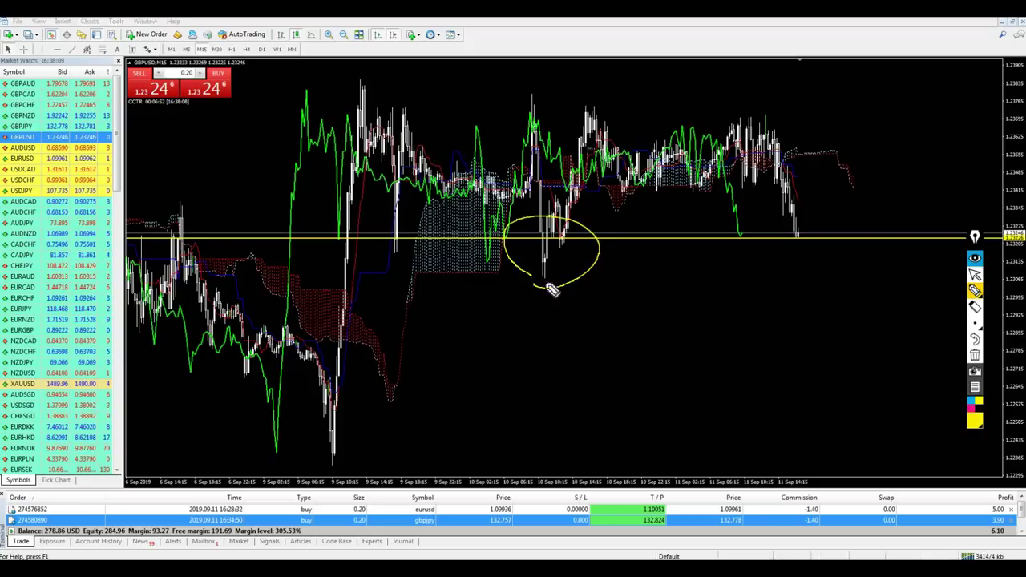
{"action": "left_click_drag", "start_coordinate": [415, 263], "coordinate": [401, 233]}
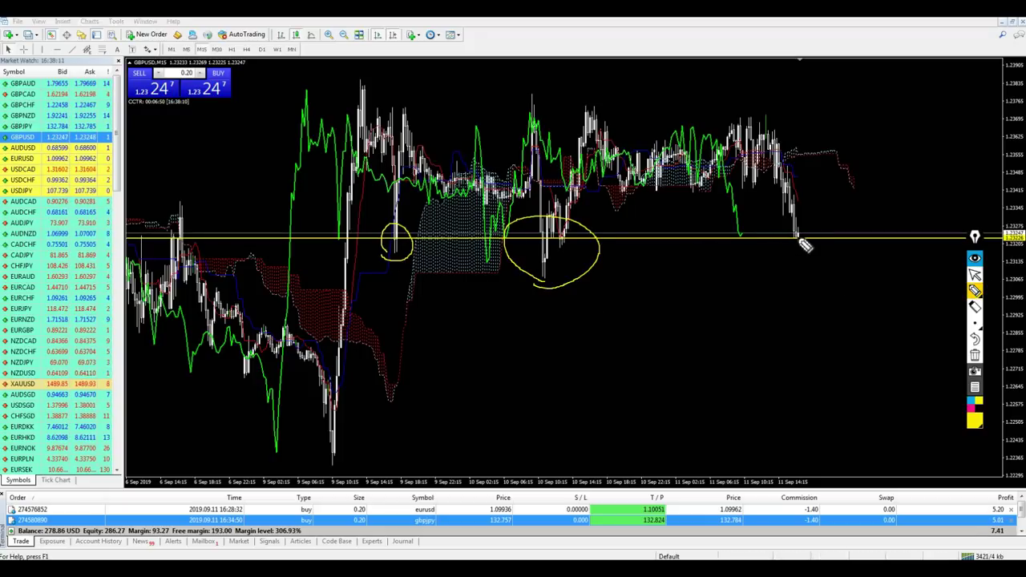
Sketch a level from the lowest circled low and a price path dipping to it before rising above the cloud, and clear all marks.
{"action": "left_click_drag", "start_coordinate": [798, 245], "coordinate": [807, 279]}
{"action": "mouse_move", "coordinate": [539, 278]}
{"action": "left_mouse_down"}
{"action": "mouse_move", "coordinate": [853, 275]}
{"action": "mouse_move", "coordinate": [842, 148]}
{"action": "left_mouse_up"}
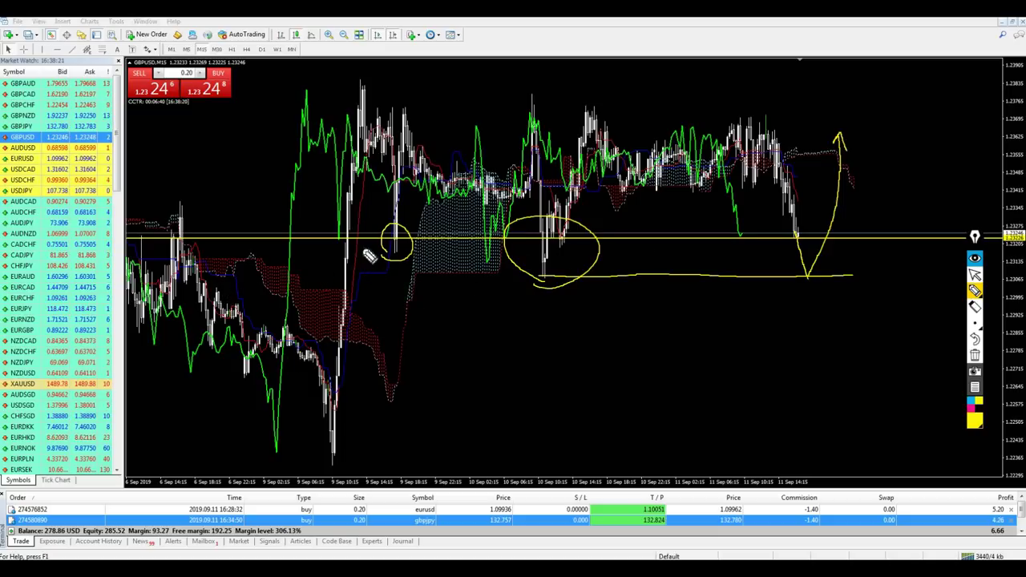
{"action": "left_click", "coordinate": [975, 275]}
{"action": "left_click", "coordinate": [975, 355]}
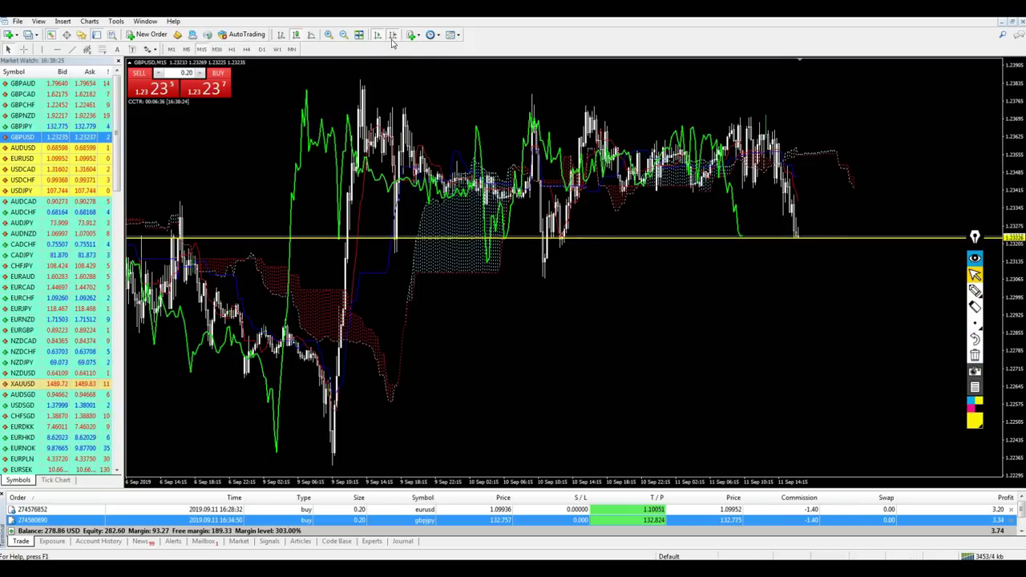
Switch the GBPUSD chart from M15 back to the H4 timeframe.
{"action": "scroll", "coordinate": [533, 281], "scroll_direction": "down", "scroll_amount": 5}
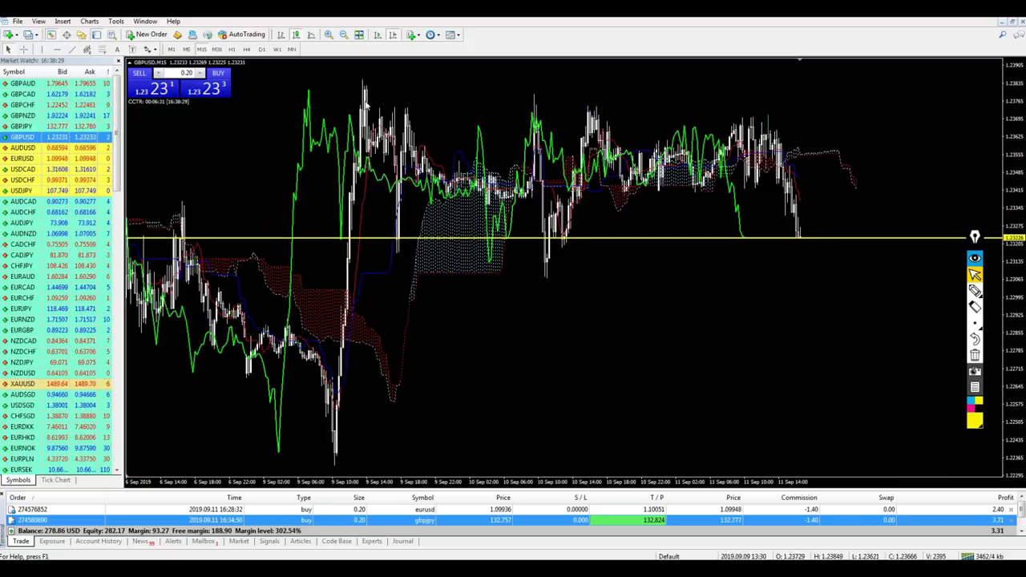
{"action": "left_click", "coordinate": [245, 49]}
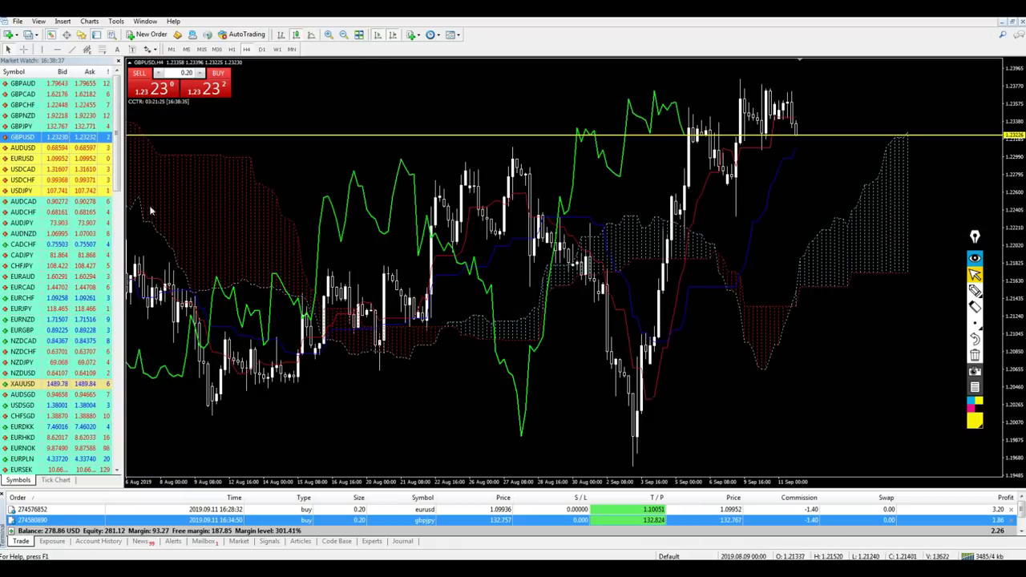
Load the AUDUSD, EURUSD and USDCAD H4 charts one after another to review their price action.
{"action": "left_click_drag", "start_coordinate": [22, 148], "coordinate": [449, 192]}
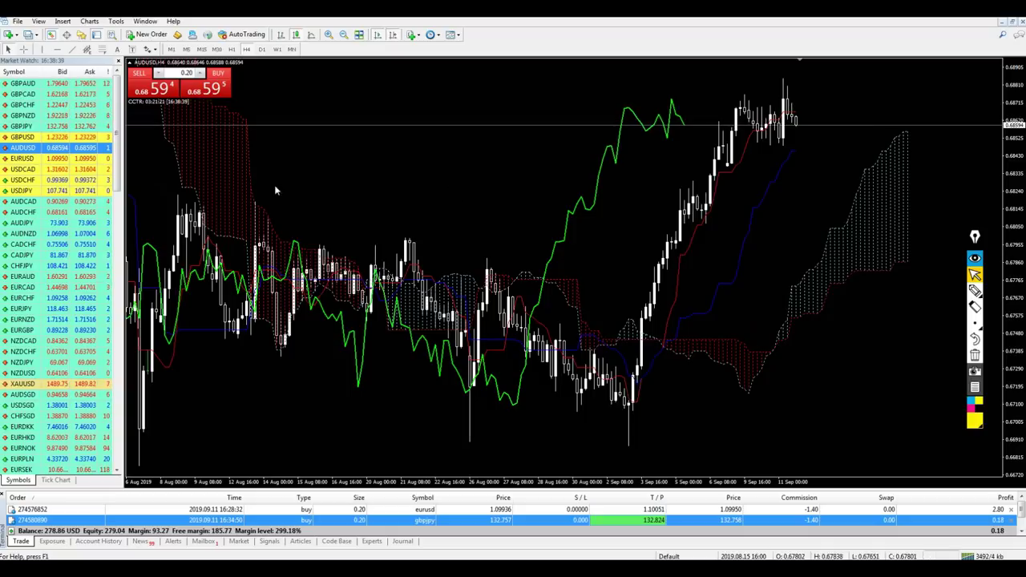
{"action": "left_click_drag", "start_coordinate": [22, 158], "coordinate": [425, 164]}
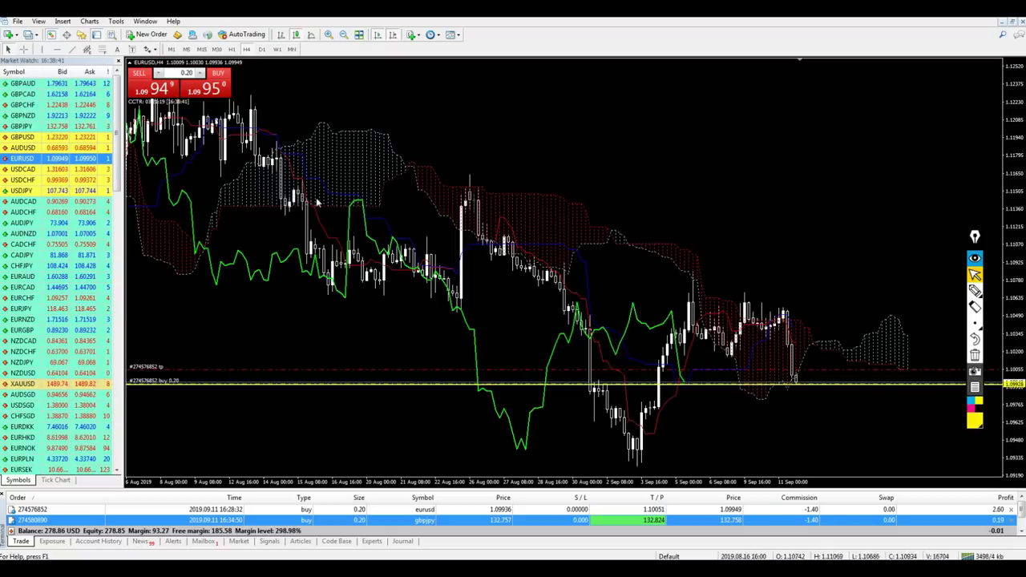
{"action": "left_click_drag", "start_coordinate": [69, 168], "coordinate": [395, 241]}
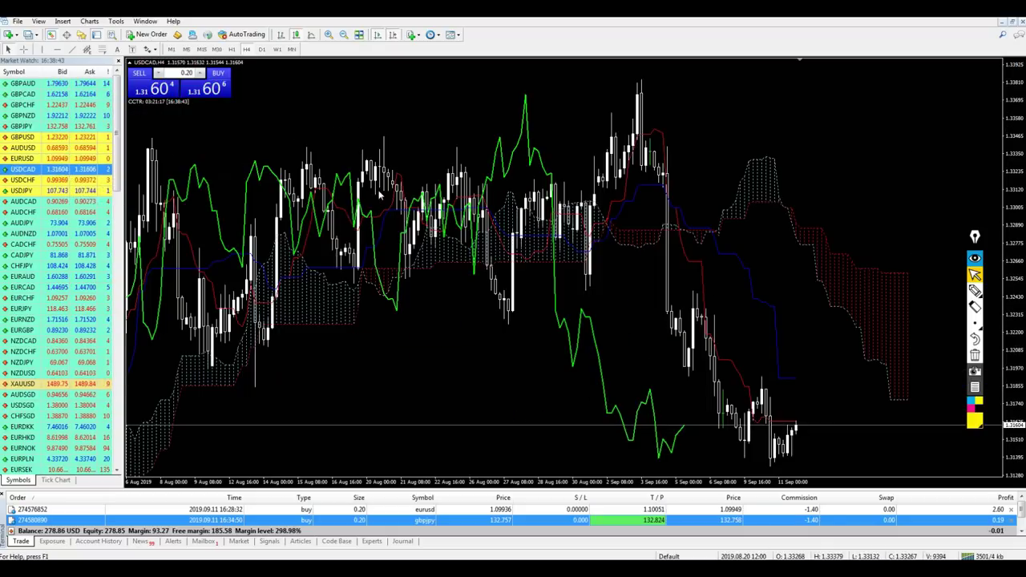
Circle two recent USDCAD candles near the red Ichimoku line, label them R1 and R2, and clear the drawings.
{"action": "key", "text": "plus"}
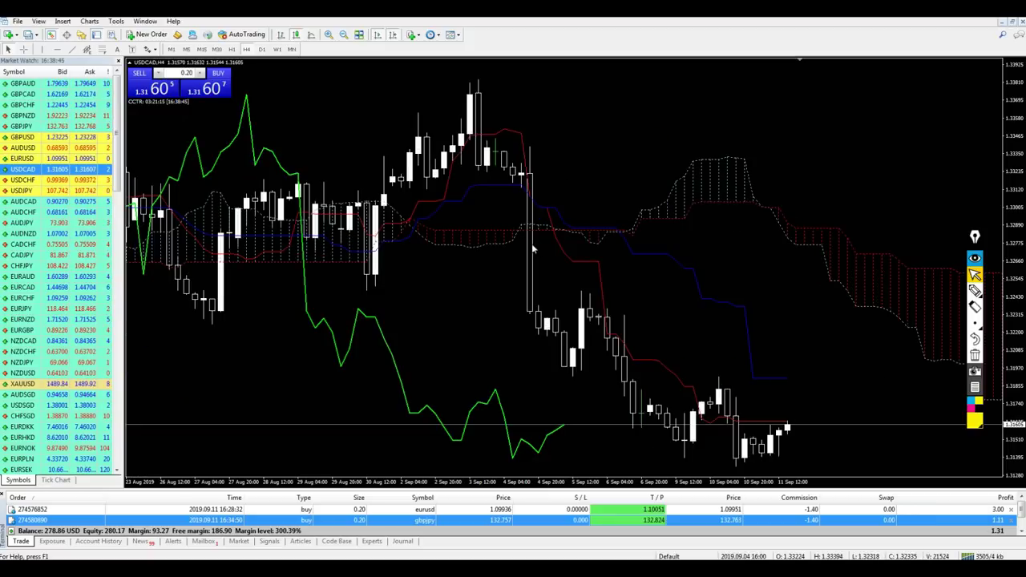
{"action": "key", "text": "plus"}
{"action": "left_click", "coordinate": [974, 290]}
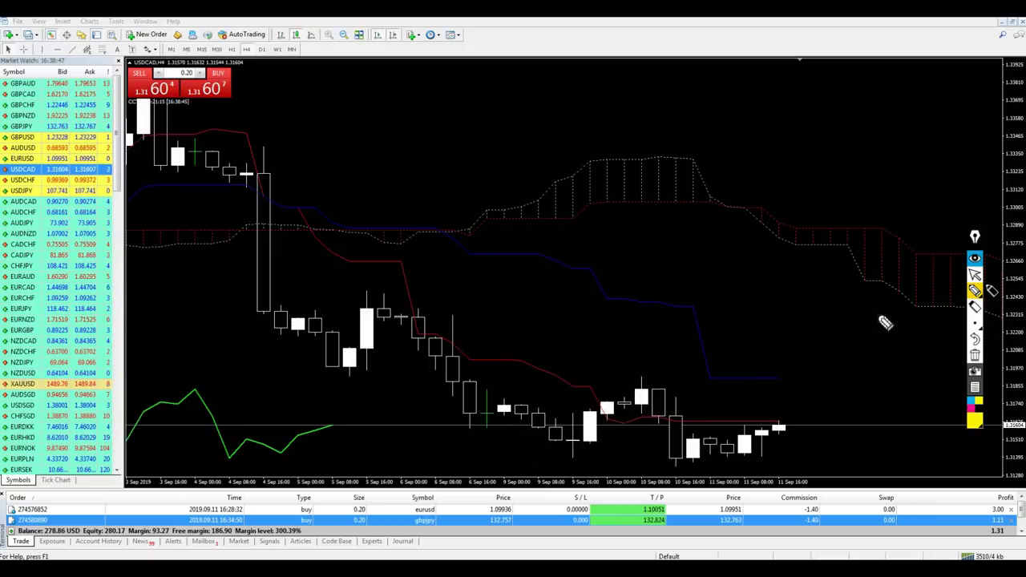
{"action": "mouse_move", "coordinate": [745, 437]}
{"action": "left_mouse_down"}
{"action": "mouse_move", "coordinate": [729, 395]}
{"action": "mouse_move", "coordinate": [744, 419]}
{"action": "mouse_move", "coordinate": [789, 383]}
{"action": "mouse_move", "coordinate": [809, 391]}
{"action": "left_mouse_up"}
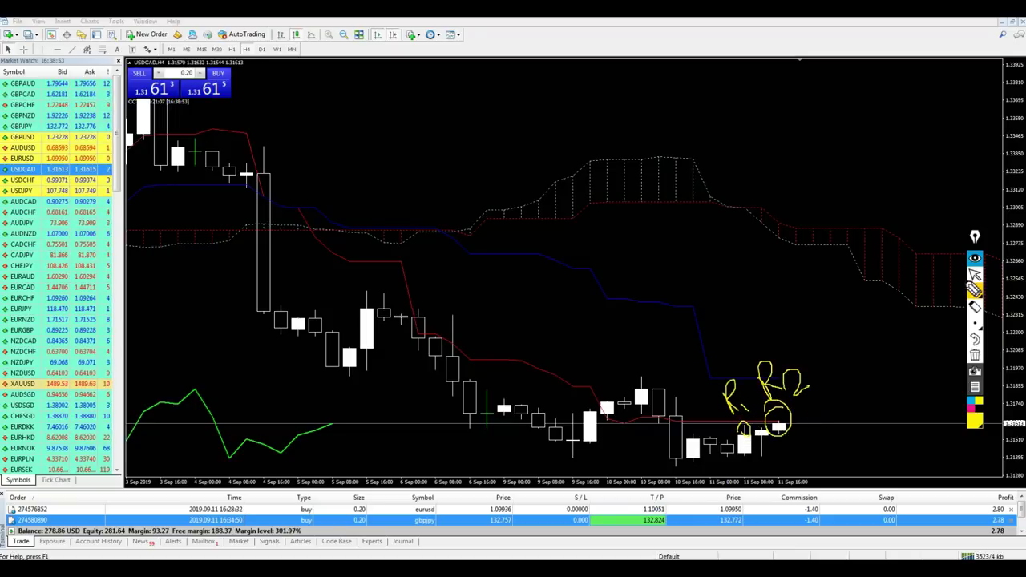
{"action": "left_click", "coordinate": [974, 356]}
Switch the USDCAD chart to the M15 timeframe and look over its recent price history.
{"action": "scroll", "coordinate": [657, 244], "scroll_direction": "down", "scroll_amount": 3}
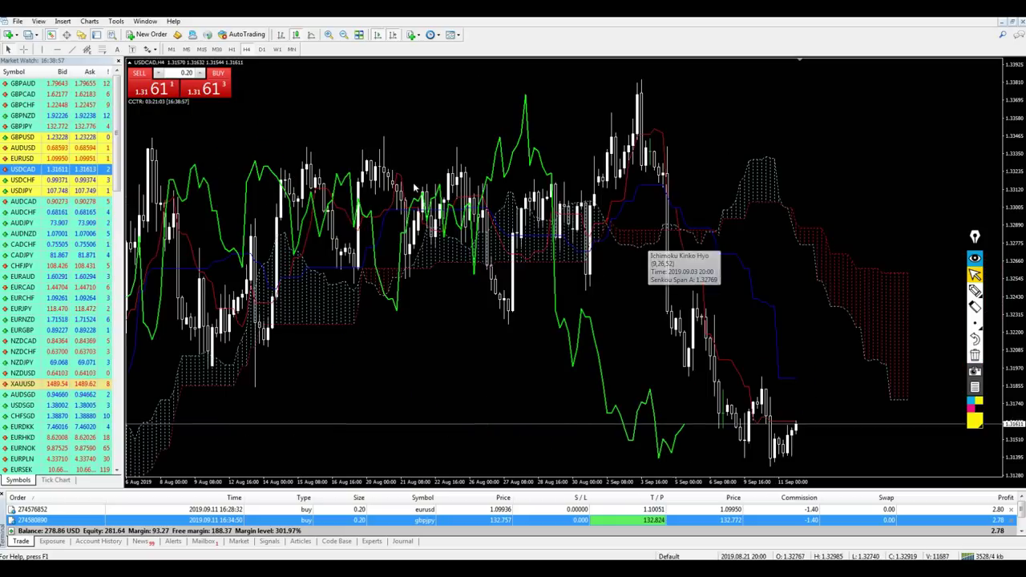
{"action": "type", "text": "M15"}
{"action": "key", "text": "Return"}
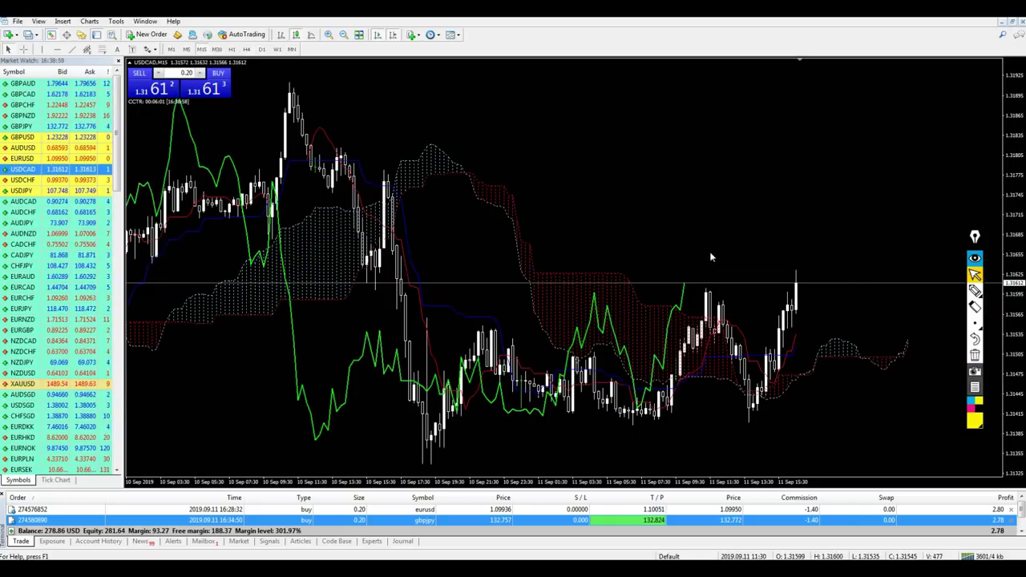
{"action": "scroll", "coordinate": [656, 252], "scroll_direction": "down", "scroll_amount": 2}
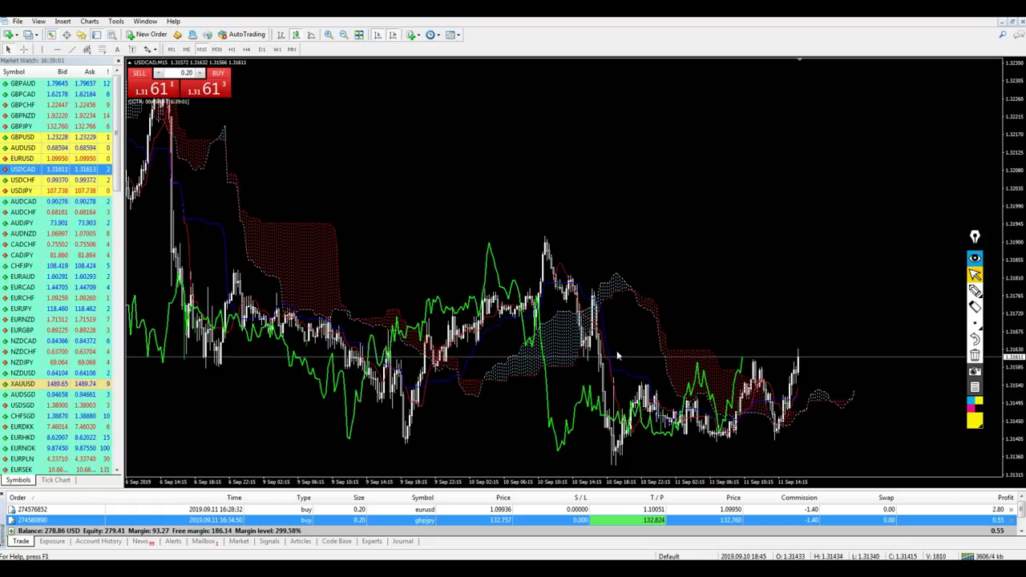
{"action": "scroll", "coordinate": [618, 355], "scroll_direction": "up", "scroll_amount": 2}
Place a horizontal line on the USDCAD M15 chart and adjust it to 1.31634.
{"action": "middle_click", "coordinate": [275, 272]}
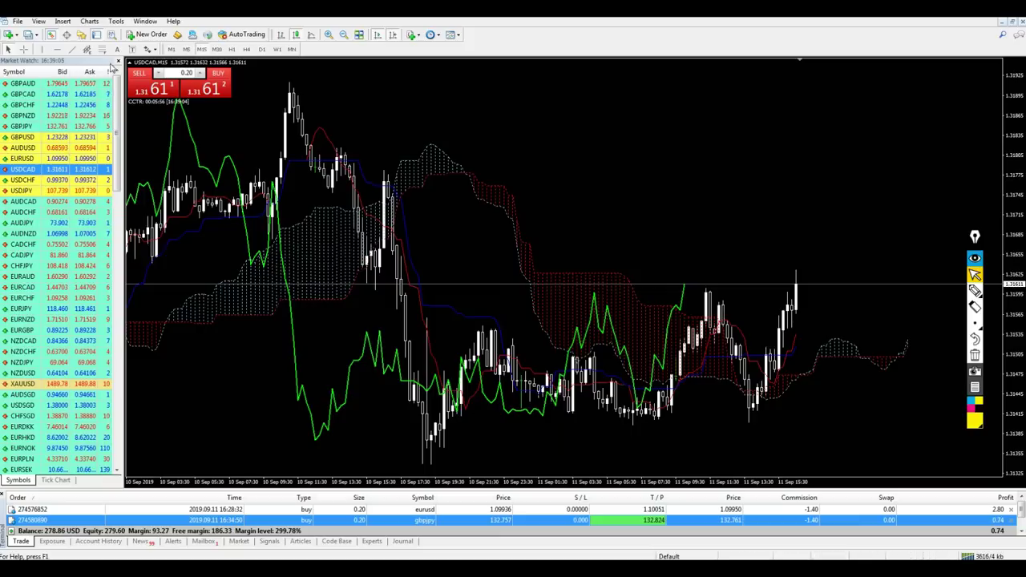
{"action": "left_click", "coordinate": [58, 50]}
{"action": "left_click", "coordinate": [271, 266]}
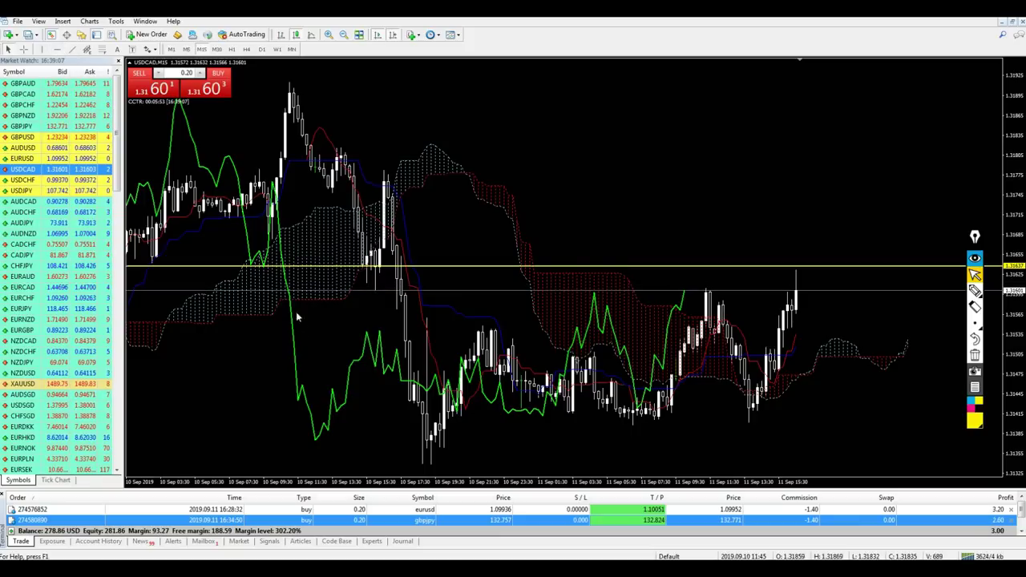
{"action": "double_click", "coordinate": [272, 266]}
{"action": "left_click_drag", "start_coordinate": [273, 266], "coordinate": [271, 273]}
Circle the green Ichimoku line's double low at the horizontal line and trace its W shape by hand.
{"action": "left_click", "coordinate": [974, 291]}
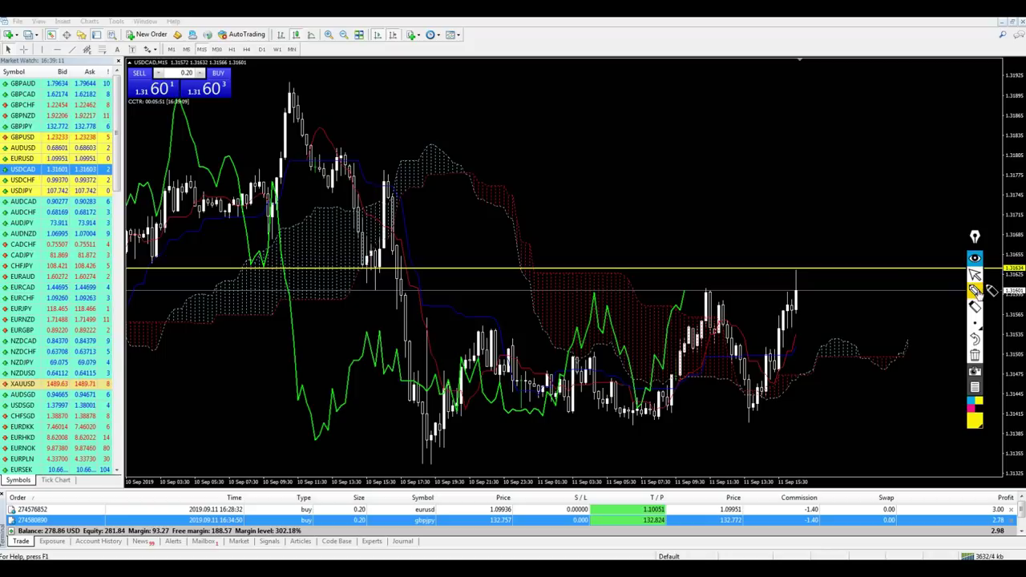
{"action": "left_click_drag", "start_coordinate": [269, 285], "coordinate": [271, 294]}
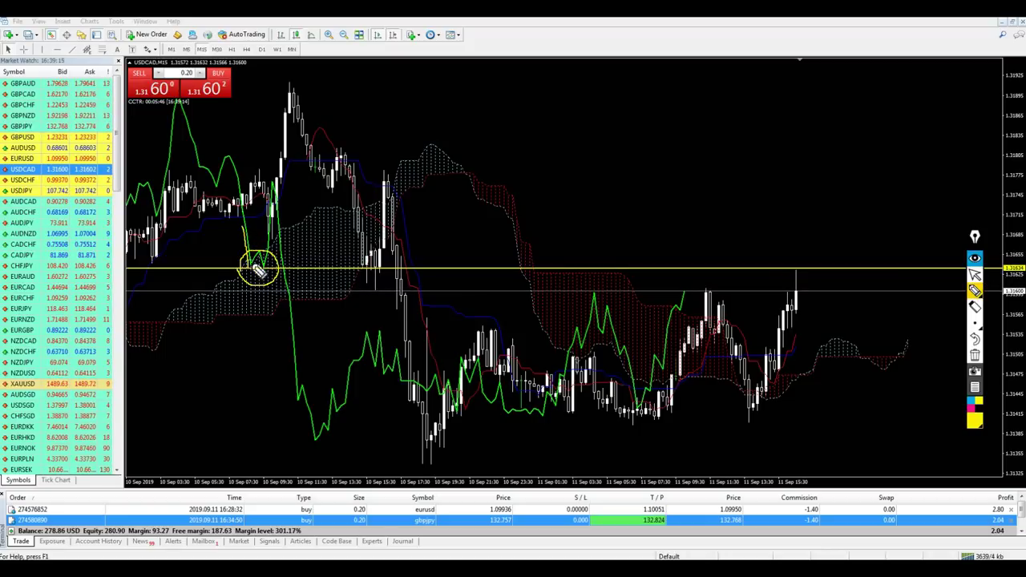
{"action": "left_click_drag", "start_coordinate": [277, 205], "coordinate": [258, 264]}
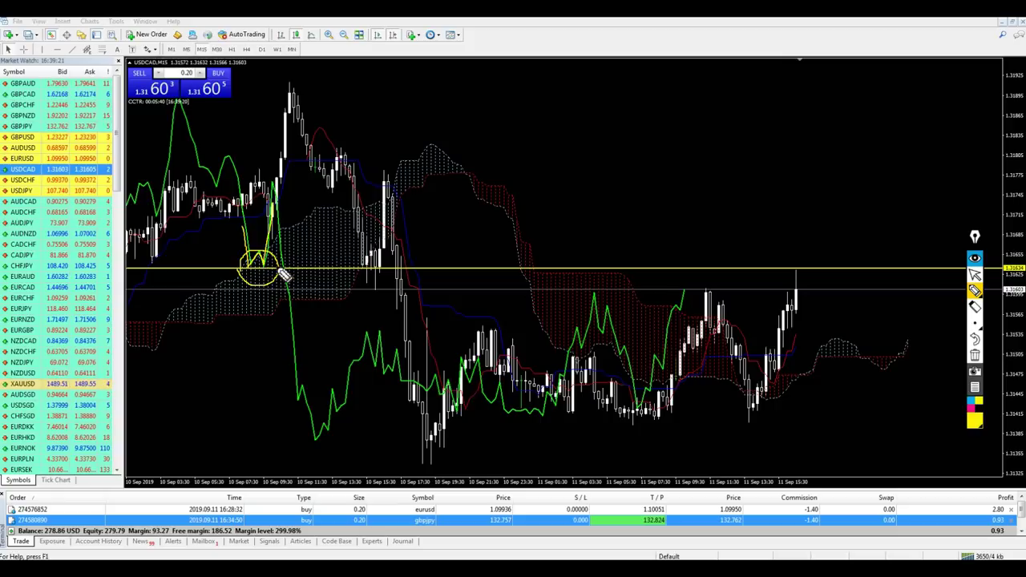
Trace the latest candle's upper wick, clear the drawings, and mark its high with a short line and downward stroke.
{"action": "left_click_drag", "start_coordinate": [798, 270], "coordinate": [796, 286]}
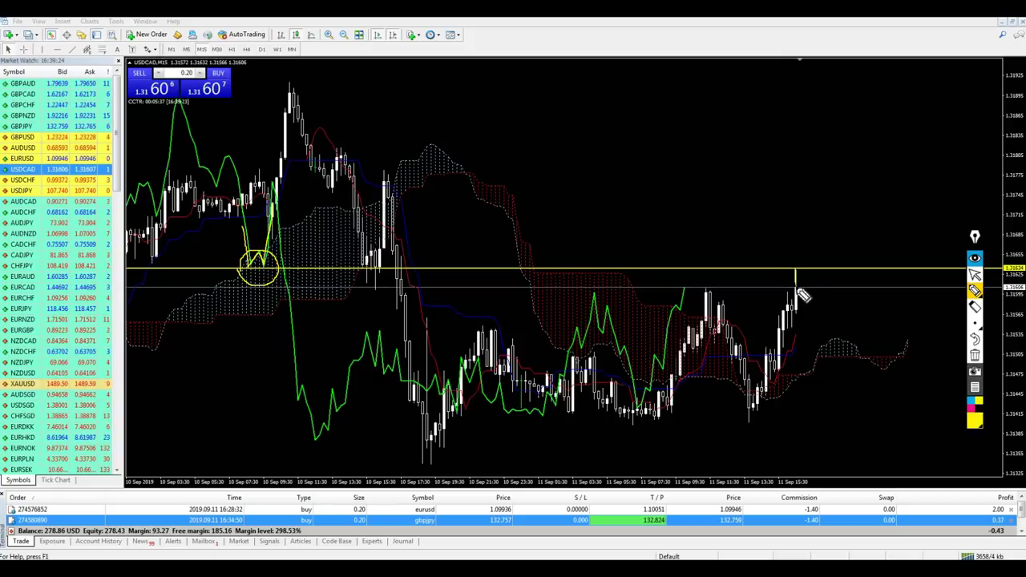
{"action": "left_click", "coordinate": [973, 356]}
{"action": "mouse_move", "coordinate": [791, 274]}
{"action": "left_mouse_down"}
{"action": "mouse_move", "coordinate": [808, 272]}
{"action": "mouse_move", "coordinate": [813, 290]}
{"action": "left_mouse_up"}
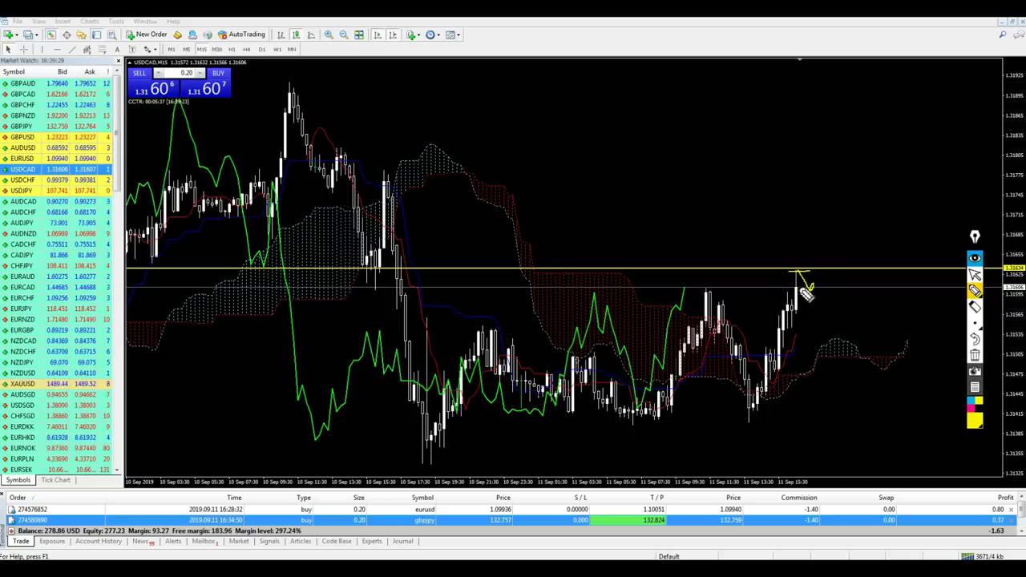
{"action": "left_click", "coordinate": [975, 356]}
Measure from the latest USDCAD candle's high near the horizontal line down to the current price with the crosshair.
{"action": "middle_click", "coordinate": [819, 282]}
{"action": "mouse_move", "coordinate": [798, 289]}
{"action": "left_mouse_down"}
{"action": "mouse_move", "coordinate": [800, 273]}
{"action": "mouse_move", "coordinate": [806, 293]}
{"action": "left_mouse_up"}
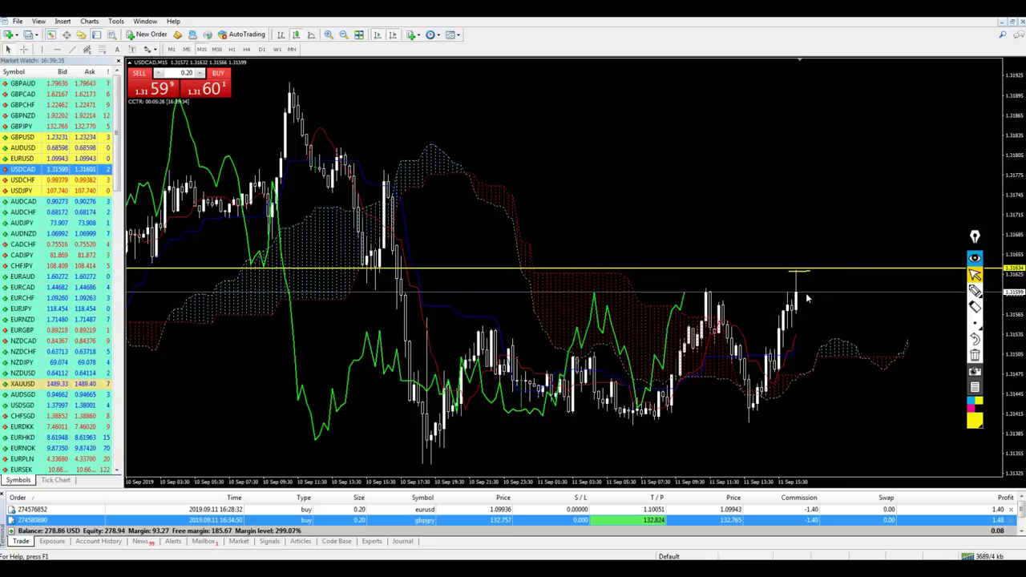
{"action": "mouse_move", "coordinate": [794, 315]}
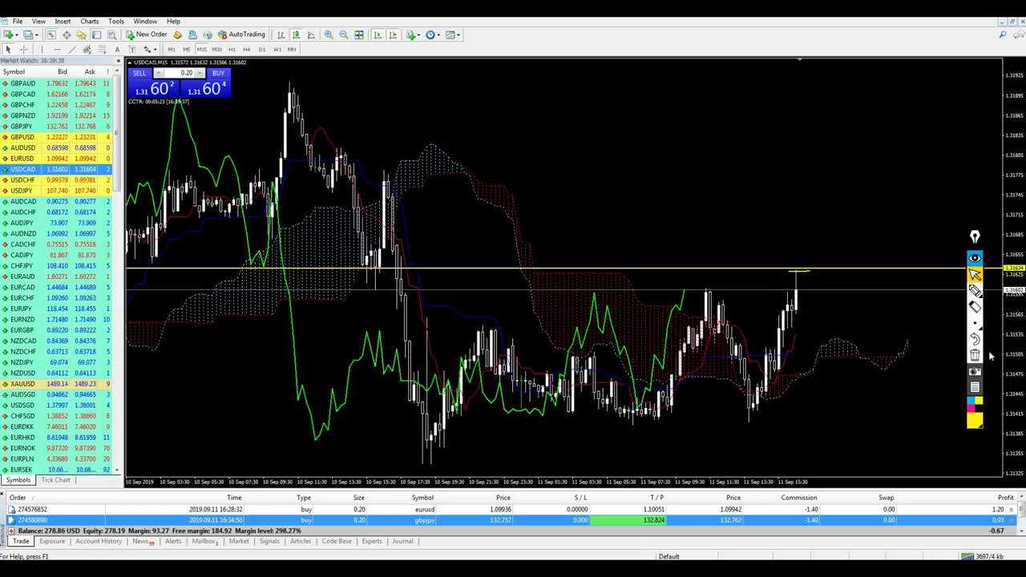
{"action": "middle_click", "coordinate": [795, 286]}
{"action": "left_click_drag", "start_coordinate": [798, 278], "coordinate": [802, 275]}
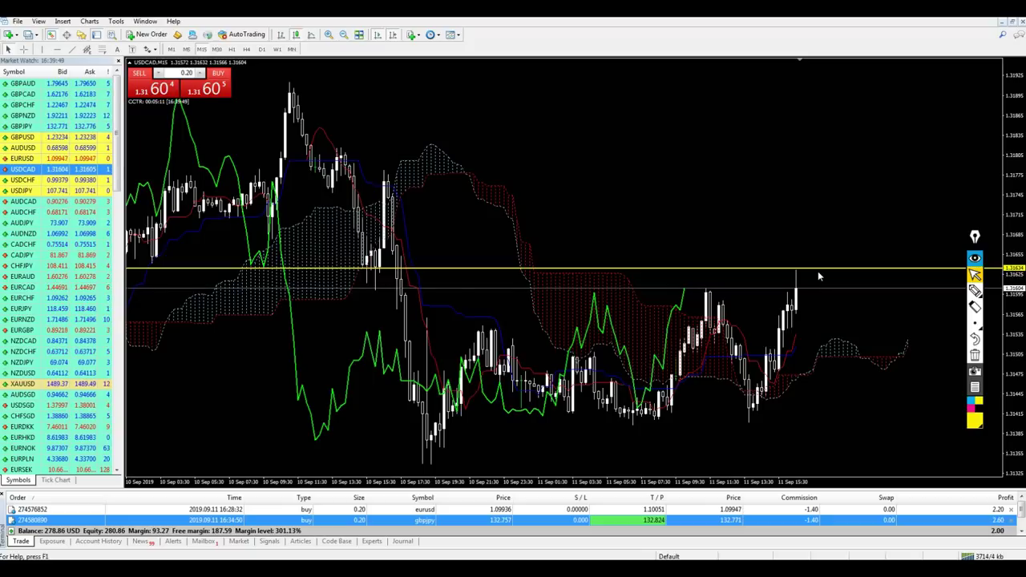
{"action": "middle_click", "coordinate": [804, 295]}
{"action": "left_click", "coordinate": [790, 232]}
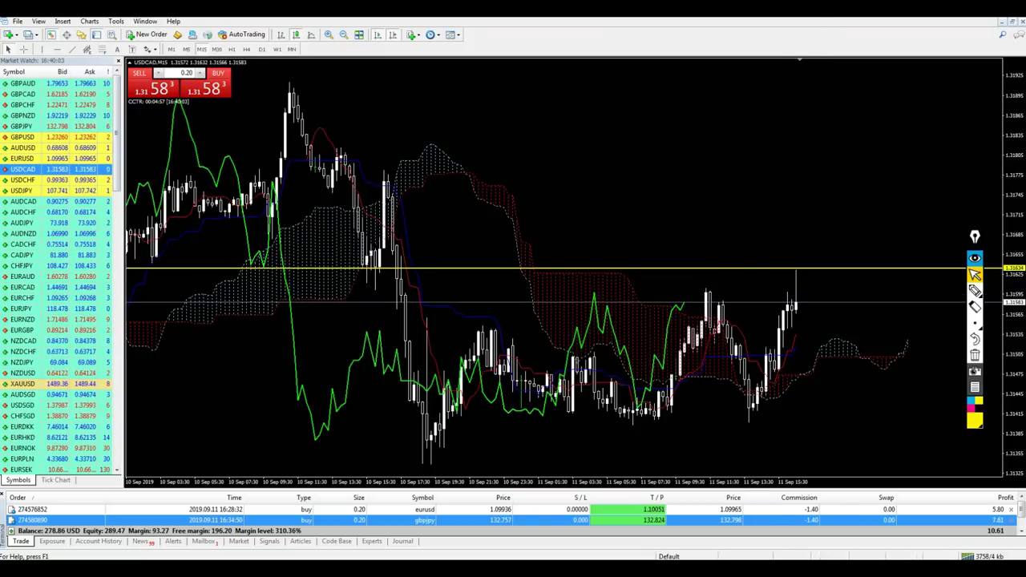
{"action": "middle_click", "coordinate": [789, 271]}
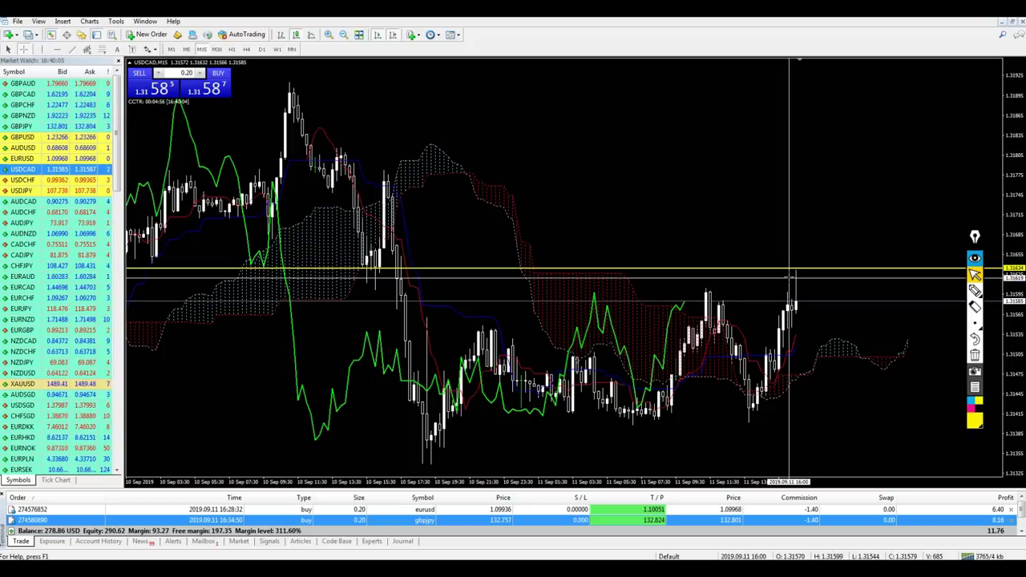
{"action": "left_click_drag", "start_coordinate": [790, 271], "coordinate": [797, 306]}
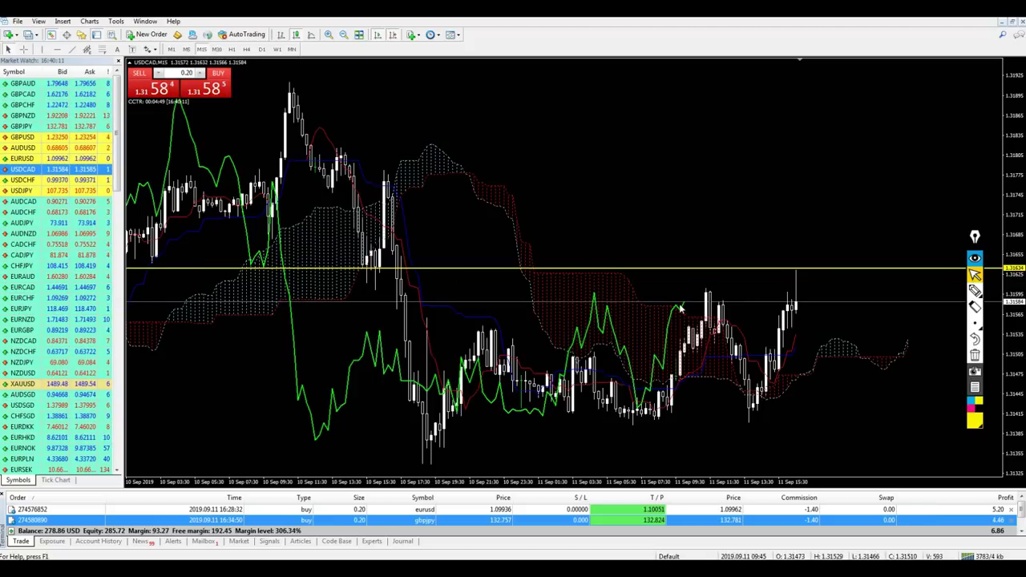
Return the chart to the H4 timeframe and review USDCHF and USDJPY.
{"action": "type", "text": "H4"}
{"action": "key", "text": "Return"}
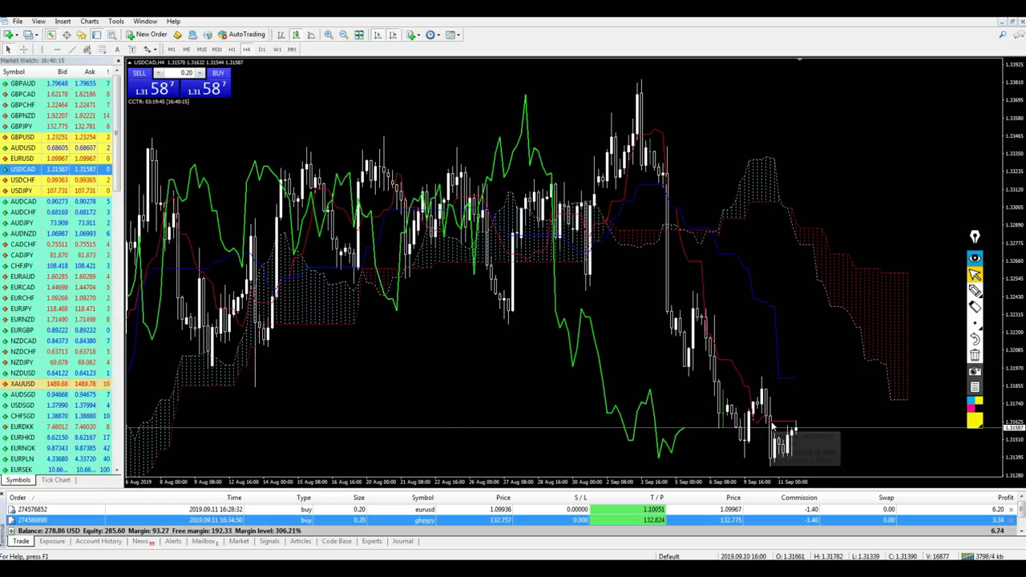
{"action": "left_click_drag", "start_coordinate": [12, 182], "coordinate": [265, 233]}
{"action": "left_click_drag", "start_coordinate": [93, 193], "coordinate": [401, 201]}
Review the Australian dollar crosses AUDCAD, AUDCHF, AUDJPY and AUDNZD on H4.
{"action": "left_click_drag", "start_coordinate": [469, 206], "coordinate": [465, 210]}
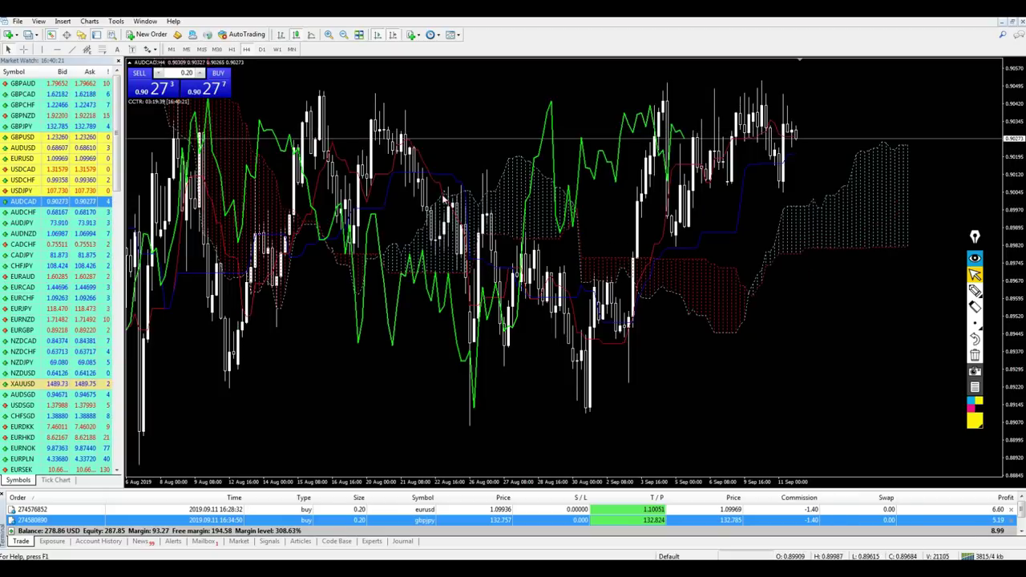
{"action": "left_click_drag", "start_coordinate": [75, 213], "coordinate": [380, 225]}
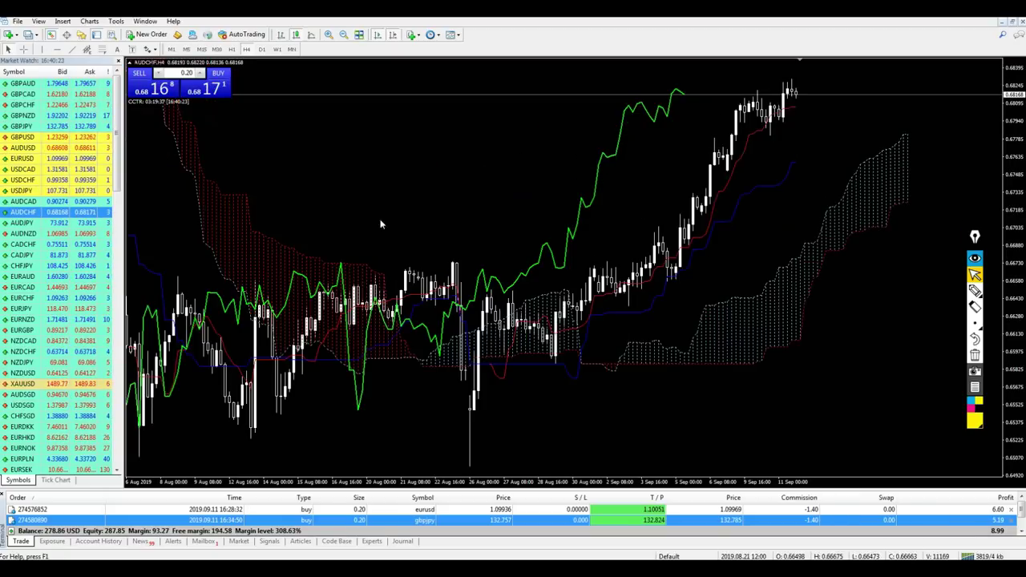
{"action": "left_click_drag", "start_coordinate": [67, 223], "coordinate": [481, 213]}
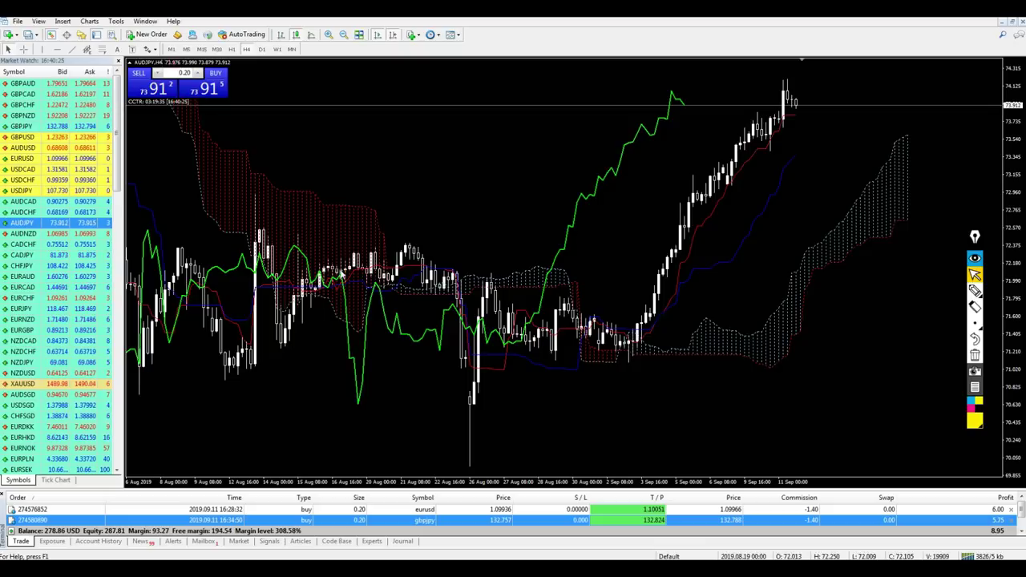
{"action": "left_click_drag", "start_coordinate": [103, 234], "coordinate": [315, 235]}
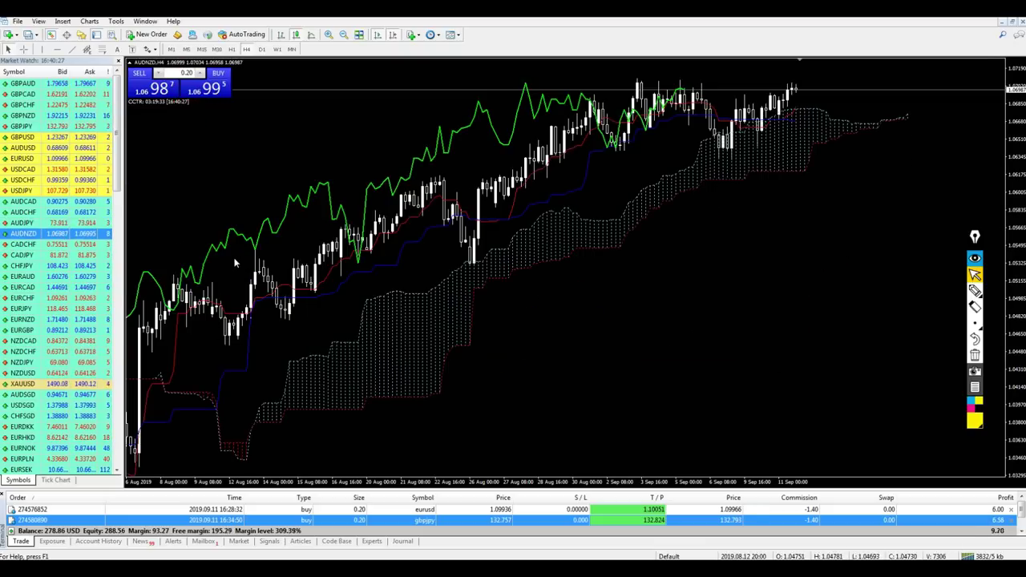
Review the CADCHF, CADJPY and CHFJPY charts on H4.
{"action": "left_click_drag", "start_coordinate": [108, 244], "coordinate": [370, 229]}
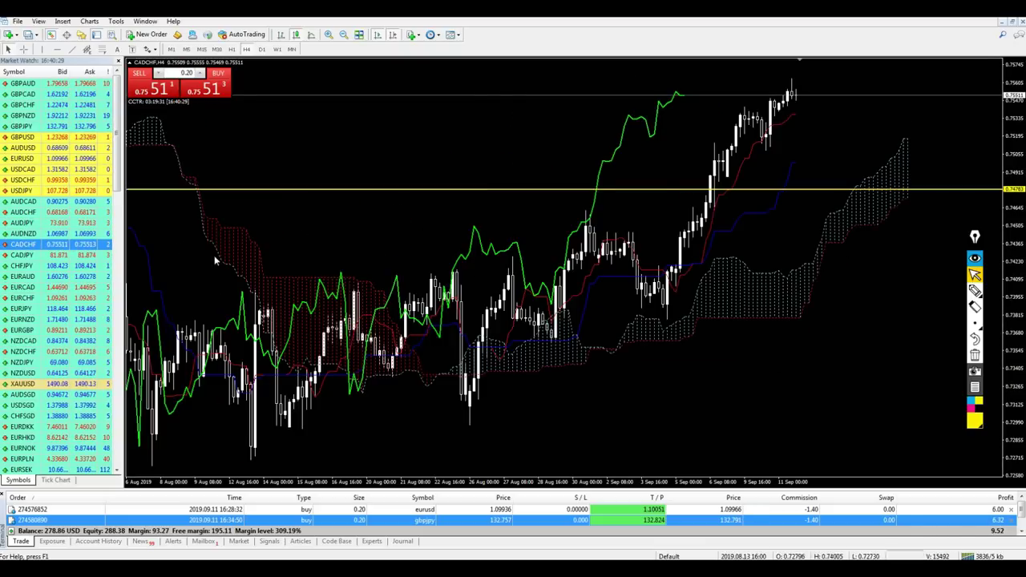
{"action": "left_click_drag", "start_coordinate": [80, 255], "coordinate": [431, 240]}
{"action": "left_click_drag", "start_coordinate": [80, 265], "coordinate": [374, 265]}
Review the euro crosses from EURAUD and EURCAD through EURCHF, EURJPY and EURGBP on H4.
{"action": "left_click_drag", "start_coordinate": [80, 275], "coordinate": [184, 344]}
{"action": "left_click_drag", "start_coordinate": [46, 286], "coordinate": [317, 290]}
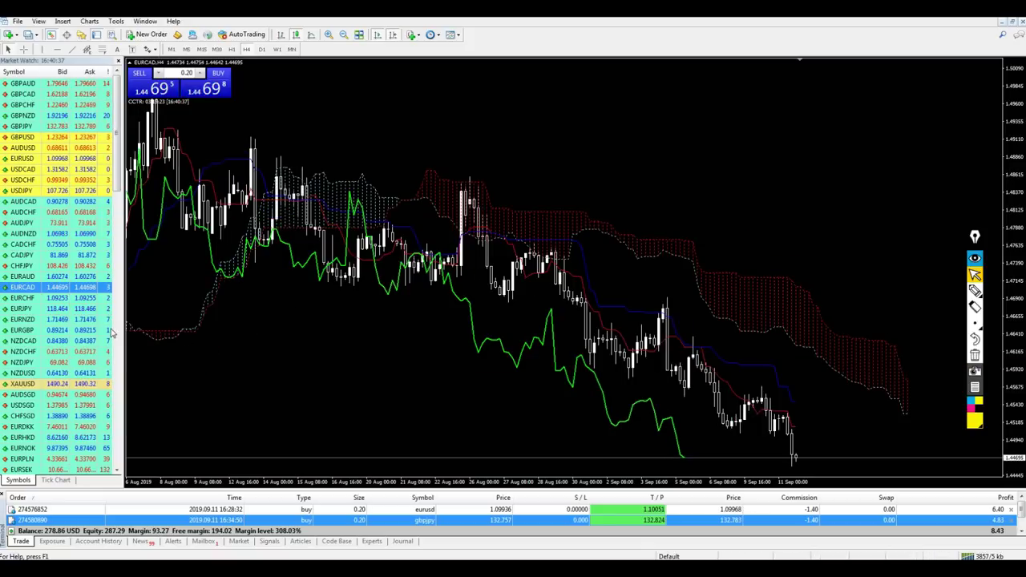
{"action": "left_click_drag", "start_coordinate": [46, 297], "coordinate": [291, 303]}
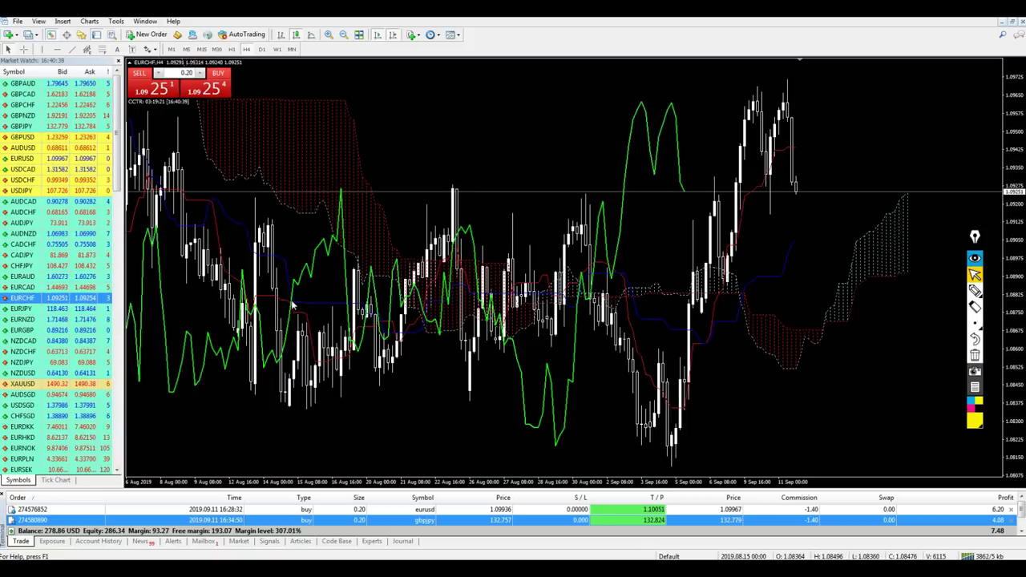
{"action": "left_click_drag", "start_coordinate": [70, 309], "coordinate": [384, 350]}
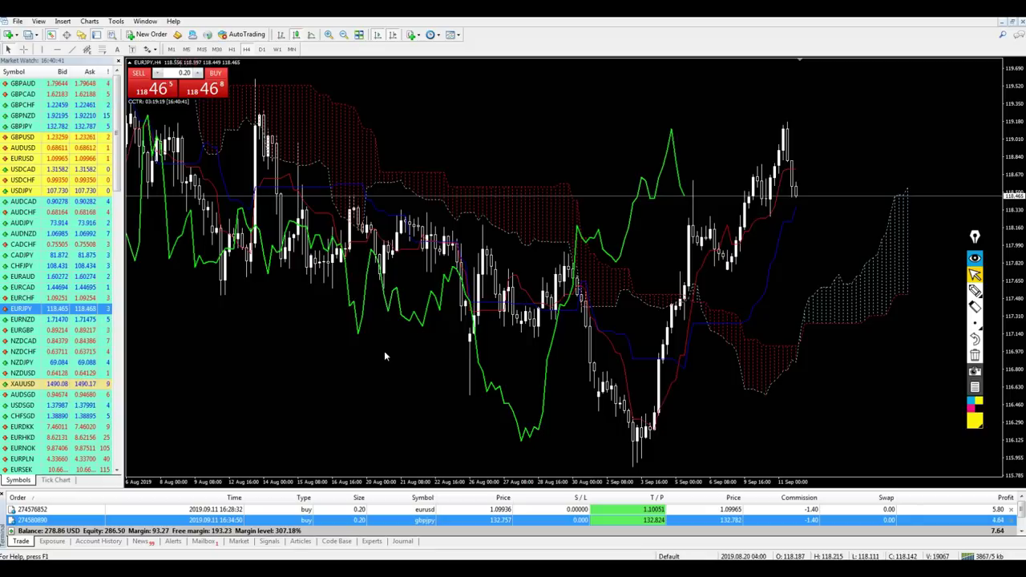
{"action": "left_click_drag", "start_coordinate": [67, 322], "coordinate": [444, 330]}
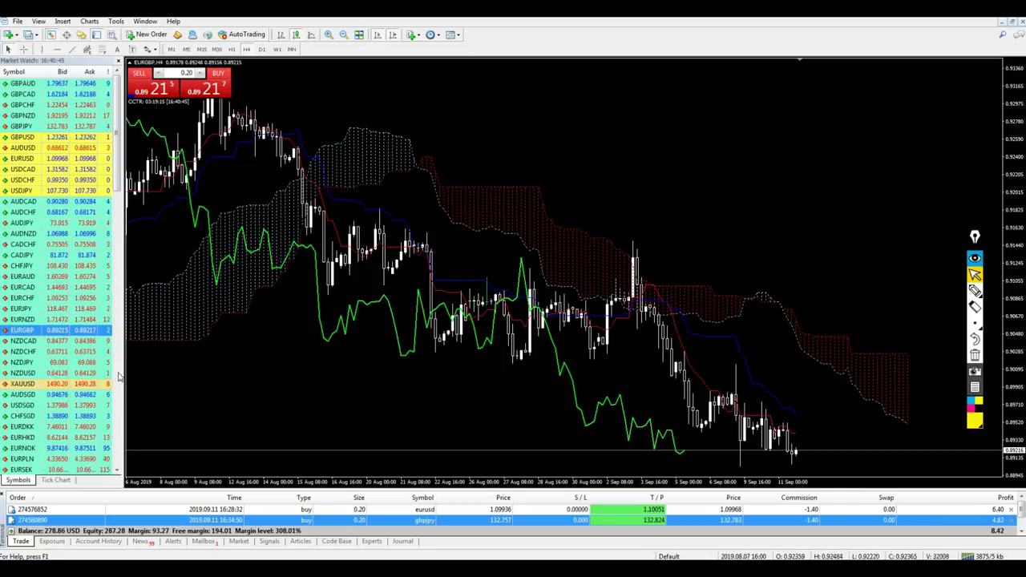
Review the New Zealand dollar crosses NZDCAD and NZDCHF on H4.
{"action": "left_click_drag", "start_coordinate": [68, 340], "coordinate": [394, 324]}
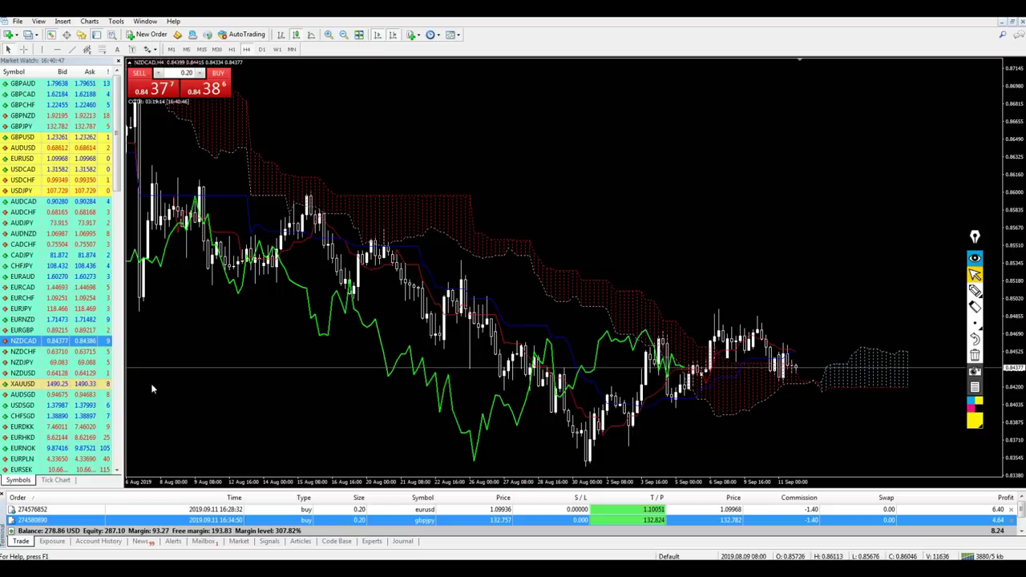
{"action": "left_click_drag", "start_coordinate": [380, 347], "coordinate": [437, 340]}
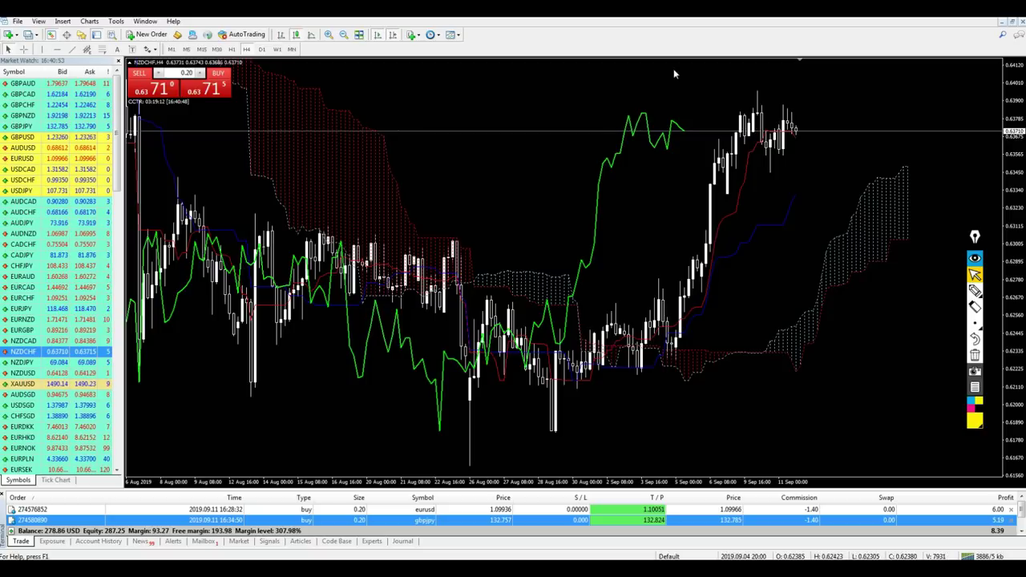
{"action": "left_click", "coordinate": [1002, 19]}
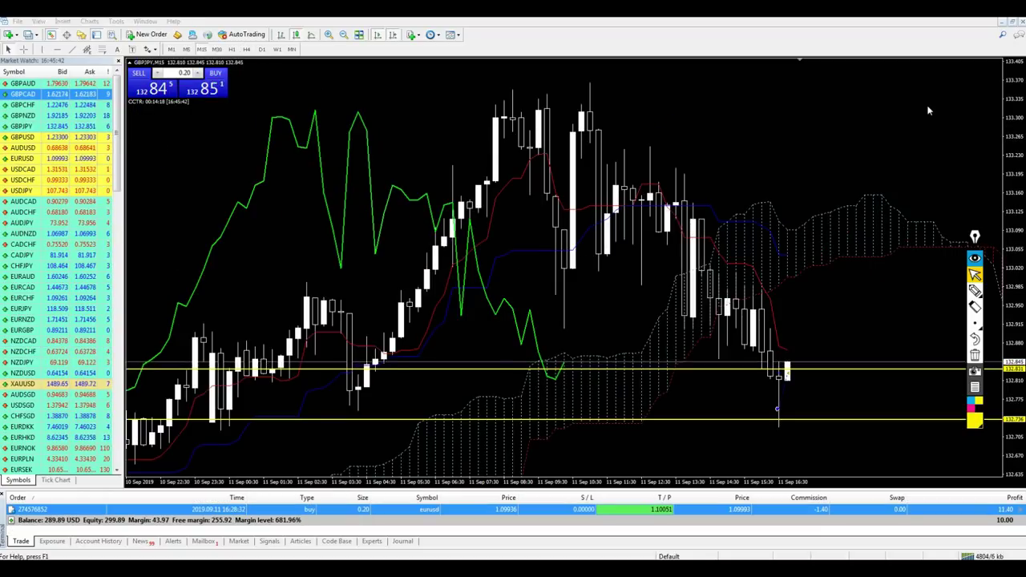
Measure the rebound from the latest low on GBPJPY M15 and the distance from price to the EURUSD trade's take-profit.
{"action": "middle_click", "coordinate": [790, 409]}
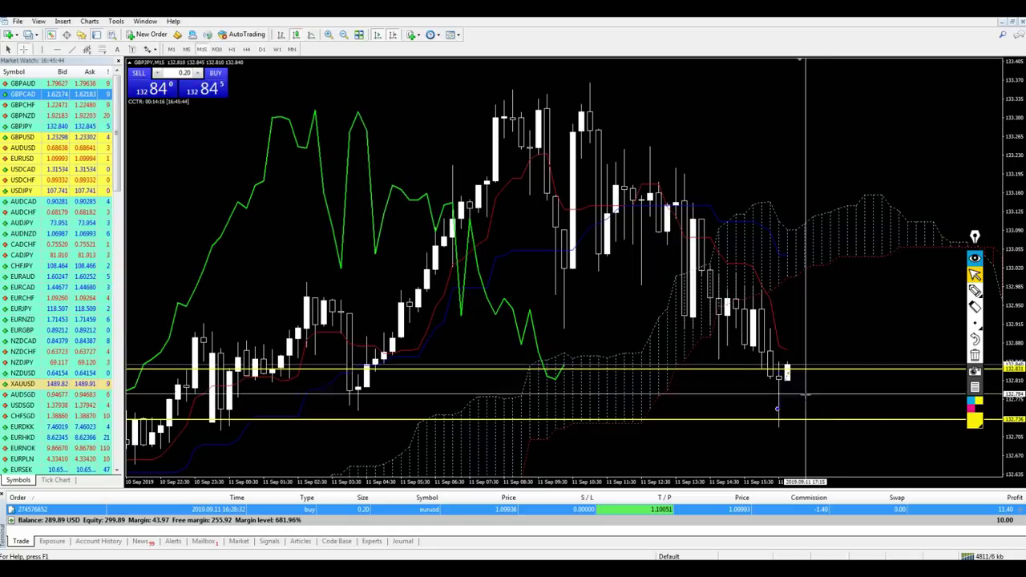
{"action": "left_click_drag", "start_coordinate": [794, 409], "coordinate": [791, 376]}
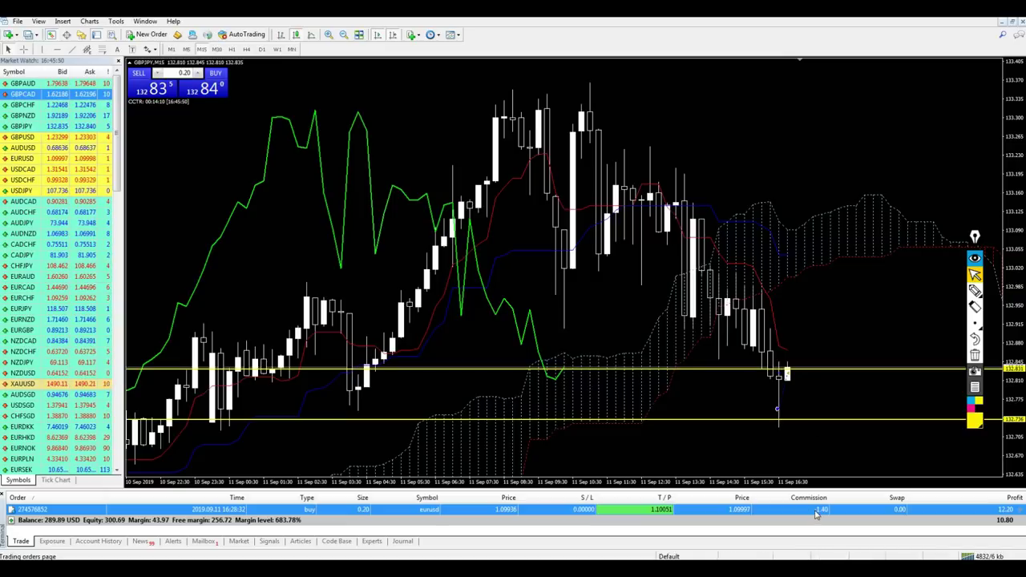
{"action": "key", "text": "ctrl+Tab"}
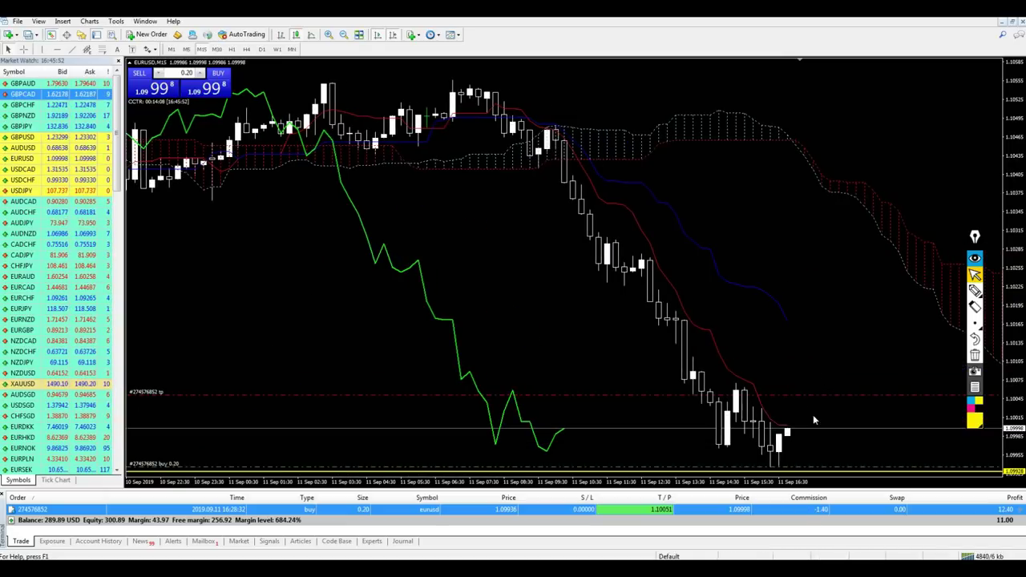
{"action": "left_click_drag", "start_coordinate": [792, 431], "coordinate": [795, 399]}
{"action": "key", "text": "minus"}
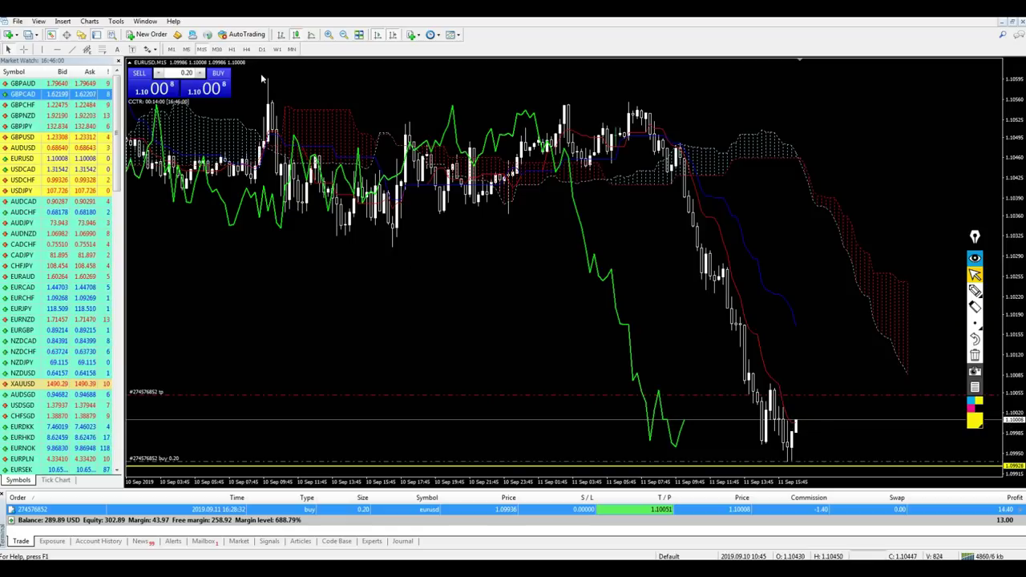
Review GBPCHF, GBPNZD, GBPJPY and GBPUSD, plus AUDUSD, EURUSD and USDCAD, on the H1 chart.
{"action": "left_click", "coordinate": [231, 48]}
{"action": "left_click_drag", "start_coordinate": [24, 105], "coordinate": [483, 195]}
{"action": "left_click_drag", "start_coordinate": [24, 115], "coordinate": [355, 151]}
{"action": "left_click_drag", "start_coordinate": [24, 126], "coordinate": [312, 183]}
{"action": "left_click_drag", "start_coordinate": [24, 138], "coordinate": [181, 229]}
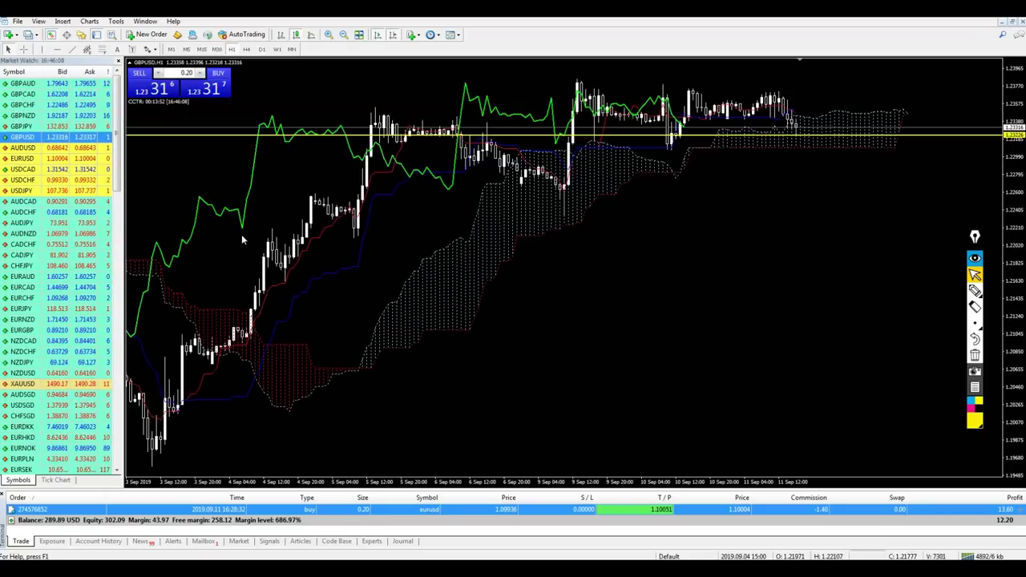
{"action": "left_click_drag", "start_coordinate": [24, 148], "coordinate": [128, 182]}
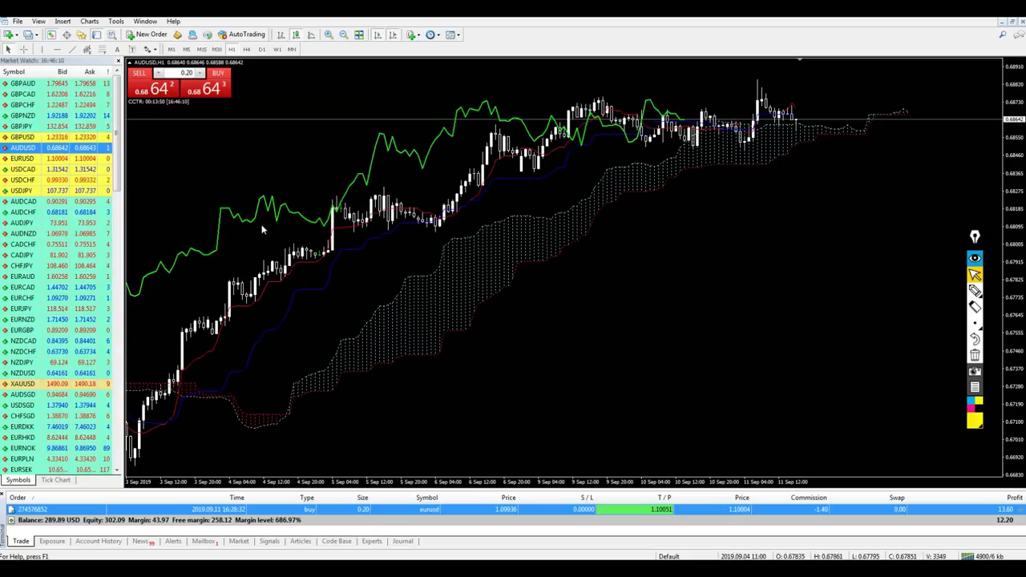
{"action": "left_click_drag", "start_coordinate": [80, 158], "coordinate": [160, 184]}
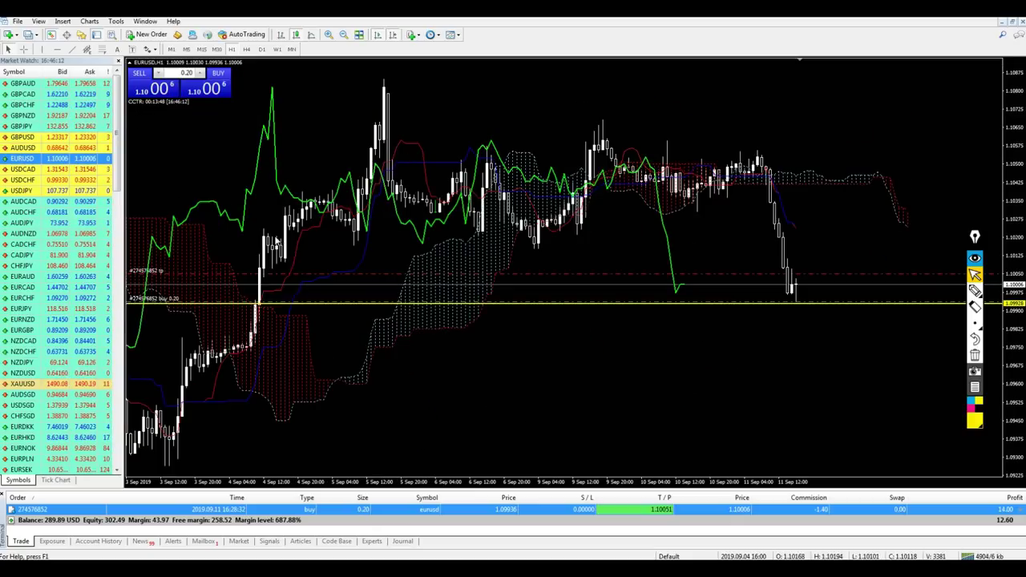
{"action": "left_click_drag", "start_coordinate": [68, 170], "coordinate": [549, 172]}
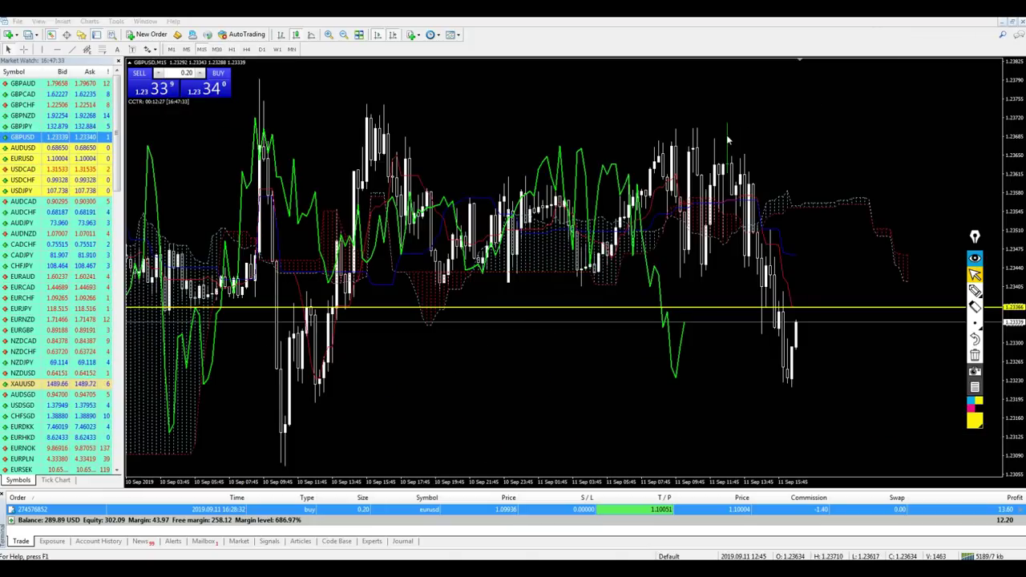
Circle the 1.23366 line at the latest GBPUSD M15 candles, connect it by an arc to the earlier 10 Sep touch, and clear the drawings.
{"action": "left_click", "coordinate": [973, 291]}
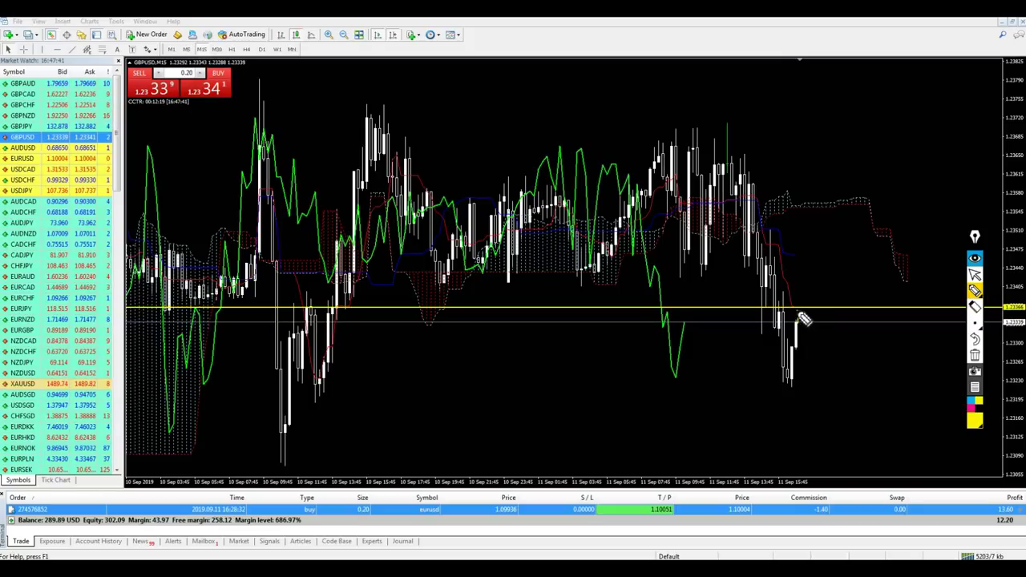
{"action": "left_click_drag", "start_coordinate": [797, 297], "coordinate": [778, 319]}
{"action": "left_click_drag", "start_coordinate": [776, 266], "coordinate": [801, 298]}
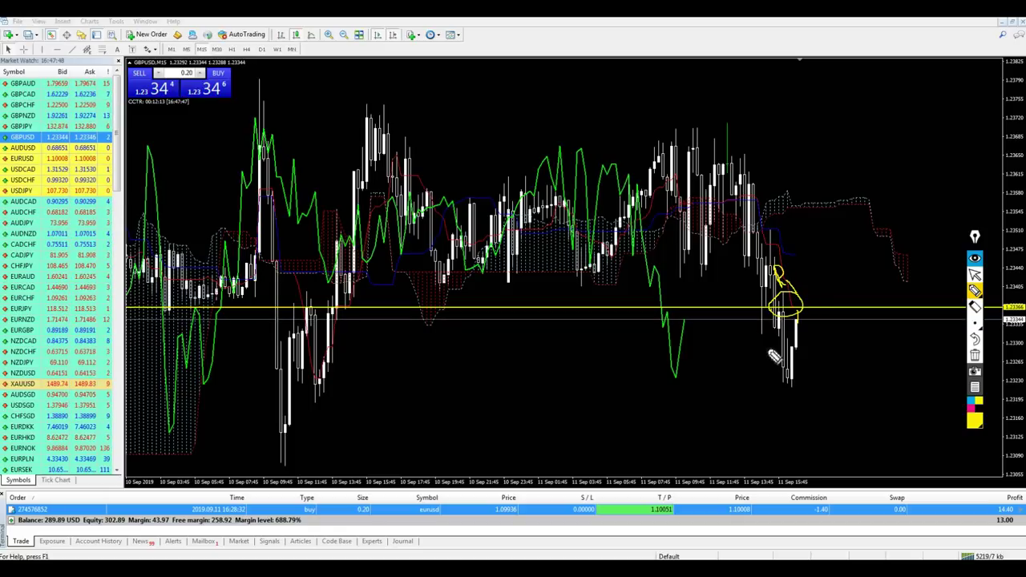
{"action": "mouse_move", "coordinate": [767, 319]}
{"action": "left_mouse_down"}
{"action": "mouse_move", "coordinate": [481, 422]}
{"action": "mouse_move", "coordinate": [192, 332]}
{"action": "left_mouse_up"}
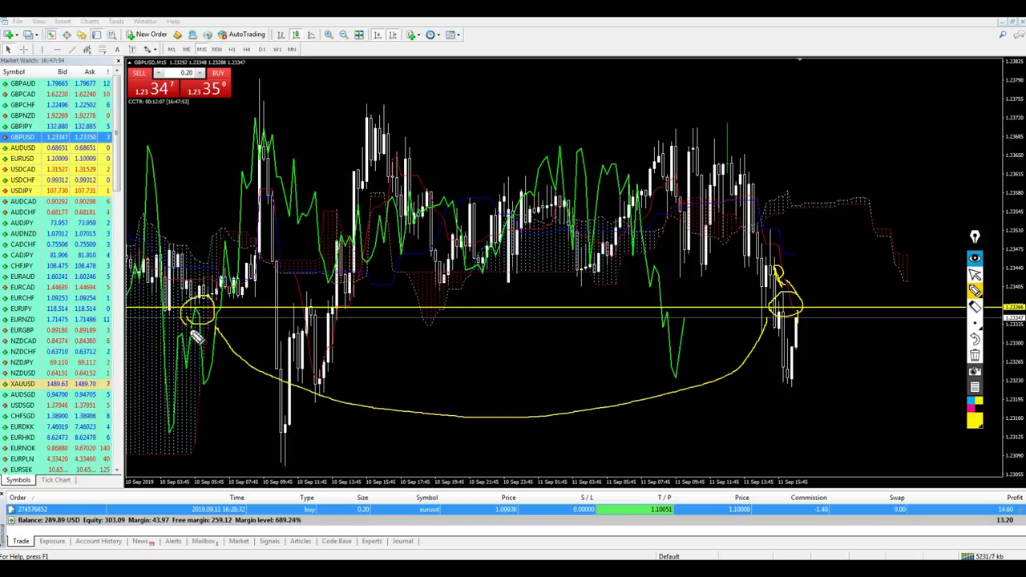
{"action": "left_click", "coordinate": [975, 275]}
{"action": "left_click", "coordinate": [974, 355]}
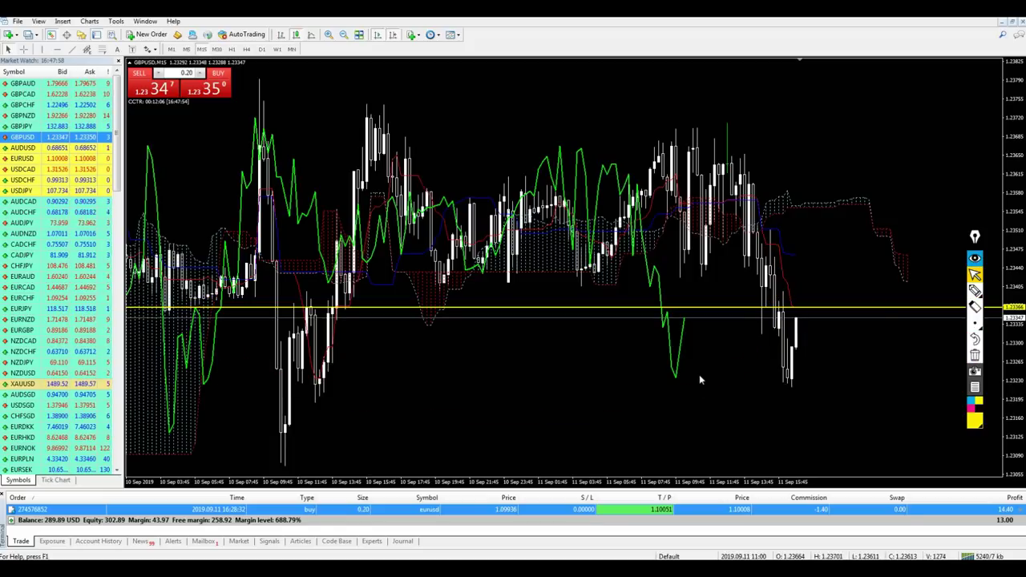
Circle the lagging span's earlier low on the 1.23366 line in the GBPUSD history and clear the annotation.
{"action": "scroll", "coordinate": [600, 385], "scroll_direction": "up", "scroll_amount": 10}
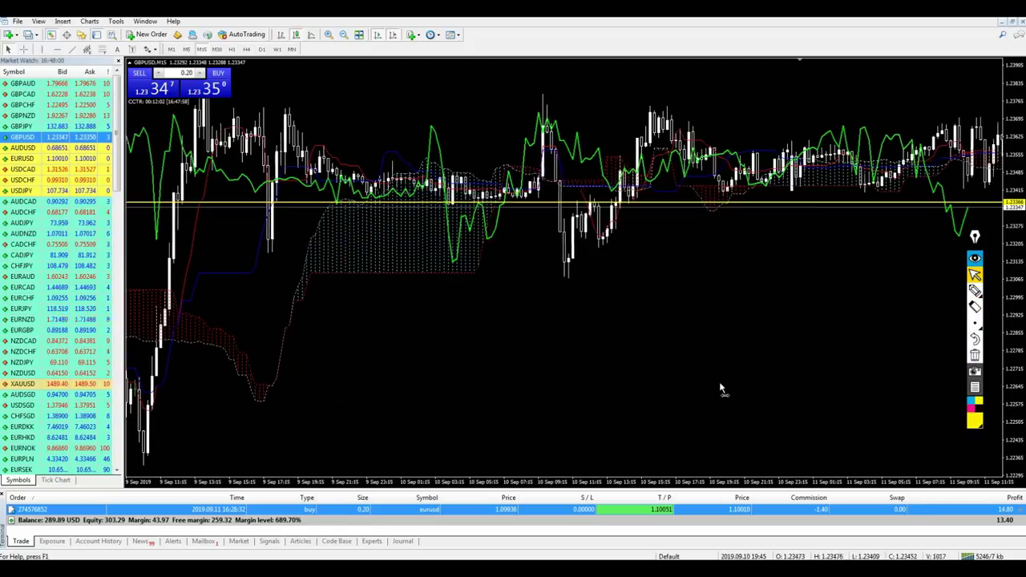
{"action": "left_click", "coordinate": [975, 291]}
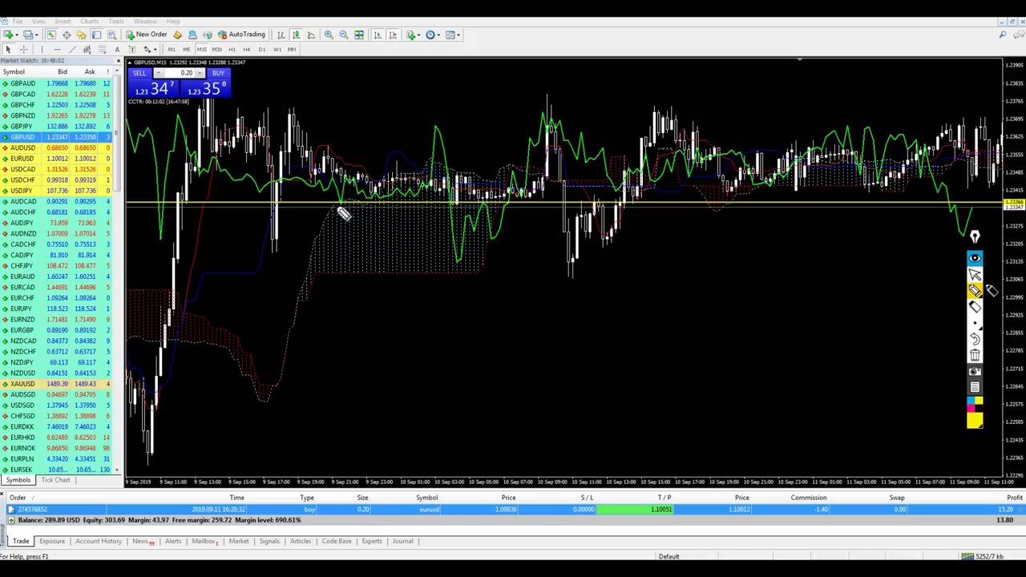
{"action": "left_click_drag", "start_coordinate": [331, 200], "coordinate": [333, 214]}
{"action": "left_click", "coordinate": [975, 323]}
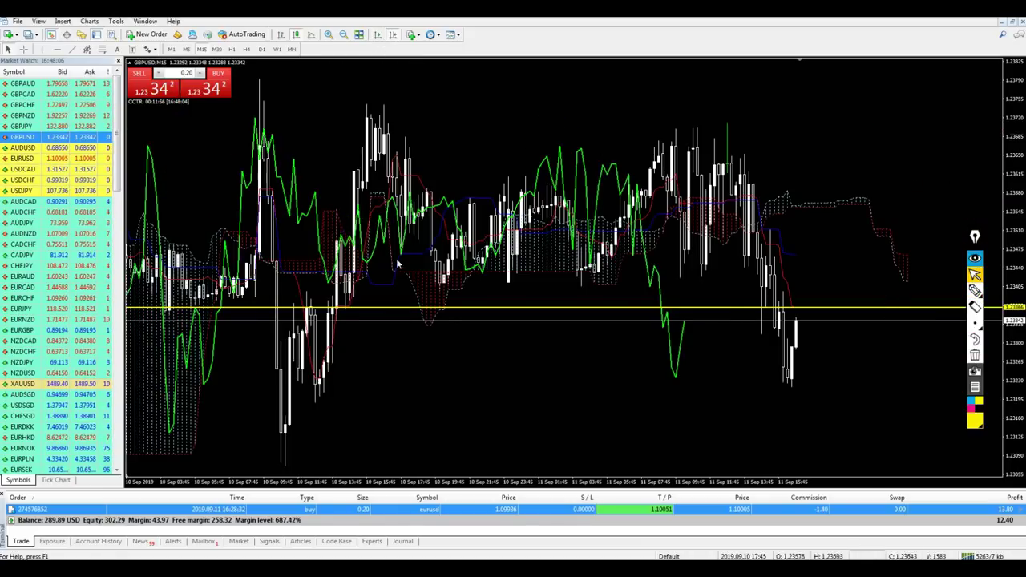
{"action": "scroll", "coordinate": [402, 307], "scroll_direction": "up", "scroll_amount": 5}
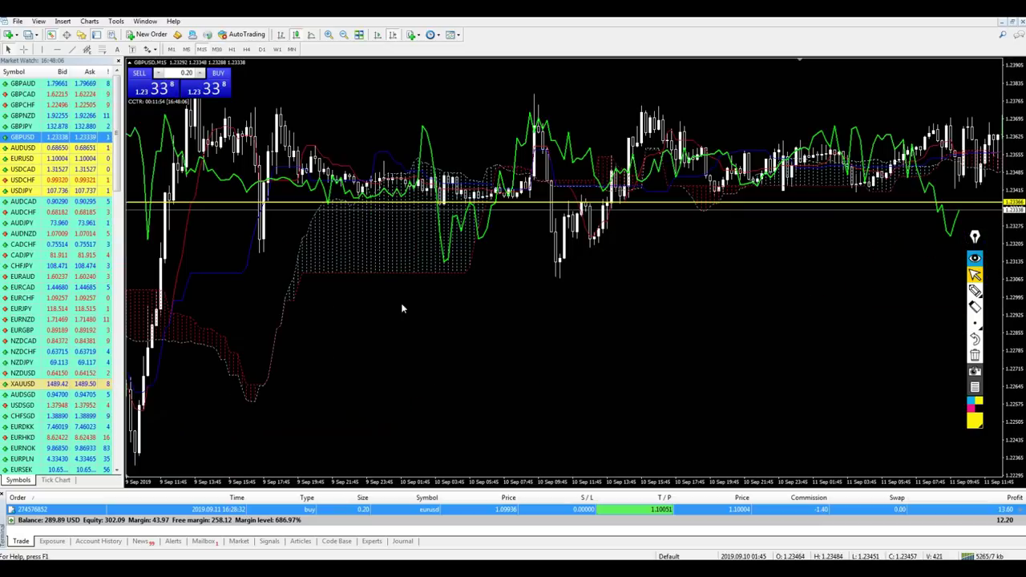
{"action": "left_click", "coordinate": [975, 291]}
{"action": "mouse_move", "coordinate": [313, 214]}
{"action": "left_mouse_down"}
{"action": "mouse_move", "coordinate": [350, 201]}
{"action": "mouse_move", "coordinate": [311, 212]}
{"action": "mouse_move", "coordinate": [329, 188]}
{"action": "mouse_move", "coordinate": [332, 201]}
{"action": "mouse_move", "coordinate": [334, 183]}
{"action": "left_mouse_up"}
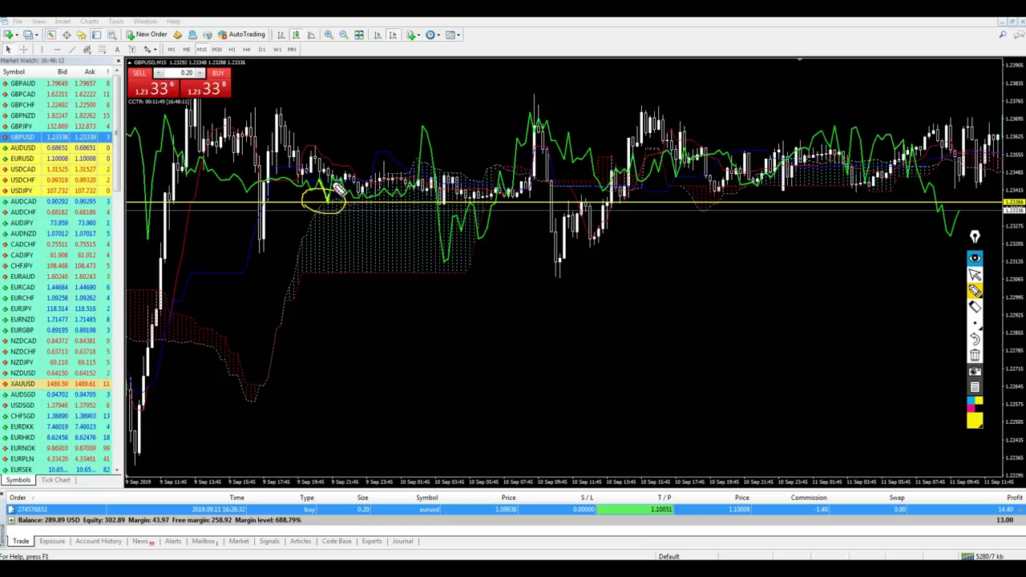
{"action": "left_click", "coordinate": [975, 355]}
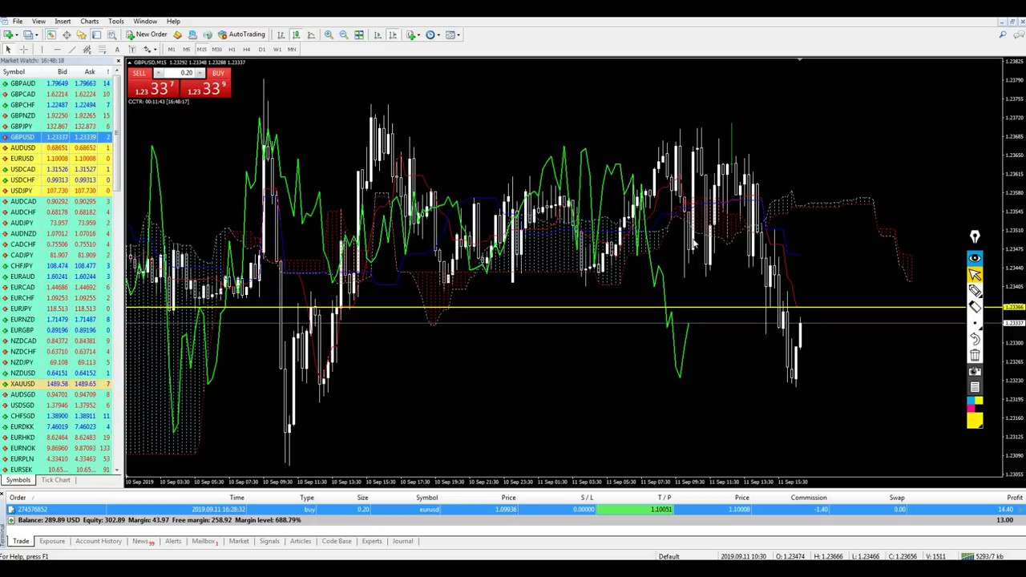
Measure the distance from the current GBPUSD price up to the 1.23366 horizontal line.
{"action": "middle_click", "coordinate": [801, 335]}
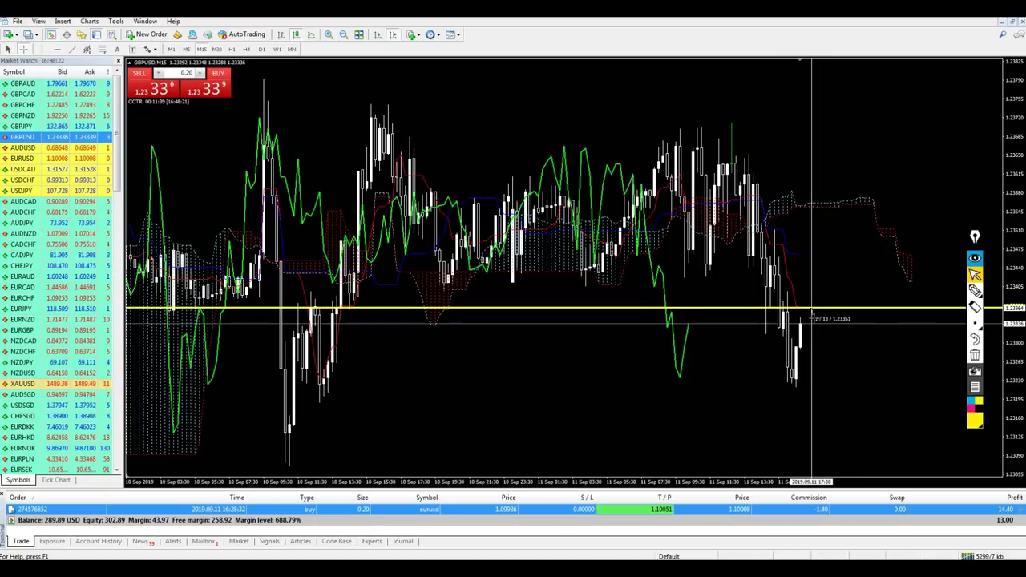
{"action": "left_click_drag", "start_coordinate": [818, 338], "coordinate": [820, 339]}
{"action": "middle_click", "coordinate": [812, 333]}
{"action": "middle_click", "coordinate": [812, 333]}
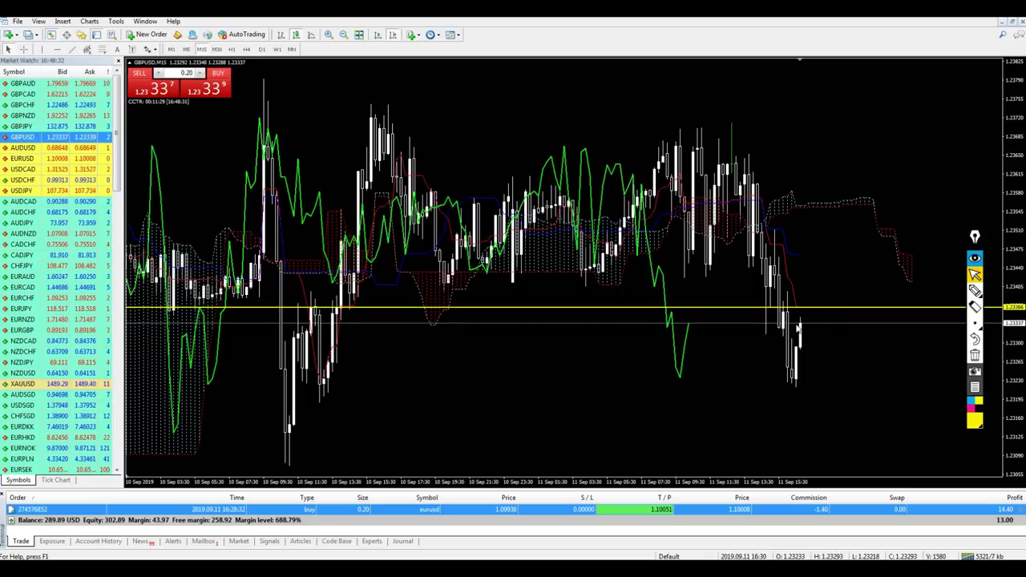
{"action": "middle_click", "coordinate": [805, 304]}
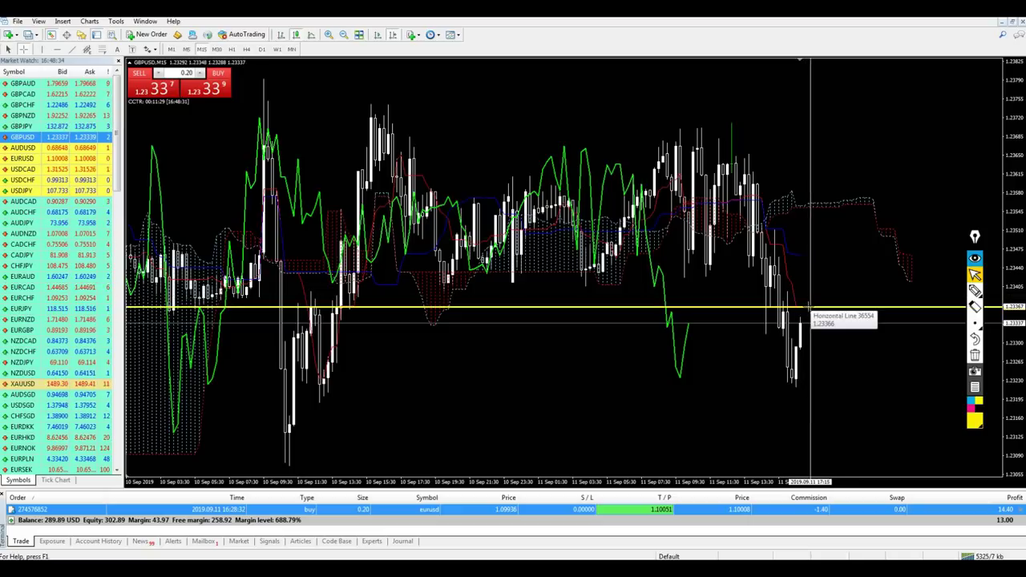
{"action": "middle_click", "coordinate": [808, 307]}
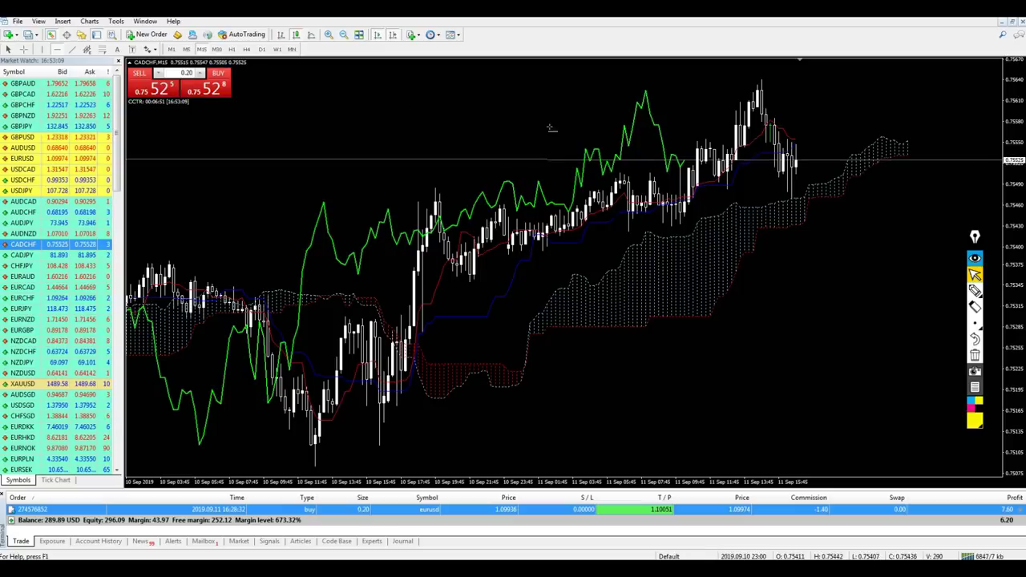
Place a horizontal line at 0.75545 on the CADCHF M15 chart and sell 0.20 lots at market.
{"action": "left_click", "coordinate": [629, 146]}
{"action": "left_click", "coordinate": [144, 75]}
Mark the lagging span's low and the candle touches on CADCHF's 0.75545 line, linked by an arc, and clear the drawings.
{"action": "left_click", "coordinate": [975, 290]}
{"action": "left_click_drag", "start_coordinate": [626, 126], "coordinate": [631, 146]}
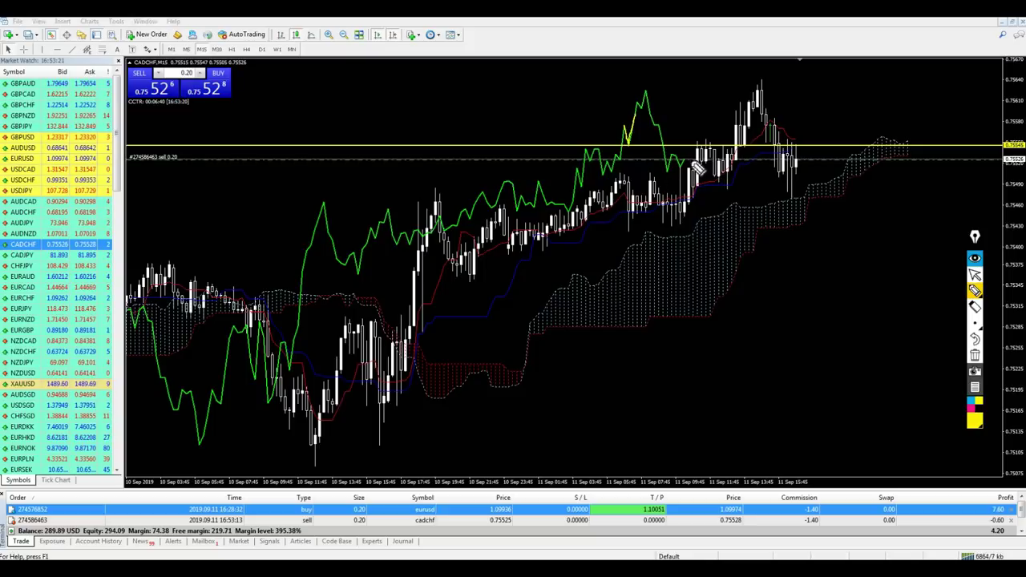
{"action": "mouse_move", "coordinate": [725, 142]}
{"action": "left_mouse_down"}
{"action": "mouse_move", "coordinate": [691, 141]}
{"action": "mouse_move", "coordinate": [709, 158]}
{"action": "mouse_move", "coordinate": [788, 133]}
{"action": "mouse_move", "coordinate": [802, 149]}
{"action": "mouse_move", "coordinate": [788, 152]}
{"action": "left_mouse_up"}
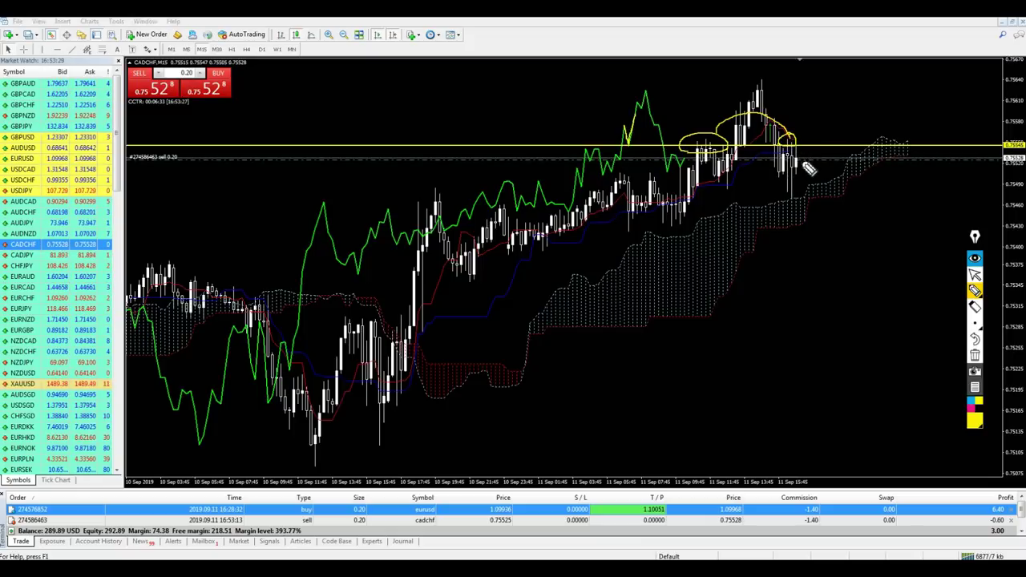
{"action": "left_click", "coordinate": [975, 275]}
{"action": "left_click", "coordinate": [977, 356]}
Check CADCHF on H4, and on M15 copy the 0.75545 horizontal line down to 0.75487.
{"action": "left_click", "coordinate": [246, 49]}
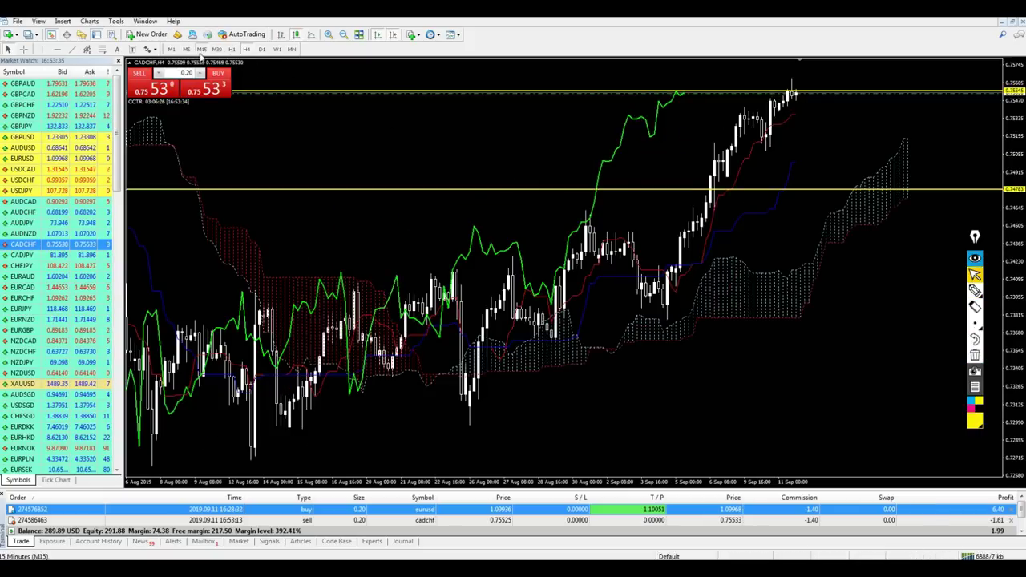
{"action": "left_click", "coordinate": [201, 50]}
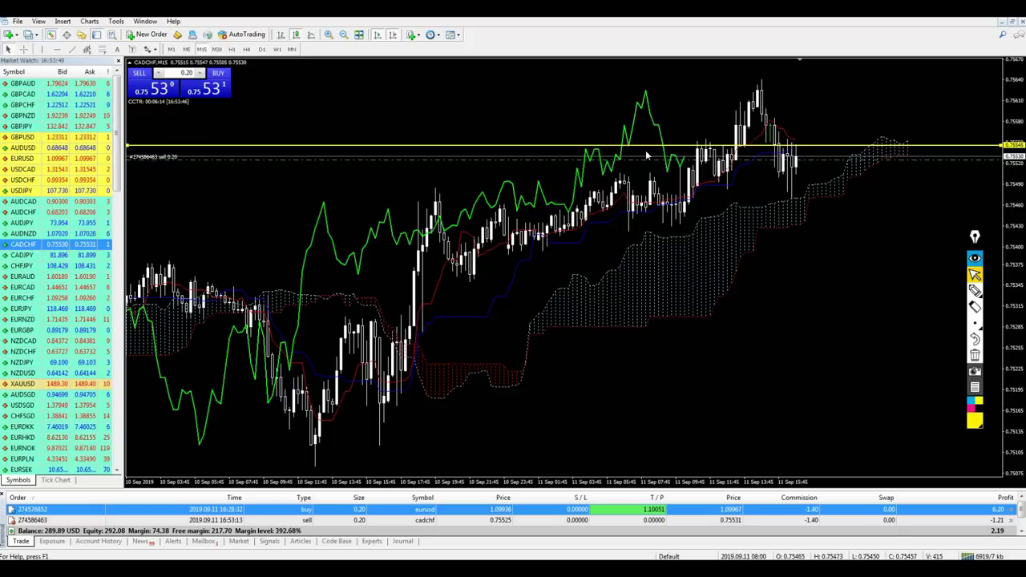
{"action": "left_click_drag", "start_coordinate": [651, 151], "coordinate": [671, 190]}
Mark the lagging span's low at the 0.75487 line temporarily and measure from the current CADCHF price down past that line.
{"action": "left_click", "coordinate": [975, 291]}
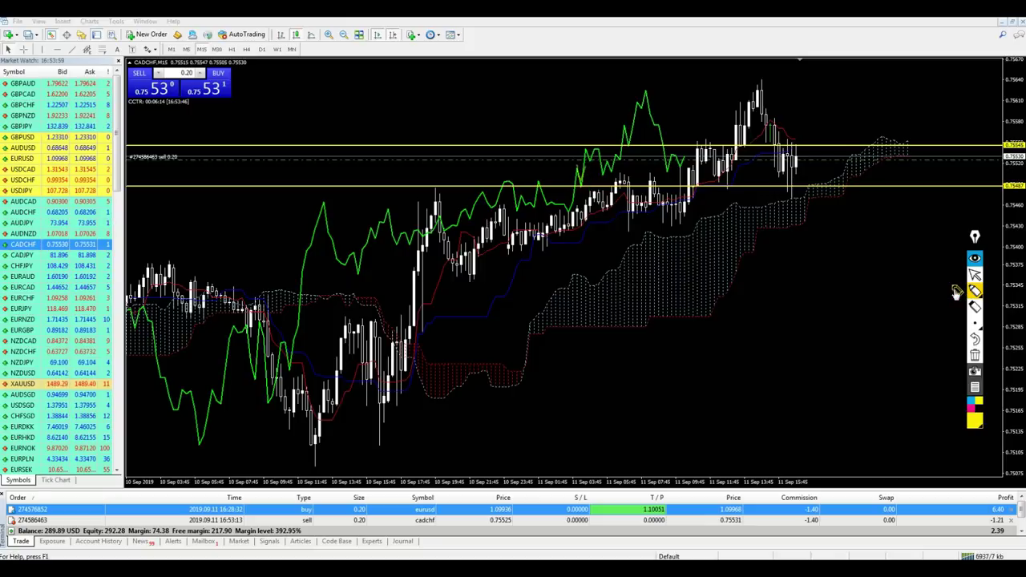
{"action": "left_click_drag", "start_coordinate": [598, 178], "coordinate": [579, 183]}
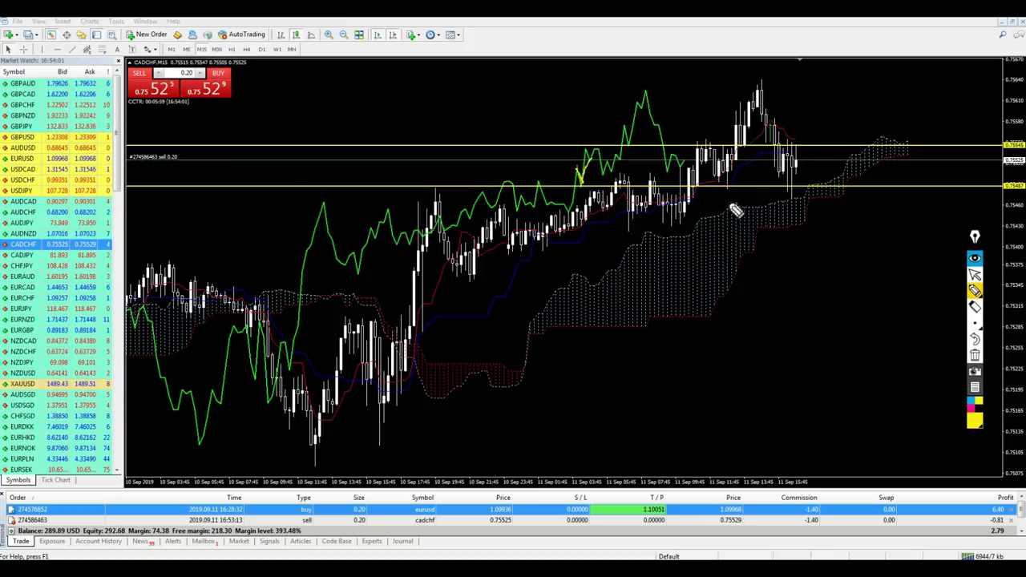
{"action": "left_click", "coordinate": [974, 275]}
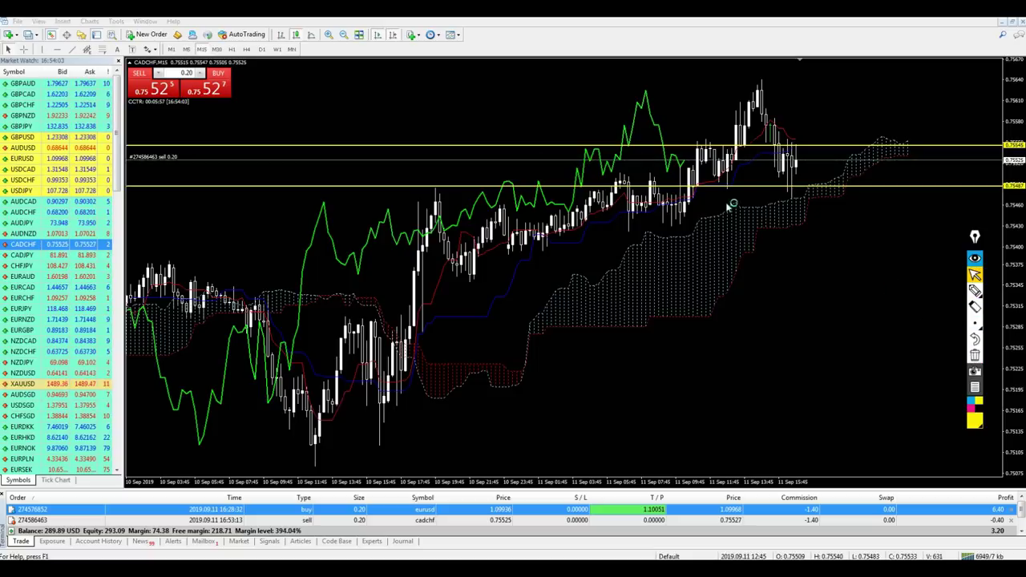
{"action": "left_click_drag", "start_coordinate": [802, 158], "coordinate": [802, 186]}
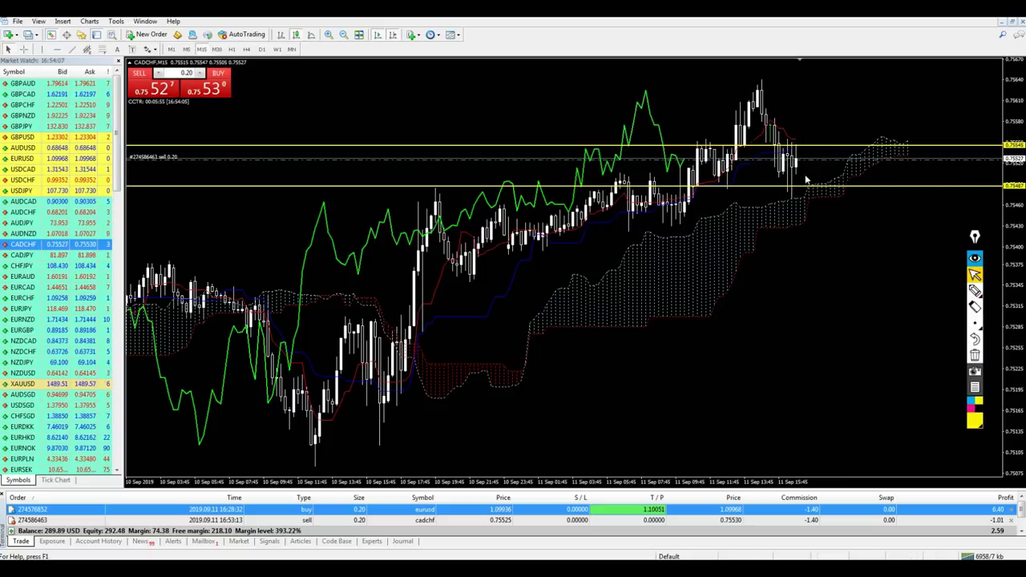
{"action": "left_click_drag", "start_coordinate": [802, 155], "coordinate": [814, 251]}
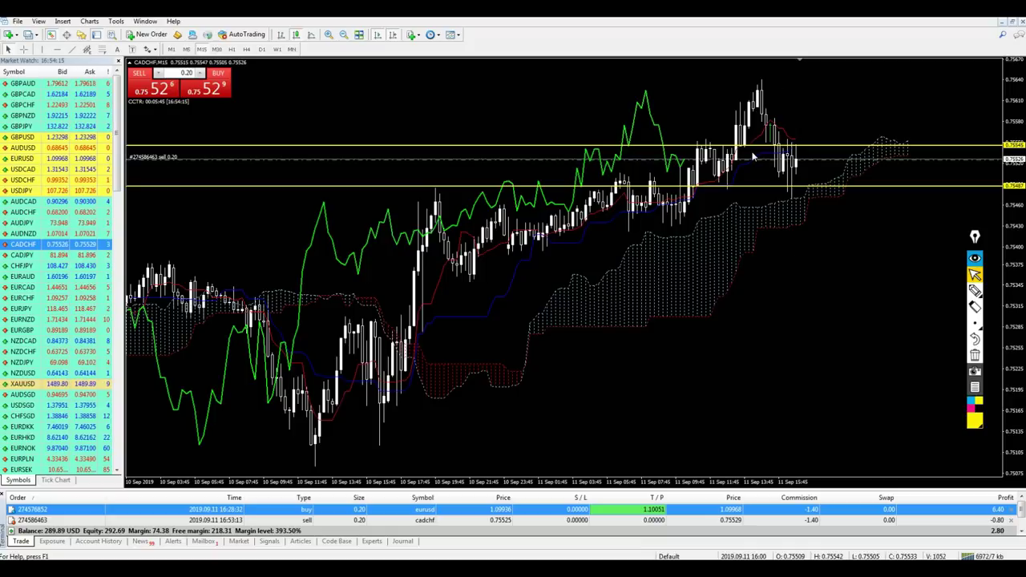
Show CADCHF on H4 in close-up and move the lower of the two upper horizontal lines to 0.75420.
{"action": "type", "text": "H4"}
{"action": "key", "text": "Return"}
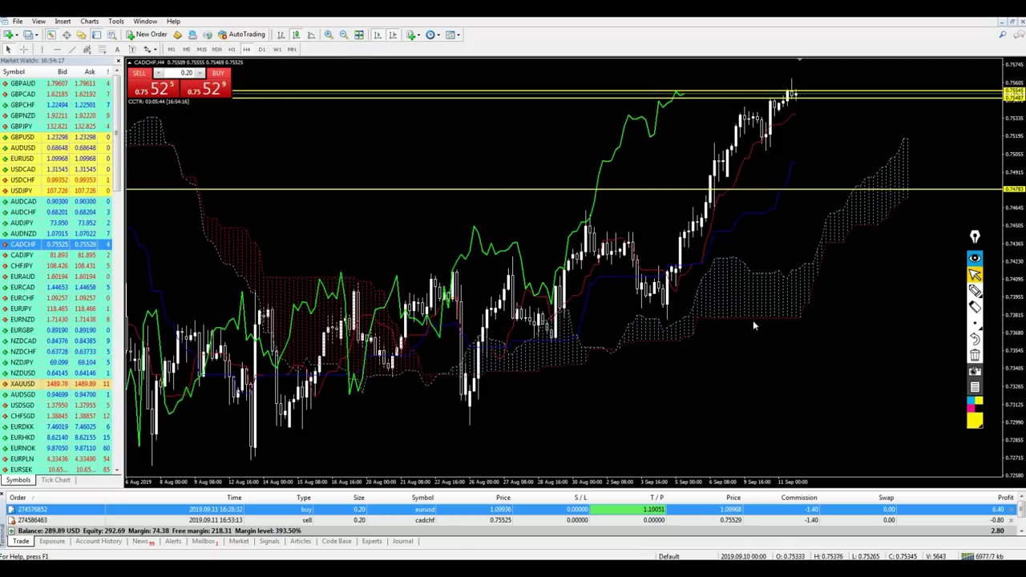
{"action": "key", "text": "plus"}
{"action": "key", "text": "plus"}
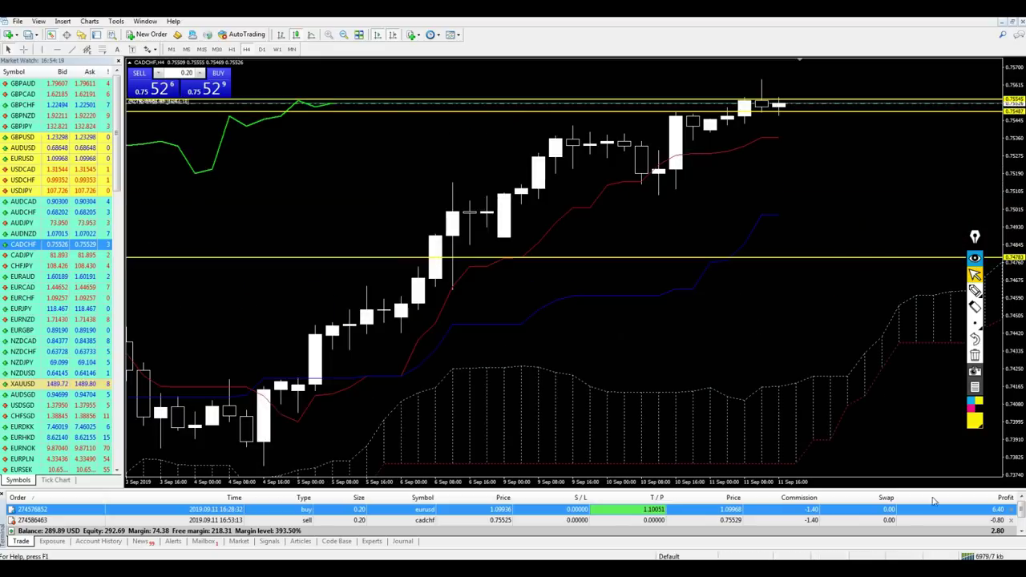
{"action": "scroll", "coordinate": [316, 112], "scroll_direction": "up", "scroll_amount": 1}
{"action": "left_click_drag", "start_coordinate": [316, 113], "coordinate": [288, 124]}
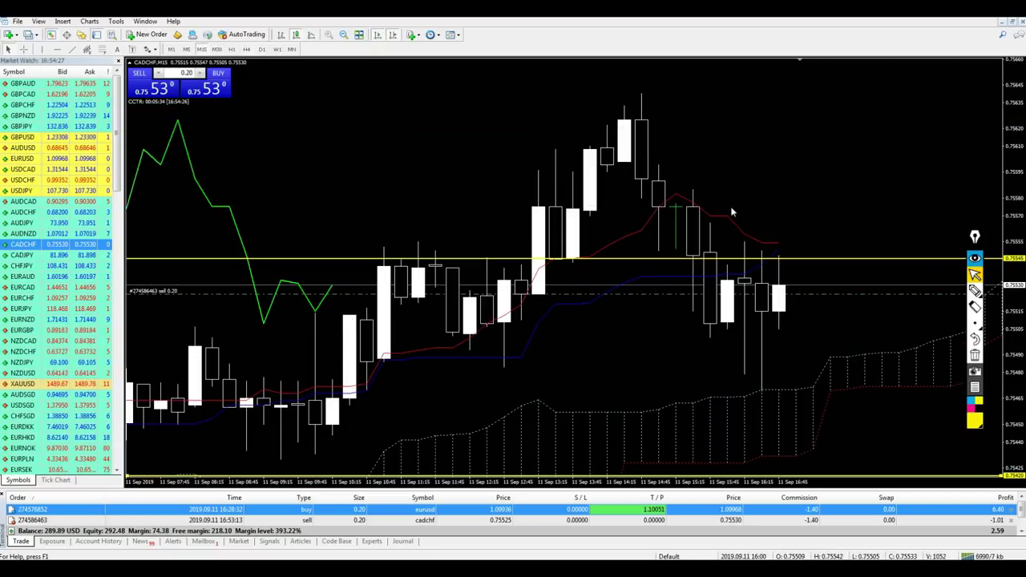
Measure the distance from the current CADCHF price down to the 0.75420 line on M15.
{"action": "key", "text": "minus"}
{"action": "key", "text": "minus"}
{"action": "middle_click", "coordinate": [355, 237]}
{"action": "left_click_drag", "start_coordinate": [807, 163], "coordinate": [828, 236]}
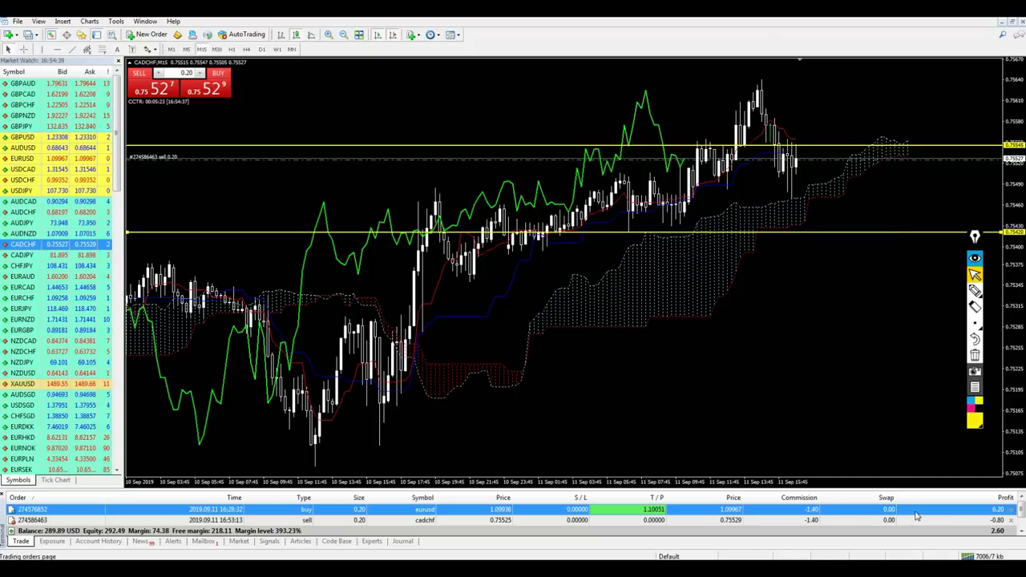
Check the open EURUSD trade on its M15 chart and return to the CADCHF M15 chart.
{"action": "key", "text": "ctrl+F6"}
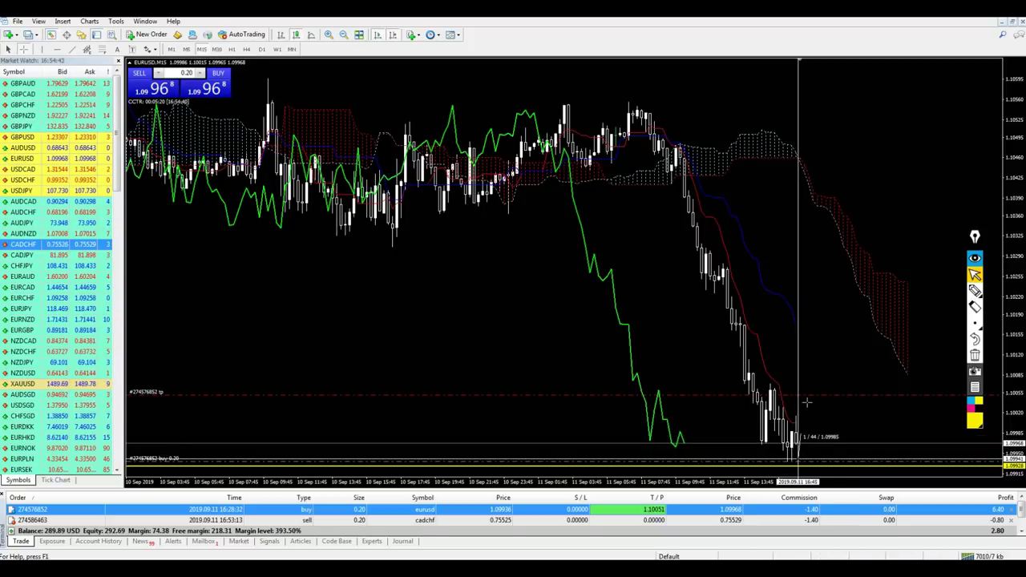
{"action": "left_click", "coordinate": [930, 520]}
{"action": "key", "text": "ctrl+F6"}
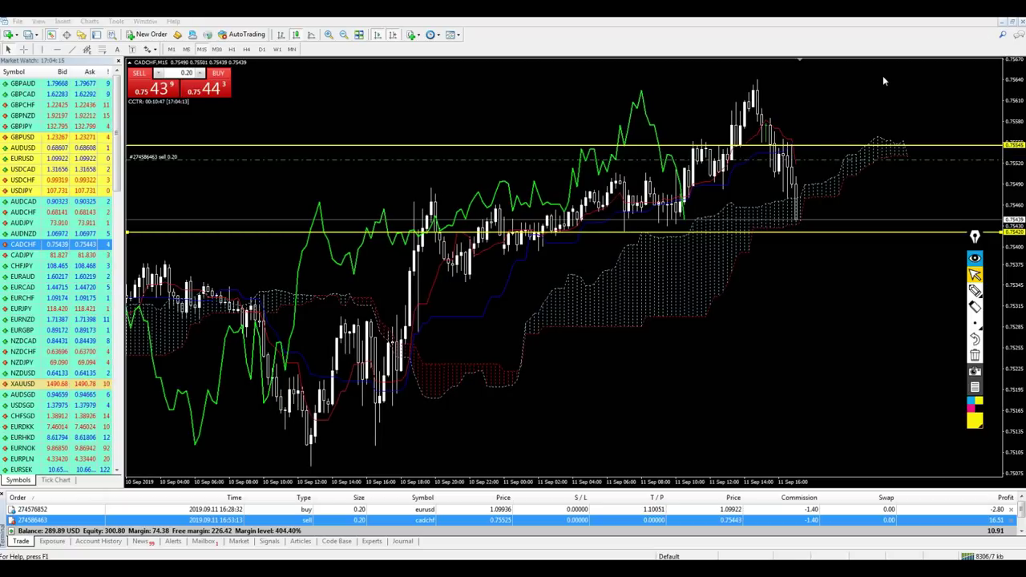
Measure CADCHF's drop from the sell entry level to the current price and close the 0.20 CADCHF sell trade.
{"action": "middle_click", "coordinate": [799, 168]}
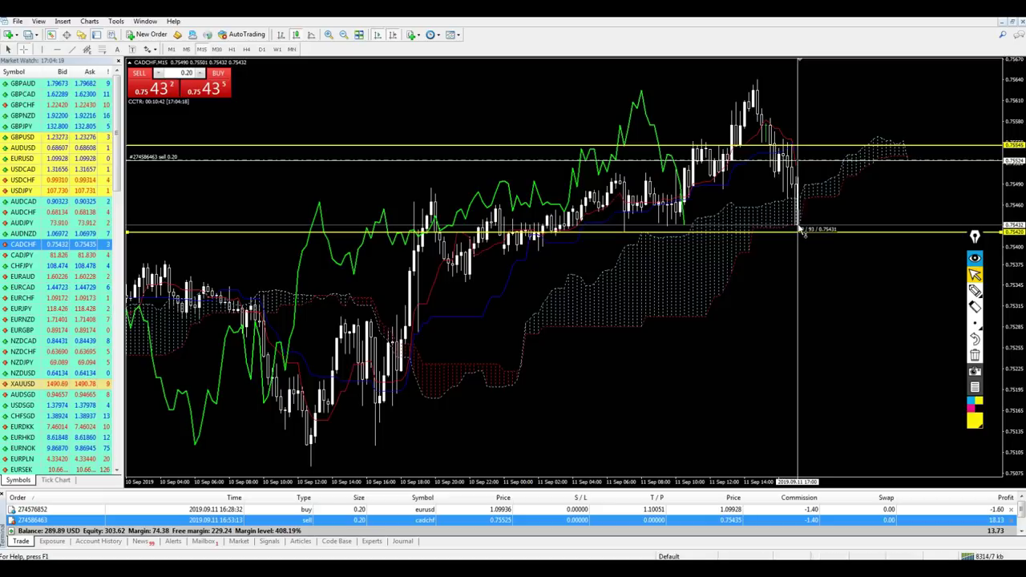
{"action": "middle_click", "coordinate": [802, 247]}
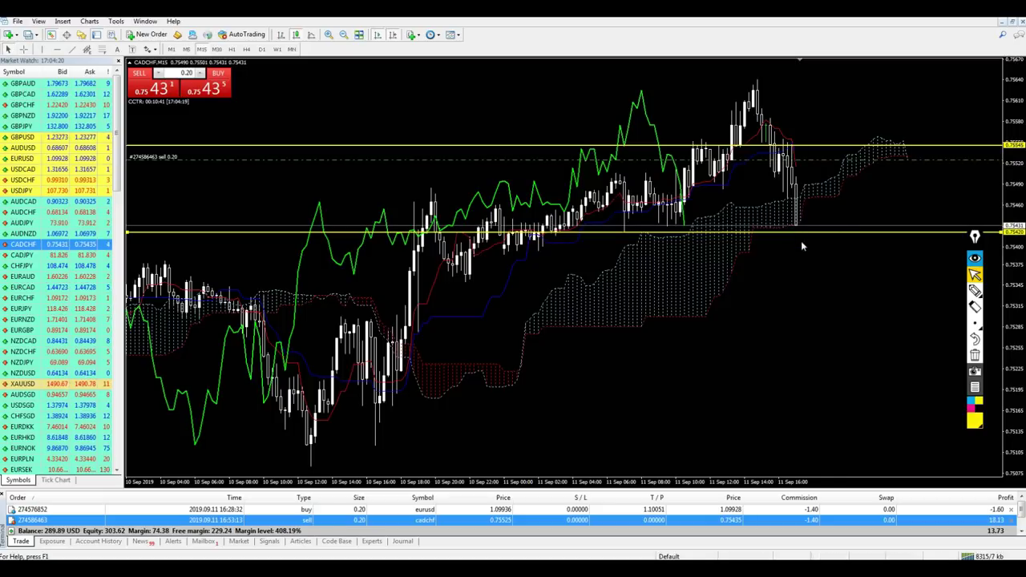
{"action": "left_click", "coordinate": [1011, 521]}
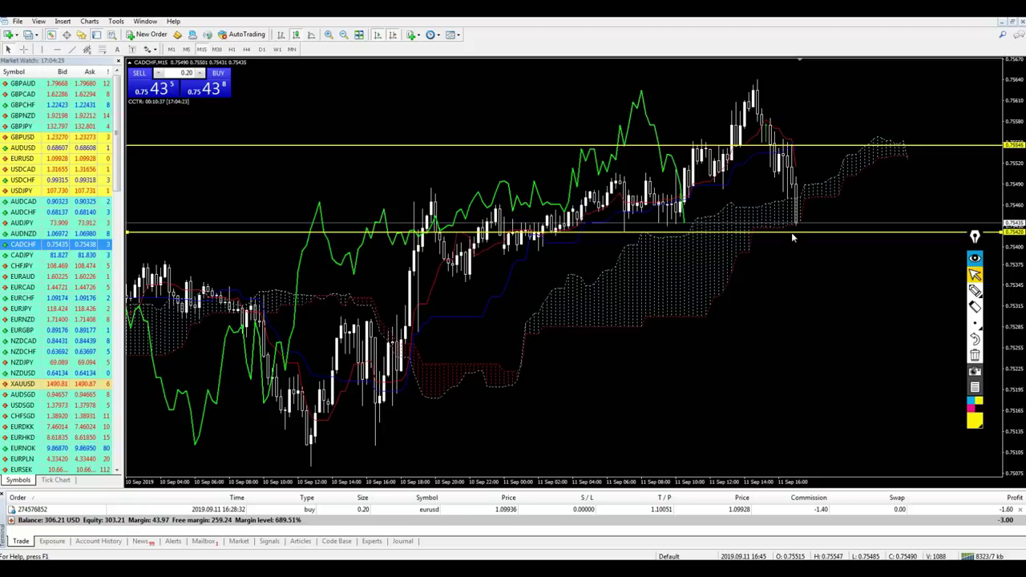
Bring up the EURUSD M15 chart and examine the latest candles near the 1.09928 line with the crosshair.
{"action": "left_click", "coordinate": [865, 512]}
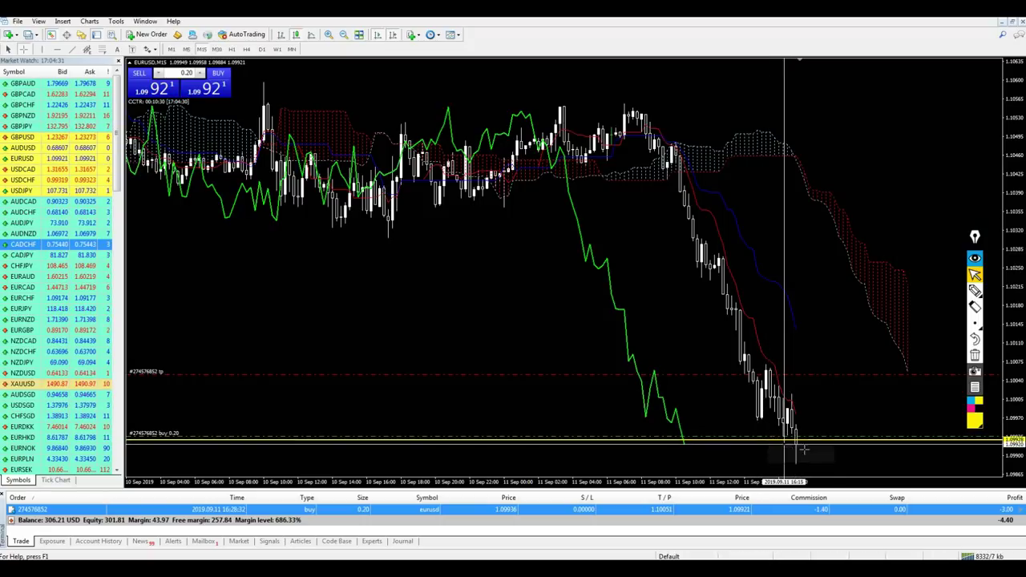
{"action": "middle_click", "coordinate": [796, 418]}
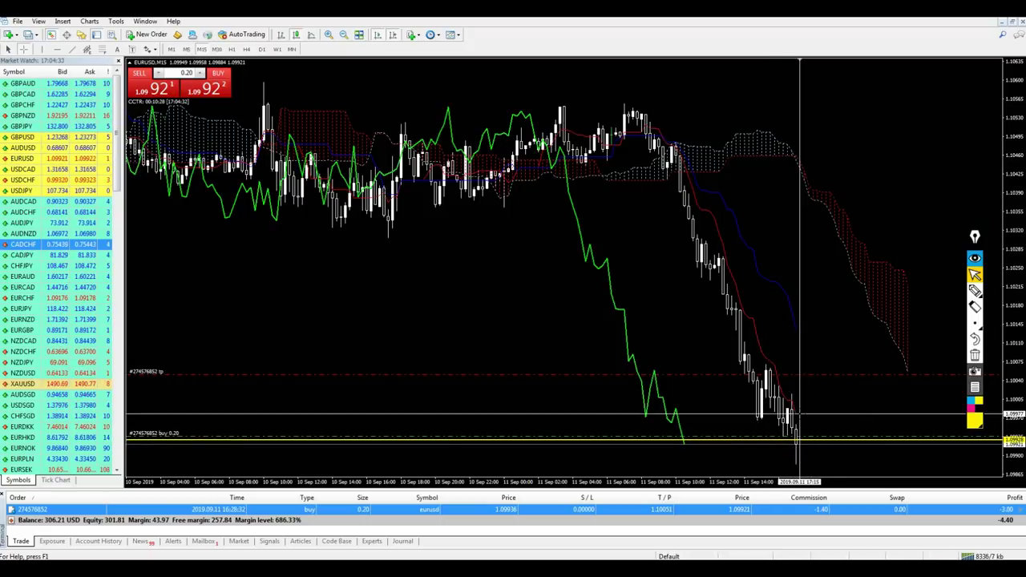
{"action": "middle_click", "coordinate": [794, 413]}
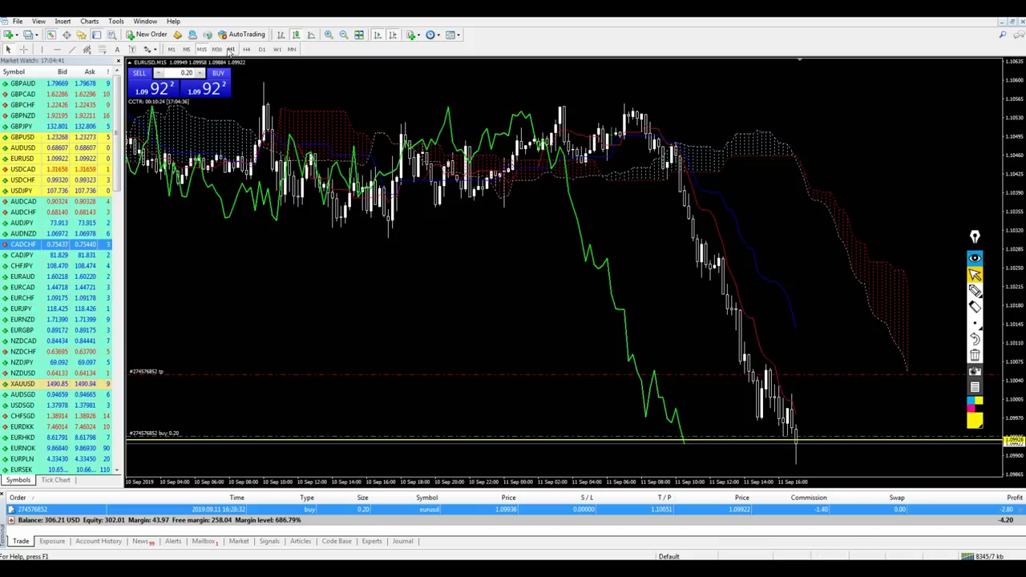
Compare EURUSD against its horizontal line on H1 and H4, and return the chart to M15.
{"action": "type", "text": "H1"}
{"action": "key", "text": "Return"}
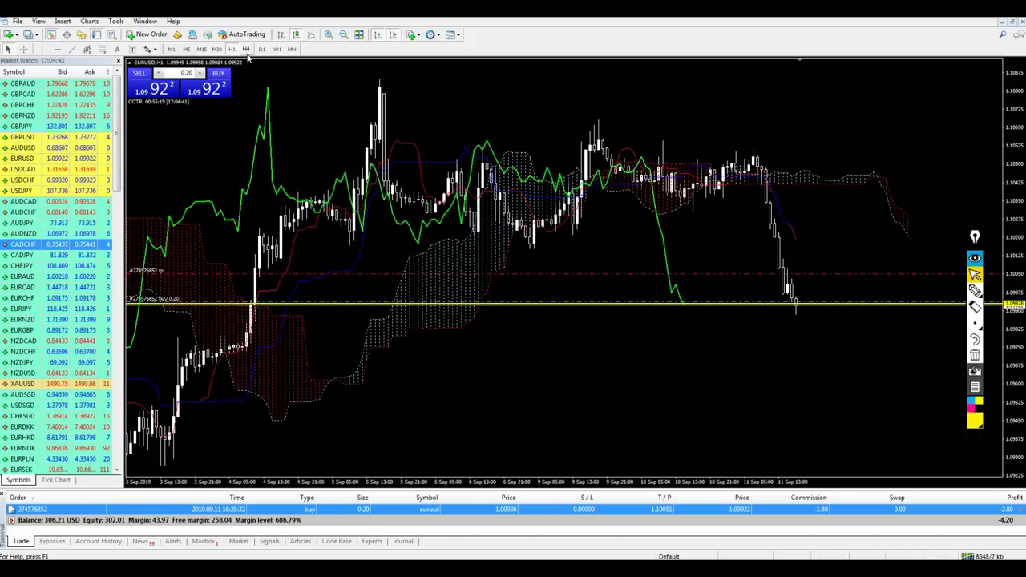
{"action": "type", "text": "H4"}
{"action": "key", "text": "Return"}
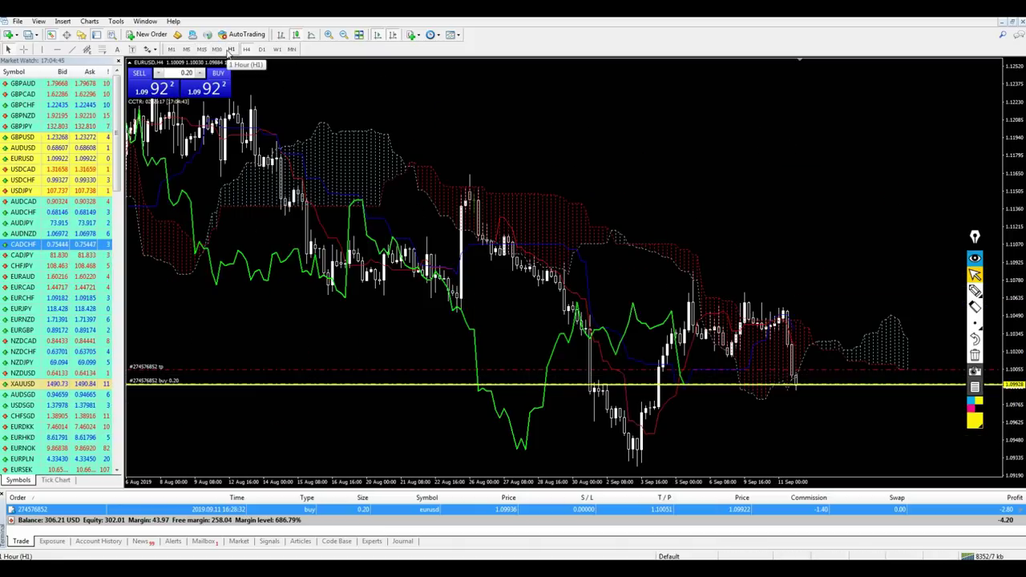
{"action": "left_click", "coordinate": [231, 49]}
{"action": "left_click", "coordinate": [201, 49]}
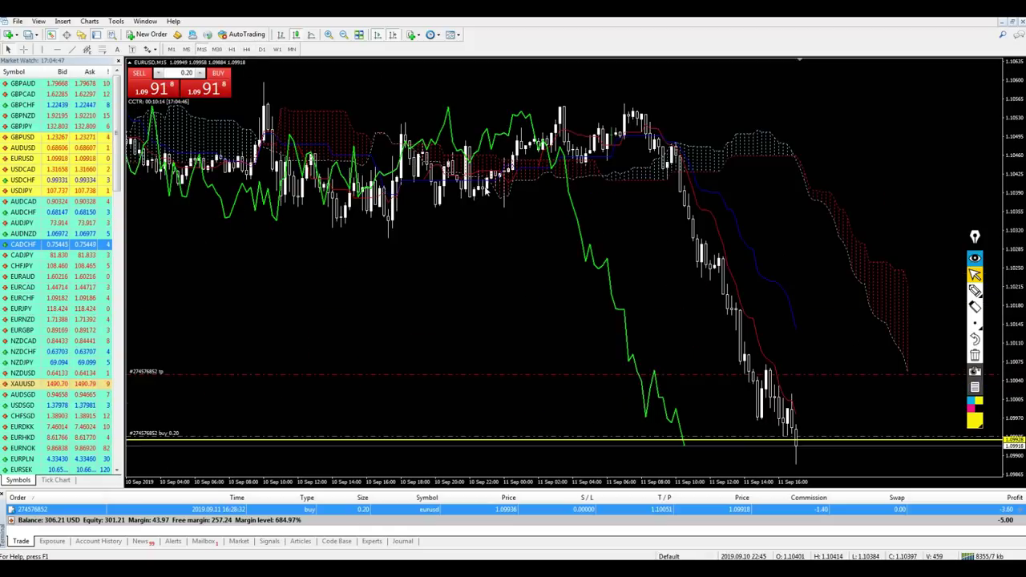
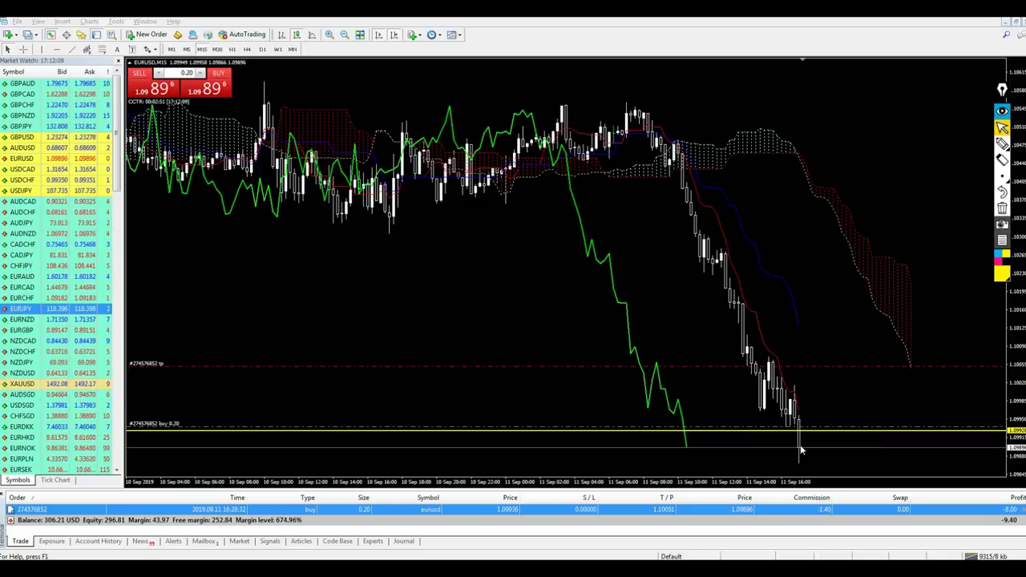
Show EURJPY on M15 and temporarily circle the lagging span's low near 10 Sep 10:00 at the yellow horizontal line.
{"action": "left_click_drag", "start_coordinate": [64, 309], "coordinate": [554, 307]}
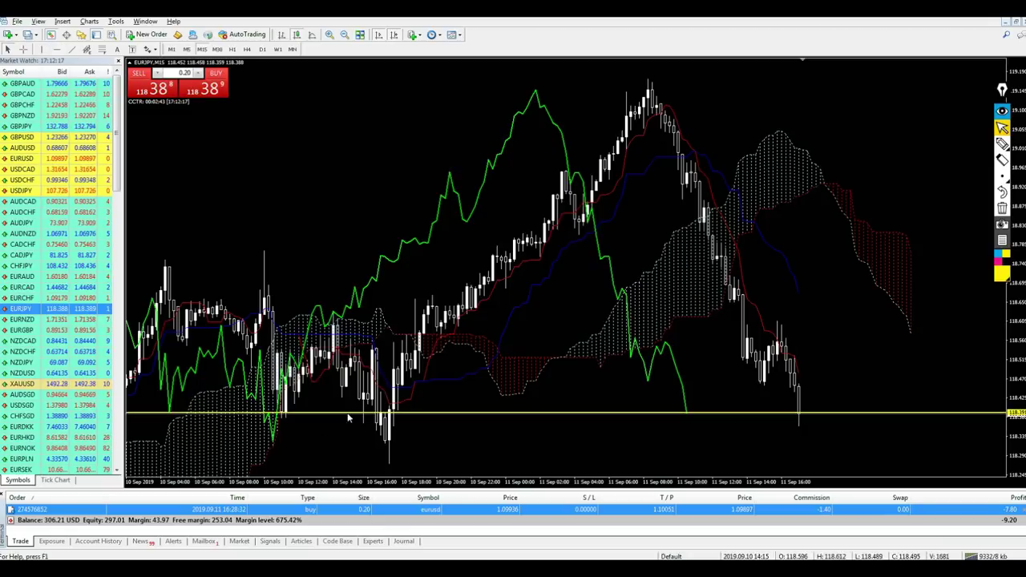
{"action": "key", "text": "ctrl+shift+1"}
{"action": "left_click_drag", "start_coordinate": [263, 427], "coordinate": [288, 412]}
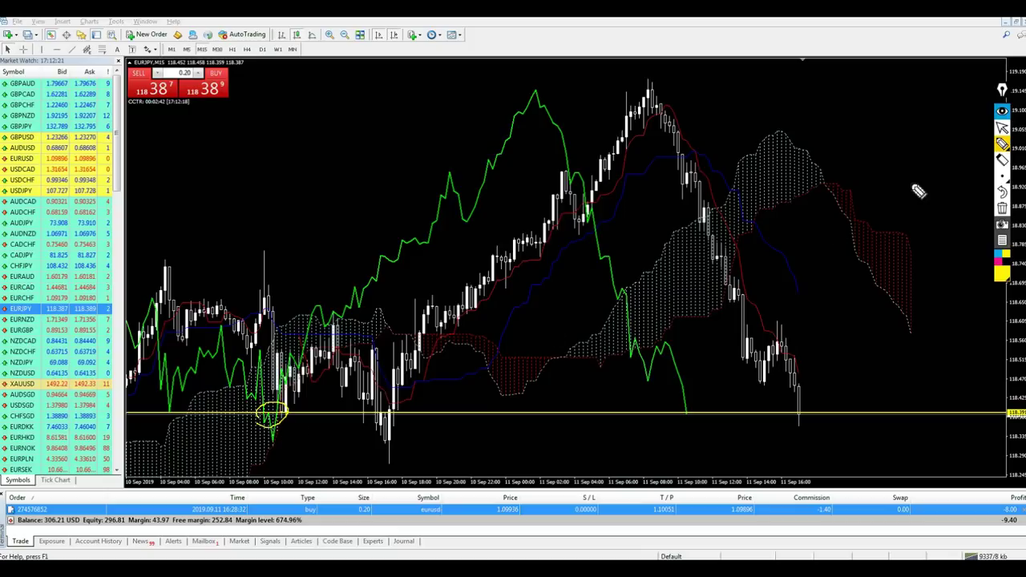
{"action": "left_click", "coordinate": [1002, 209]}
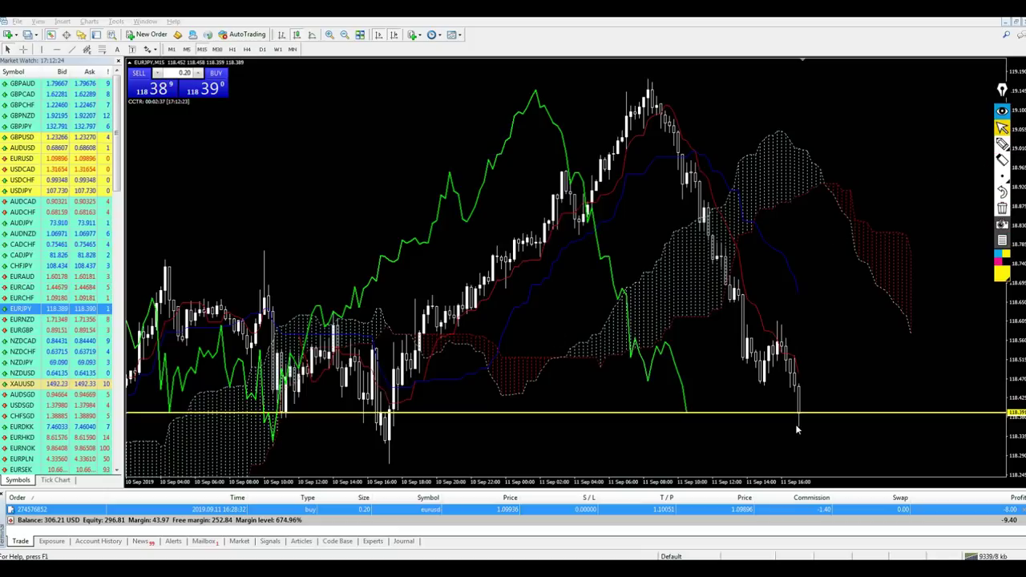
Buy 0.20 lots of EURJPY and temporarily mark the lagging span's earlier low near 10 Sep 04:00 on the horizontal line.
{"action": "left_click", "coordinate": [214, 90]}
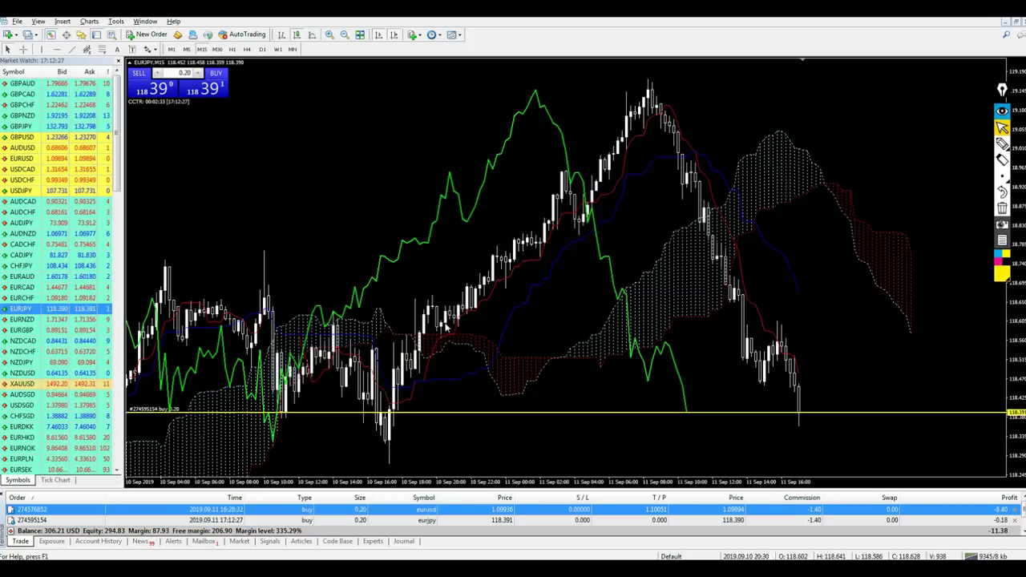
{"action": "left_click", "coordinate": [1002, 145]}
{"action": "mouse_move", "coordinate": [161, 409]}
{"action": "left_mouse_down"}
{"action": "mouse_move", "coordinate": [188, 429]}
{"action": "mouse_move", "coordinate": [177, 393]}
{"action": "mouse_move", "coordinate": [161, 409]}
{"action": "left_mouse_up"}
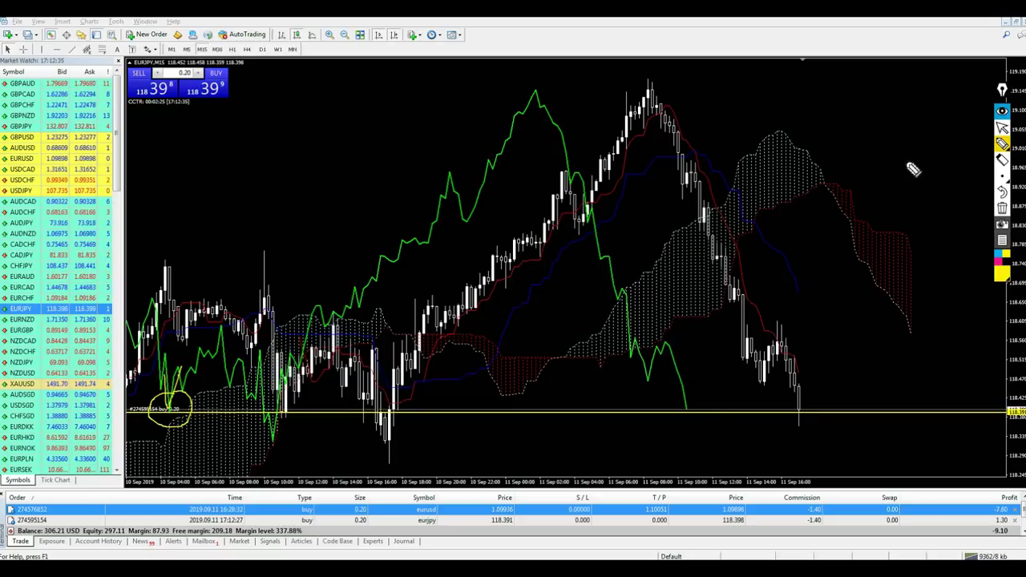
{"action": "left_click", "coordinate": [1002, 127]}
{"action": "left_click", "coordinate": [1002, 208]}
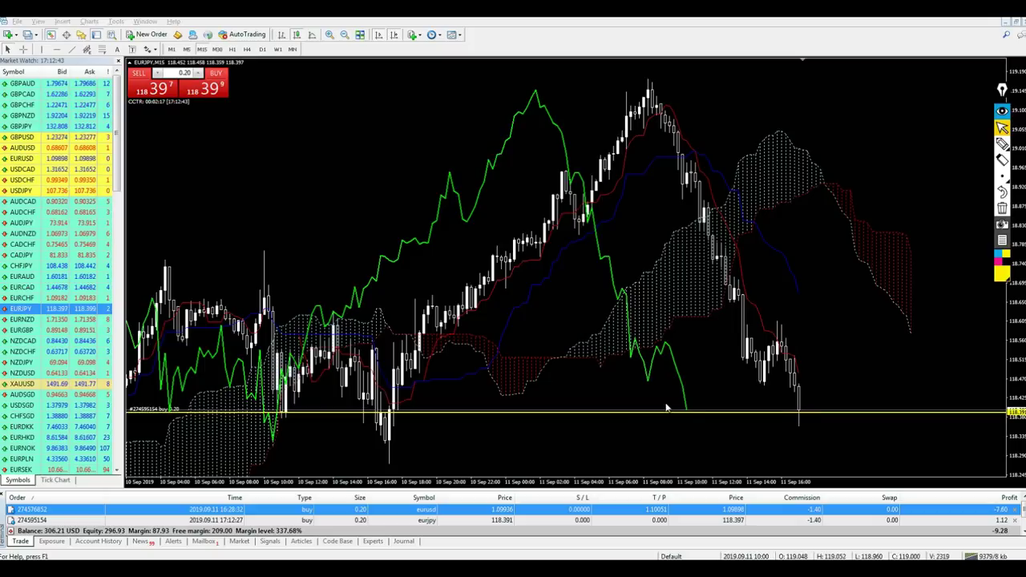
Copy the EURJPY horizontal line up to the lagging span's recent low at about 118.46 and temporarily circle that low.
{"action": "left_click_drag", "start_coordinate": [798, 412], "coordinate": [790, 386]}
{"action": "left_click", "coordinate": [1002, 144]}
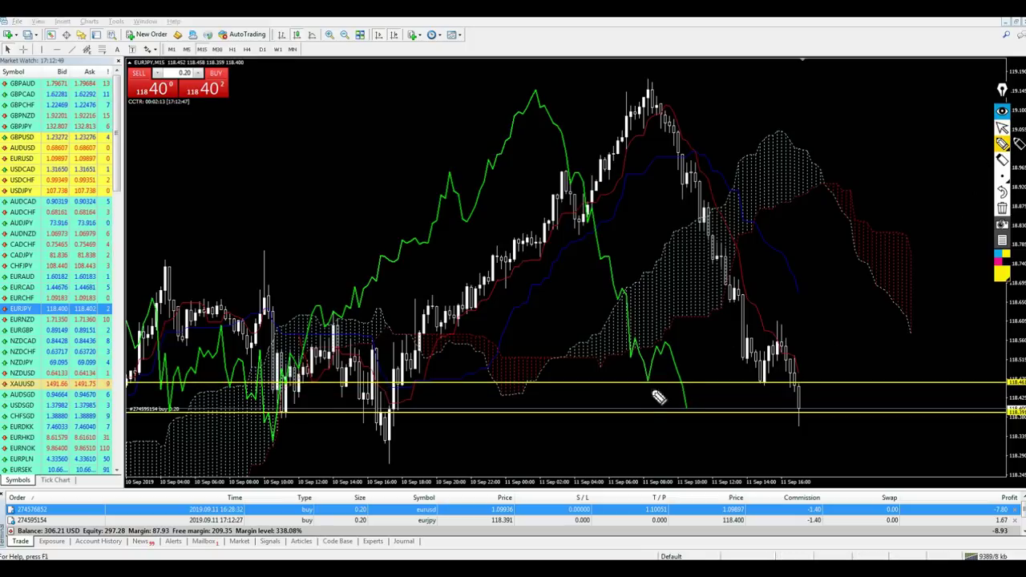
{"action": "mouse_move", "coordinate": [646, 396]}
{"action": "left_mouse_down"}
{"action": "mouse_move", "coordinate": [660, 385]}
{"action": "mouse_move", "coordinate": [645, 392]}
{"action": "left_mouse_up"}
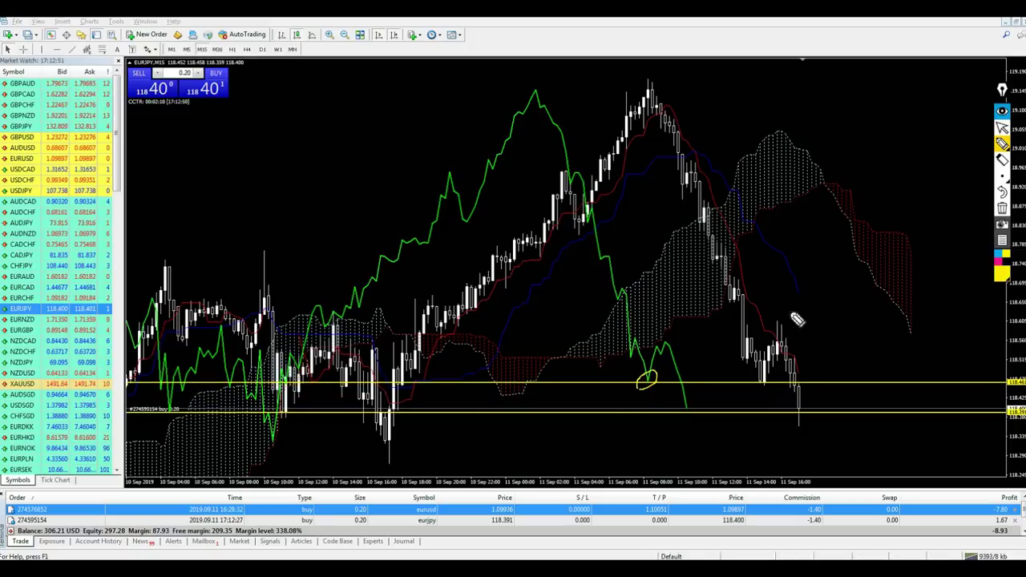
{"action": "left_click", "coordinate": [1002, 207]}
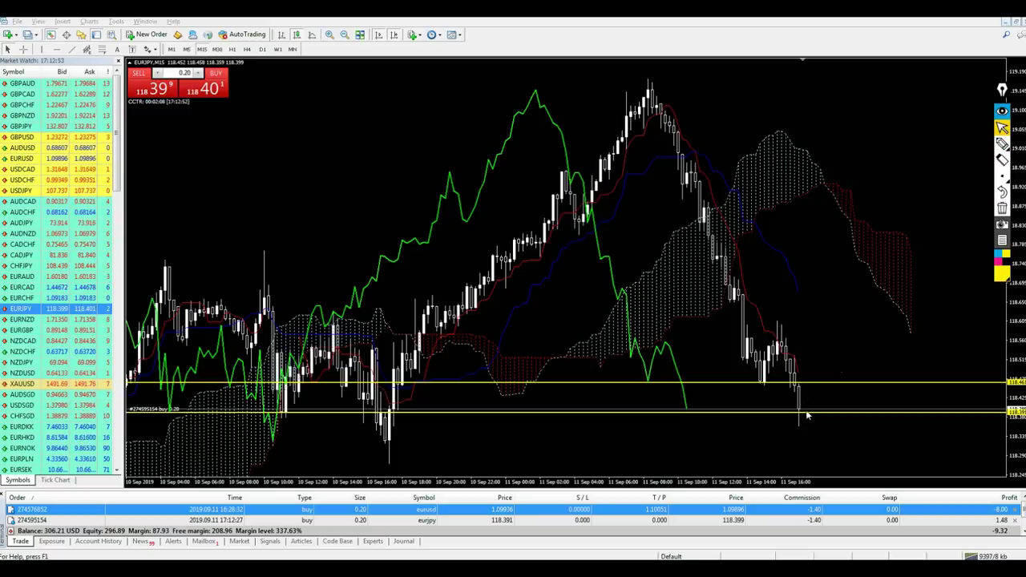
Set the EURJPY buy trade's take profit to 118.455, just below the upper horizontal line.
{"action": "left_click_drag", "start_coordinate": [807, 412], "coordinate": [808, 390]}
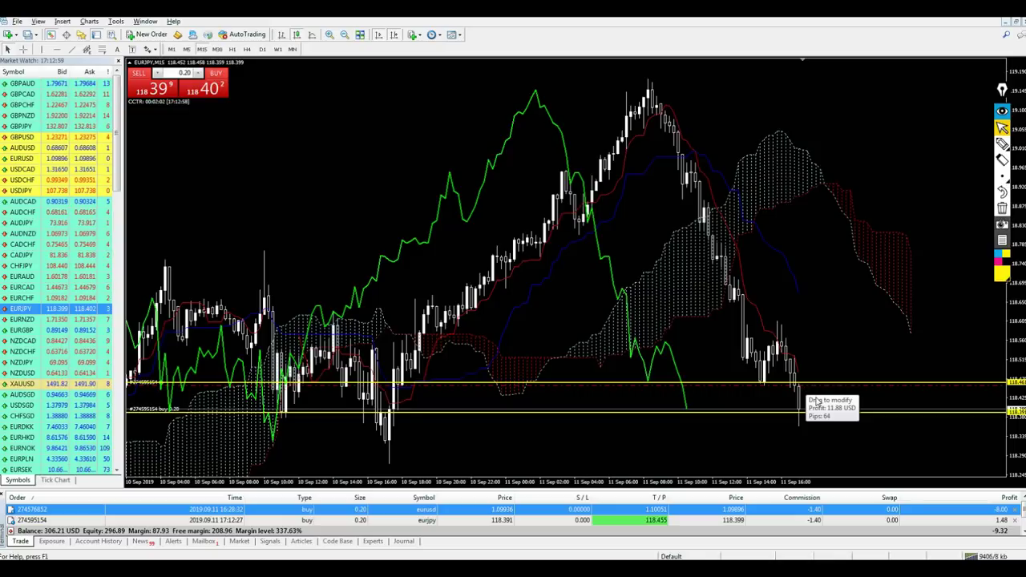
Review the EURUSD and EURJPY M15 charts and measure from the current EURUSD price up towards the yellow horizontal line.
{"action": "key", "text": "ctrl+Tab"}
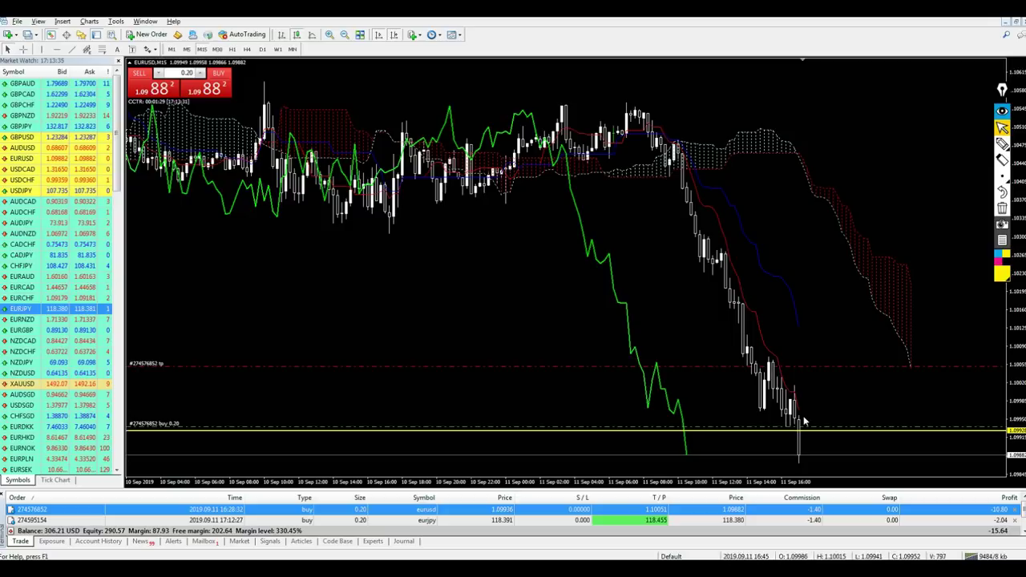
{"action": "key", "text": "Down"}
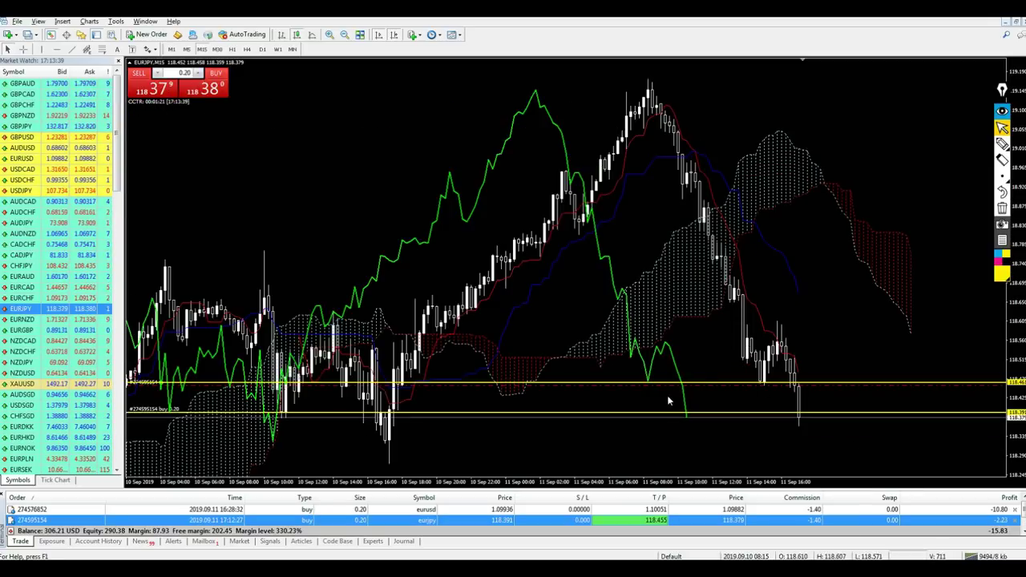
{"action": "key", "text": "Up"}
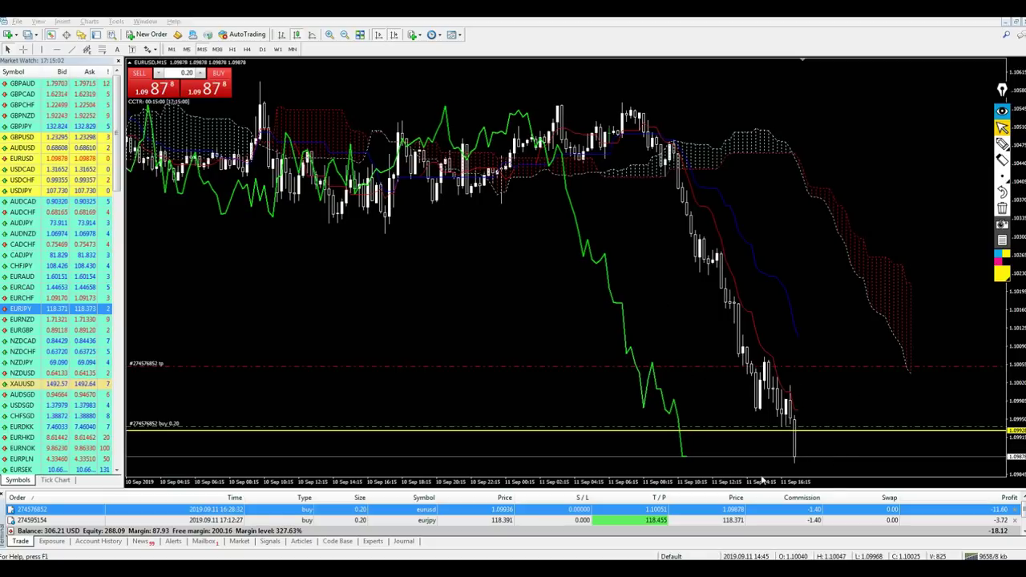
{"action": "middle_click", "coordinate": [806, 456]}
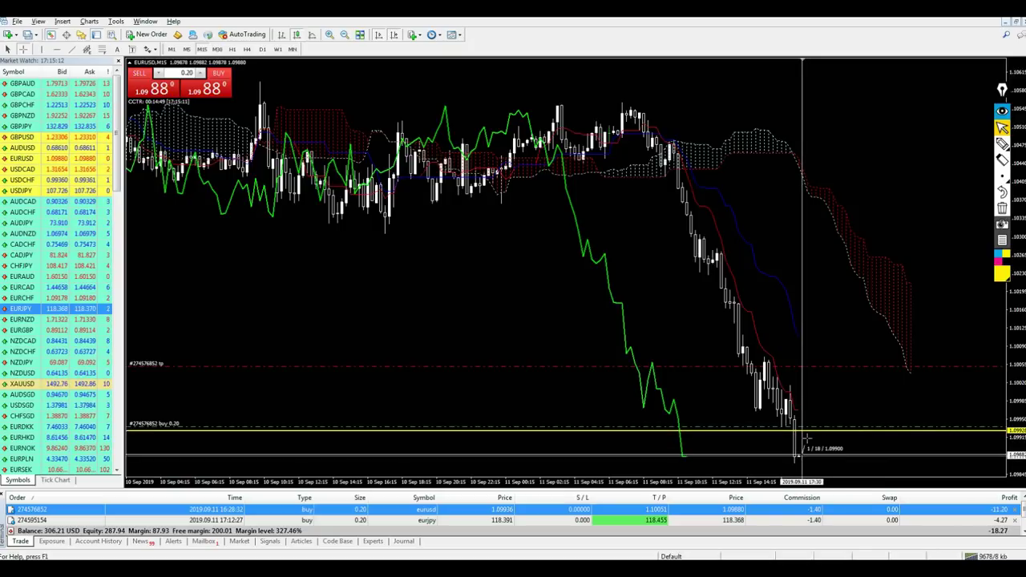
{"action": "left_click", "coordinate": [808, 436]}
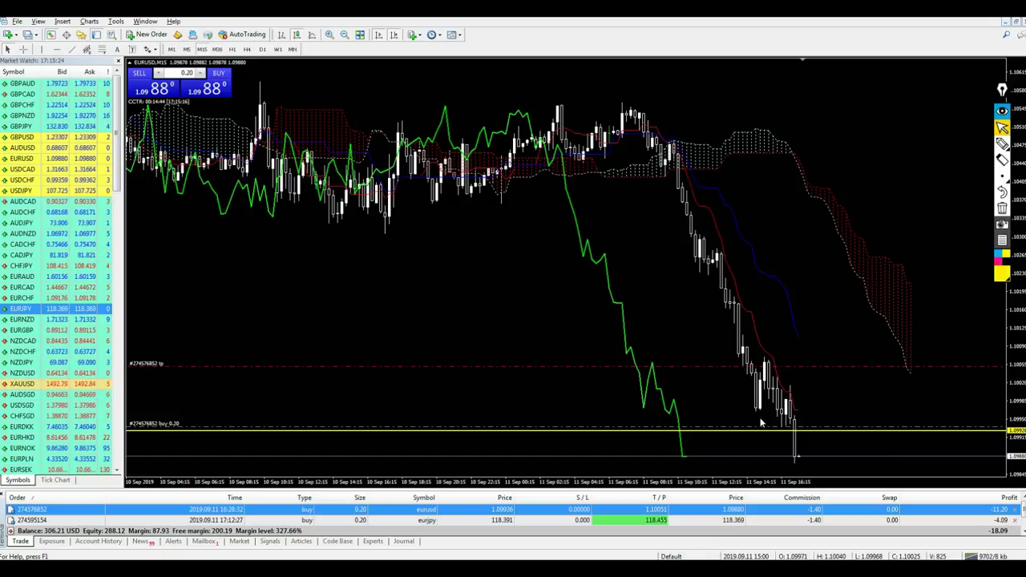
Show EURUSD M15 in close-up and temporarily sketch a rebound arrow, a resistance line and a downward arrow at the latest candles.
{"action": "key", "text": "plus"}
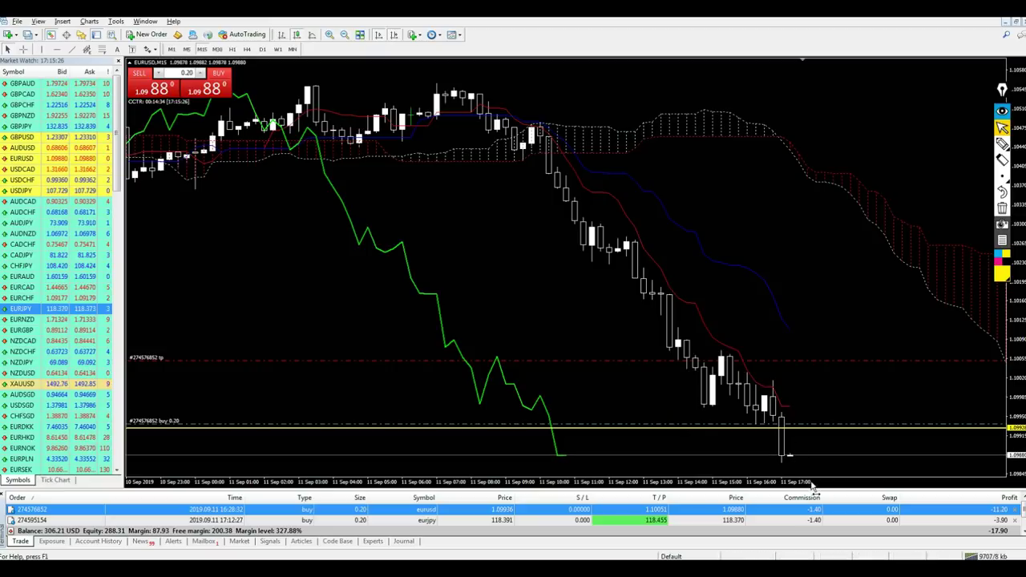
{"action": "left_click", "coordinate": [1002, 144]}
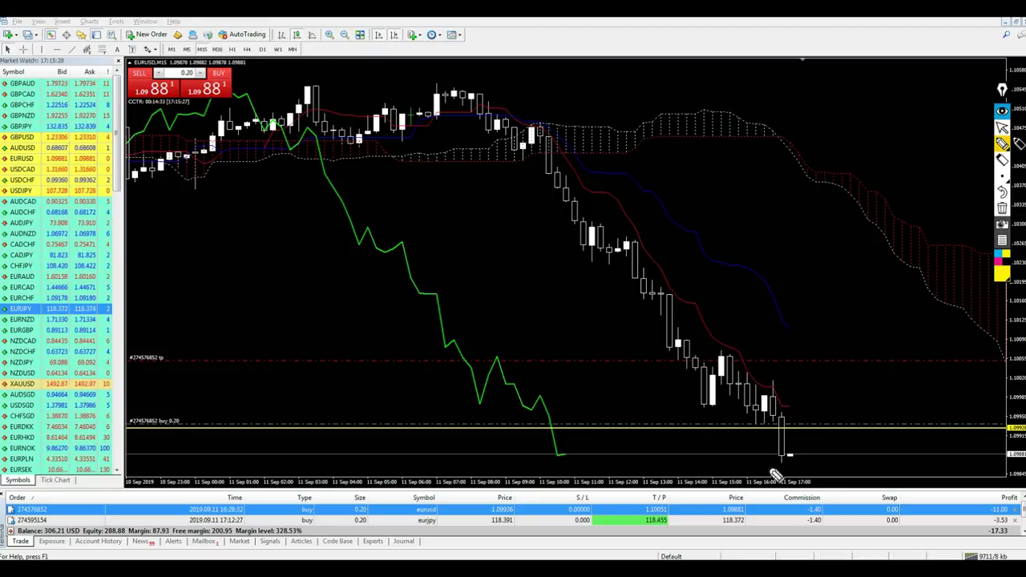
{"action": "left_click_drag", "start_coordinate": [792, 455], "coordinate": [806, 386]}
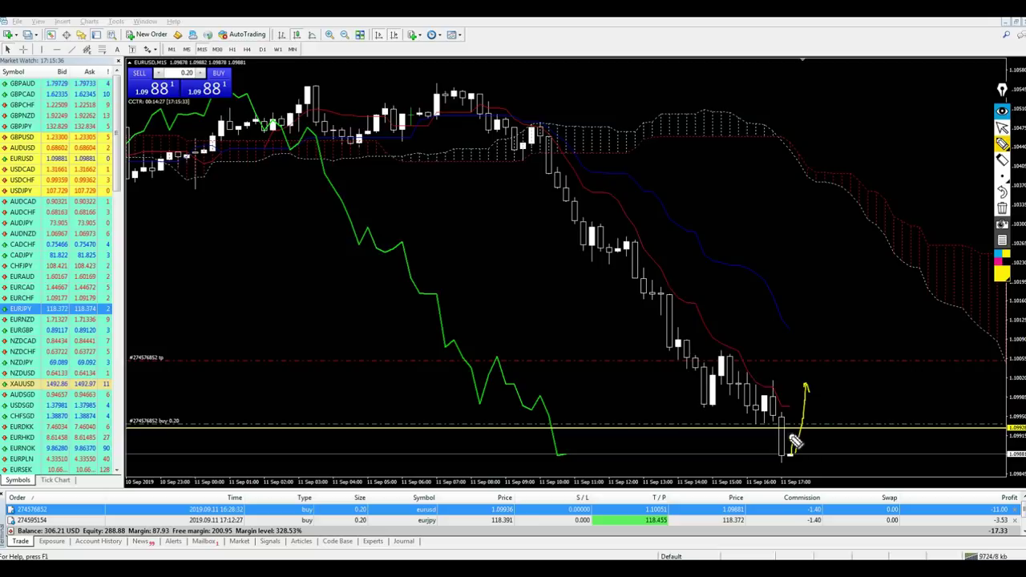
{"action": "mouse_move", "coordinate": [751, 424]}
{"action": "left_mouse_down"}
{"action": "mouse_move", "coordinate": [798, 425]}
{"action": "mouse_move", "coordinate": [818, 481]}
{"action": "mouse_move", "coordinate": [804, 474]}
{"action": "left_mouse_up"}
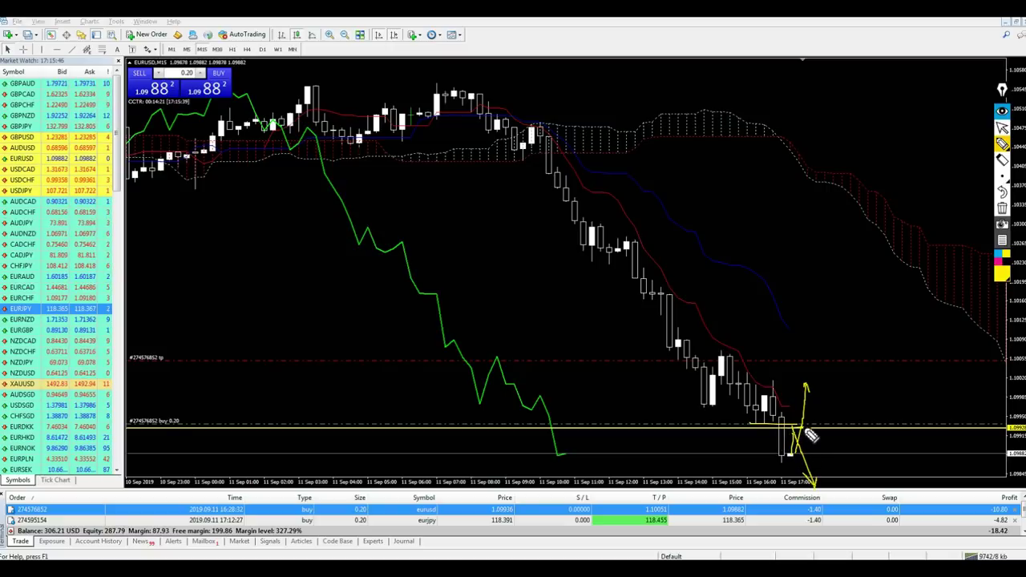
{"action": "left_click", "coordinate": [1002, 127]}
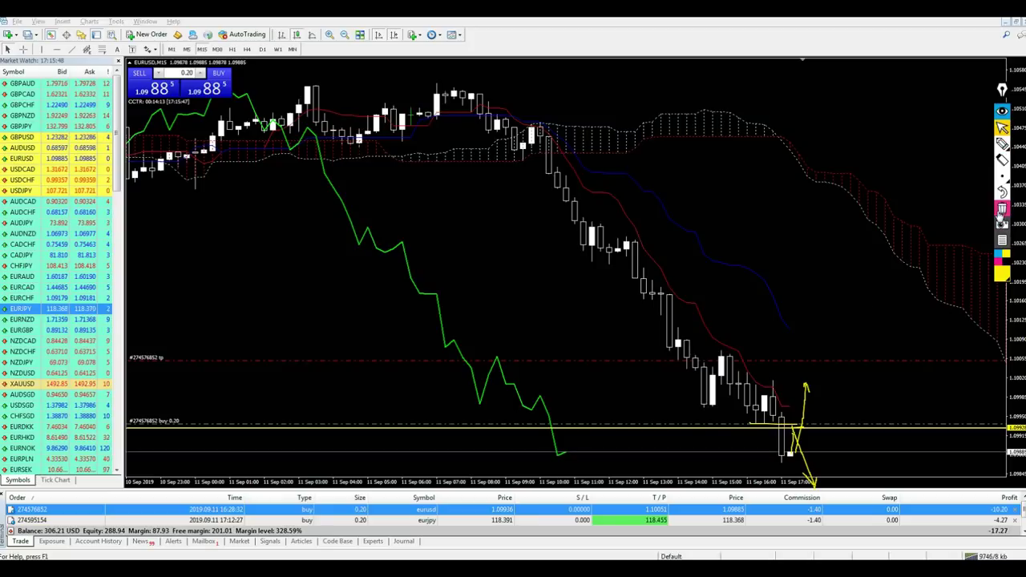
{"action": "left_click", "coordinate": [1002, 207]}
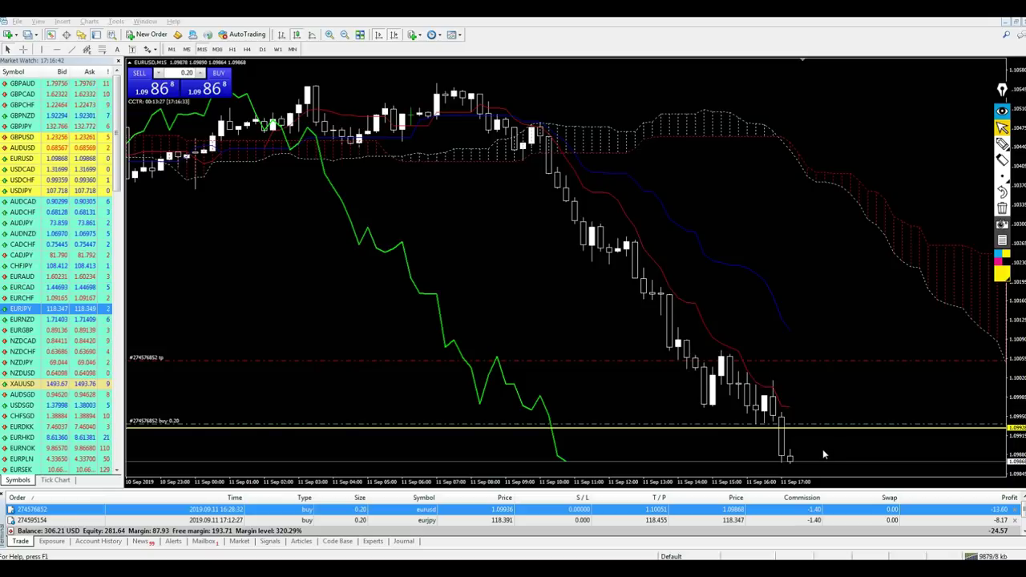
Close the 0.20 EURUSD buy trade at the current market price.
{"action": "left_click", "coordinate": [1015, 511]}
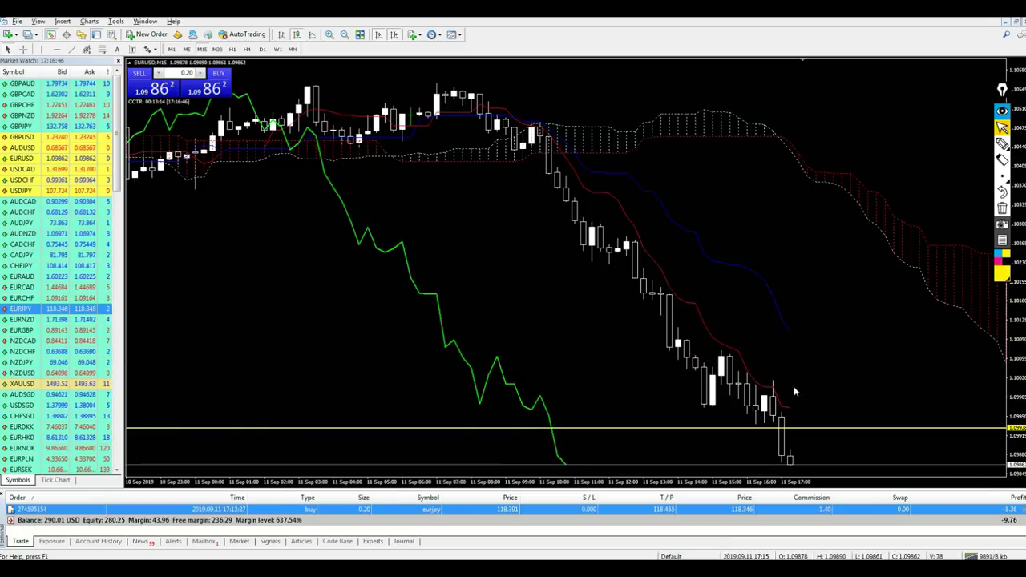
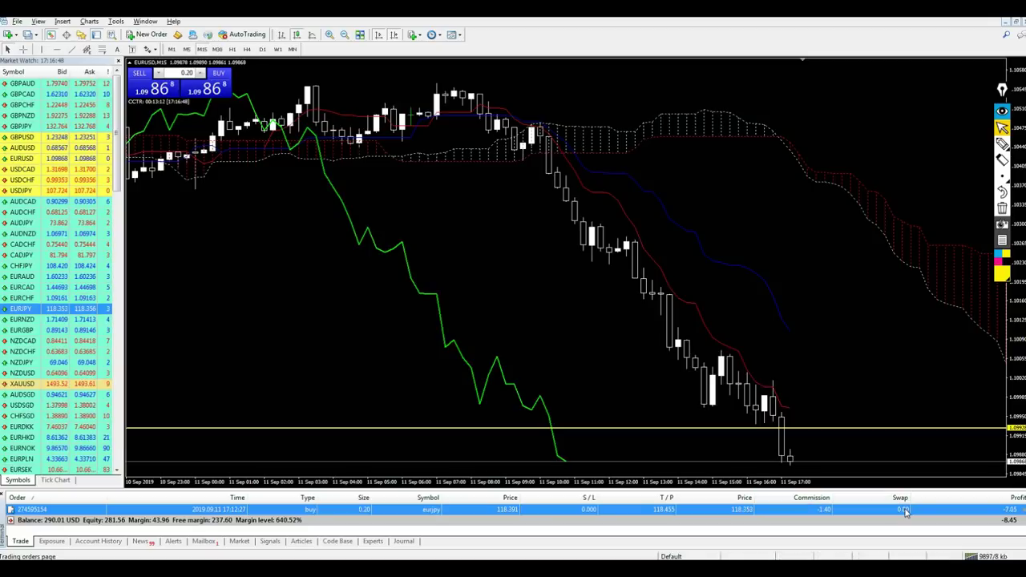
Show the EURJPY M15 chart with more history and inspect the latest candles against the buy entry line with the crosshair.
{"action": "left_click_drag", "start_coordinate": [799, 368], "coordinate": [799, 366]}
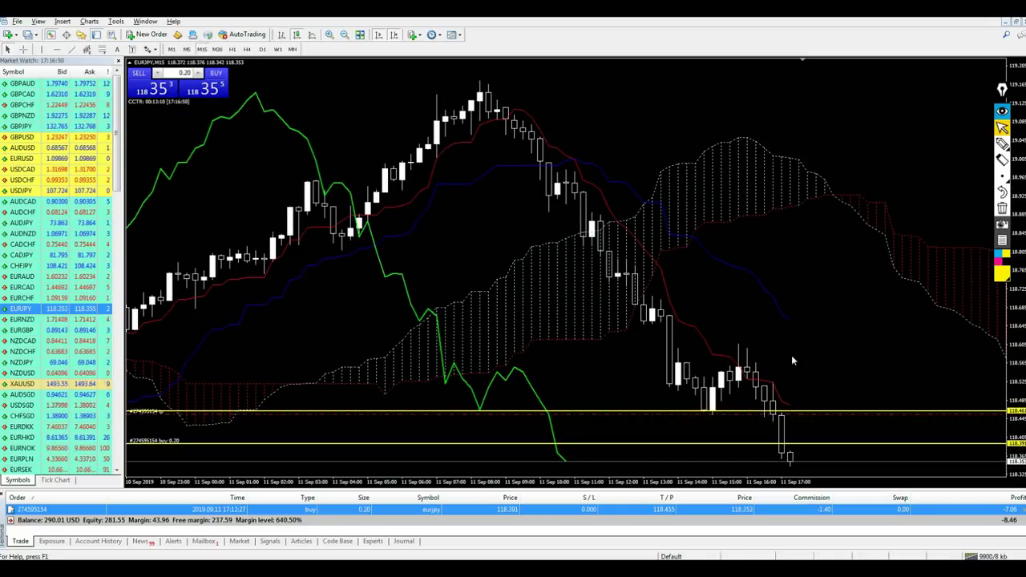
{"action": "key", "text": "minus"}
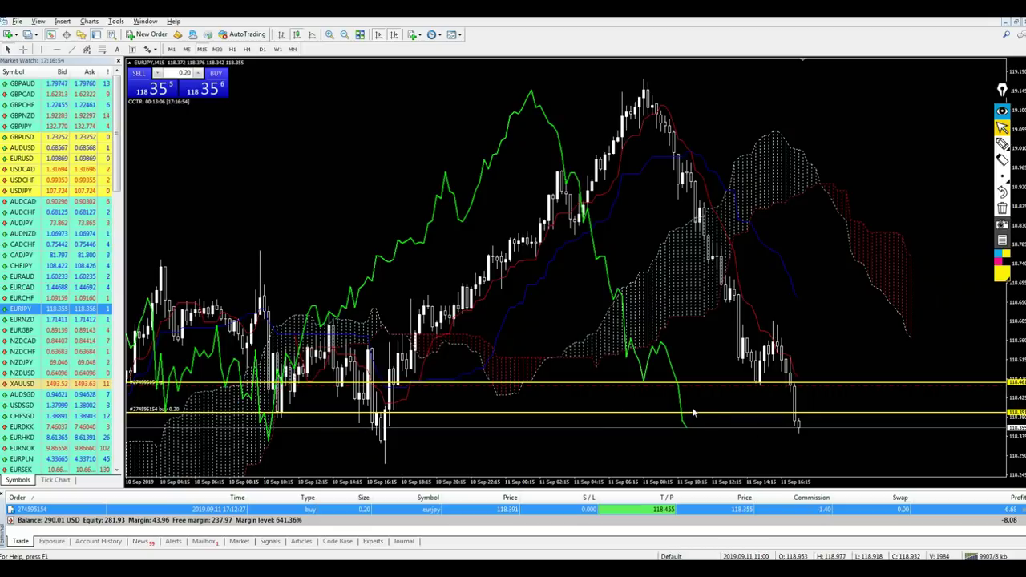
{"action": "middle_click", "coordinate": [794, 414]}
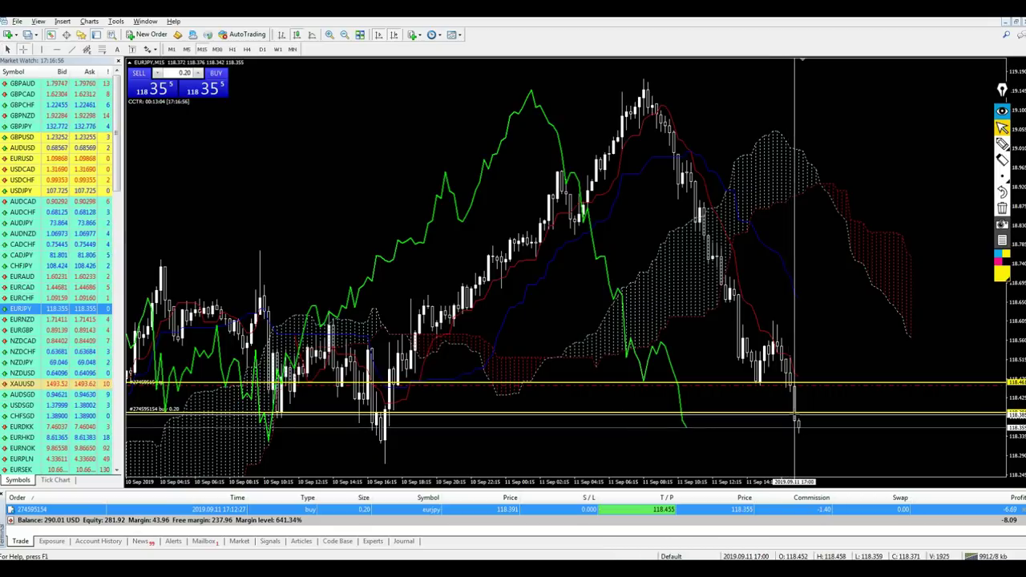
{"action": "middle_click", "coordinate": [740, 422]}
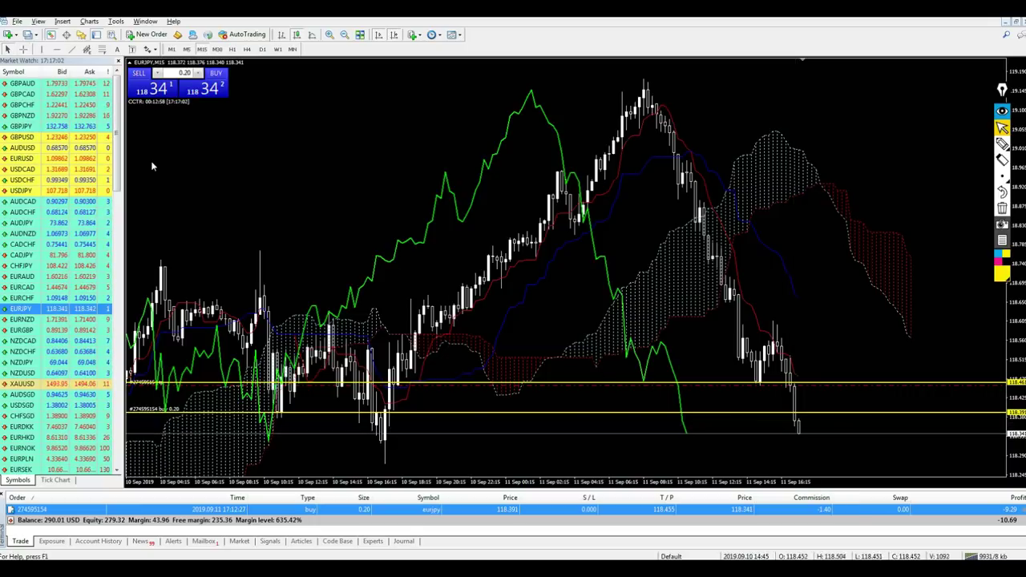
Review the M15 charts of GBPAUD, GBPCAD, GBPCHF and GBPNZD one after another.
{"action": "key", "text": "Return"}
{"action": "key", "text": "Down"}
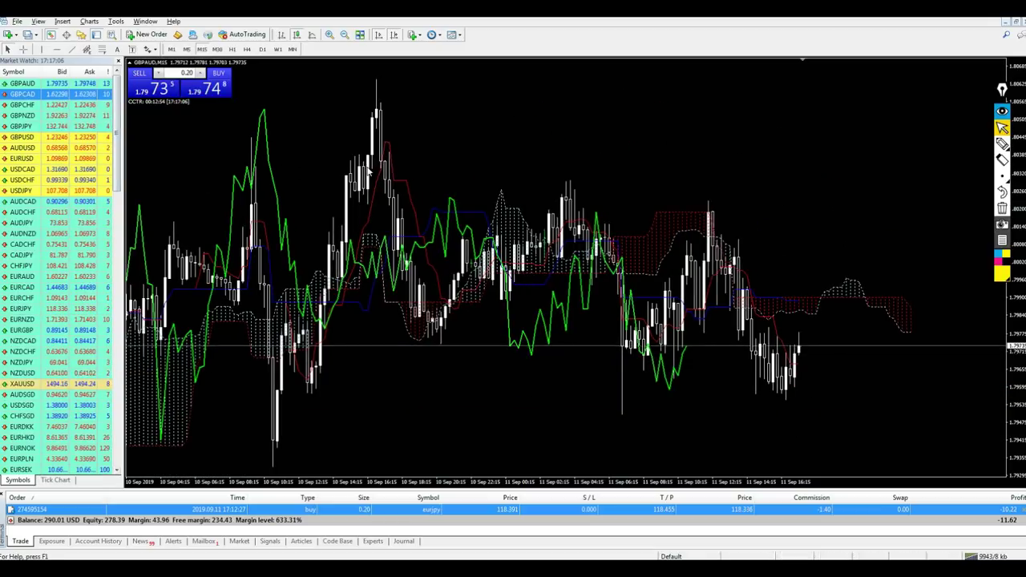
{"action": "key", "text": "Return"}
{"action": "key", "text": "Down"}
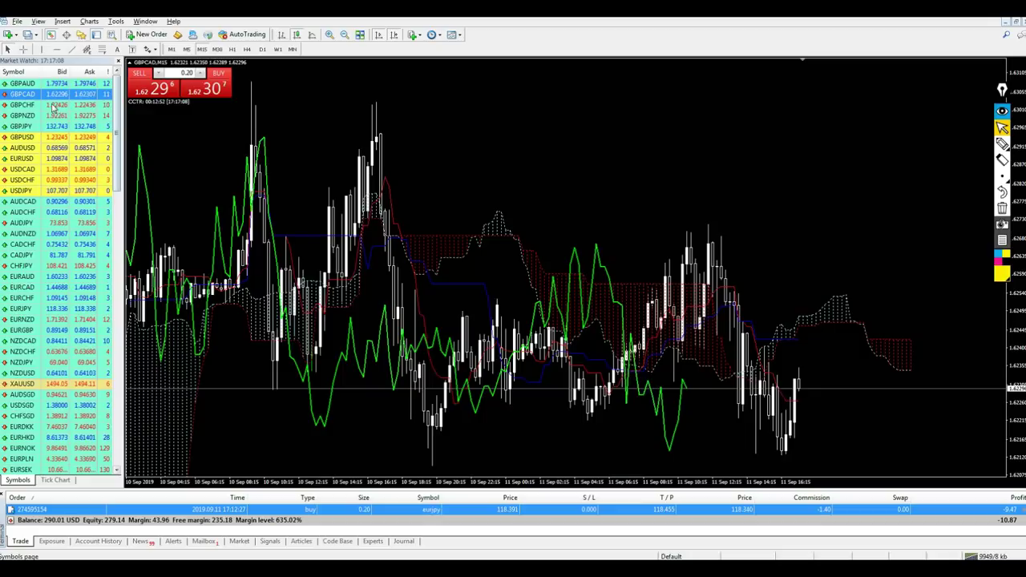
{"action": "key", "text": "Return"}
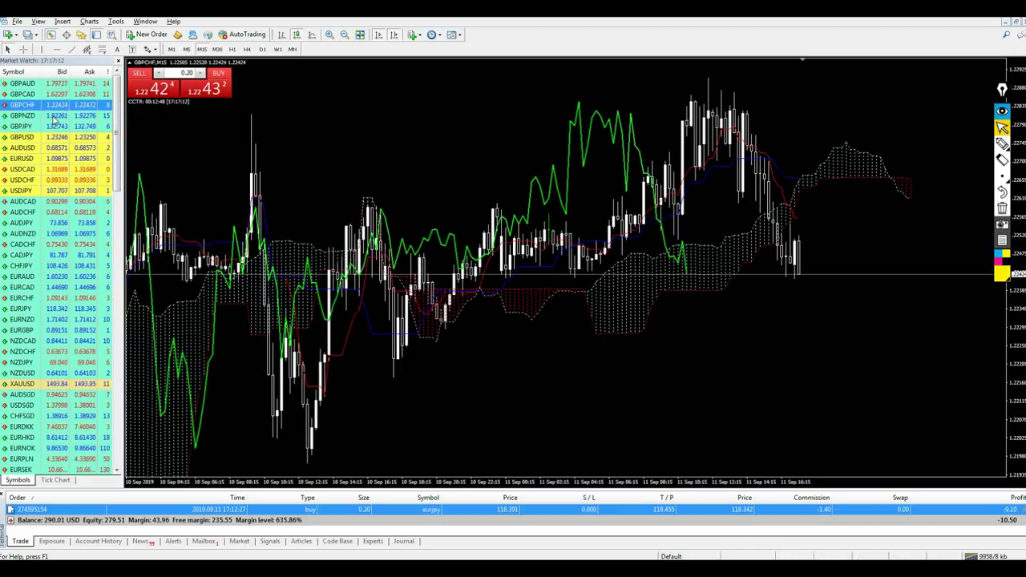
{"action": "key", "text": "Down"}
{"action": "key", "text": "Return"}
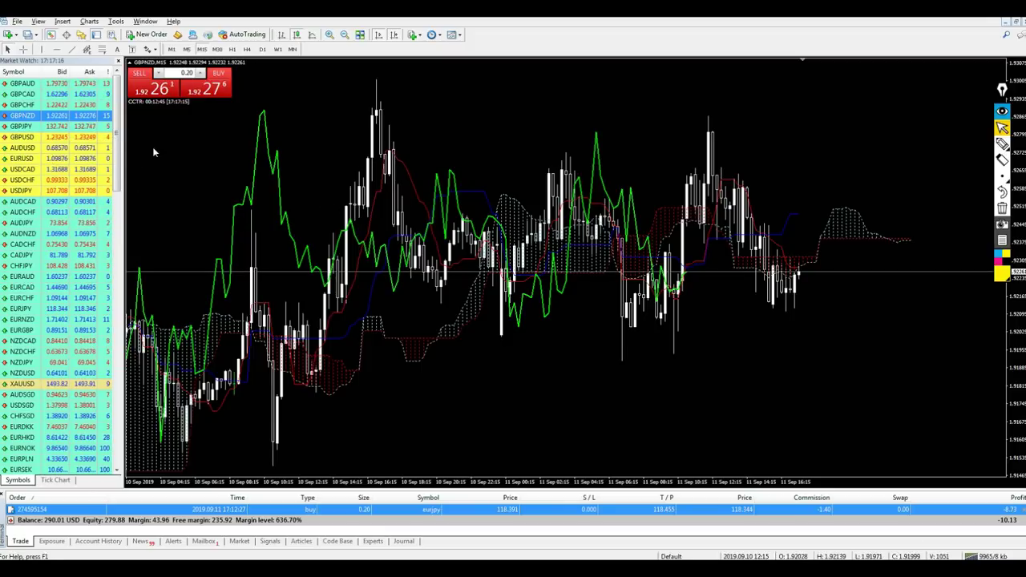
Show GBPJPY M15 and lower its bottom horizontal line to 132.718, level with the green Chikou line's earlier peaks.
{"action": "left_click_drag", "start_coordinate": [28, 126], "coordinate": [310, 202]}
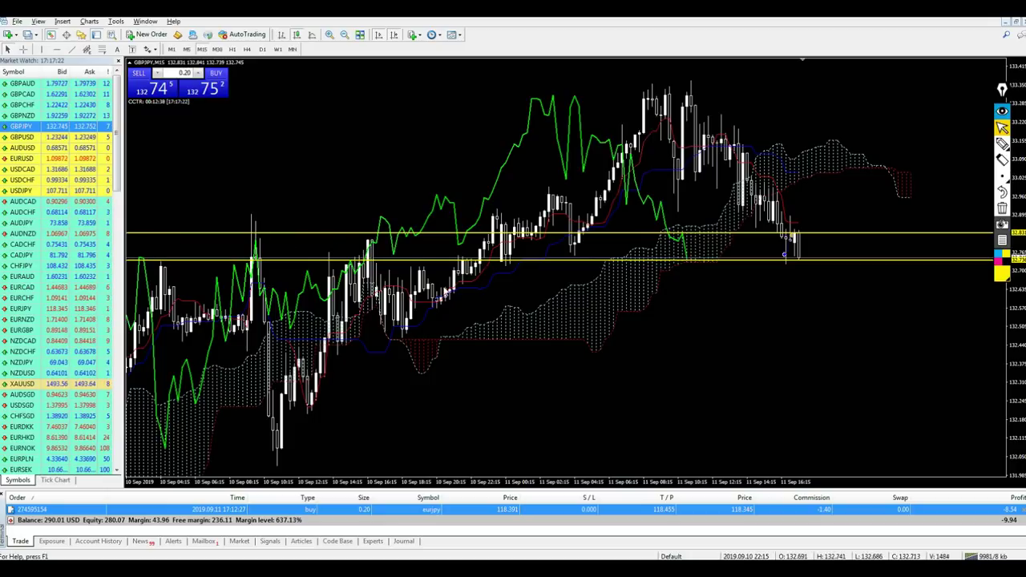
{"action": "key", "text": "minus"}
{"action": "middle_click", "coordinate": [479, 171]}
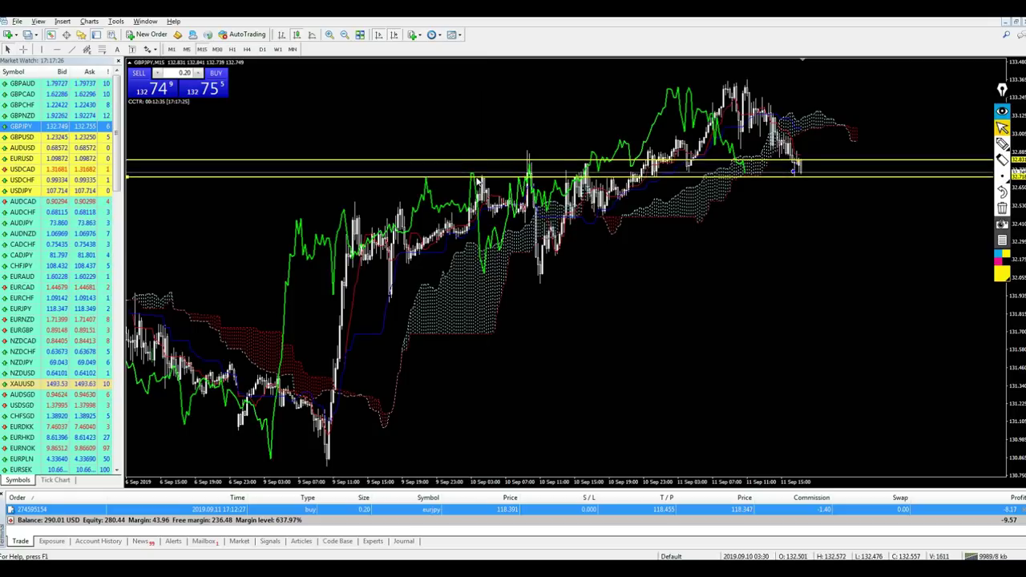
Temporarily circle two places where the Chikou line meets GBPJPY's lower horizontal line, sketch pen strokes between and above them, and clear the sketch.
{"action": "left_click", "coordinate": [1002, 143]}
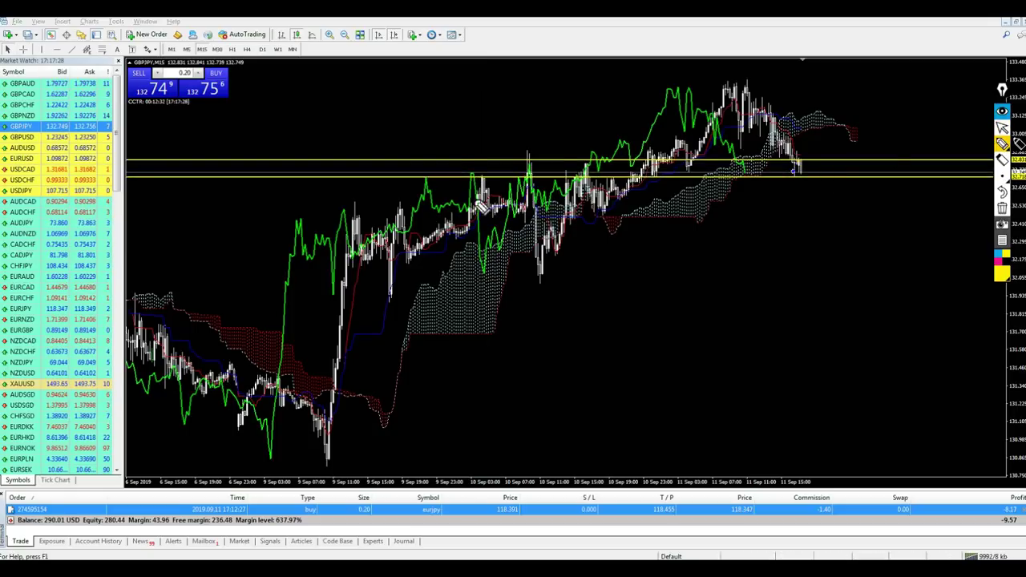
{"action": "left_click_drag", "start_coordinate": [426, 196], "coordinate": [441, 178]}
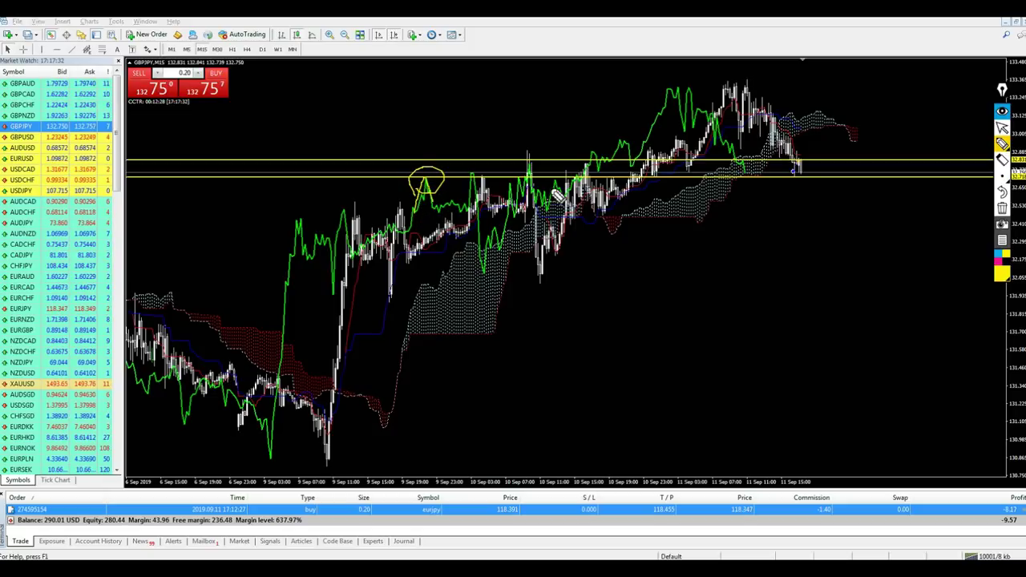
{"action": "left_click", "coordinate": [1002, 207]}
{"action": "mouse_move", "coordinate": [593, 167]}
{"action": "left_mouse_down"}
{"action": "mouse_move", "coordinate": [546, 204]}
{"action": "mouse_move", "coordinate": [519, 180]}
{"action": "left_mouse_up"}
{"action": "mouse_move", "coordinate": [409, 200]}
{"action": "left_mouse_down"}
{"action": "mouse_move", "coordinate": [475, 158]}
{"action": "mouse_move", "coordinate": [473, 186]}
{"action": "left_mouse_up"}
{"action": "mouse_move", "coordinate": [491, 148]}
{"action": "left_mouse_down"}
{"action": "mouse_move", "coordinate": [500, 100]}
{"action": "mouse_move", "coordinate": [506, 143]}
{"action": "left_mouse_up"}
{"action": "left_click_drag", "start_coordinate": [515, 74], "coordinate": [494, 135]}
{"action": "left_click_drag", "start_coordinate": [484, 102], "coordinate": [513, 137]}
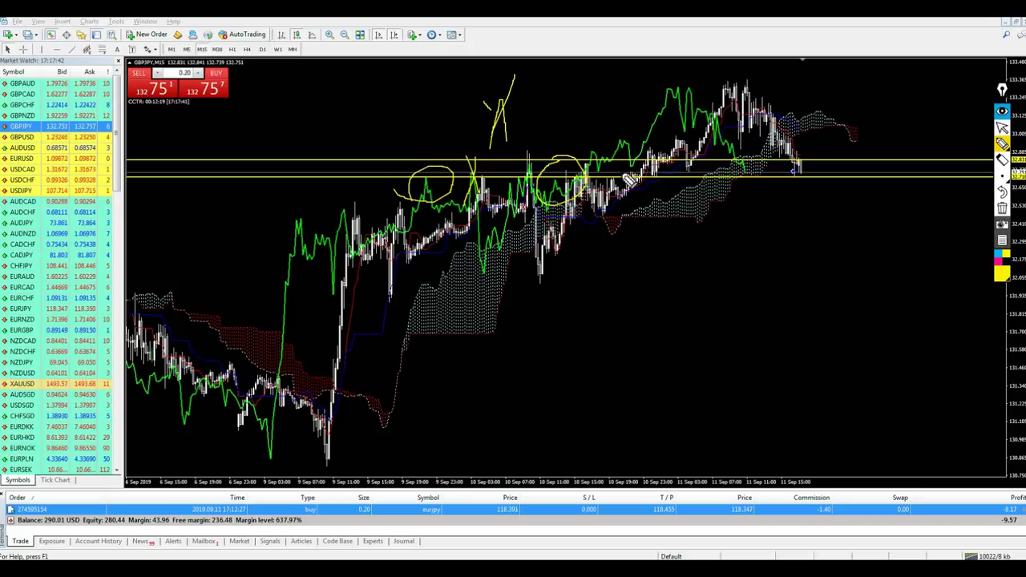
{"action": "left_click", "coordinate": [1002, 127]}
{"action": "left_click", "coordinate": [1002, 207]}
Examine GBPJPY around the lower horizontal line with the crosshair, comparing the H4 timeframe with M15.
{"action": "key", "text": "plus"}
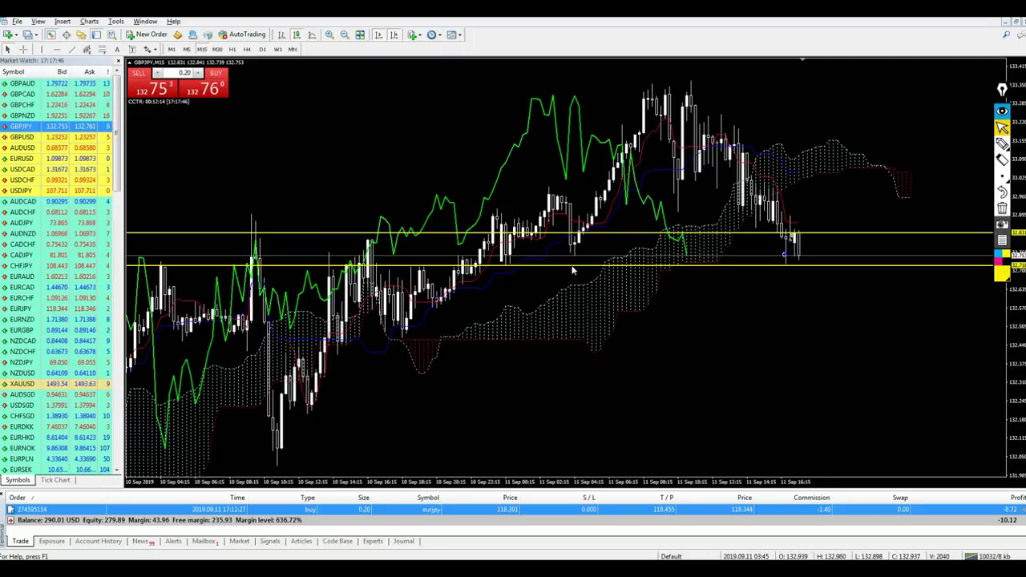
{"action": "middle_click", "coordinate": [794, 268]}
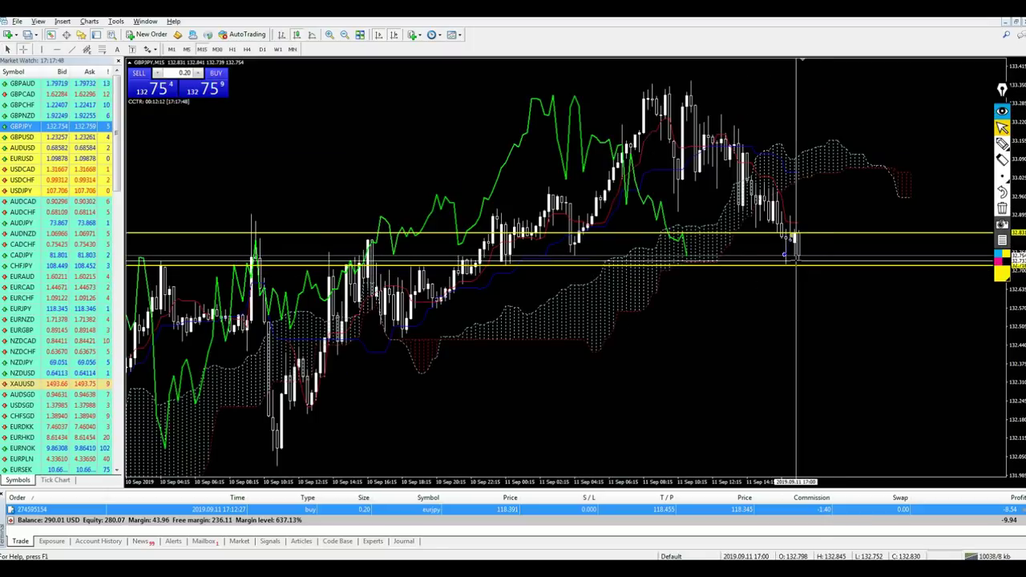
{"action": "left_click_drag", "start_coordinate": [794, 256], "coordinate": [805, 281]}
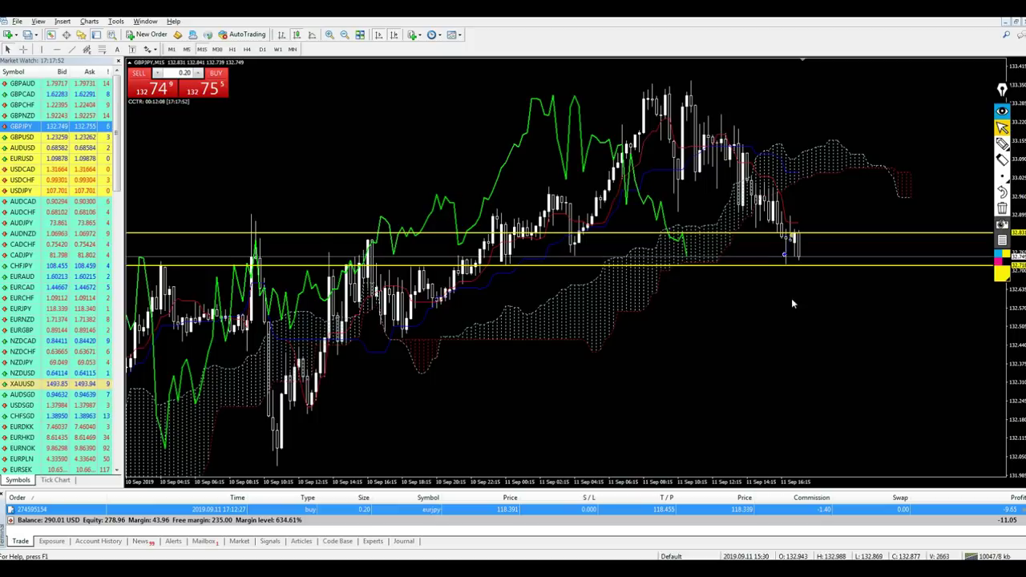
{"action": "left_click", "coordinate": [247, 50]}
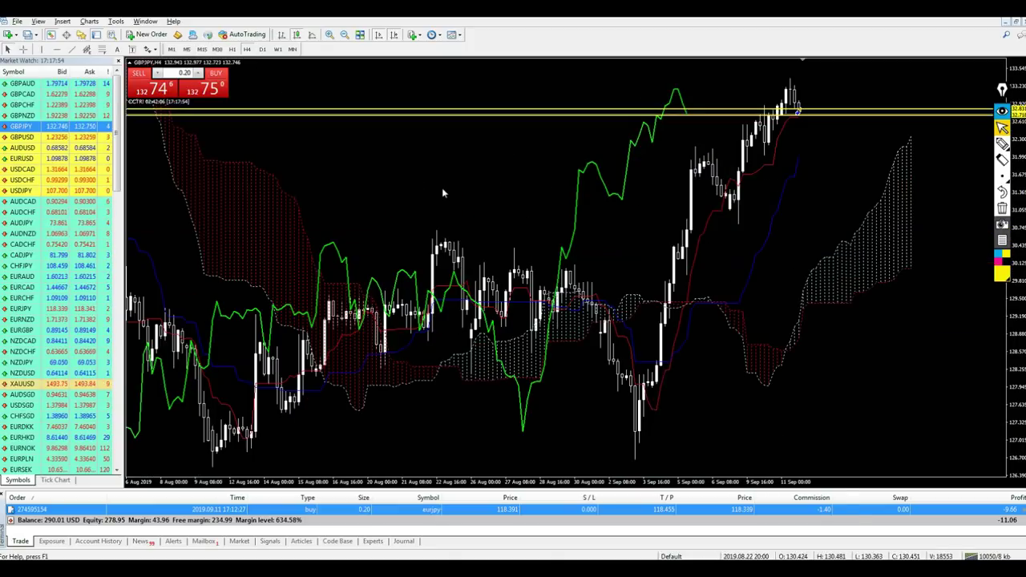
{"action": "left_click", "coordinate": [201, 49]}
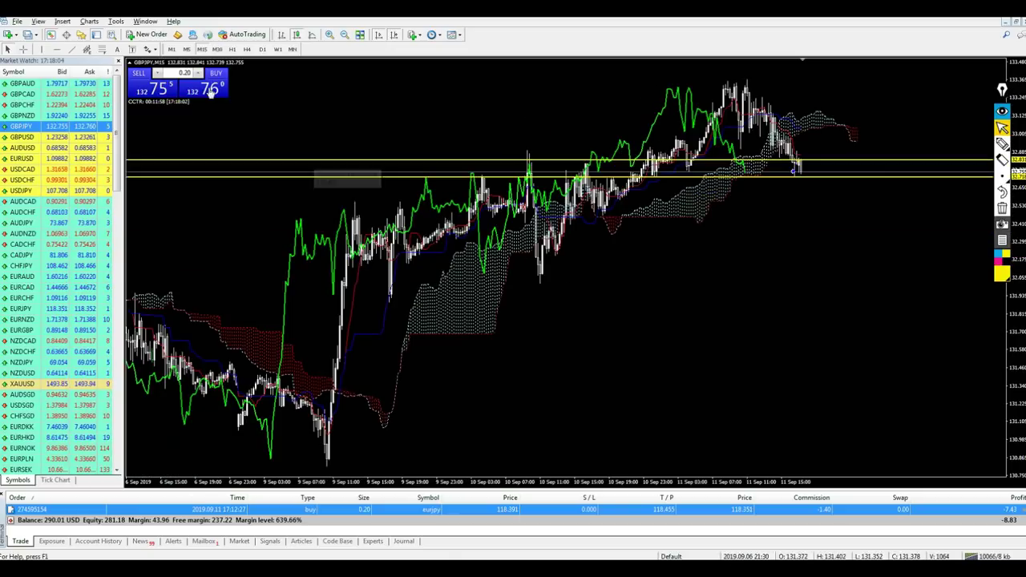
{"action": "middle_click", "coordinate": [436, 178]}
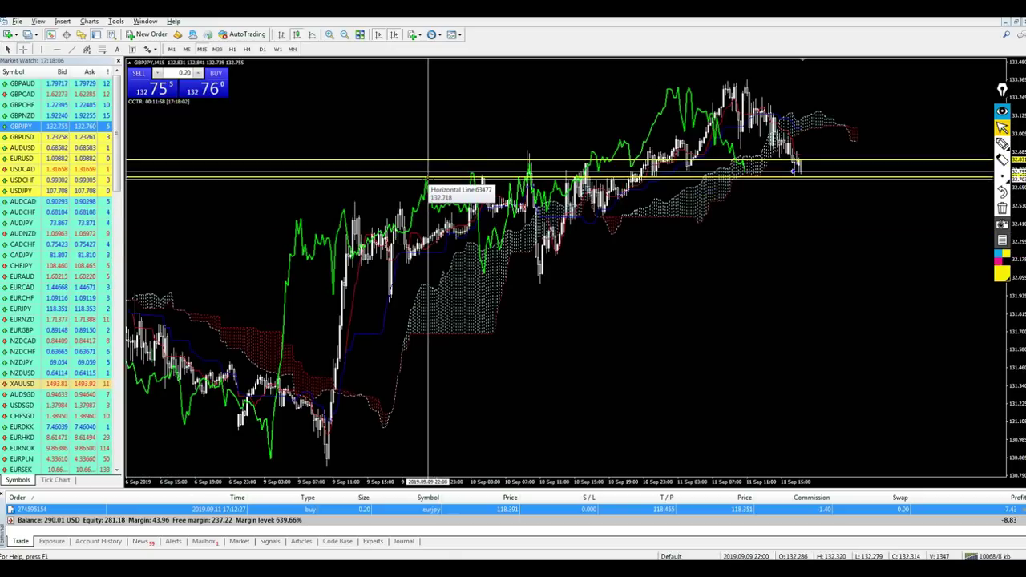
{"action": "middle_click", "coordinate": [428, 185]}
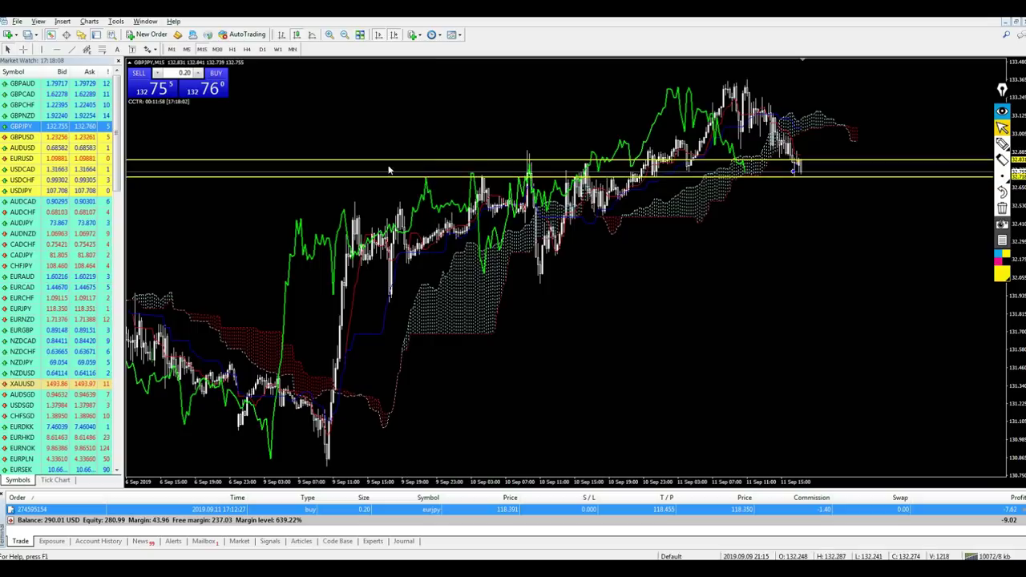
Buy 0.20 lots of GBPJPY at market and set the trade's take profit to 132.863, just above the upper horizontal line.
{"action": "left_click", "coordinate": [210, 91]}
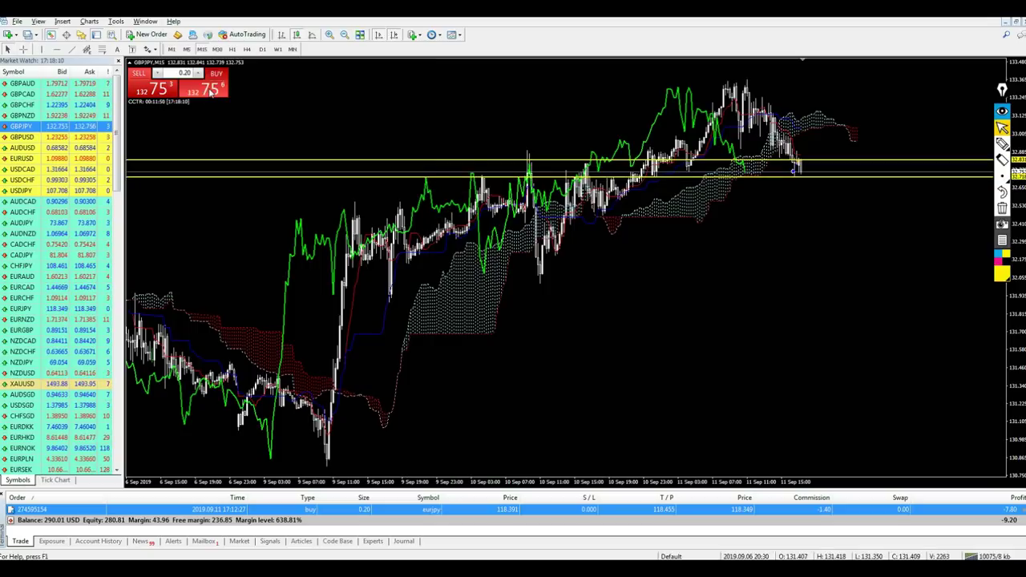
{"action": "key", "text": "plus"}
{"action": "key", "text": "plus"}
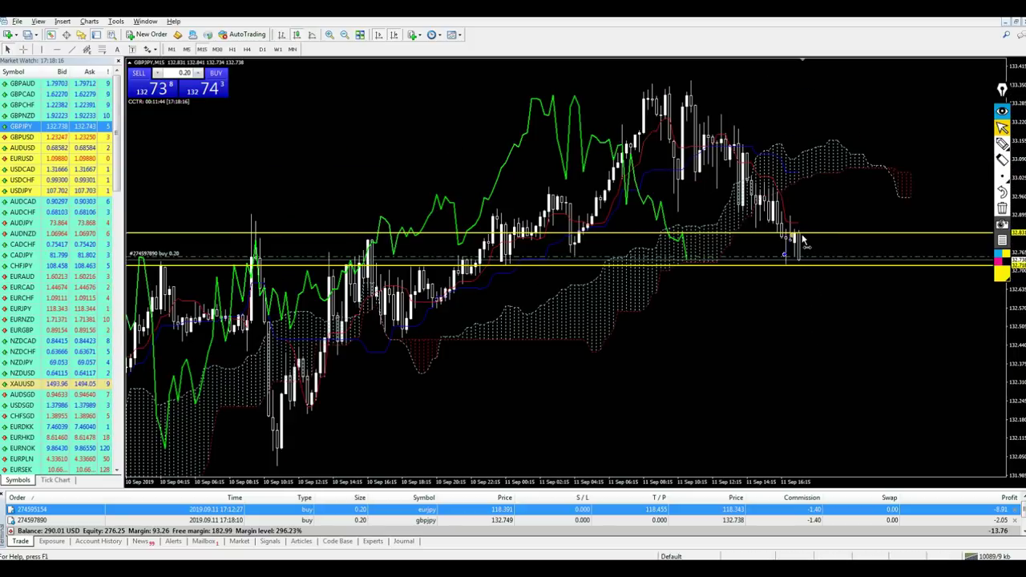
{"action": "left_click_drag", "start_coordinate": [811, 263], "coordinate": [966, 236]}
Temporarily circle the Chikou line's bend near the GBPJPY take profit level and clear the sketch.
{"action": "left_click", "coordinate": [1002, 143]}
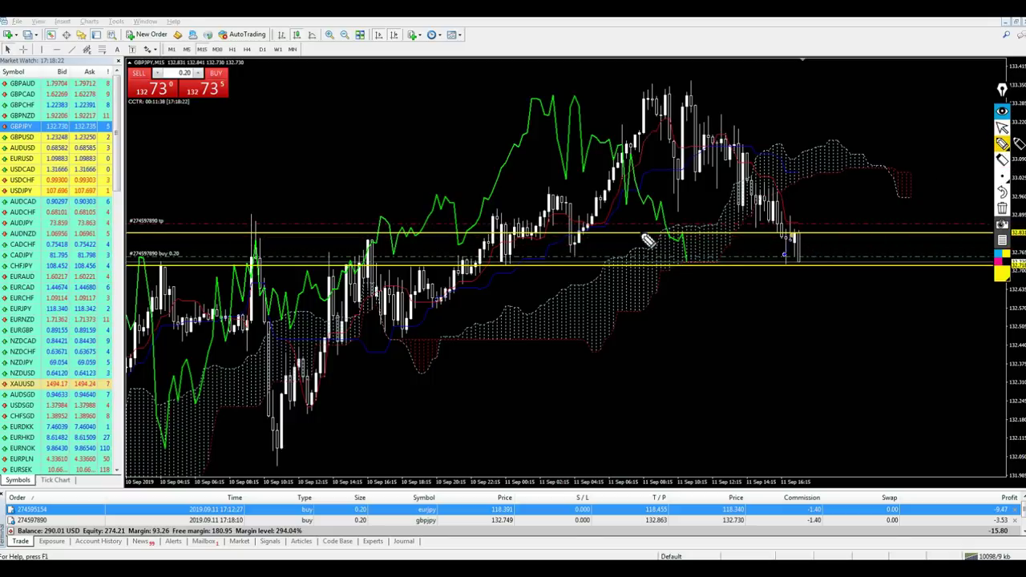
{"action": "left_click_drag", "start_coordinate": [645, 224], "coordinate": [652, 231]}
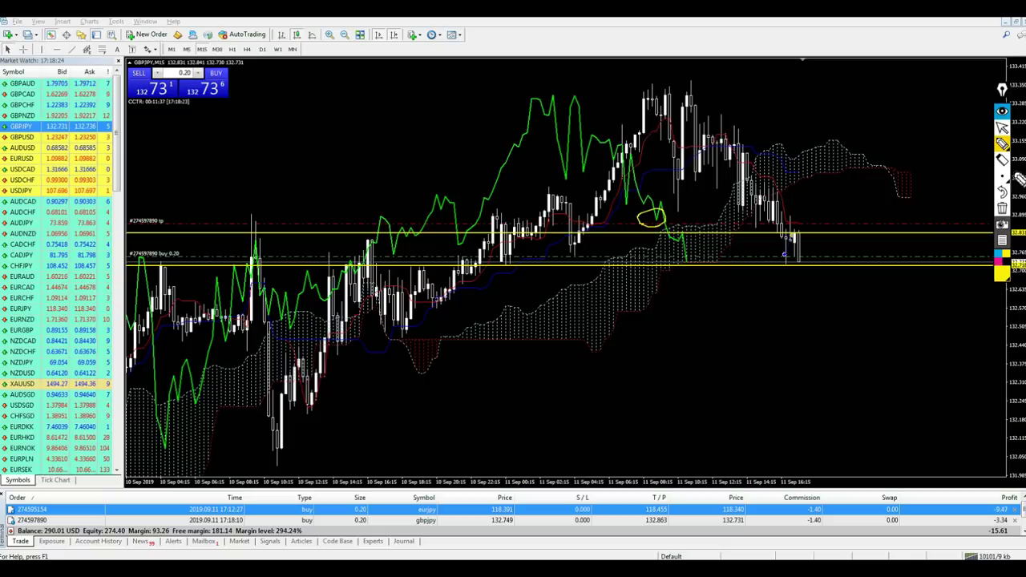
{"action": "left_click", "coordinate": [1002, 126]}
{"action": "left_click", "coordinate": [1002, 207]}
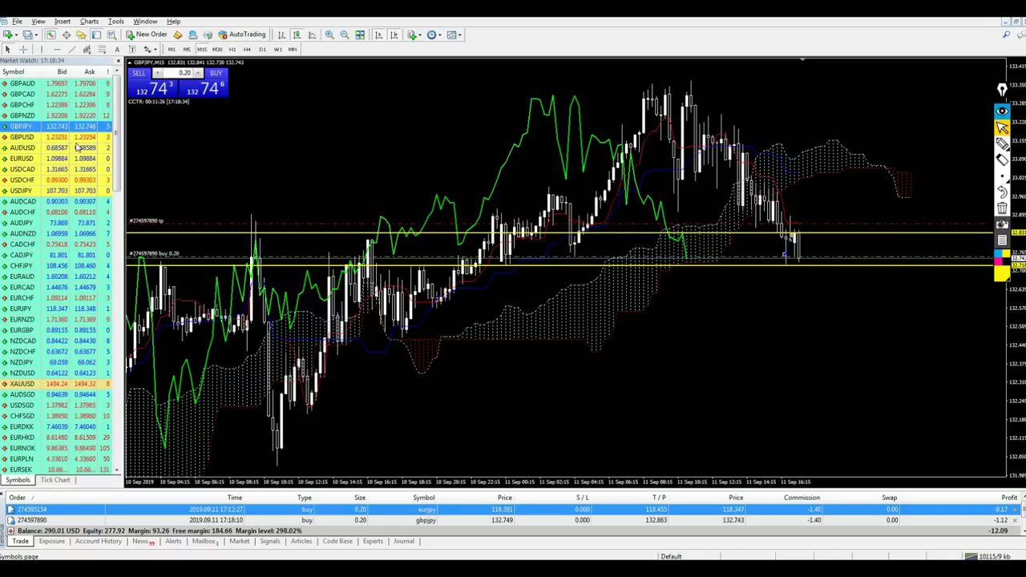
Review the GBPUSD and EURUSD M15 charts.
{"action": "left_click", "coordinate": [22, 136]}
{"action": "left_click_drag", "start_coordinate": [433, 166], "coordinate": [433, 166]}
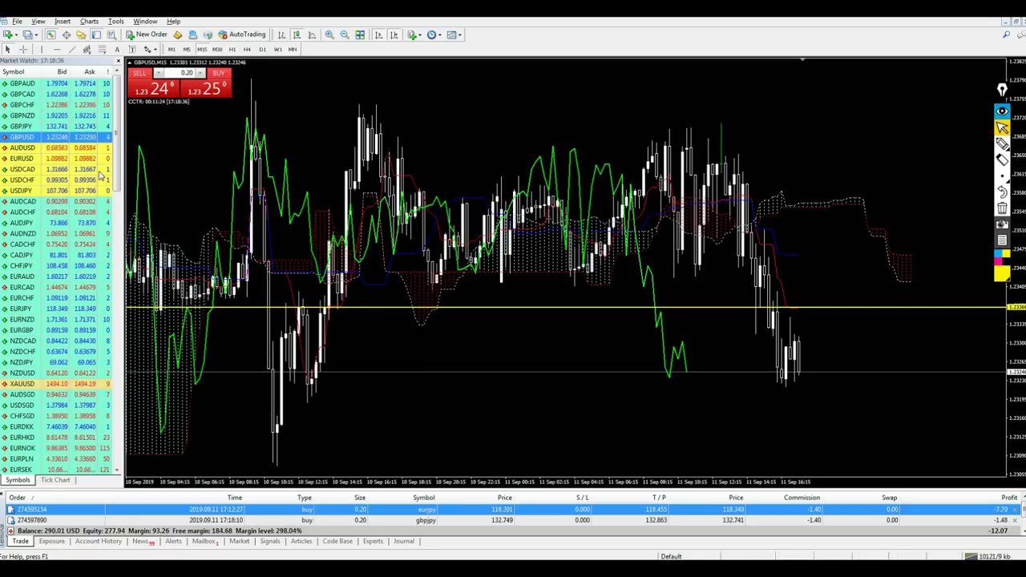
{"action": "left_click_drag", "start_coordinate": [28, 159], "coordinate": [745, 317]}
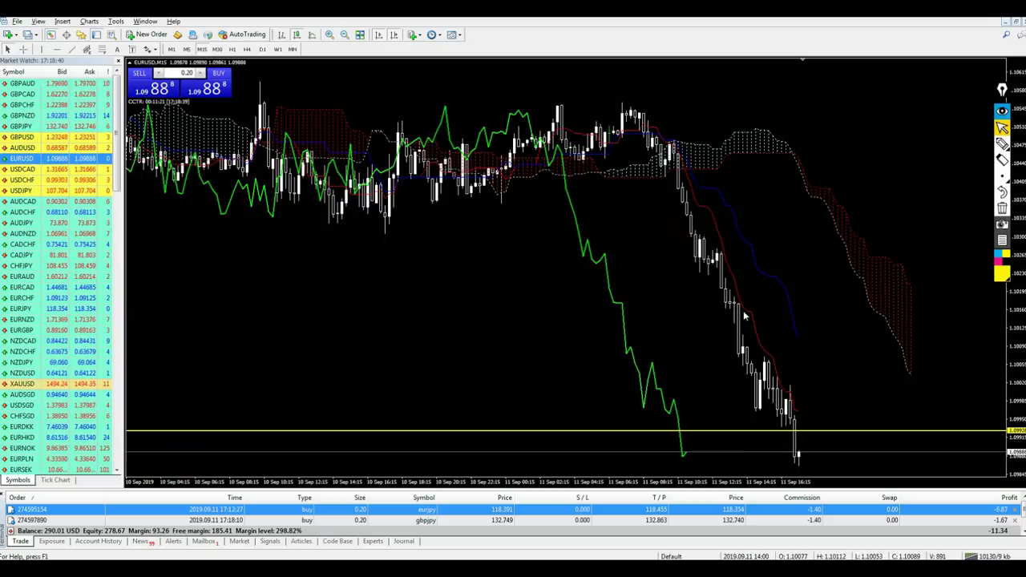
Measure around EURUSD's latest candles and move the yellow horizontal line up to the most recent candle highs.
{"action": "middle_click", "coordinate": [778, 418]}
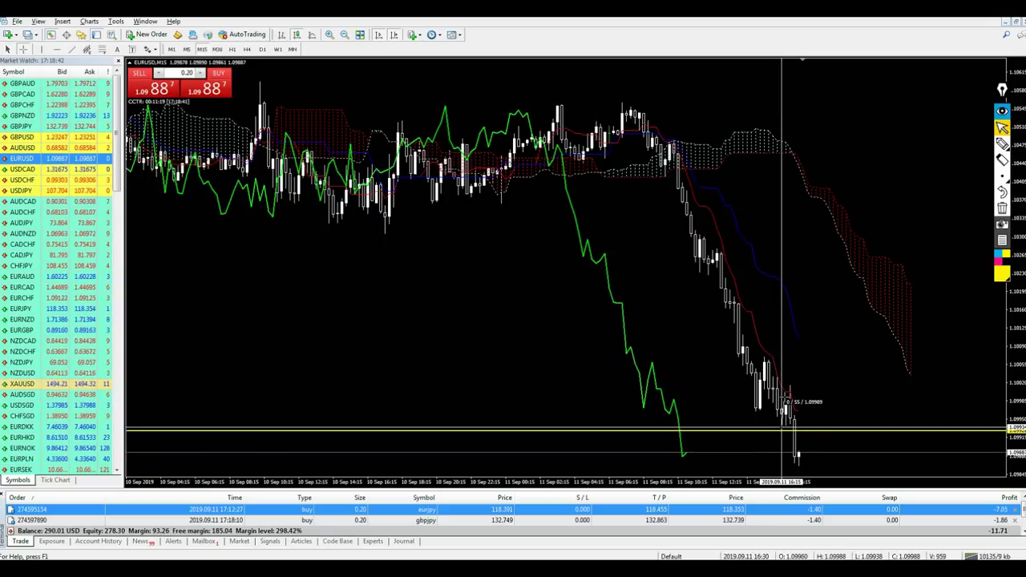
{"action": "left_click", "coordinate": [781, 429]}
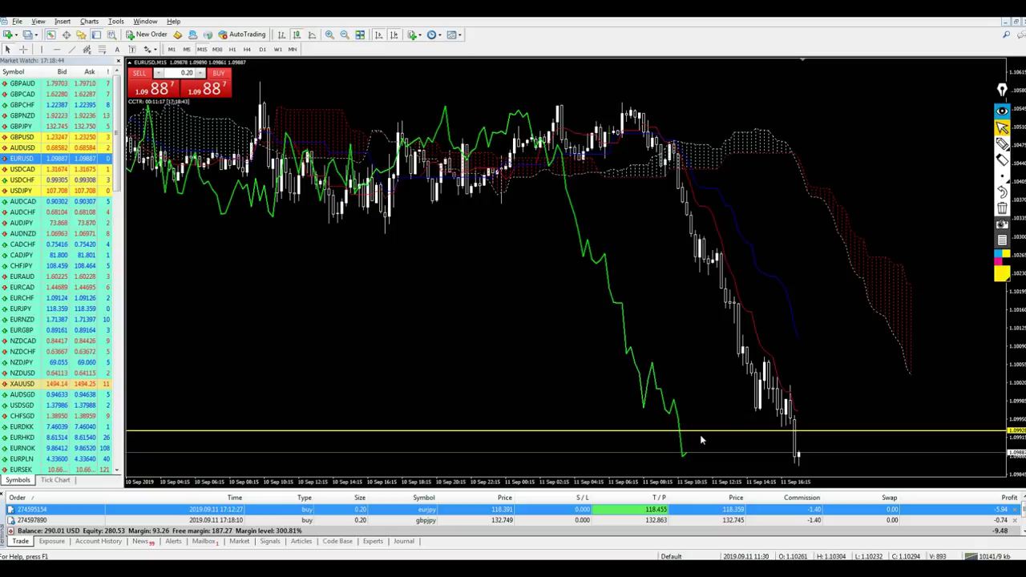
{"action": "left_click_drag", "start_coordinate": [698, 431], "coordinate": [694, 370]}
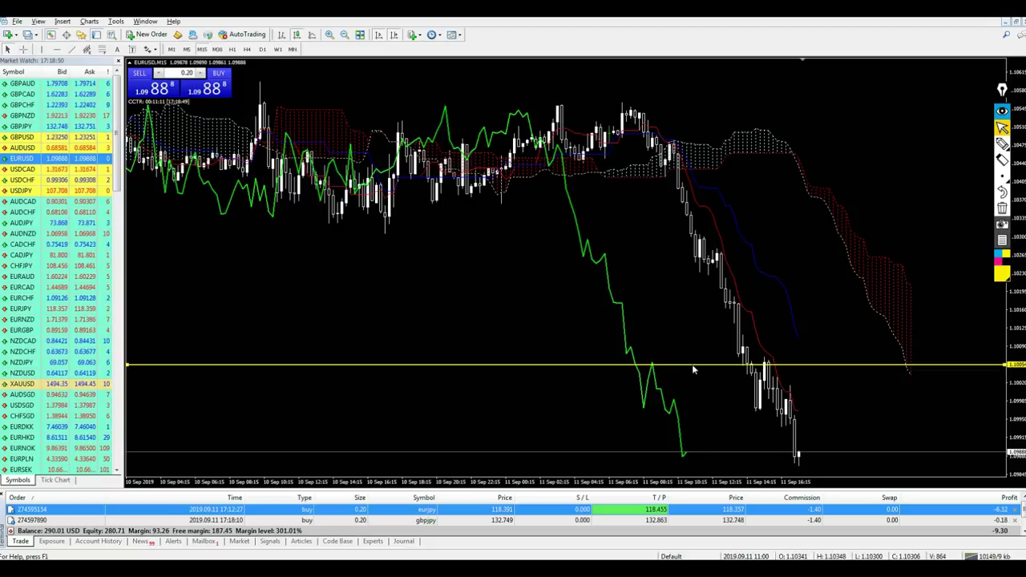
{"action": "mouse_move", "coordinate": [693, 369]}
{"action": "left_mouse_down"}
{"action": "mouse_move", "coordinate": [695, 393]}
{"action": "mouse_move", "coordinate": [692, 385]}
{"action": "left_mouse_up"}
Temporarily circle where the raised EURUSD horizontal line meets the Chikou line and the recent candles, and clear the circles.
{"action": "left_click", "coordinate": [1003, 144]}
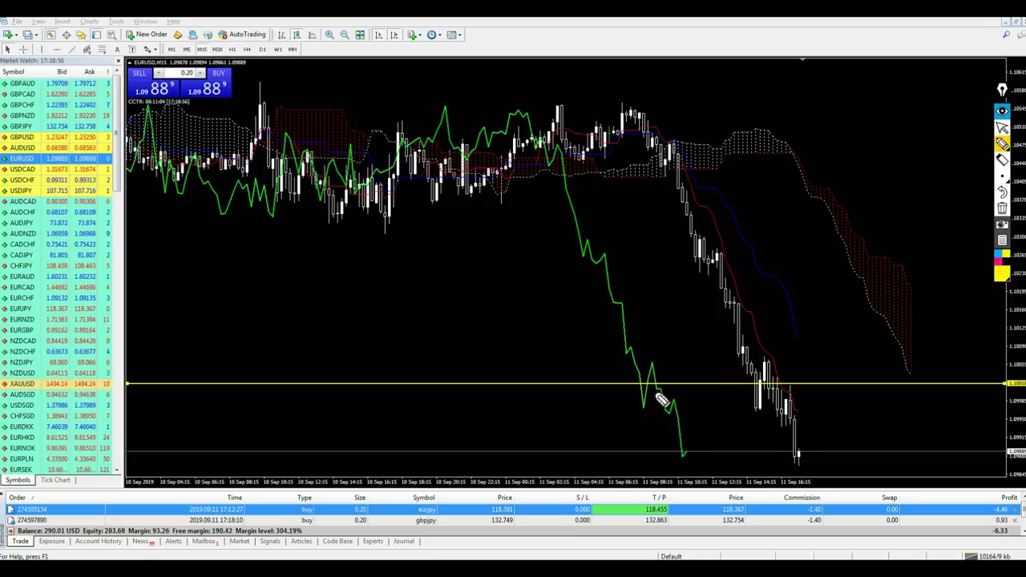
{"action": "left_click_drag", "start_coordinate": [664, 391], "coordinate": [665, 389]}
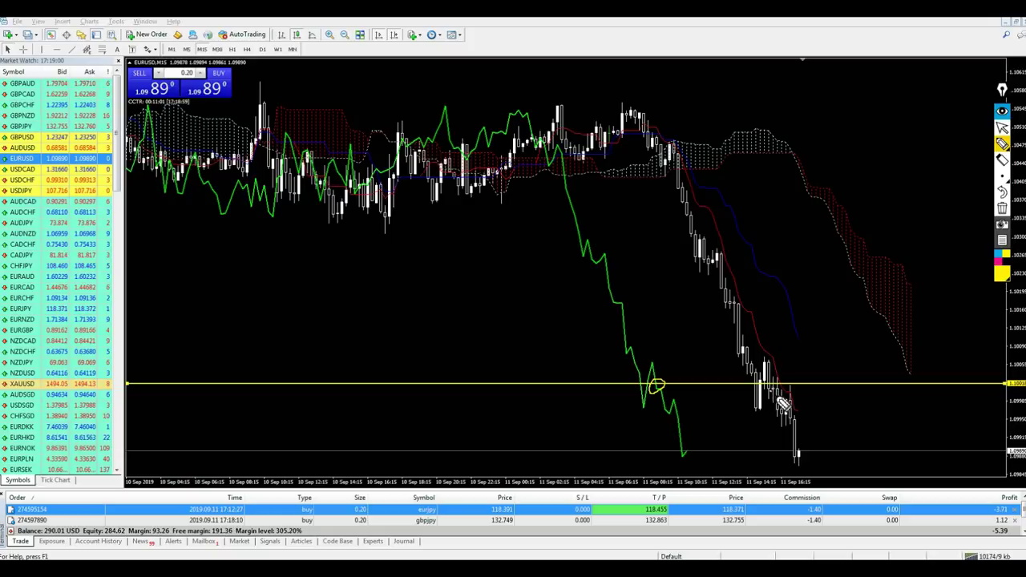
{"action": "left_click_drag", "start_coordinate": [782, 370], "coordinate": [774, 391]}
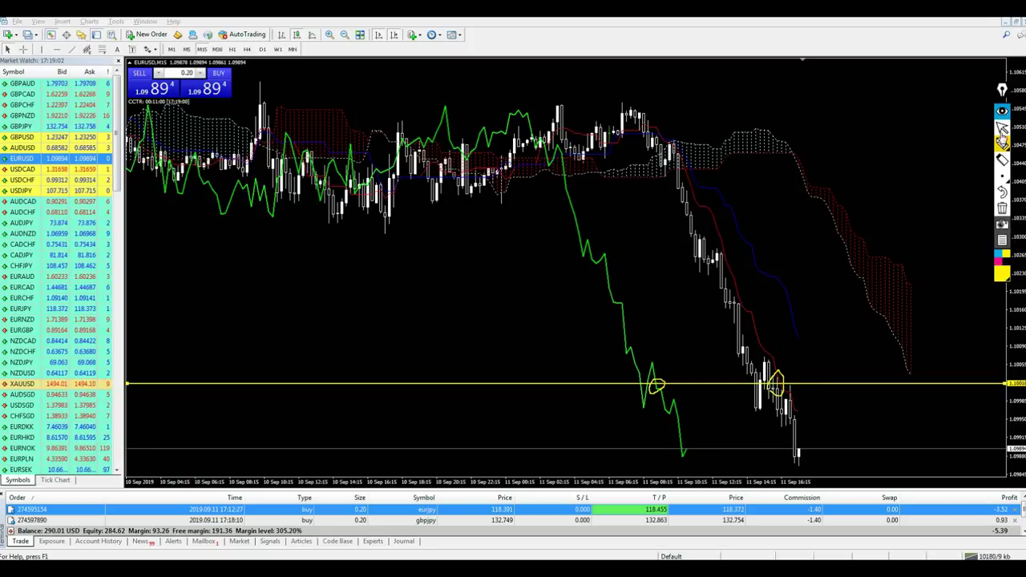
{"action": "left_click", "coordinate": [1001, 209]}
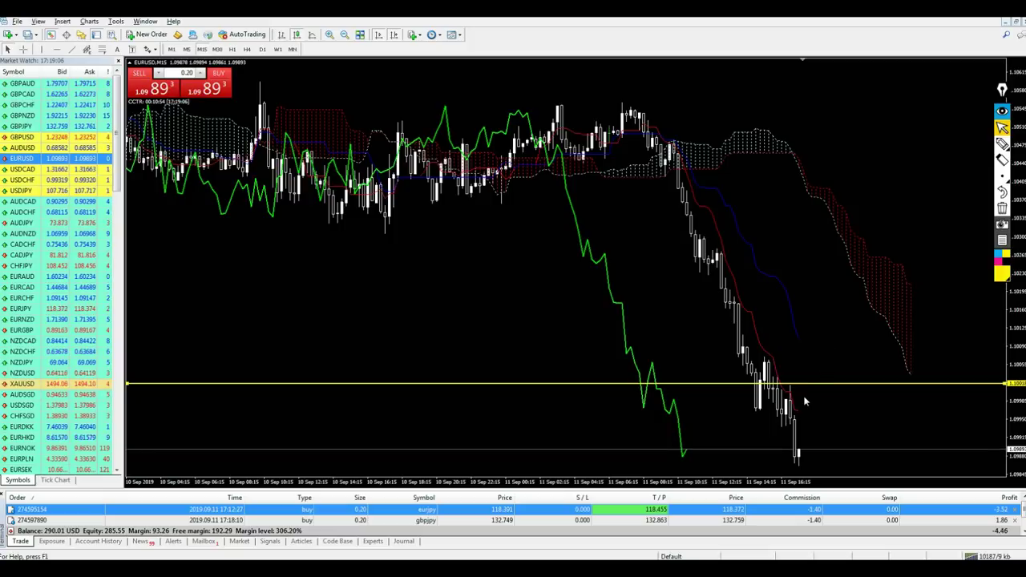
Temporarily circle EURUSD's recent candles below the yellow line, sketch a level from the Chikou peak across to them, and clear the sketch.
{"action": "left_click", "coordinate": [1002, 144]}
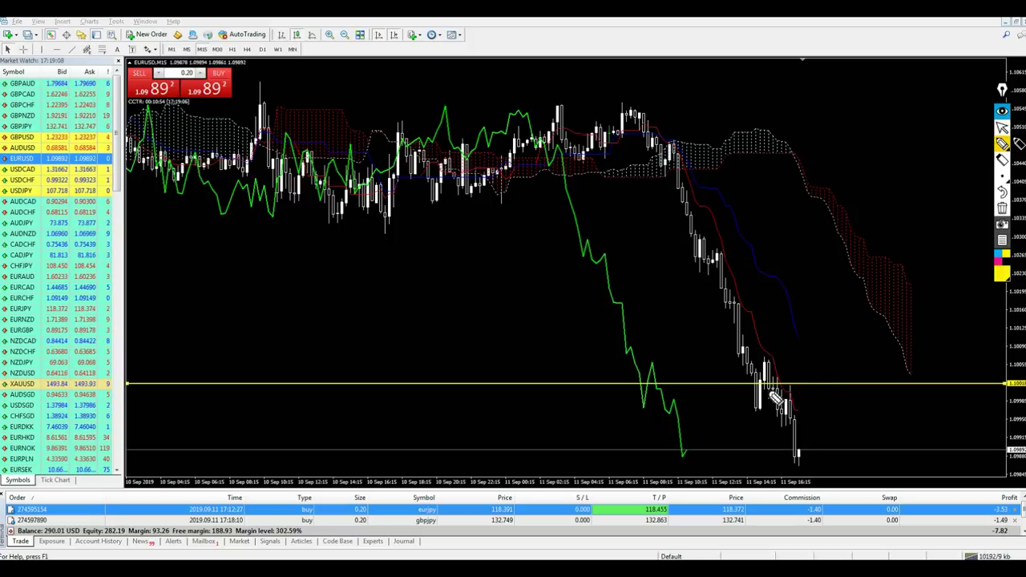
{"action": "left_click_drag", "start_coordinate": [784, 383], "coordinate": [789, 405]}
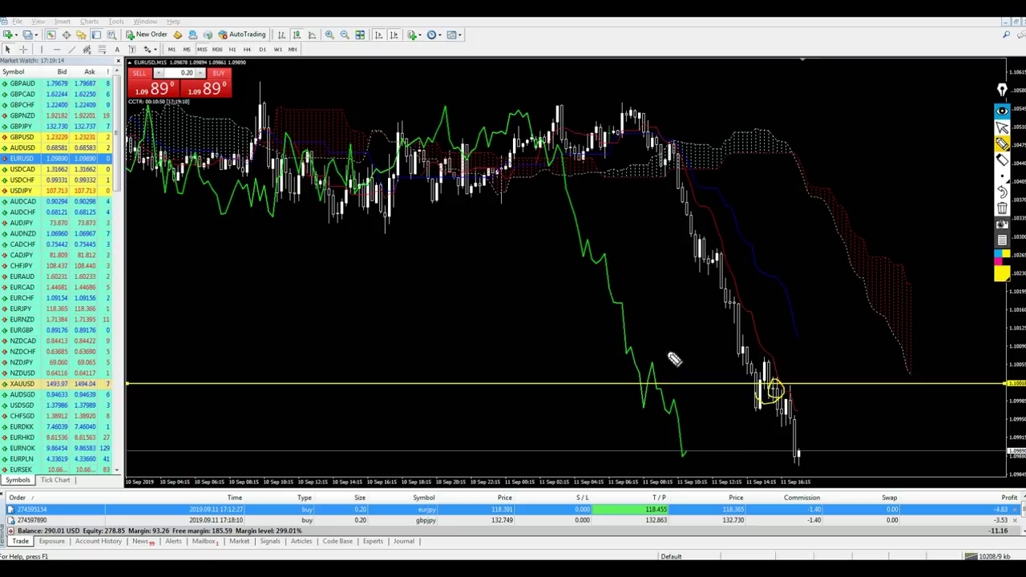
{"action": "left_click_drag", "start_coordinate": [646, 369], "coordinate": [790, 360]}
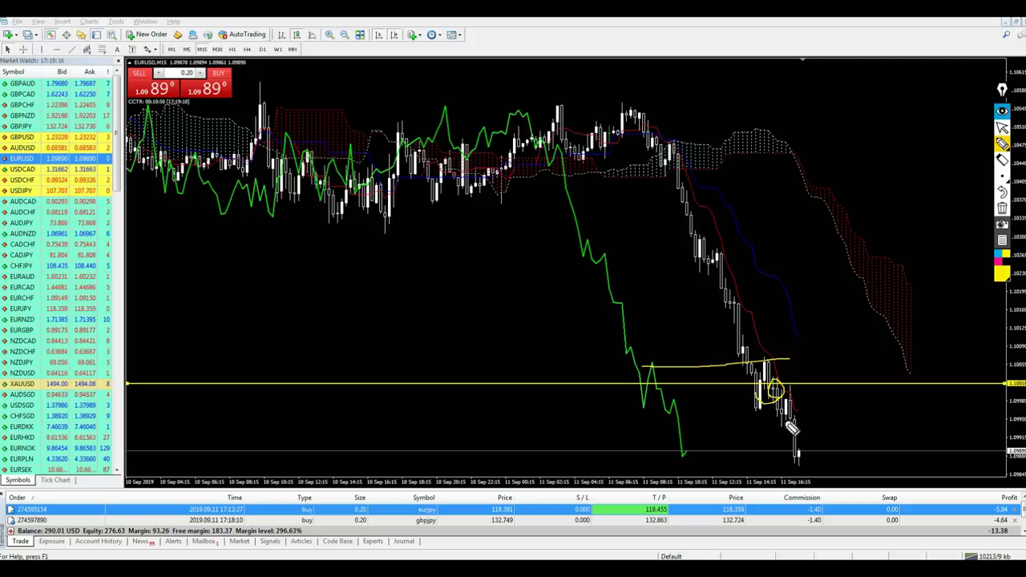
{"action": "left_click_drag", "start_coordinate": [791, 429], "coordinate": [798, 358]}
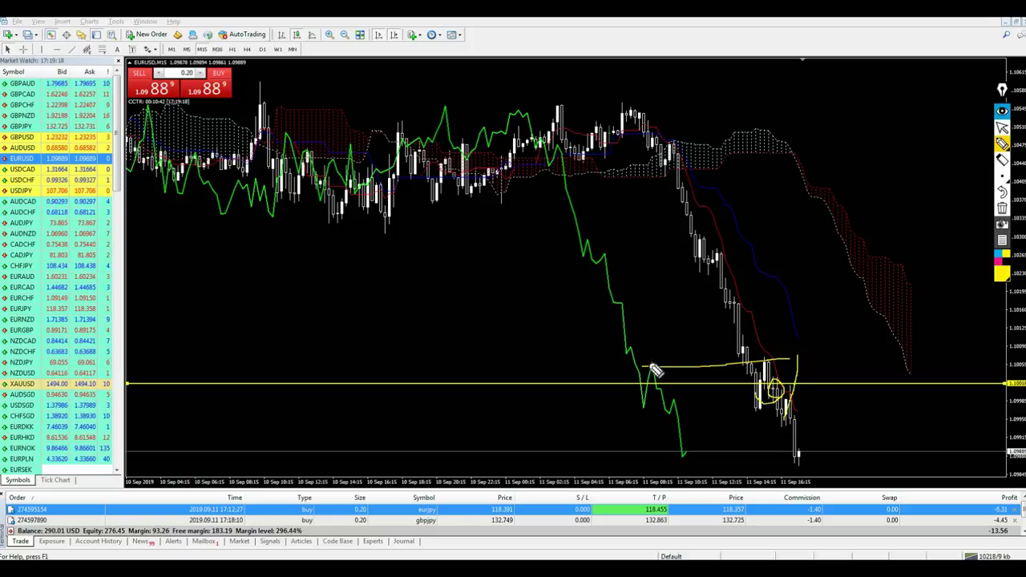
{"action": "left_click_drag", "start_coordinate": [659, 369], "coordinate": [826, 362]}
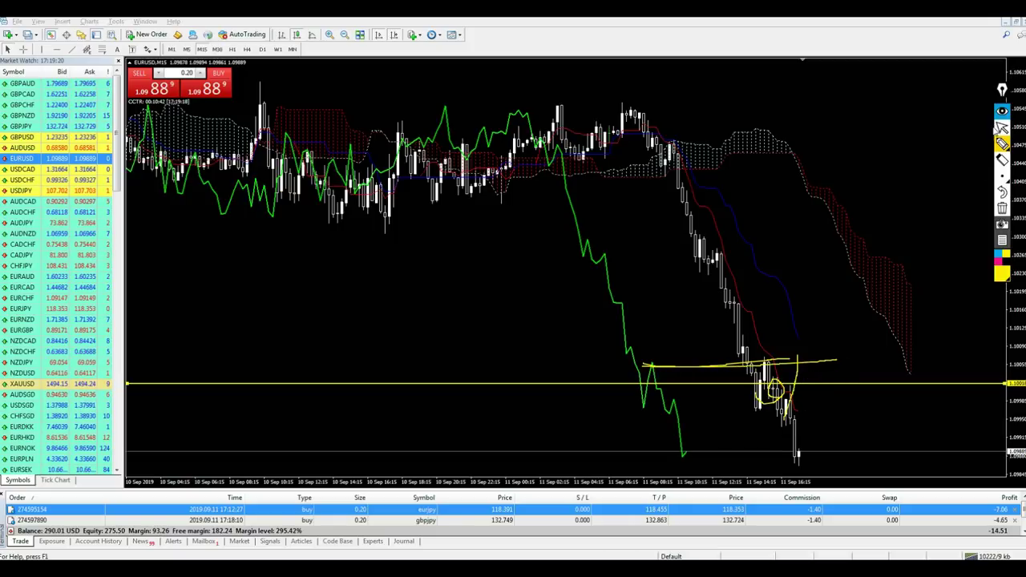
{"action": "left_click", "coordinate": [1002, 128]}
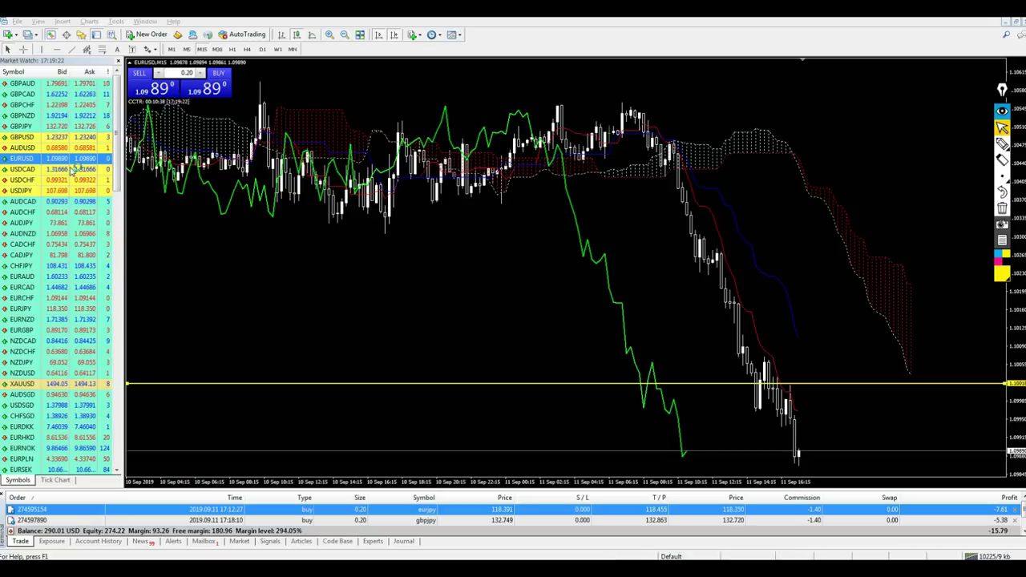
Load USDCAD into the M15 chart and sell 0.20 lots at the market price.
{"action": "left_click_drag", "start_coordinate": [22, 169], "coordinate": [244, 68]}
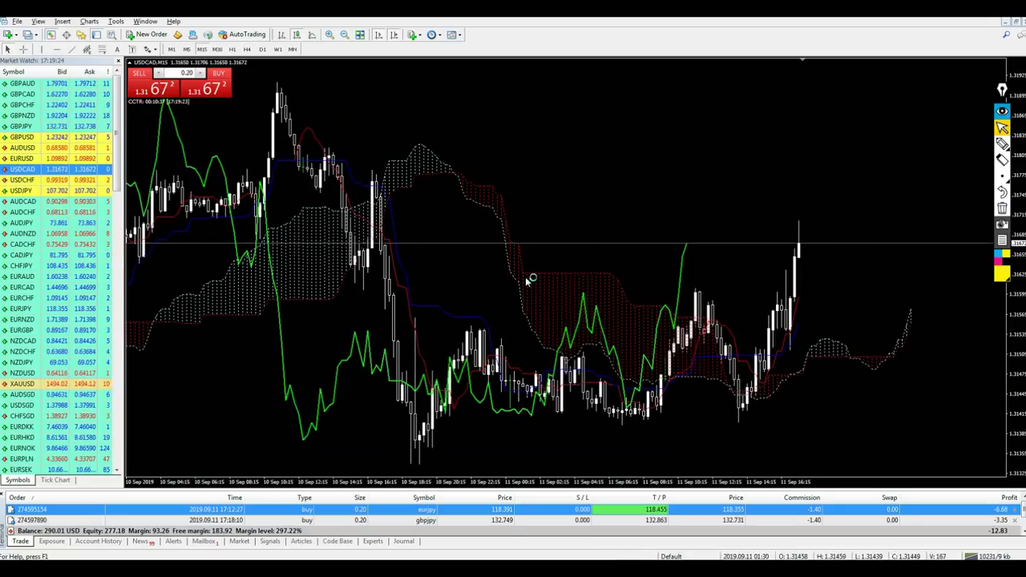
{"action": "key", "text": "minus"}
{"action": "key", "text": "minus"}
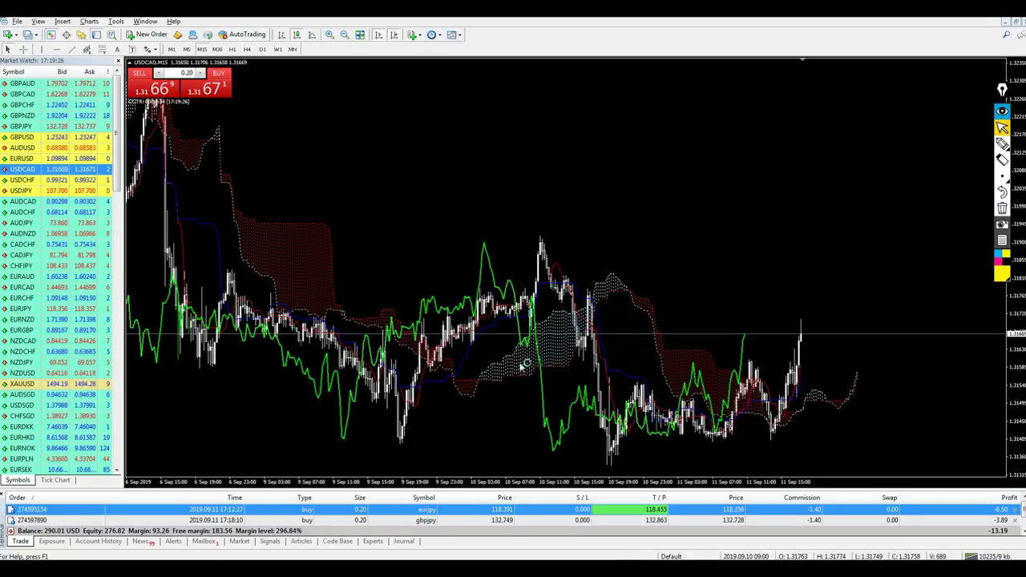
{"action": "scroll", "coordinate": [485, 391], "scroll_direction": "down", "scroll_amount": 1}
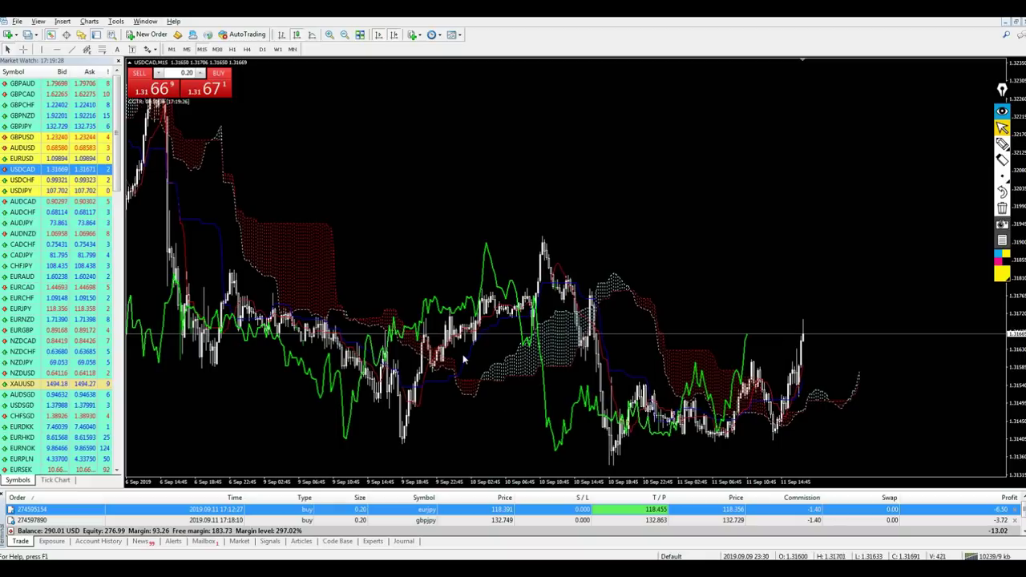
{"action": "left_click", "coordinate": [167, 89]}
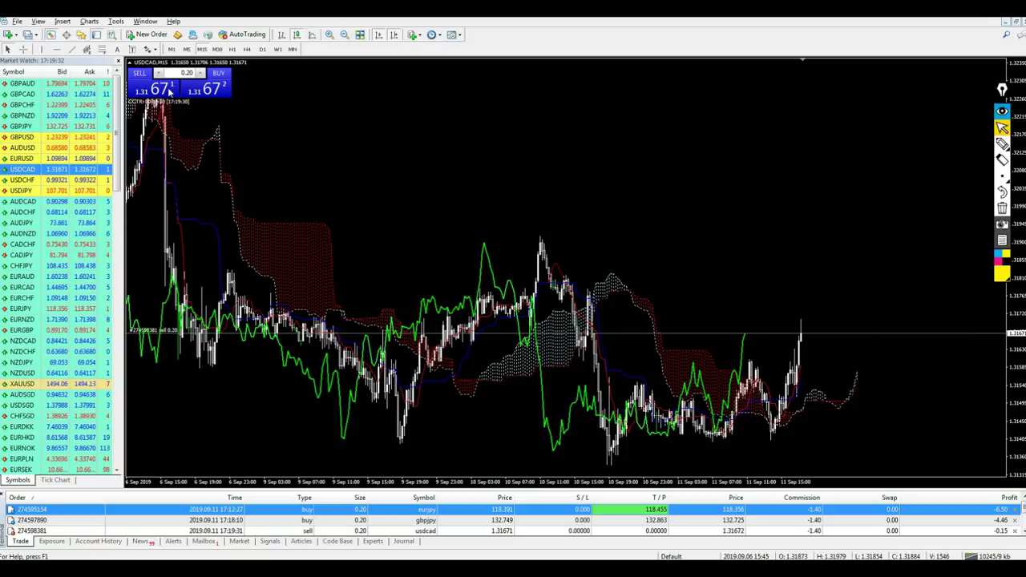
Temporarily circle the Chikou line's earlier turning points at the USDCAD sell level on 9 and 10 September and clear the marks.
{"action": "key", "text": "plus"}
{"action": "key", "text": "plus"}
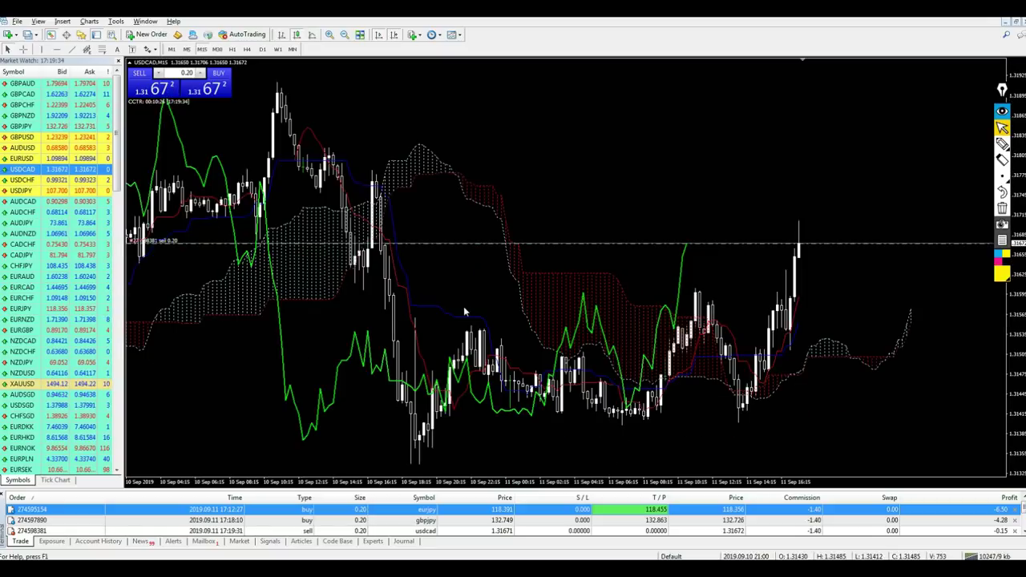
{"action": "scroll", "coordinate": [680, 259], "scroll_direction": "up", "scroll_amount": 2}
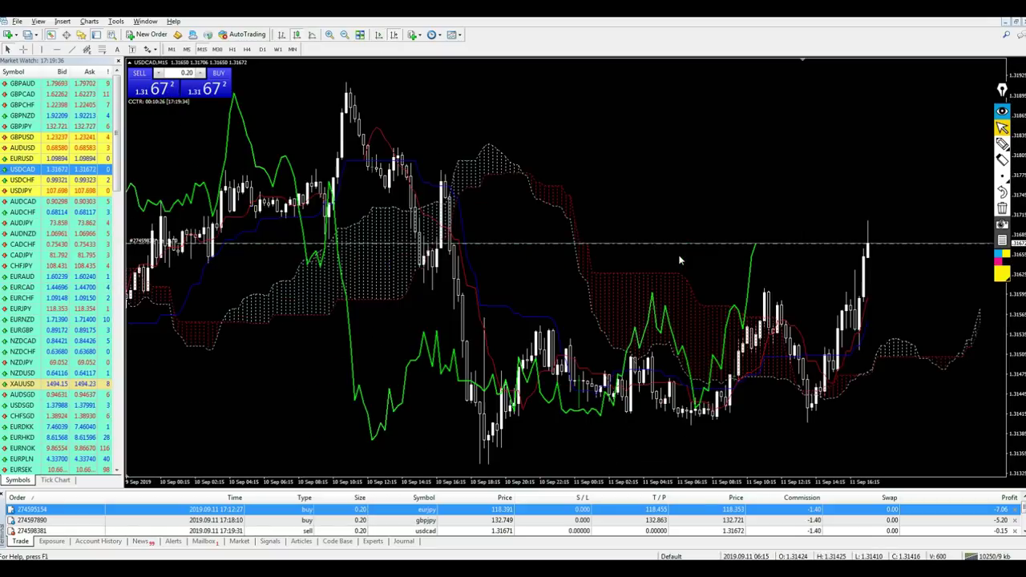
{"action": "scroll", "coordinate": [694, 266], "scroll_direction": "up", "scroll_amount": 2}
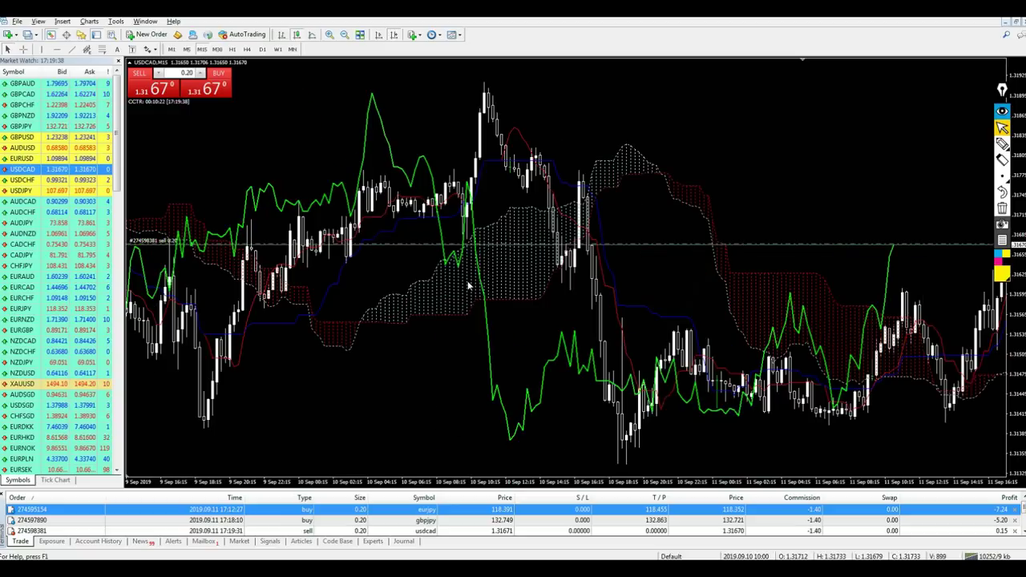
{"action": "left_click", "coordinate": [1002, 143]}
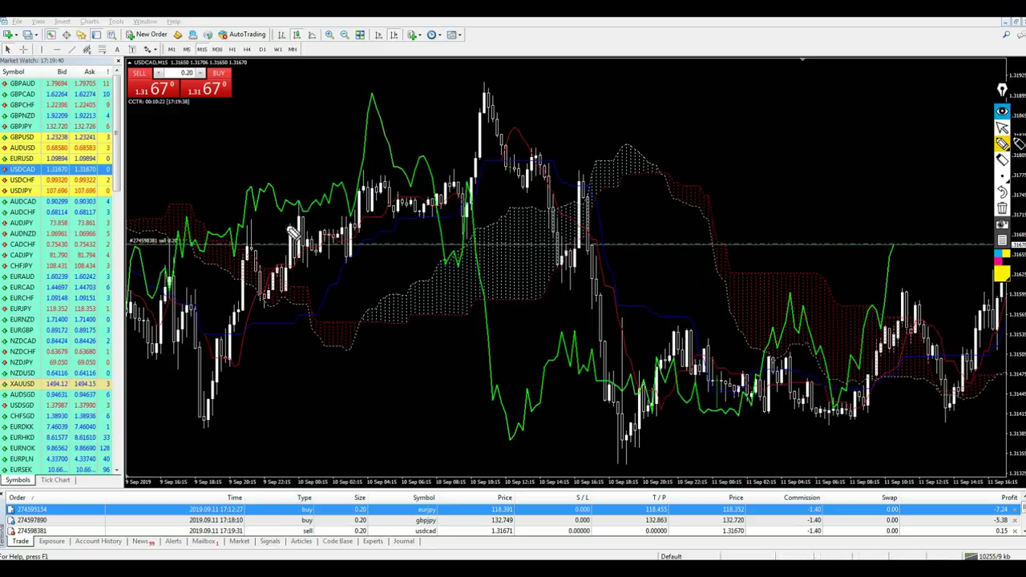
{"action": "mouse_move", "coordinate": [234, 235]}
{"action": "left_mouse_down"}
{"action": "mouse_move", "coordinate": [239, 255]}
{"action": "mouse_move", "coordinate": [249, 230]}
{"action": "left_mouse_up"}
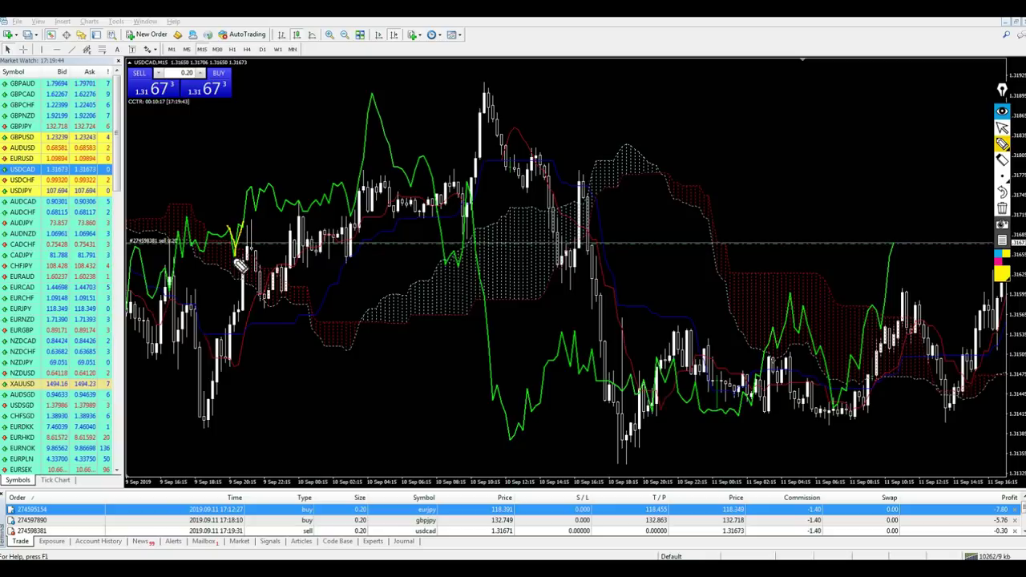
{"action": "left_click_drag", "start_coordinate": [237, 263], "coordinate": [232, 266]}
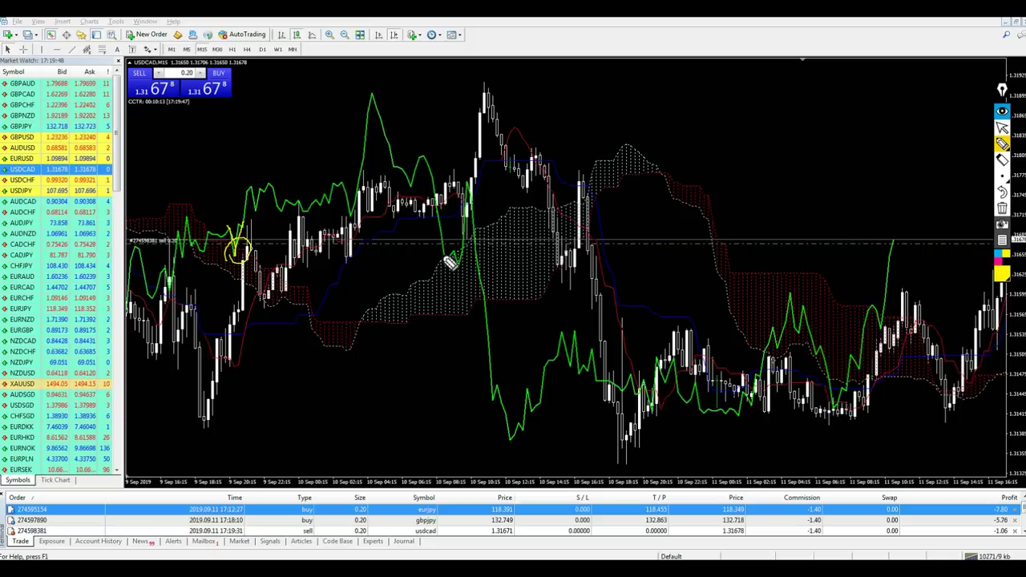
{"action": "left_click_drag", "start_coordinate": [469, 259], "coordinate": [449, 261]}
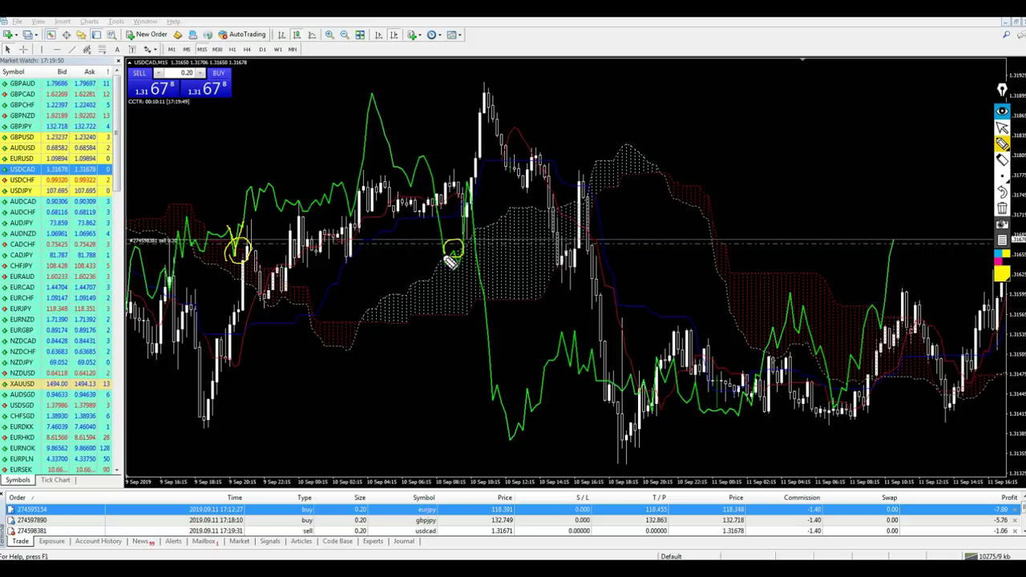
{"action": "left_click", "coordinate": [1002, 127]}
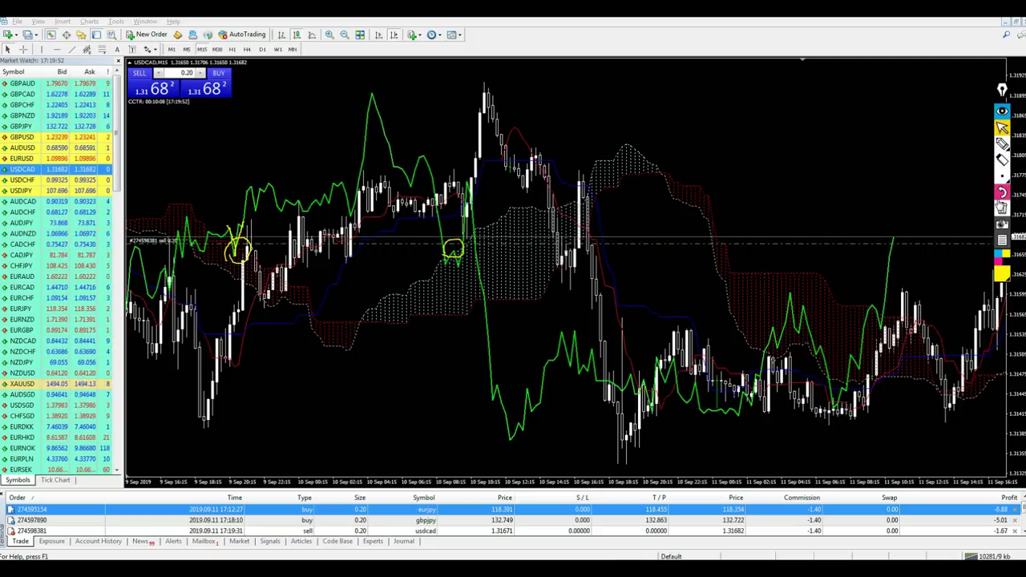
{"action": "left_click", "coordinate": [893, 174]}
{"action": "scroll", "coordinate": [894, 174], "scroll_direction": "down", "scroll_amount": 5}
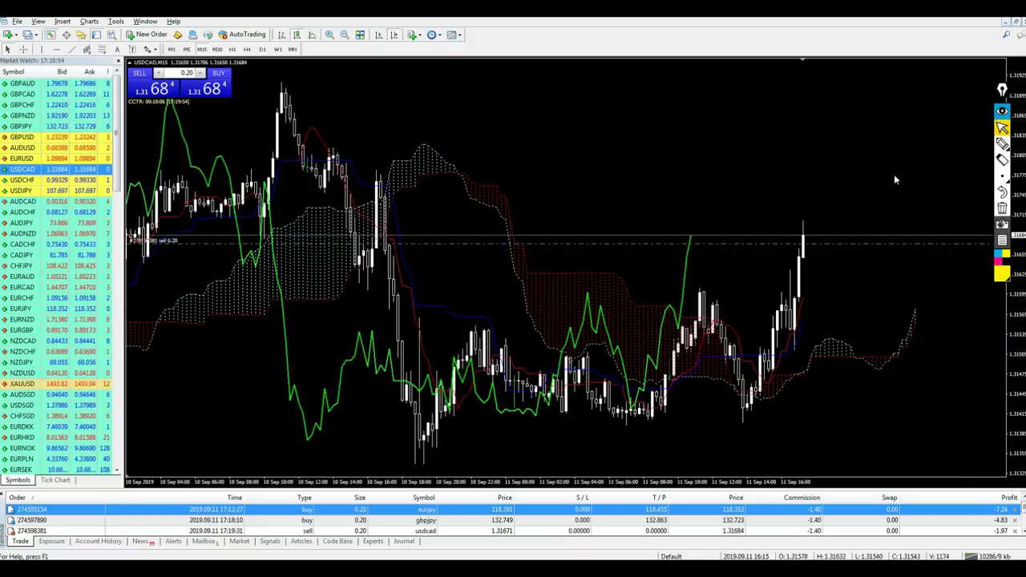
Temporarily circle the 10 September candles at the USDCAD sell level, sketch a falling path from the latest candle, and clear both.
{"action": "left_click", "coordinate": [1002, 142]}
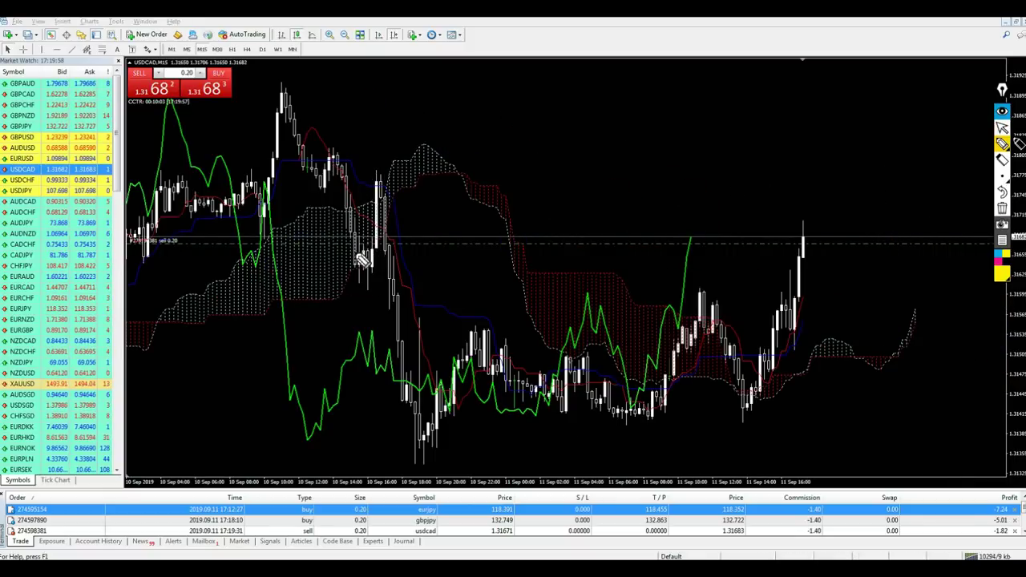
{"action": "mouse_move", "coordinate": [363, 260]}
{"action": "left_mouse_down"}
{"action": "mouse_move", "coordinate": [377, 240]}
{"action": "mouse_move", "coordinate": [361, 255]}
{"action": "left_mouse_up"}
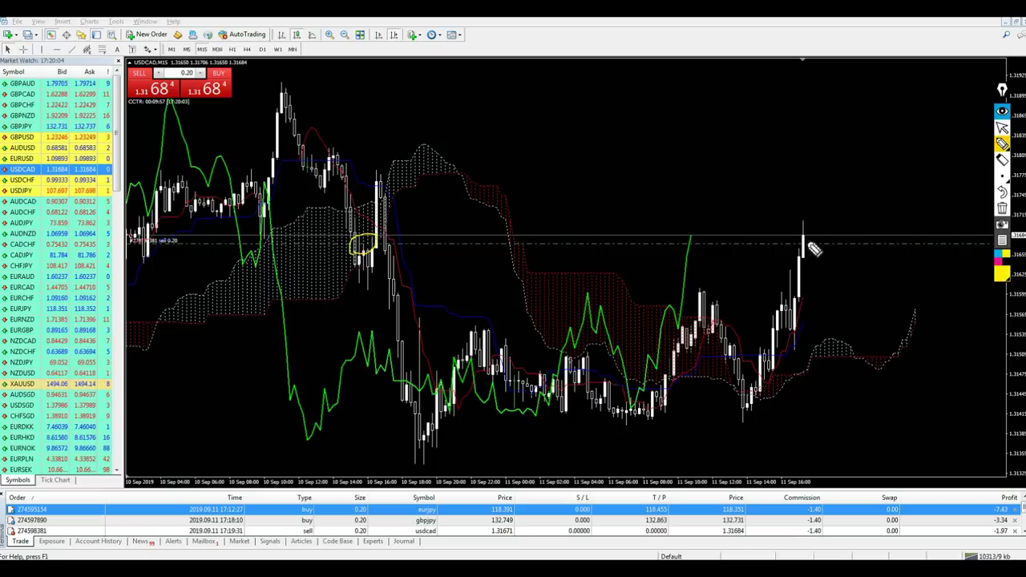
{"action": "left_click_drag", "start_coordinate": [808, 242], "coordinate": [824, 311]}
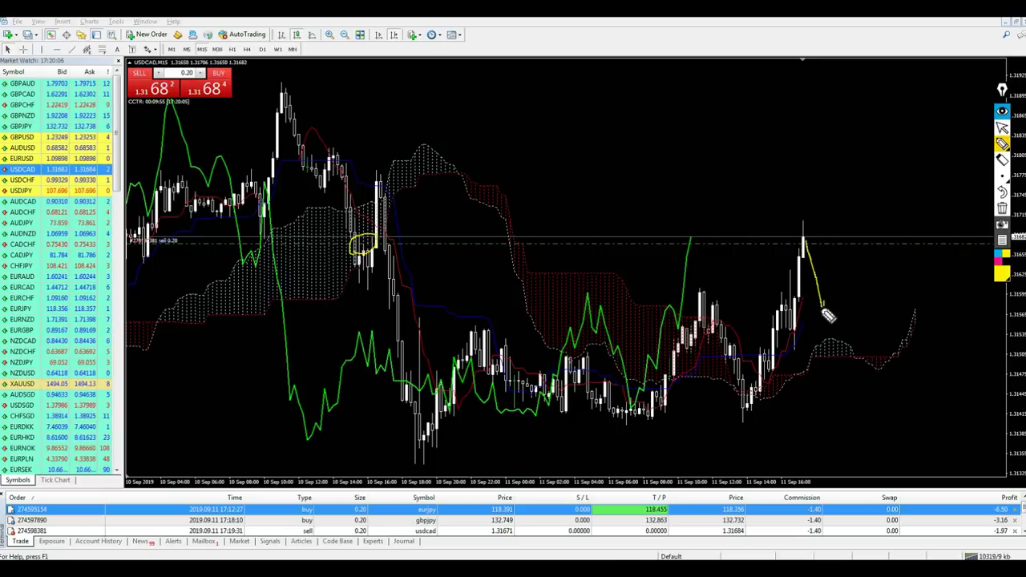
{"action": "left_click", "coordinate": [1002, 211]}
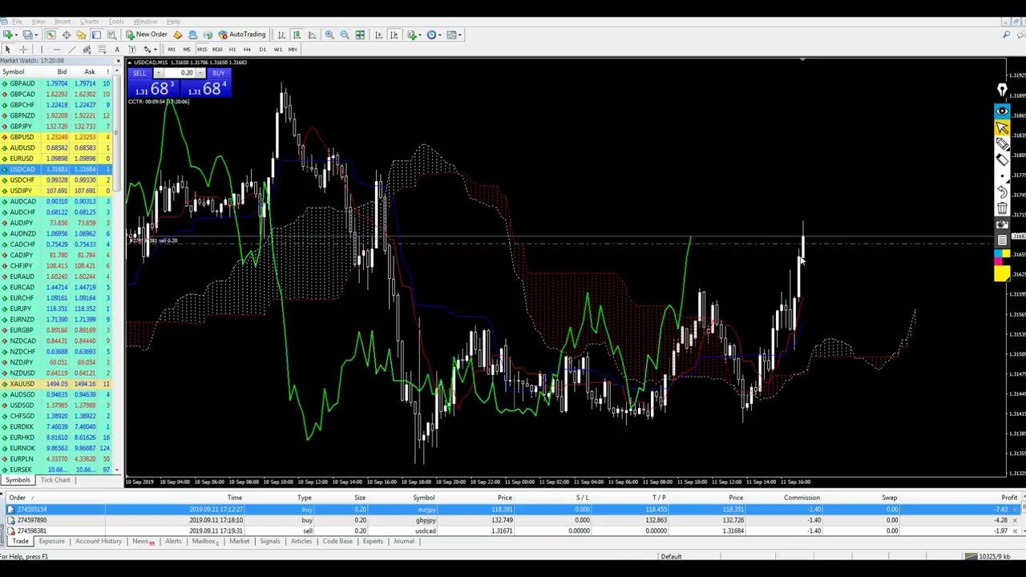
Set the USDCAD sell order's take profit to 1.31602 and temporarily circle the Chikou peak at that level.
{"action": "left_click_drag", "start_coordinate": [806, 241], "coordinate": [826, 293]}
{"action": "left_click", "coordinate": [1002, 143]}
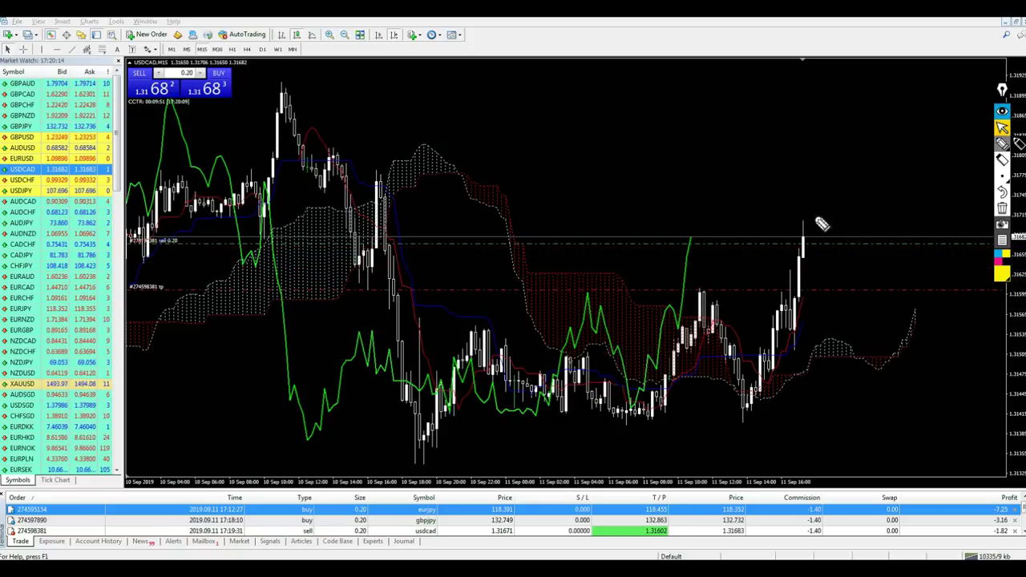
{"action": "left_click_drag", "start_coordinate": [577, 303], "coordinate": [606, 301]}
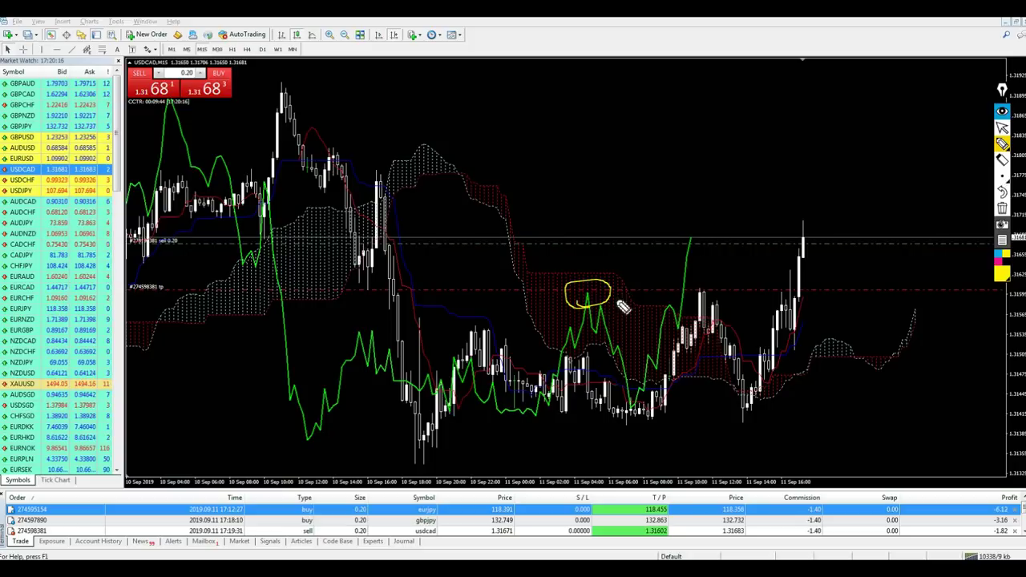
{"action": "left_click", "coordinate": [1002, 127]}
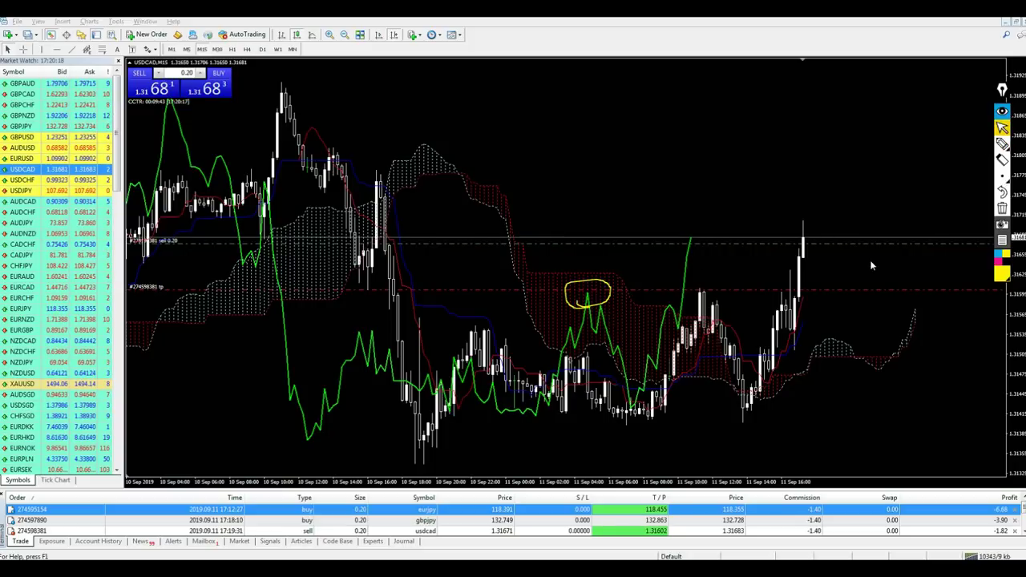
{"action": "left_click", "coordinate": [1002, 209]}
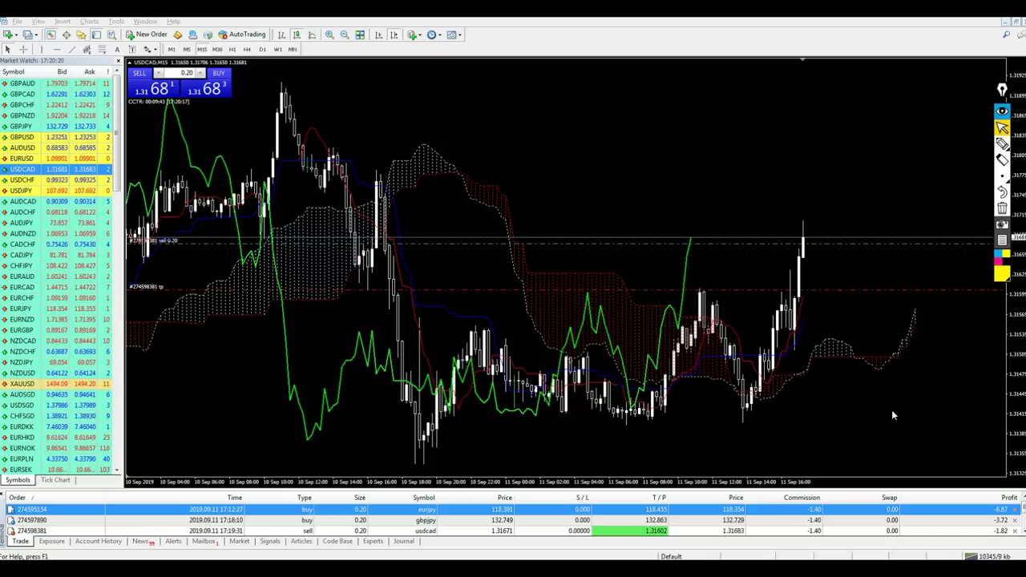
Enlarge the trade list and buy another 0.20 lots of EURJPY at the market price from its M15 chart.
{"action": "left_click_drag", "start_coordinate": [872, 491], "coordinate": [872, 476]}
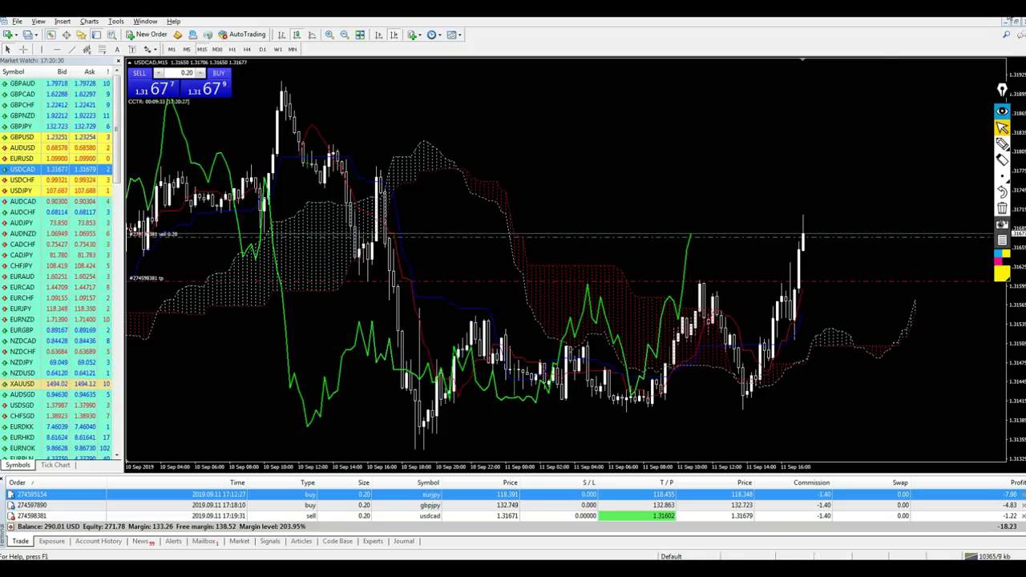
{"action": "key", "text": "ctrl+F6"}
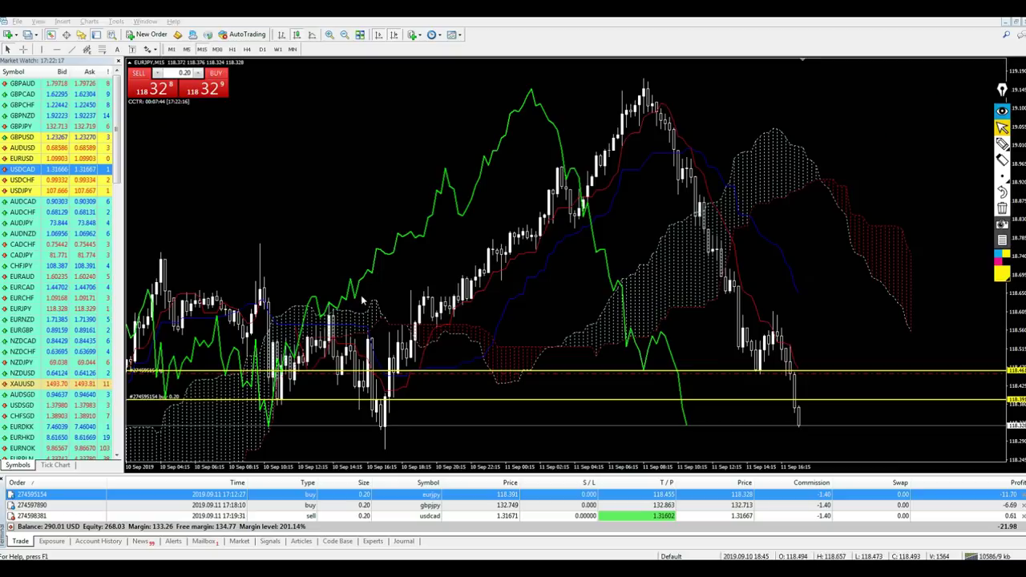
{"action": "left_click", "coordinate": [226, 90]}
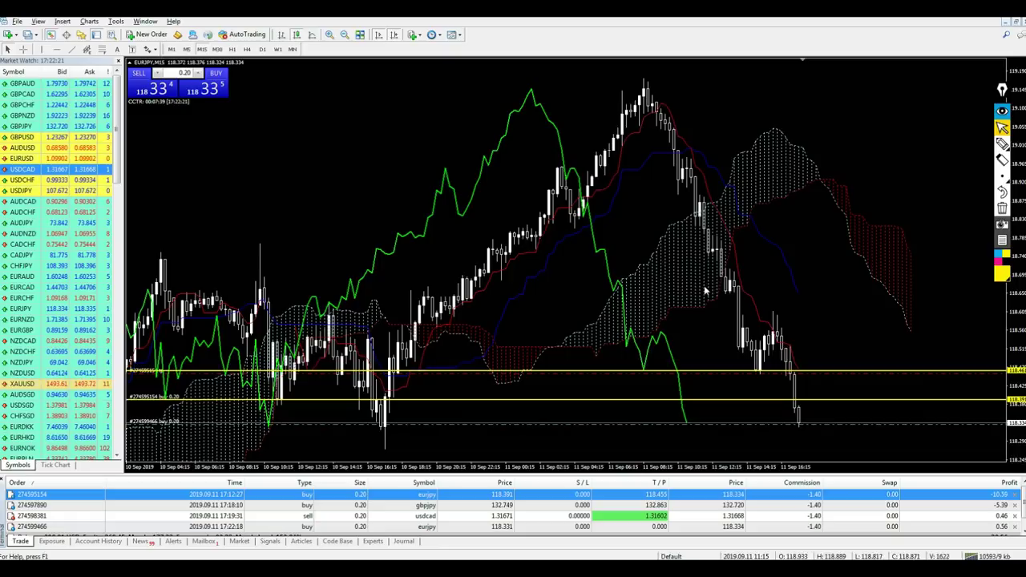
Temporarily circle the Chikou low and the nearby candle low at the second EURJPY buy level and clear the circles.
{"action": "scroll", "coordinate": [679, 393], "scroll_direction": "down", "scroll_amount": 3}
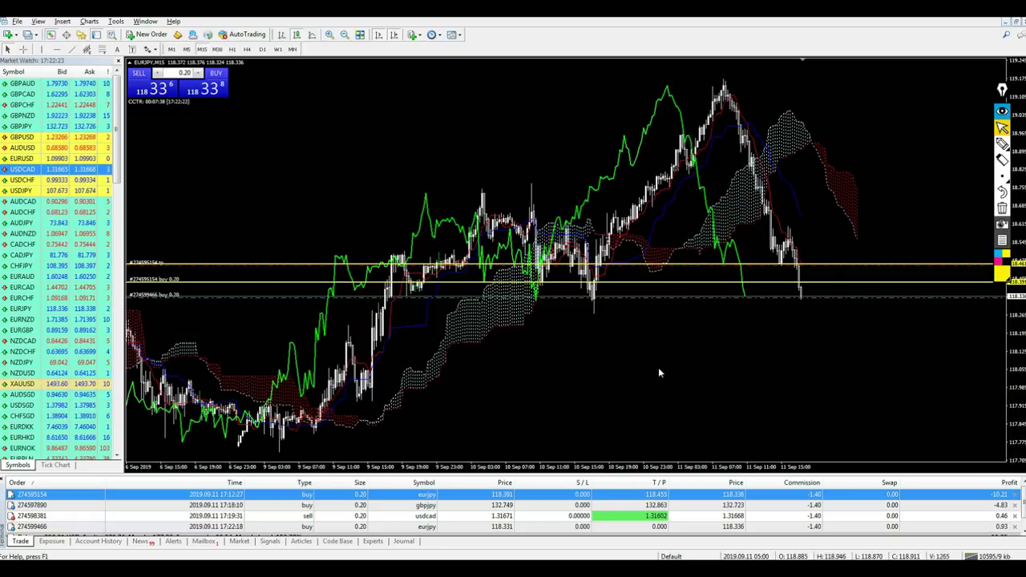
{"action": "scroll", "coordinate": [919, 223], "scroll_direction": "up", "scroll_amount": 3}
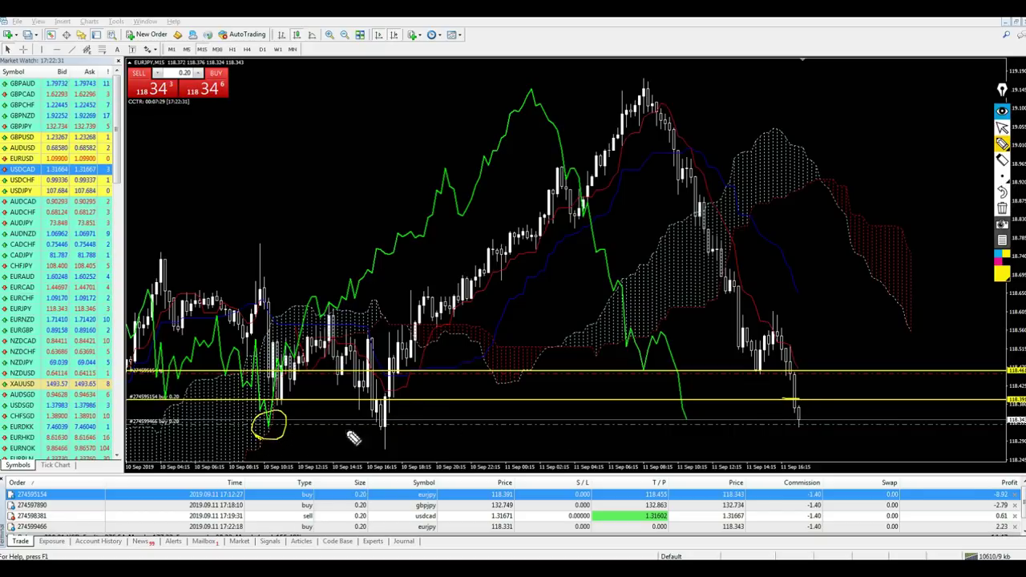
{"action": "left_click_drag", "start_coordinate": [377, 441], "coordinate": [375, 445]}
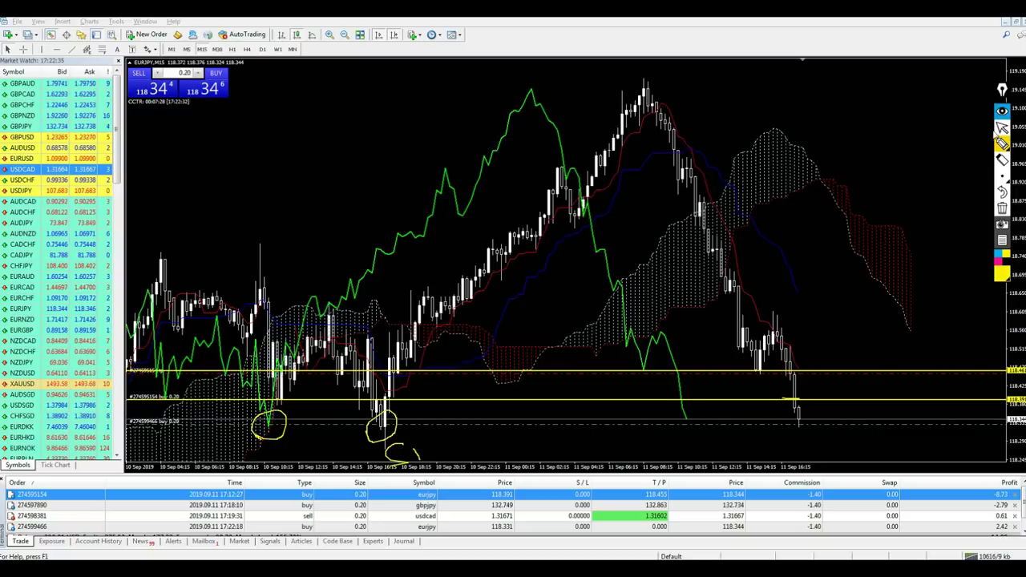
{"action": "left_click", "coordinate": [1002, 128]}
{"action": "left_click", "coordinate": [1002, 208]}
Circle the 9 September candles at the second EURJPY buy level on the wider chart view.
{"action": "key", "text": "minus"}
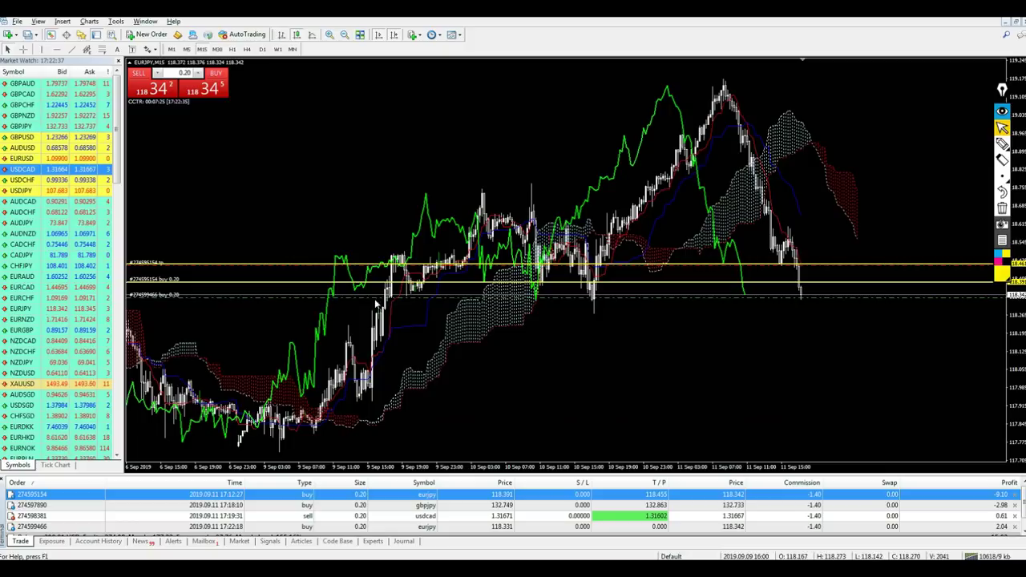
{"action": "left_click", "coordinate": [1002, 145]}
{"action": "left_click_drag", "start_coordinate": [427, 298], "coordinate": [414, 324]}
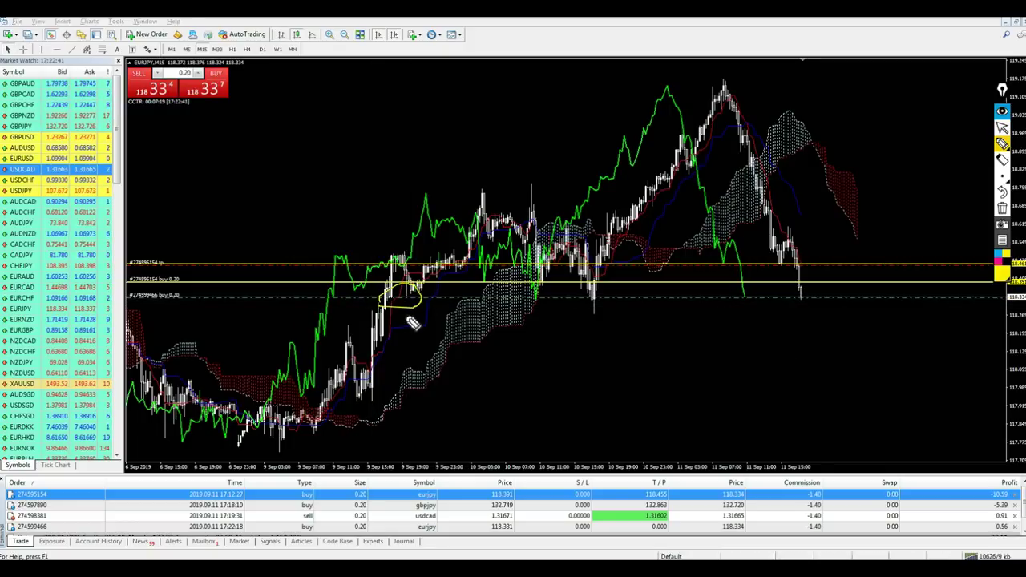
Circle the 10 September low and the current candle at the second EURJPY buy level, number the touches, and clear the markings.
{"action": "left_click_drag", "start_coordinate": [558, 314], "coordinate": [593, 315]}
{"action": "mouse_move", "coordinate": [794, 311]}
{"action": "left_mouse_down"}
{"action": "mouse_move", "coordinate": [820, 309]}
{"action": "mouse_move", "coordinate": [832, 332]}
{"action": "mouse_move", "coordinate": [843, 325]}
{"action": "mouse_move", "coordinate": [789, 359]}
{"action": "left_mouse_up"}
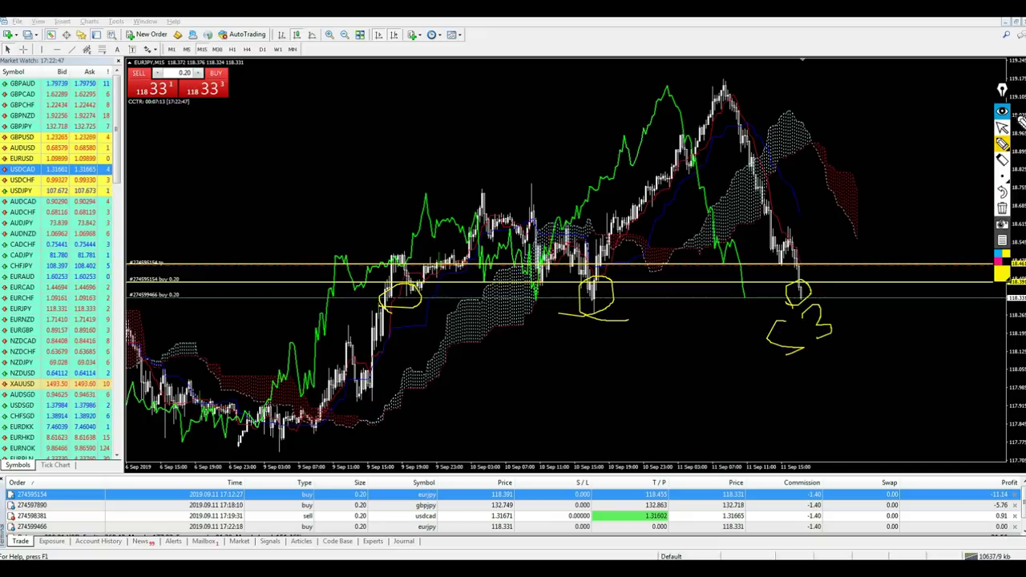
{"action": "left_click", "coordinate": [1002, 208]}
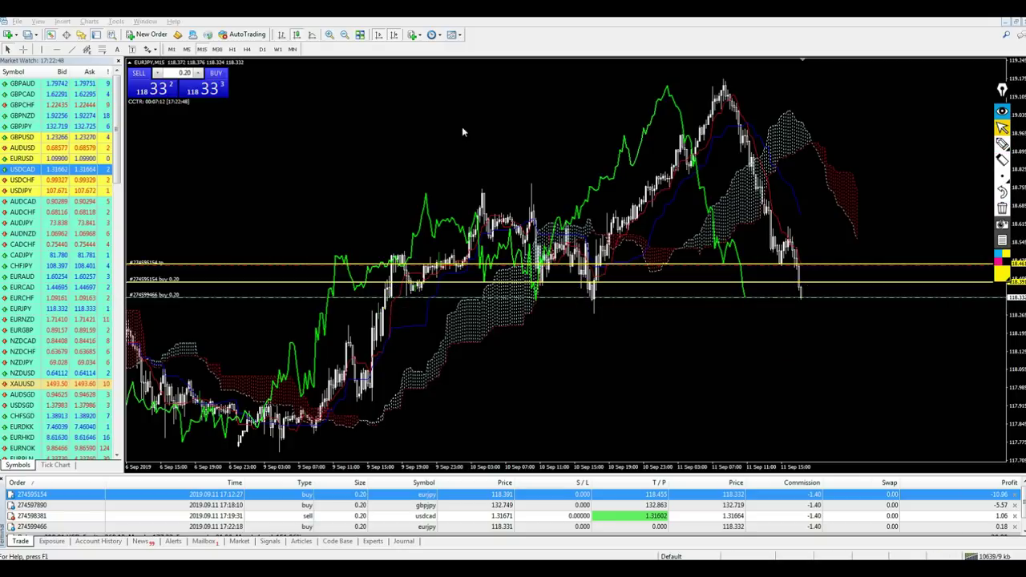
Show EURJPY on H4, temporarily circle and label the two lows S1 and S2, circle the future cloud, and clear the markings.
{"action": "left_click", "coordinate": [246, 49]}
{"action": "key", "text": "plus"}
{"action": "key", "text": "plus"}
{"action": "left_click", "coordinate": [1002, 143]}
{"action": "left_click_drag", "start_coordinate": [761, 170], "coordinate": [763, 231]}
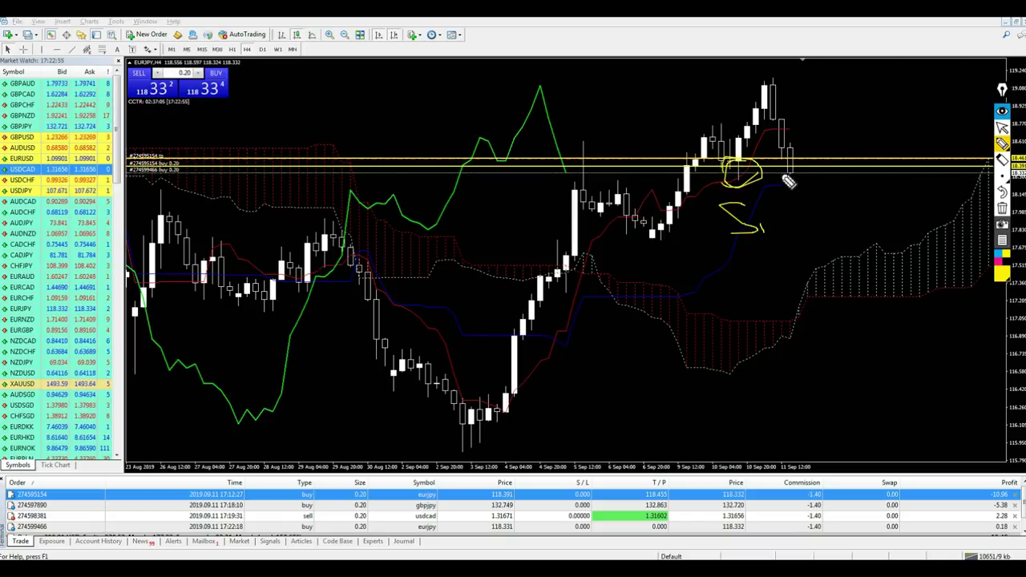
{"action": "left_click_drag", "start_coordinate": [786, 175], "coordinate": [805, 168]}
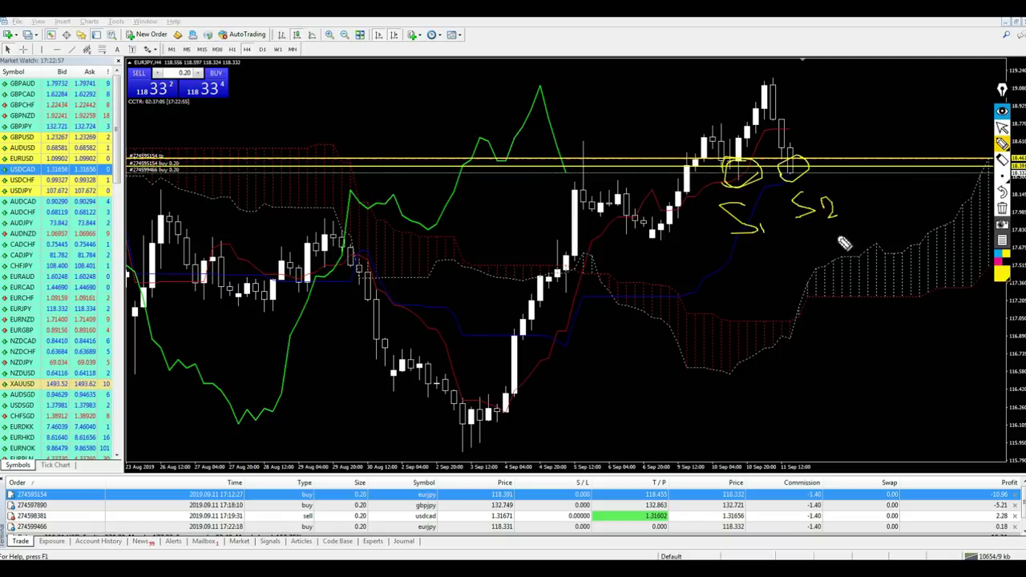
{"action": "mouse_move", "coordinate": [905, 217]}
{"action": "left_mouse_down"}
{"action": "mouse_move", "coordinate": [900, 327]}
{"action": "mouse_move", "coordinate": [948, 206]}
{"action": "mouse_move", "coordinate": [872, 222]}
{"action": "mouse_move", "coordinate": [852, 201]}
{"action": "left_mouse_up"}
{"action": "mouse_move", "coordinate": [1002, 175]}
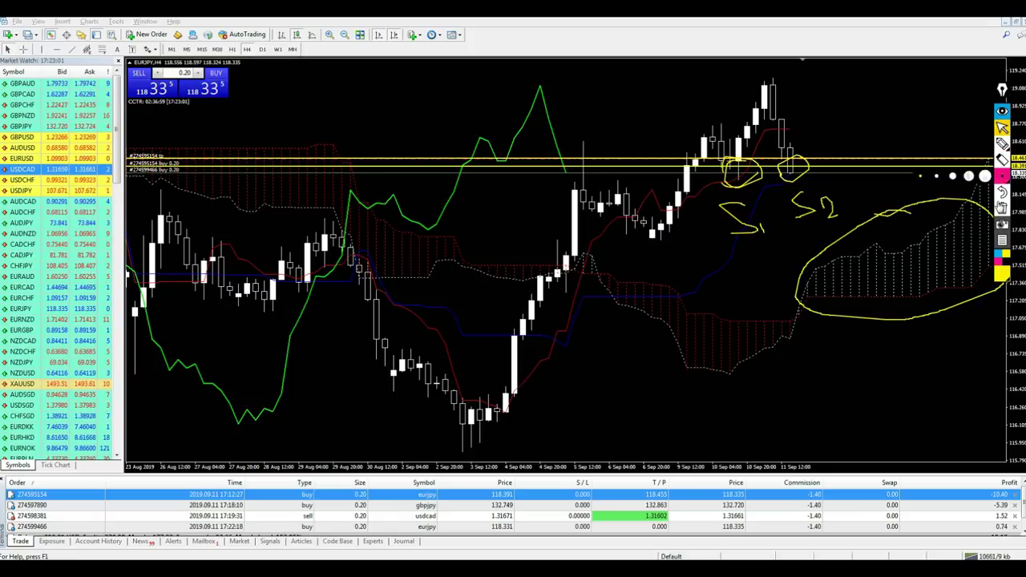
{"action": "left_click", "coordinate": [1002, 207]}
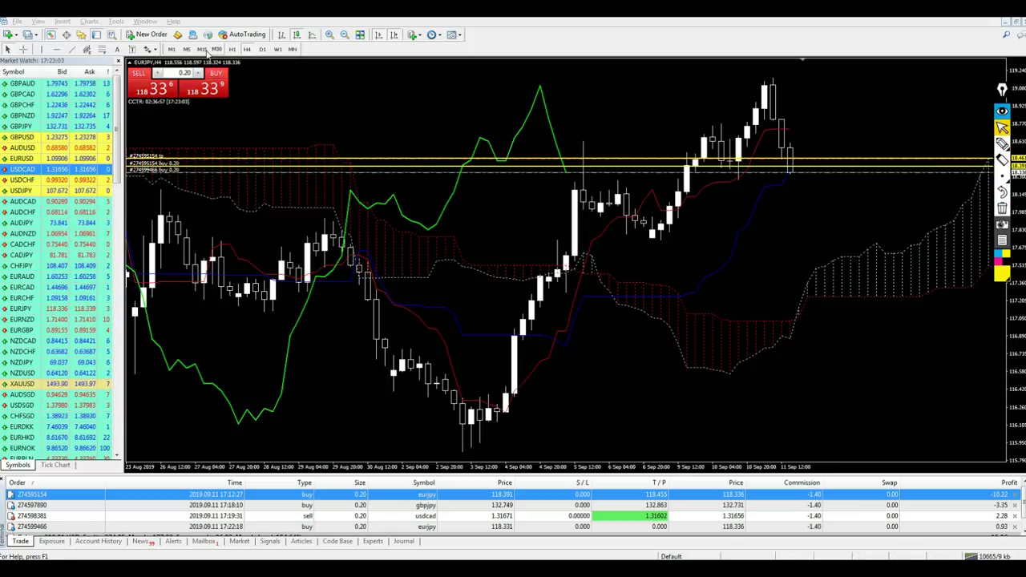
Return EURJPY to M15, set the second buy order's take profit to 118.447, and enlarge the trade list.
{"action": "left_click", "coordinate": [203, 49]}
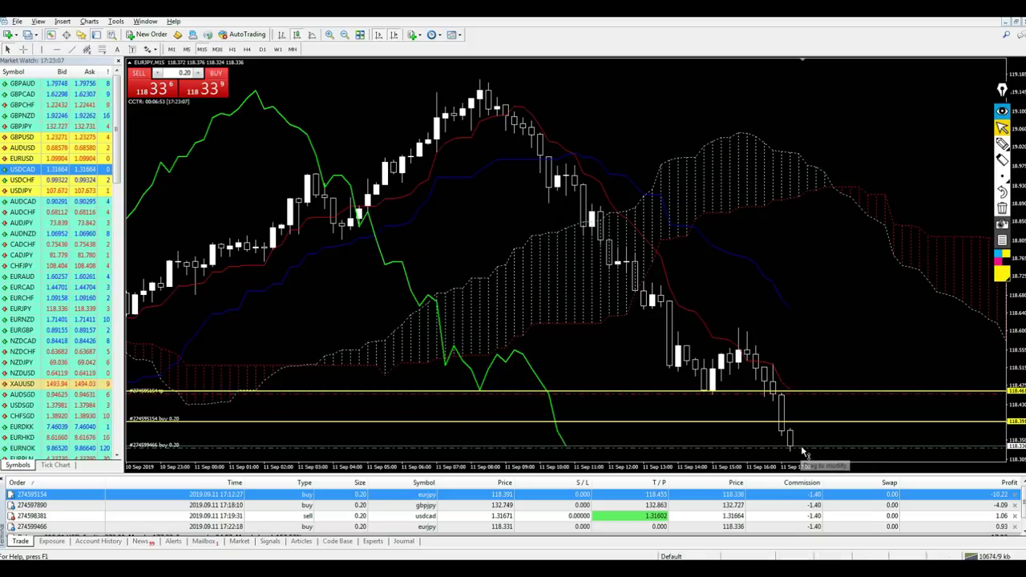
{"action": "left_click_drag", "start_coordinate": [803, 453], "coordinate": [798, 403]}
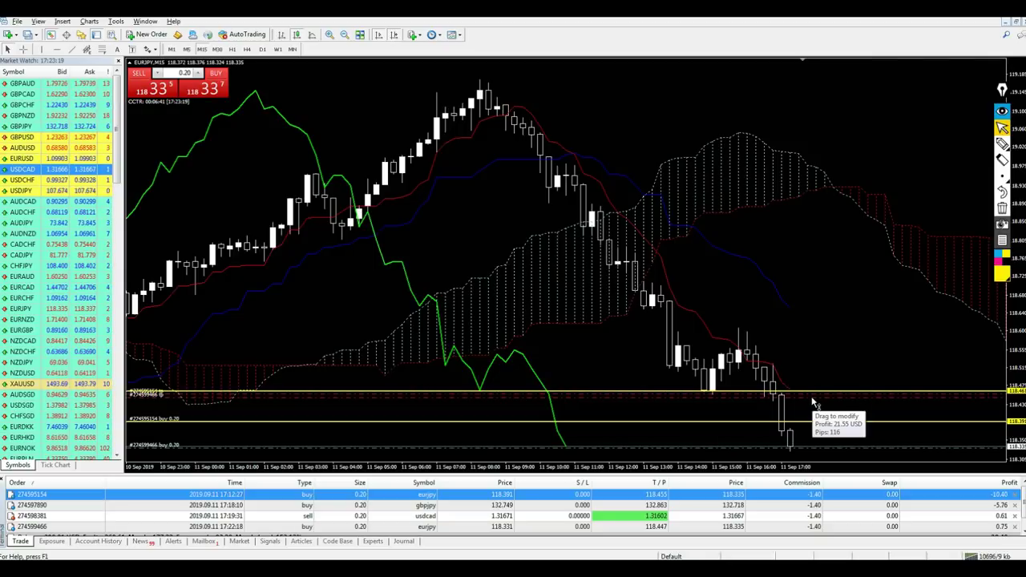
{"action": "key", "text": "minus"}
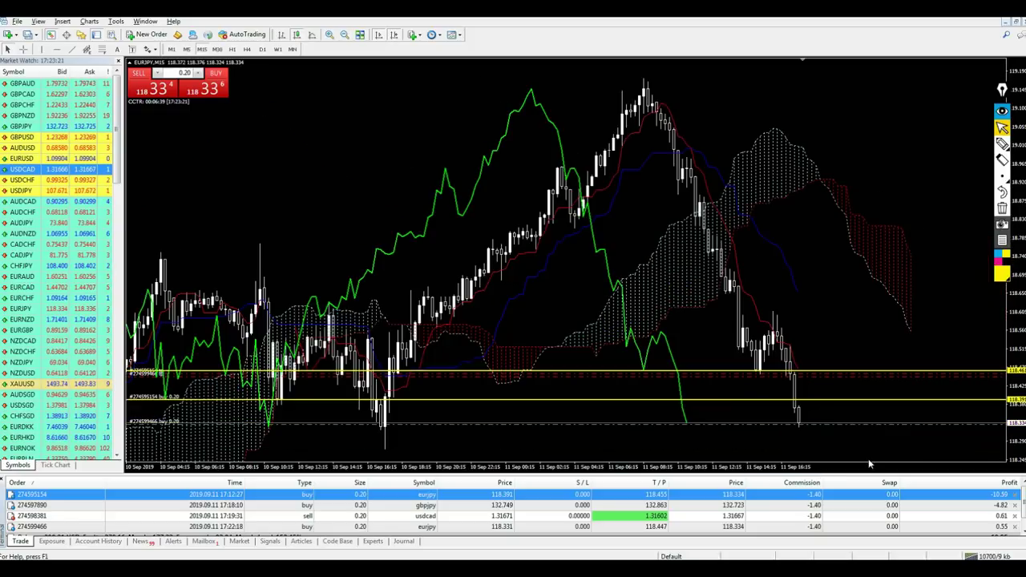
{"action": "left_click_drag", "start_coordinate": [882, 473], "coordinate": [882, 455]}
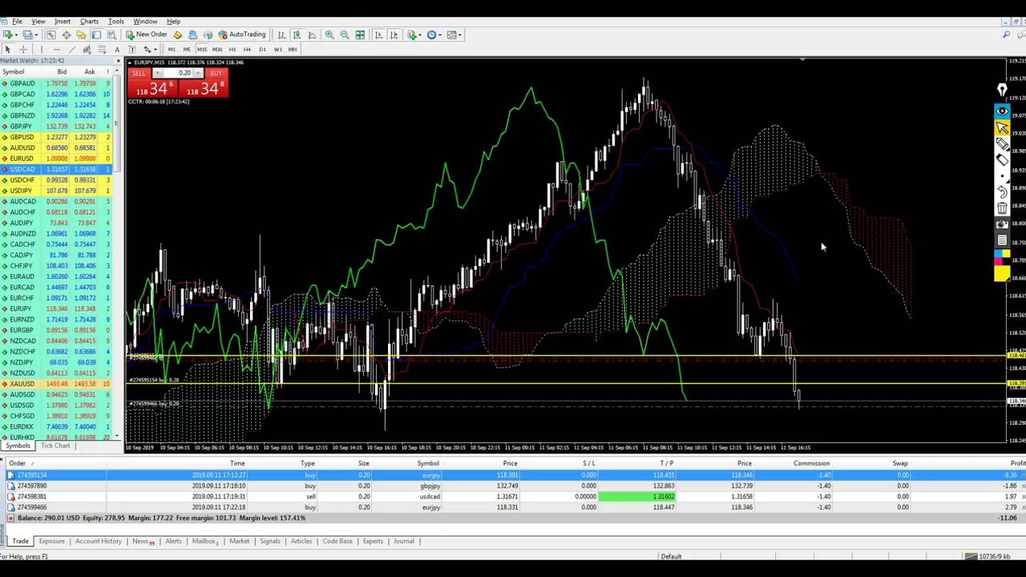
Review the GBPJPY, USDCAD and EURJPY charts of the open orders, measuring USDCAD's move at the latest candle.
{"action": "left_click", "coordinate": [739, 487]}
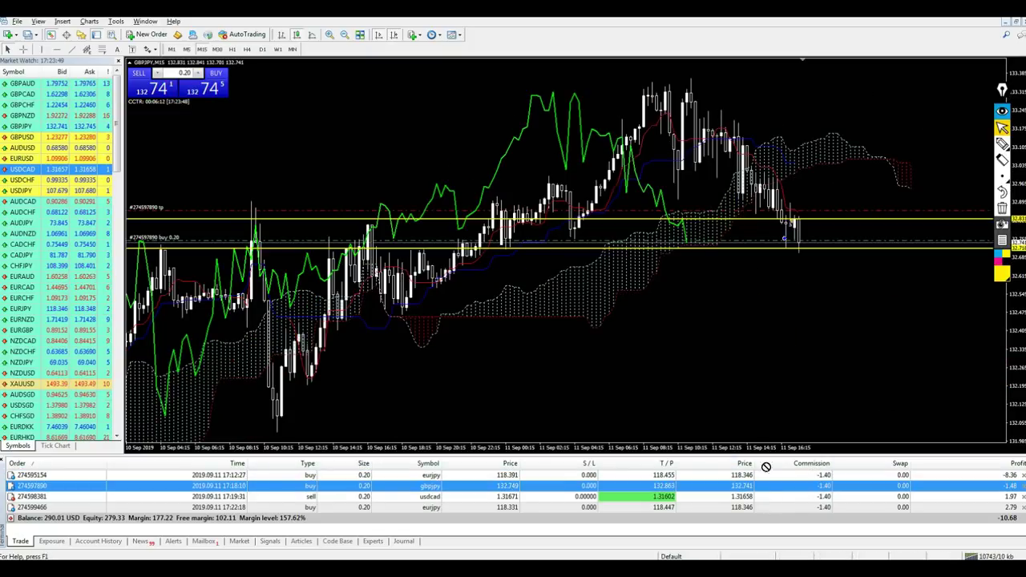
{"action": "left_click", "coordinate": [742, 496]}
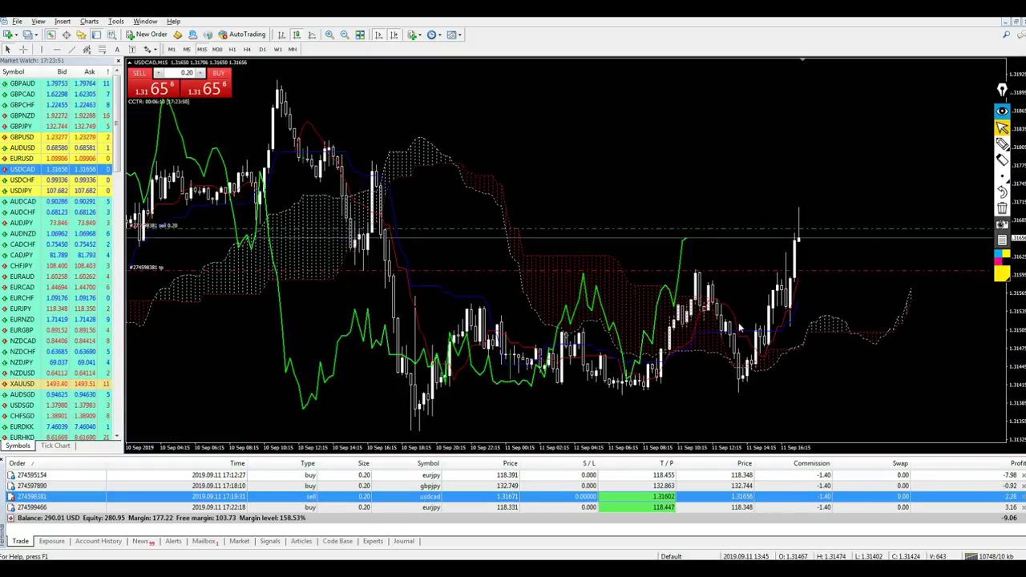
{"action": "middle_click", "coordinate": [798, 234]}
{"action": "left_click_drag", "start_coordinate": [797, 232], "coordinate": [814, 277]}
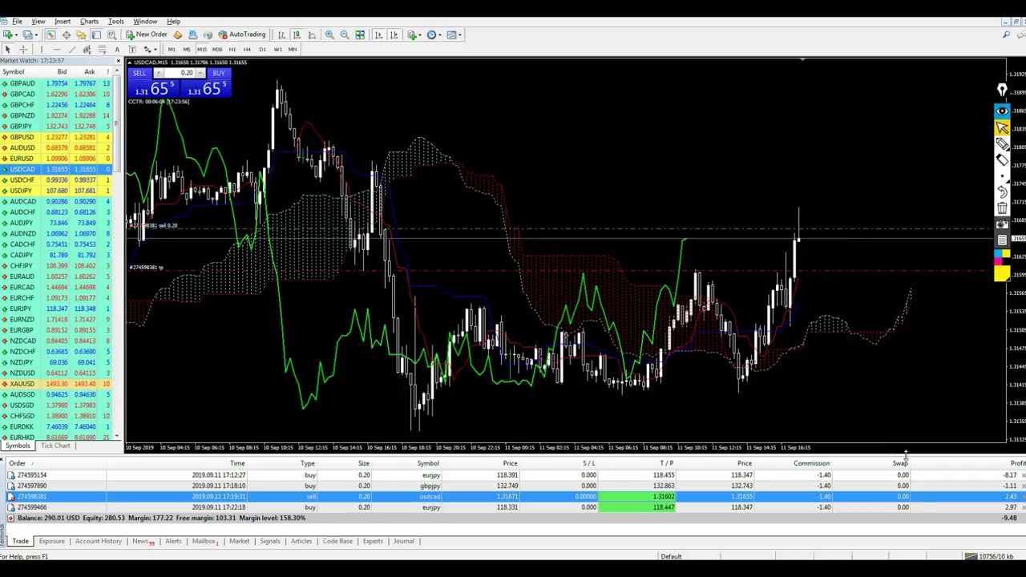
{"action": "key", "text": "Down"}
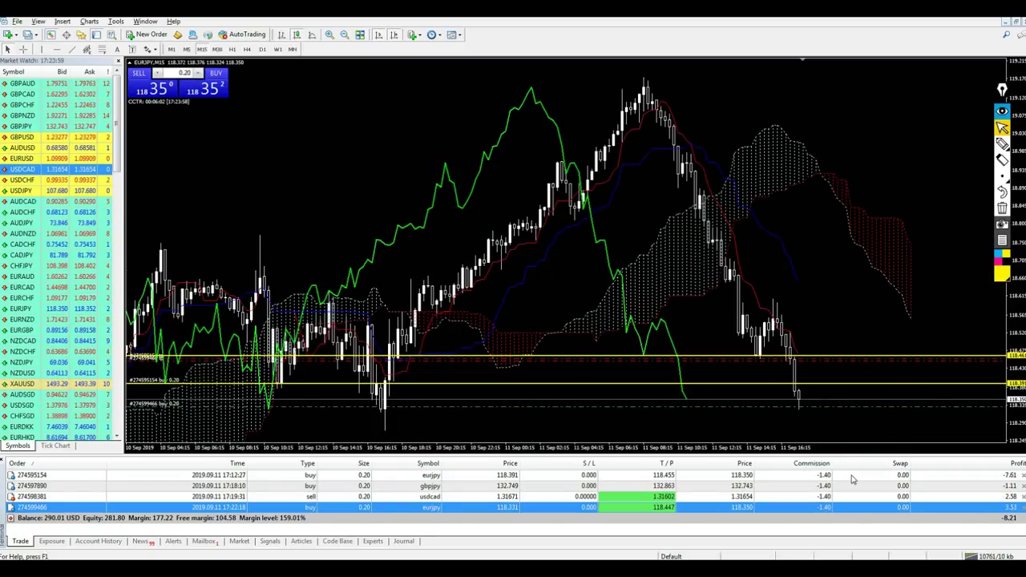
Bring up the GBPJPY M15 chart and close its open 0.20-lot buy order.
{"action": "key", "text": "Up"}
{"action": "key", "text": "Up"}
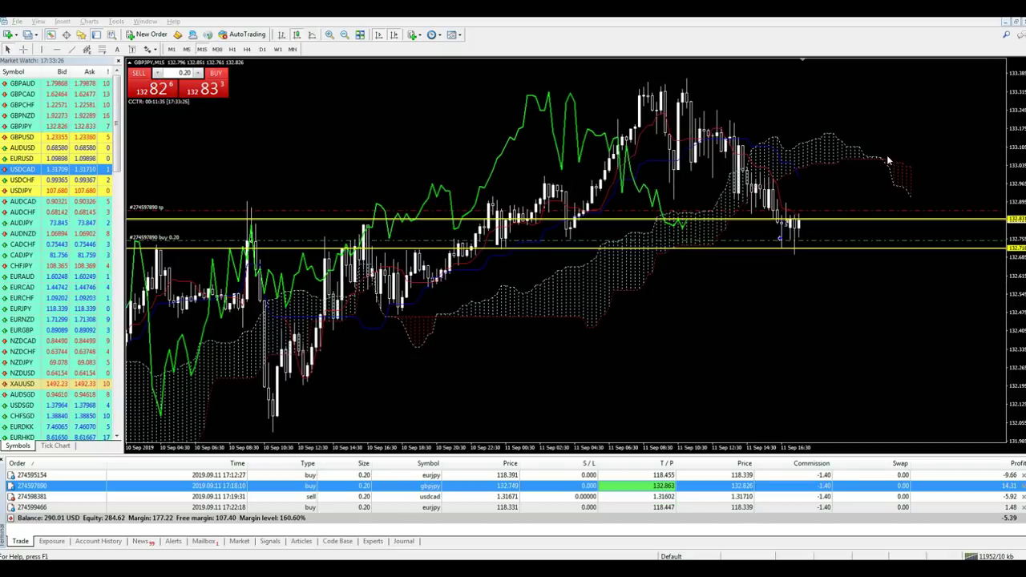
{"action": "left_click", "coordinate": [796, 246]}
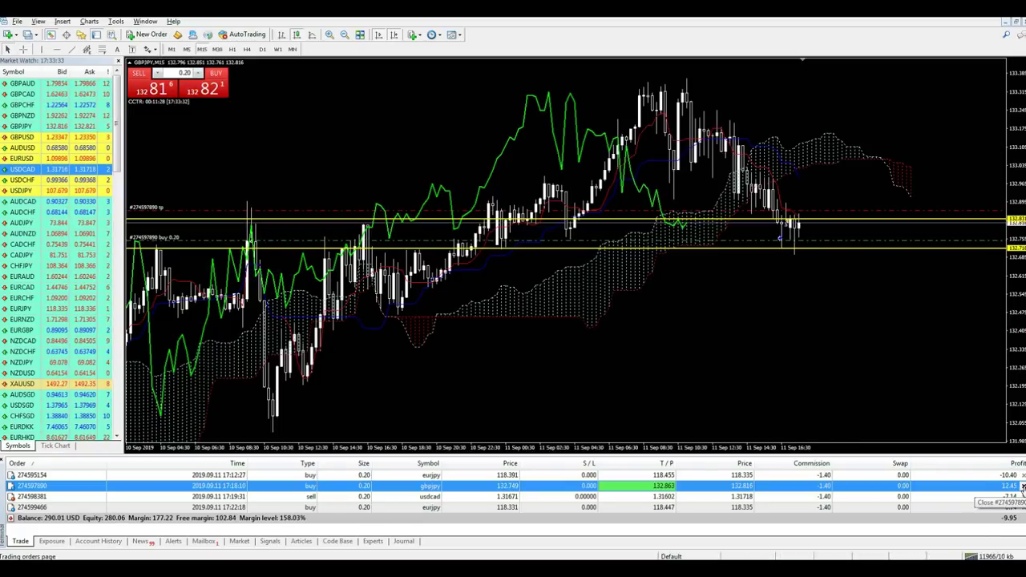
{"action": "left_click", "coordinate": [1022, 487]}
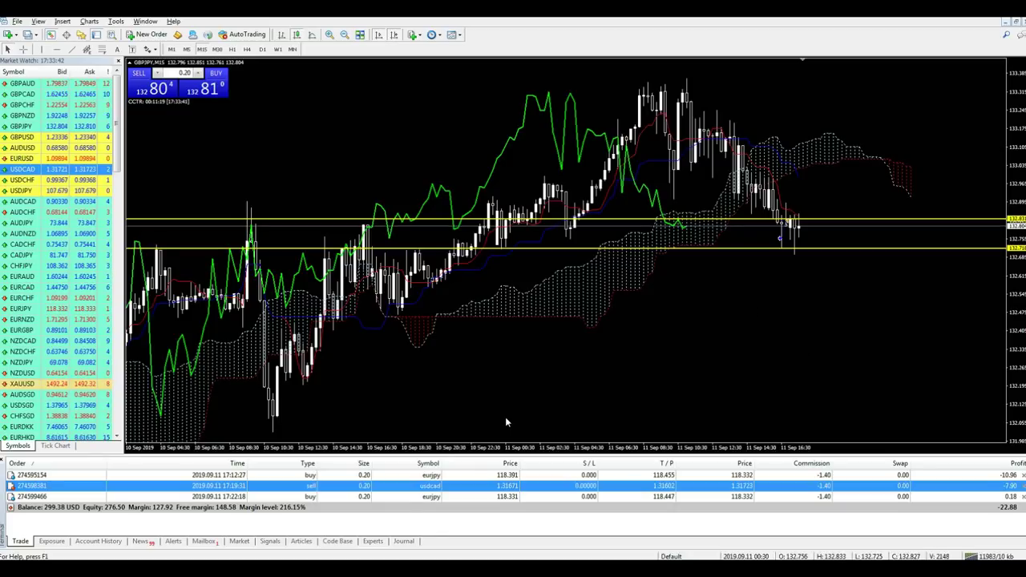
Examine the latest EURJPY M15 candles at the second buy level up close with the crosshair.
{"action": "left_click", "coordinate": [898, 498]}
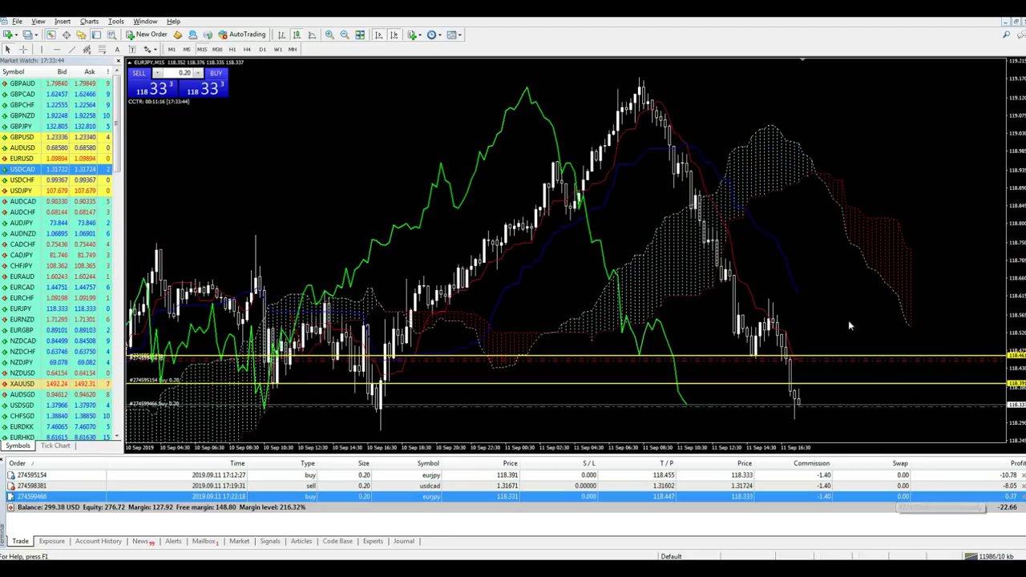
{"action": "key", "text": "plus"}
{"action": "key", "text": "plus"}
{"action": "middle_click", "coordinate": [782, 405]}
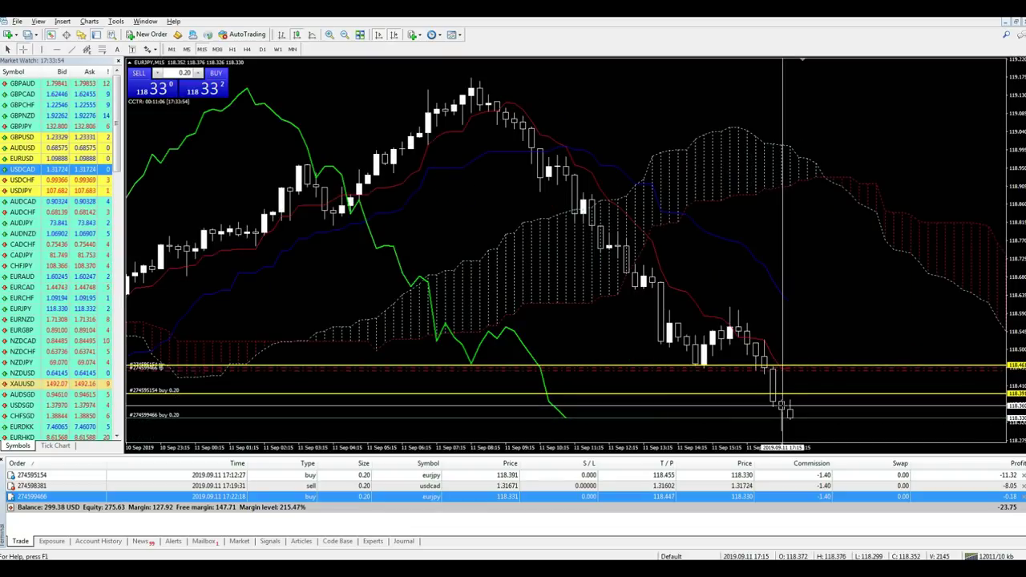
{"action": "middle_click", "coordinate": [801, 412]}
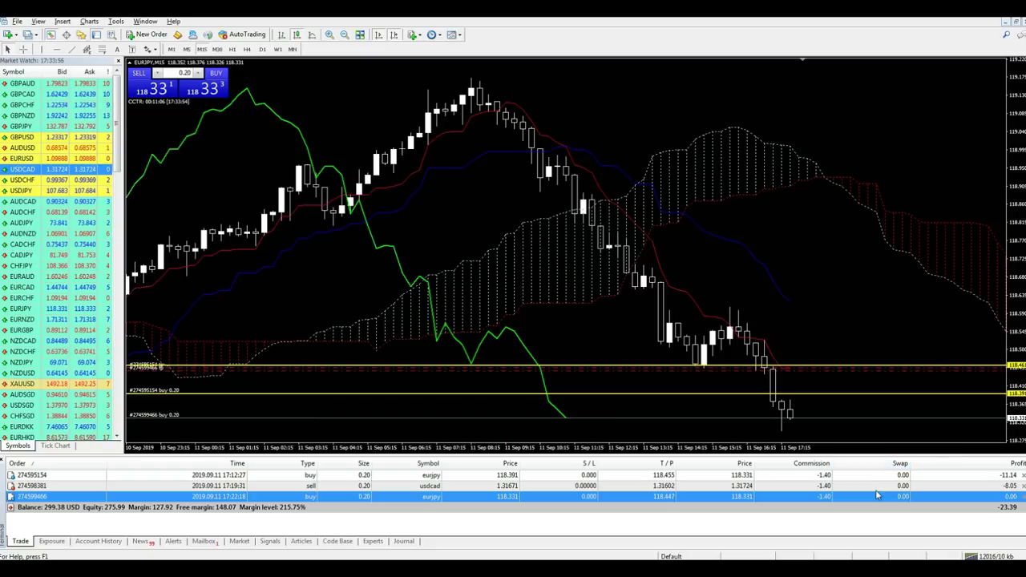
Place a horizontal line on the USDCAD M15 chart at 1.31748, near the 10 September Chikou low.
{"action": "key", "text": "ctrl+Tab"}
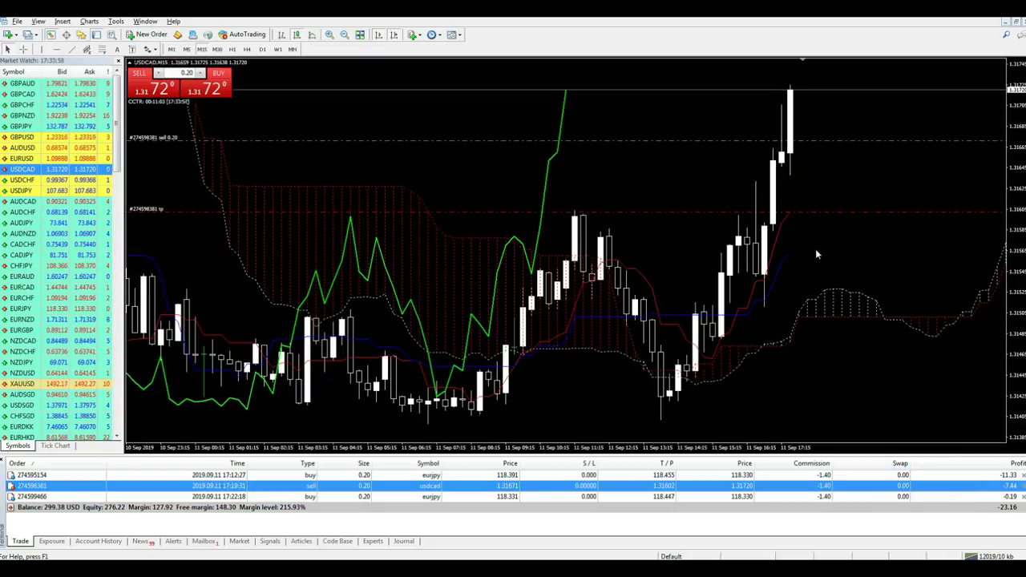
{"action": "key", "text": "minus"}
{"action": "key", "text": "minus"}
{"action": "key", "text": "plus"}
{"action": "key", "text": "plus"}
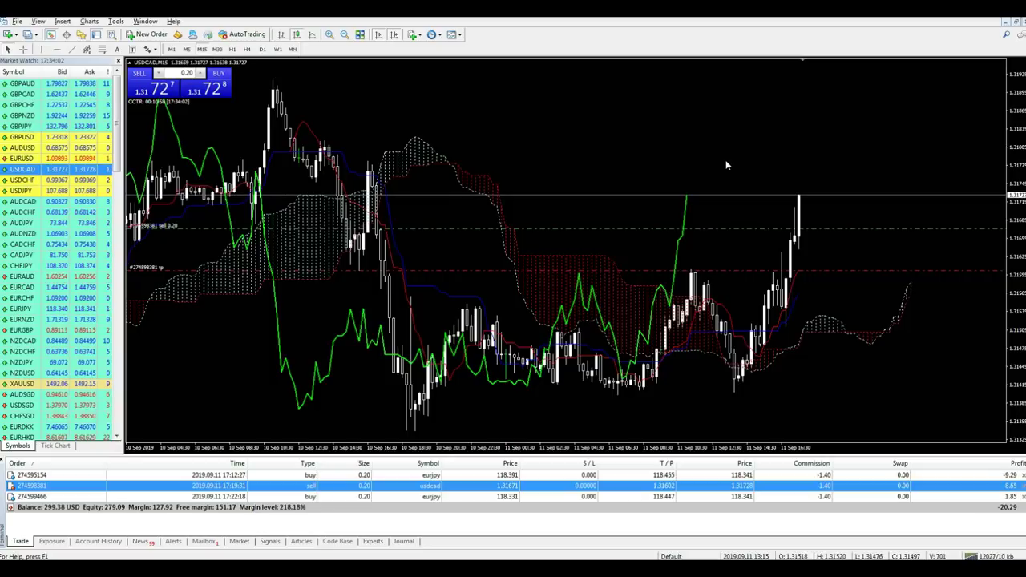
{"action": "key", "text": "minus"}
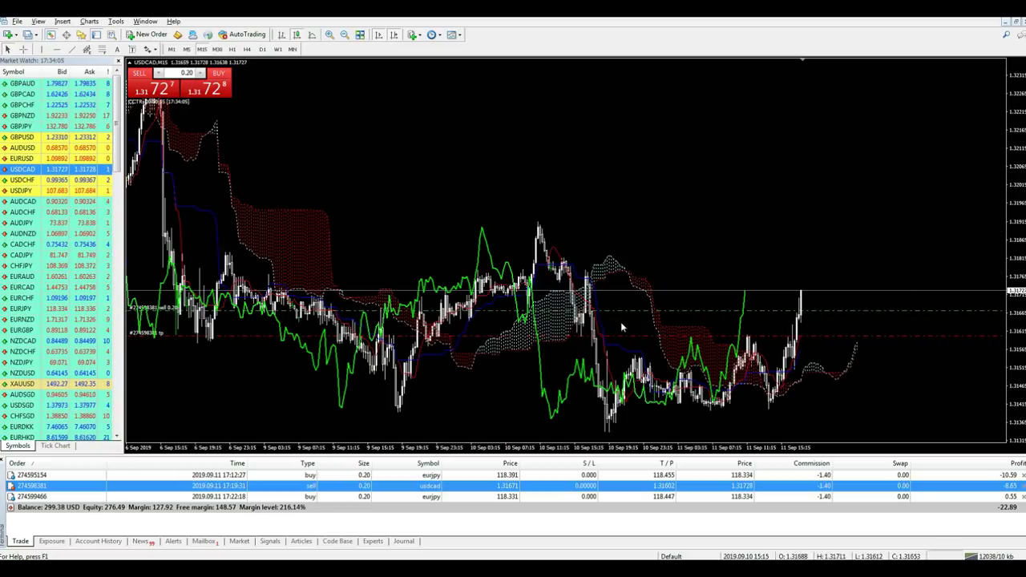
{"action": "key", "text": "plus"}
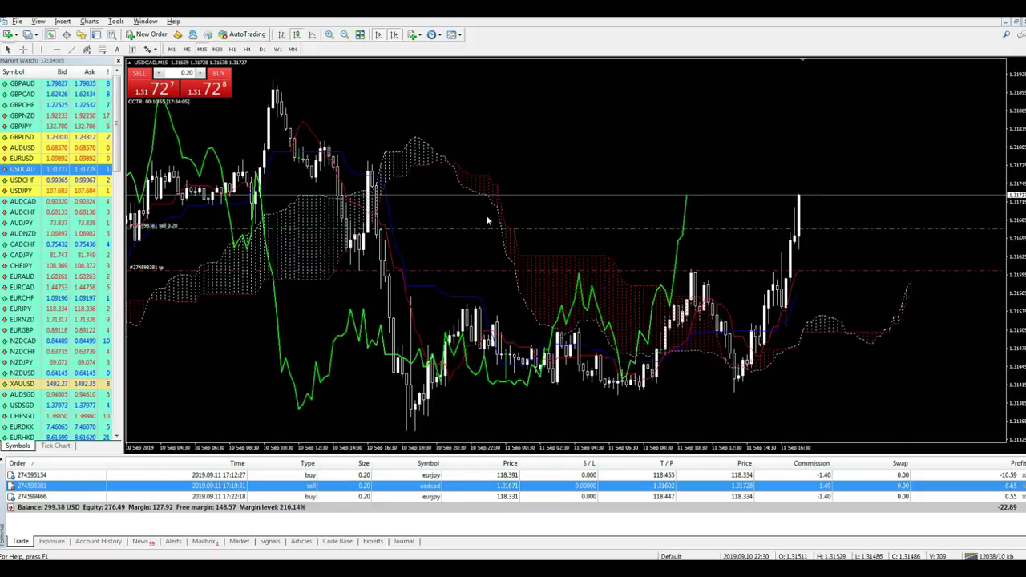
{"action": "middle_click", "coordinate": [413, 233]}
{"action": "middle_click", "coordinate": [407, 204]}
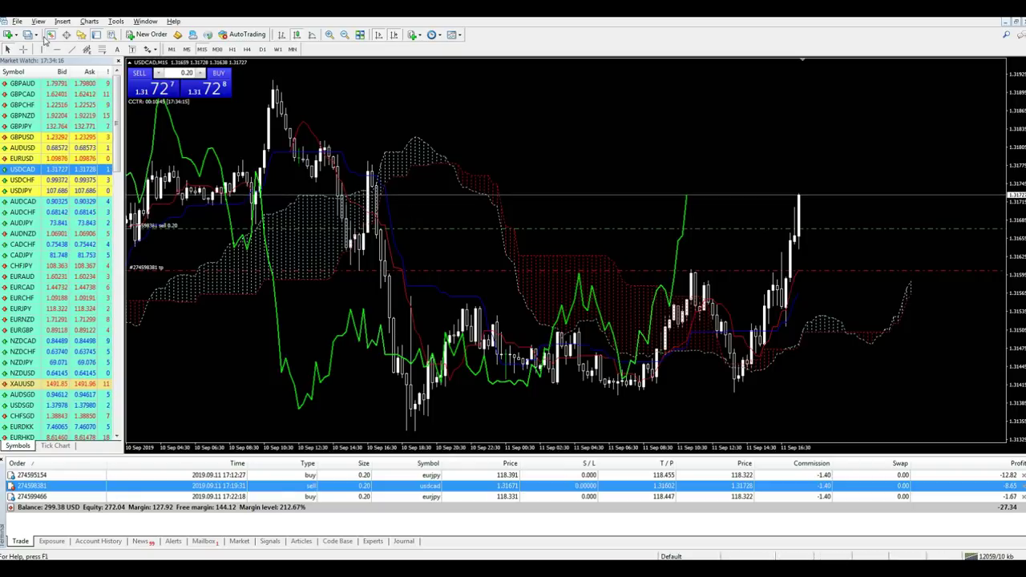
{"action": "left_click", "coordinate": [307, 183]}
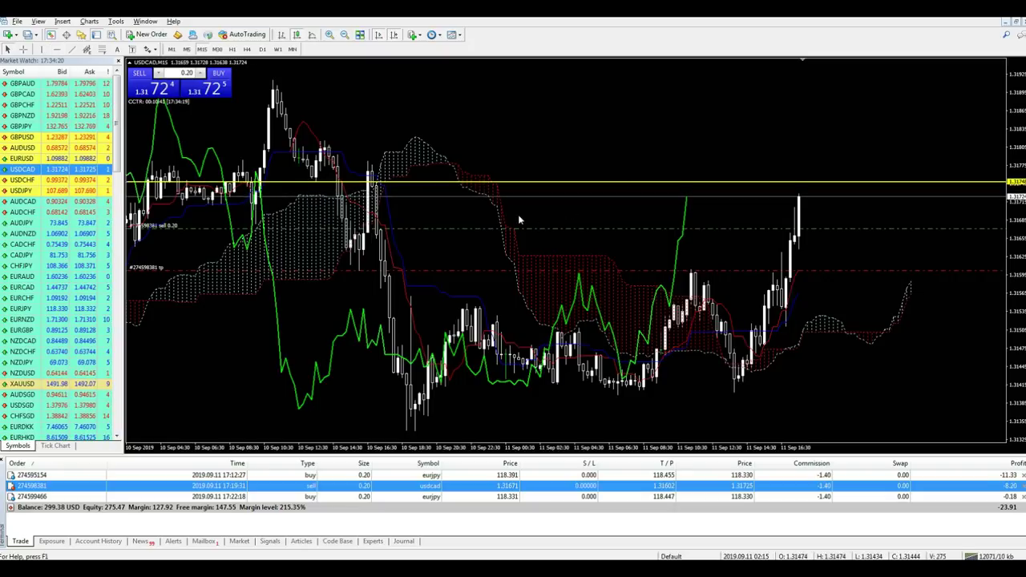
Raise the USDCAD line onto the Chikou low and temporarily mark that low with a circle and an arrow to the current candle.
{"action": "left_click_drag", "start_coordinate": [210, 183], "coordinate": [210, 177]}
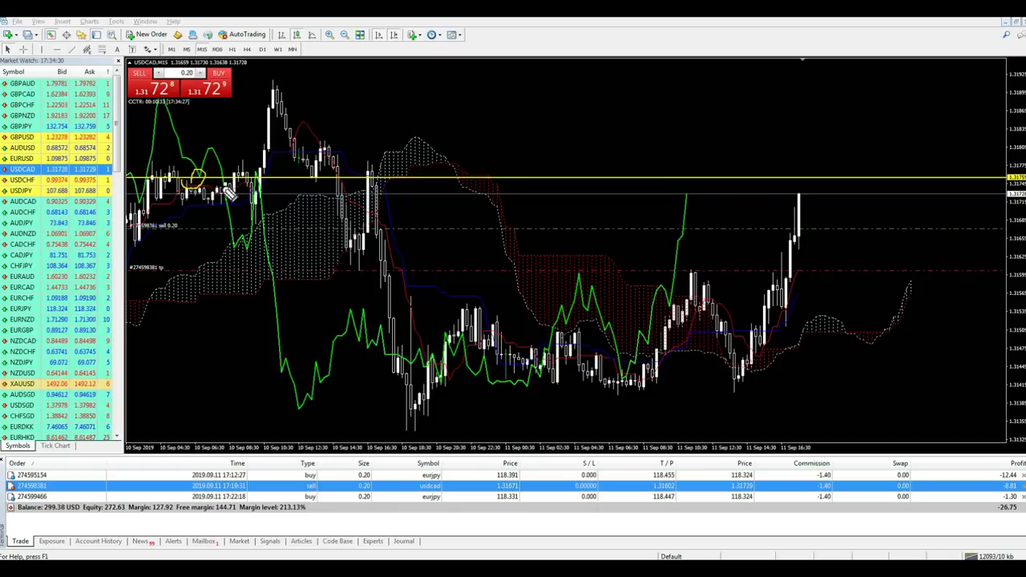
{"action": "mouse_move", "coordinate": [206, 174]}
{"action": "left_mouse_down"}
{"action": "mouse_move", "coordinate": [572, 116]}
{"action": "mouse_move", "coordinate": [776, 175]}
{"action": "left_mouse_up"}
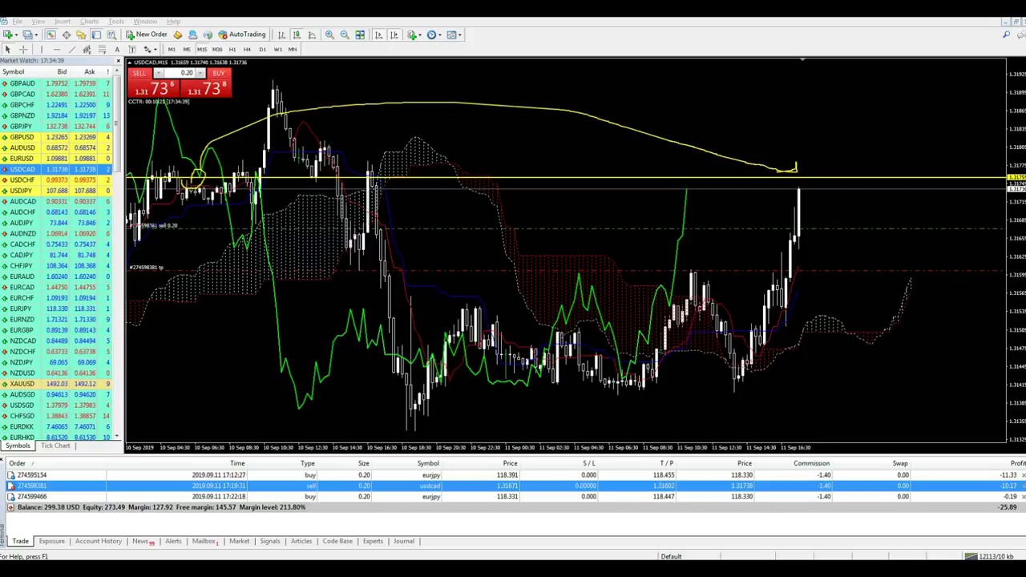
{"action": "key", "text": "BackSpace"}
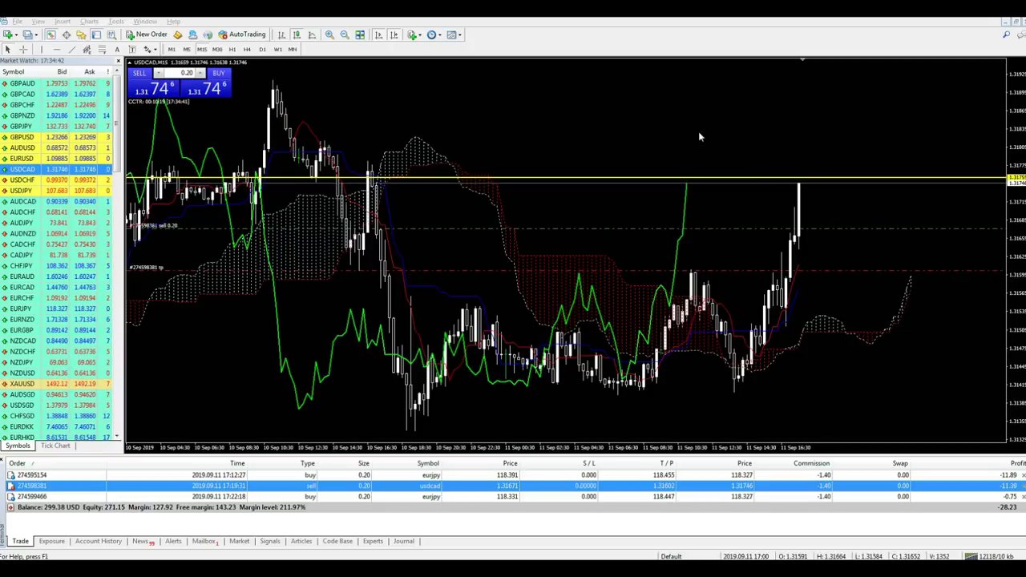
Sell another 0.20 lots of USDCAD at the market price and set this order's take profit to 1.31678.
{"action": "left_click", "coordinate": [169, 93]}
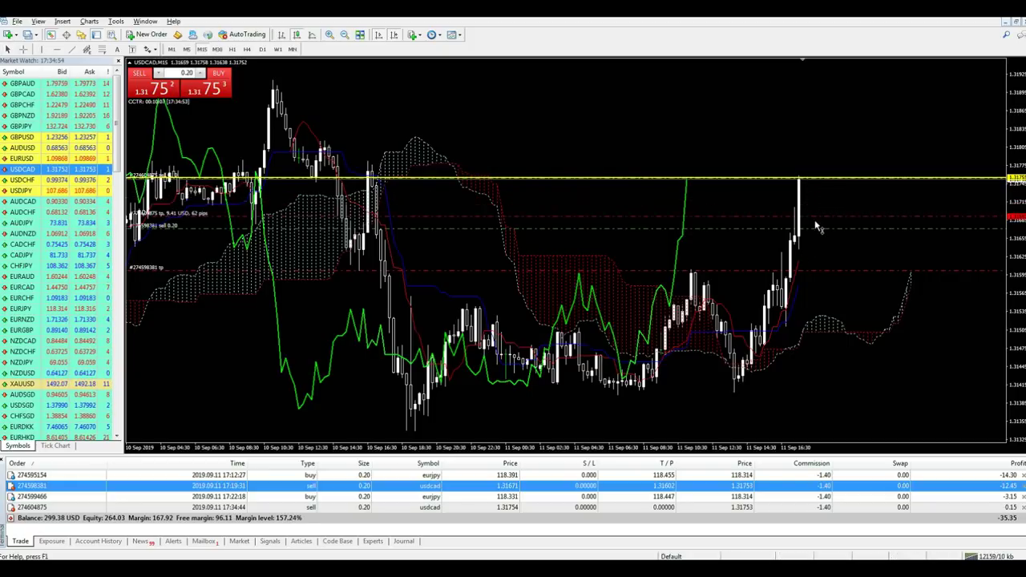
{"action": "left_click_drag", "start_coordinate": [821, 230], "coordinate": [821, 230]}
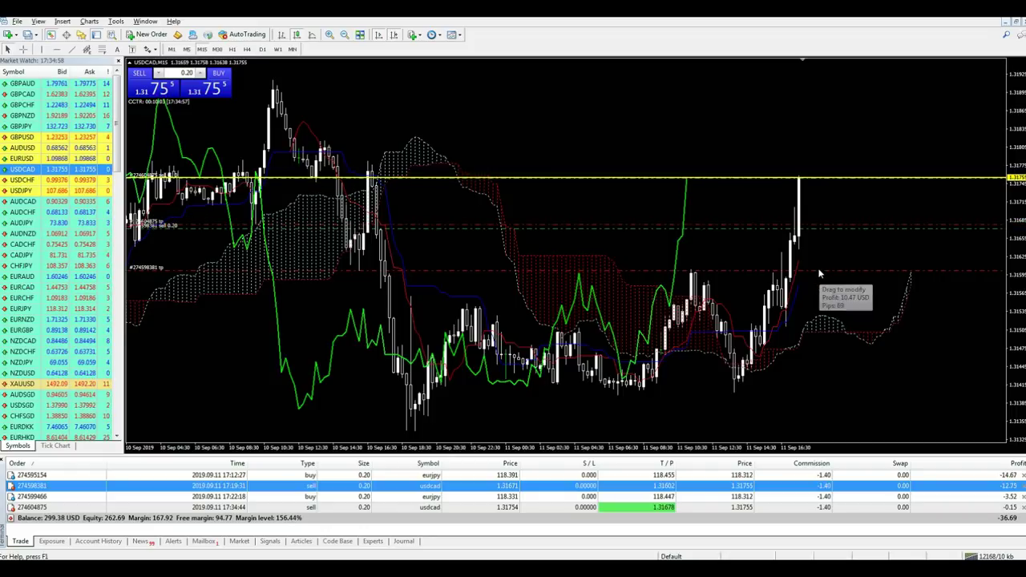
Move the first USDCAD sell order's take profit to 1.31661 and remove it from the order.
{"action": "left_click_drag", "start_coordinate": [826, 273], "coordinate": [814, 236]}
{"action": "right_click", "coordinate": [815, 235]}
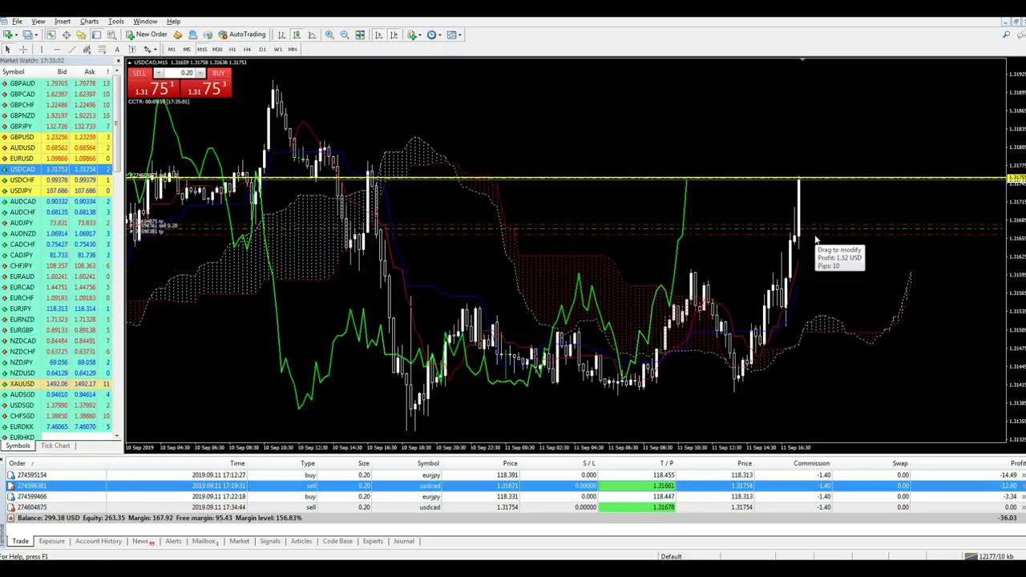
{"action": "left_click", "coordinate": [834, 242]}
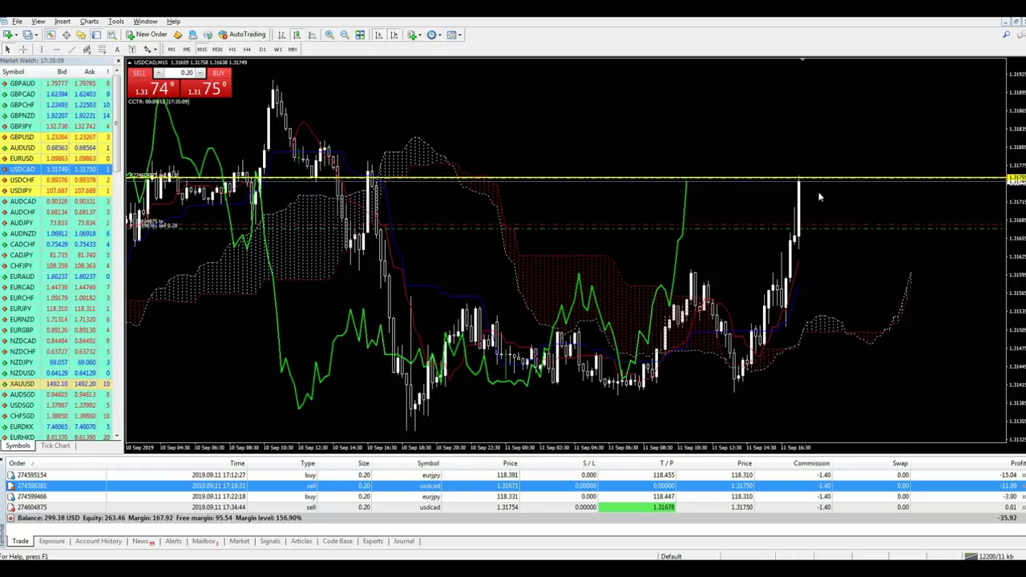
Measure USDCAD's drop from the horizontal line and close the remaining USDCAD sell order.
{"action": "middle_click", "coordinate": [800, 178]}
{"action": "left_click_drag", "start_coordinate": [800, 178], "coordinate": [804, 231]}
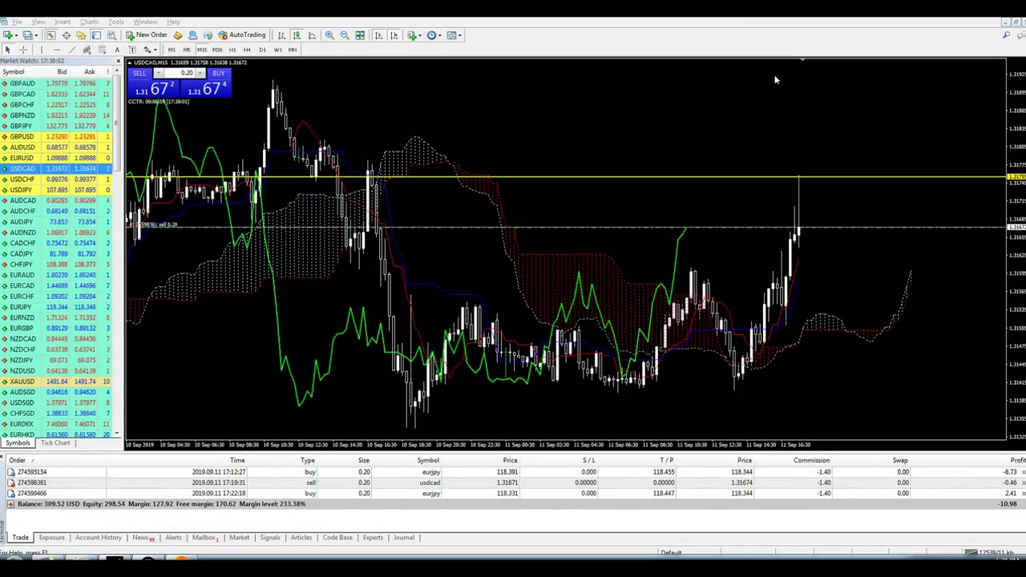
{"action": "left_click", "coordinate": [1022, 482]}
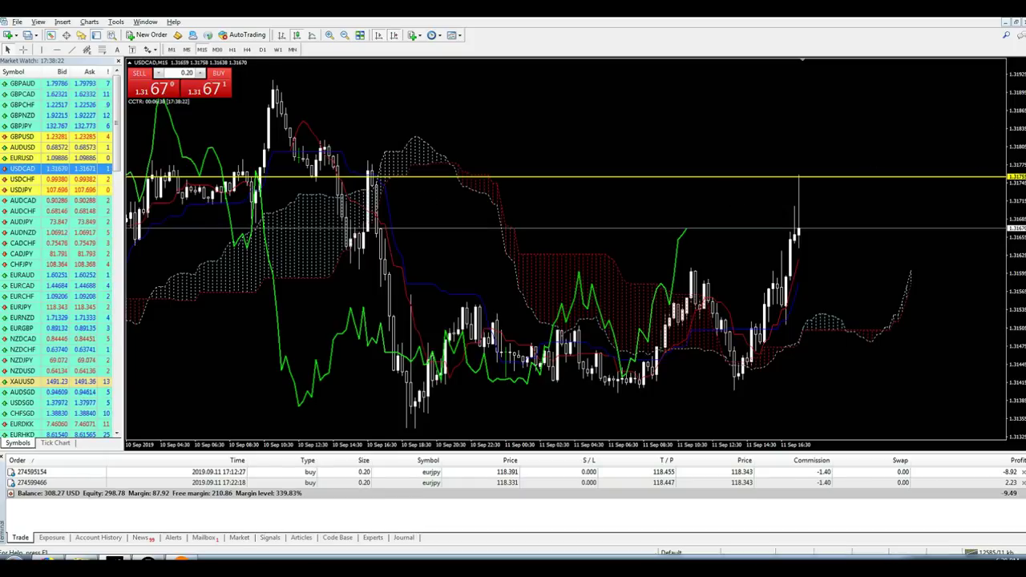
Temporarily mark USDCAD's Chikou low, the current candle's high at the yellow line and the current price, and clear the marks.
{"action": "mouse_move", "coordinate": [195, 194]}
{"action": "left_mouse_down"}
{"action": "mouse_move", "coordinate": [214, 176]}
{"action": "mouse_move", "coordinate": [198, 200]}
{"action": "mouse_move", "coordinate": [217, 142]}
{"action": "left_mouse_up"}
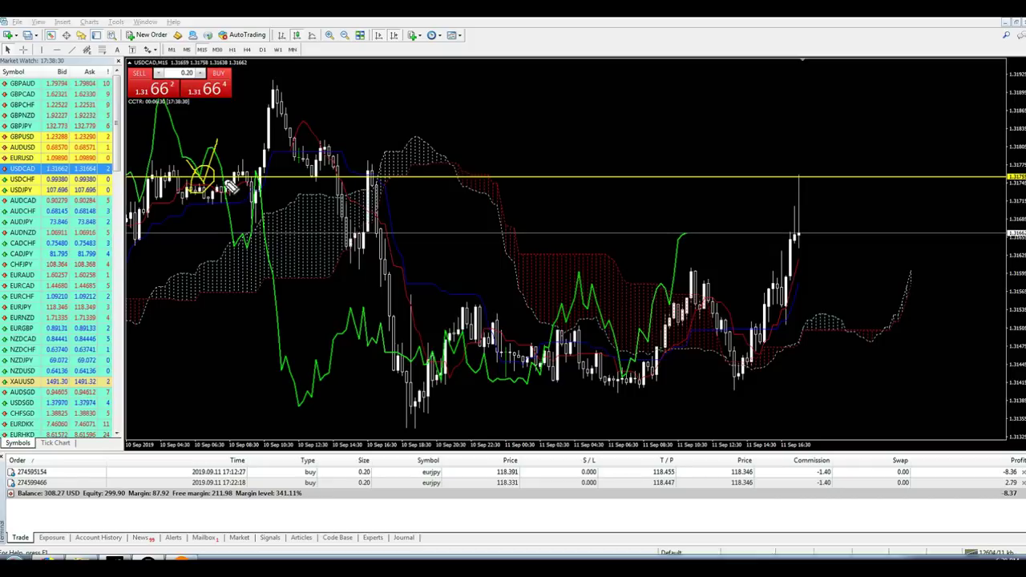
{"action": "mouse_move", "coordinate": [790, 186]}
{"action": "left_mouse_down"}
{"action": "mouse_move", "coordinate": [799, 166]}
{"action": "mouse_move", "coordinate": [796, 187]}
{"action": "left_mouse_up"}
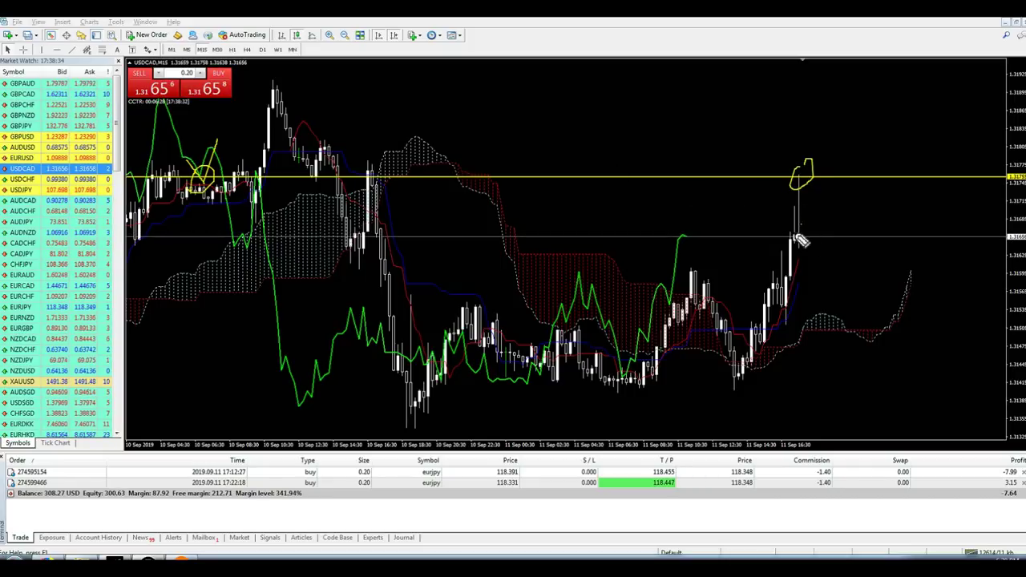
{"action": "left_click_drag", "start_coordinate": [794, 242], "coordinate": [798, 245]}
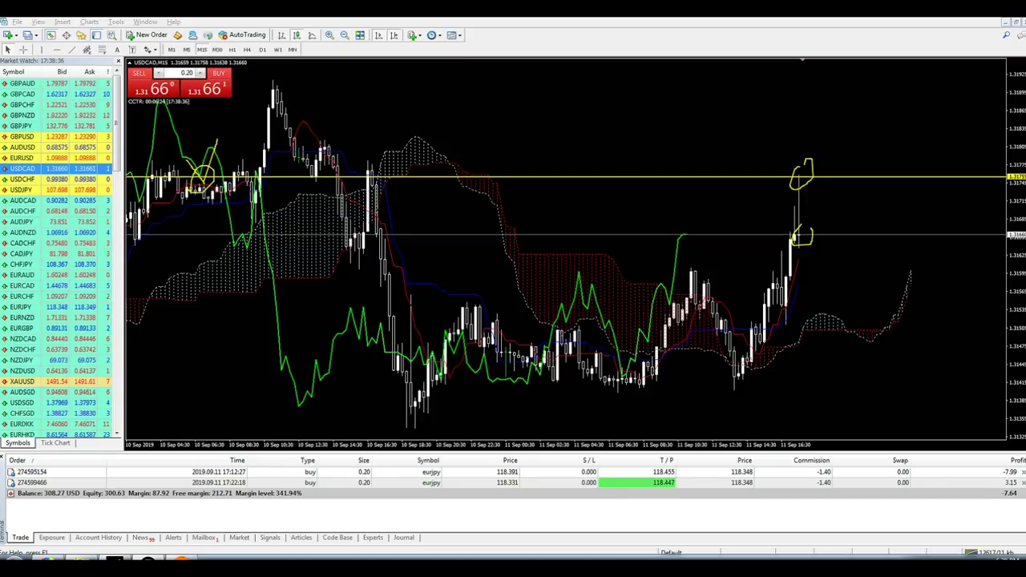
{"action": "key", "text": "Escape"}
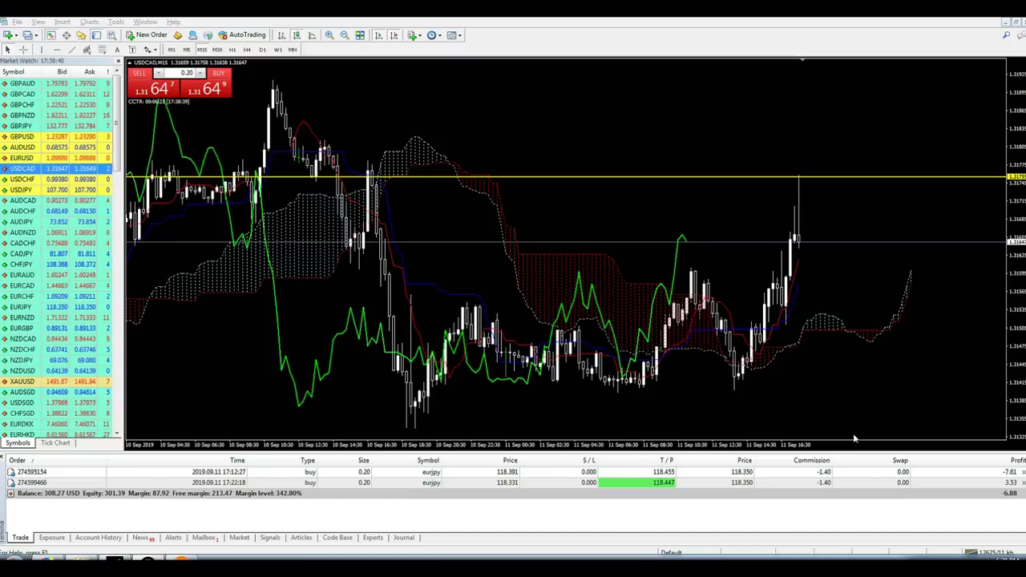
Show the EURJPY chart of the open buy orders and shorten the order list to give the chart more height.
{"action": "left_click_drag", "start_coordinate": [849, 482], "coordinate": [840, 304]}
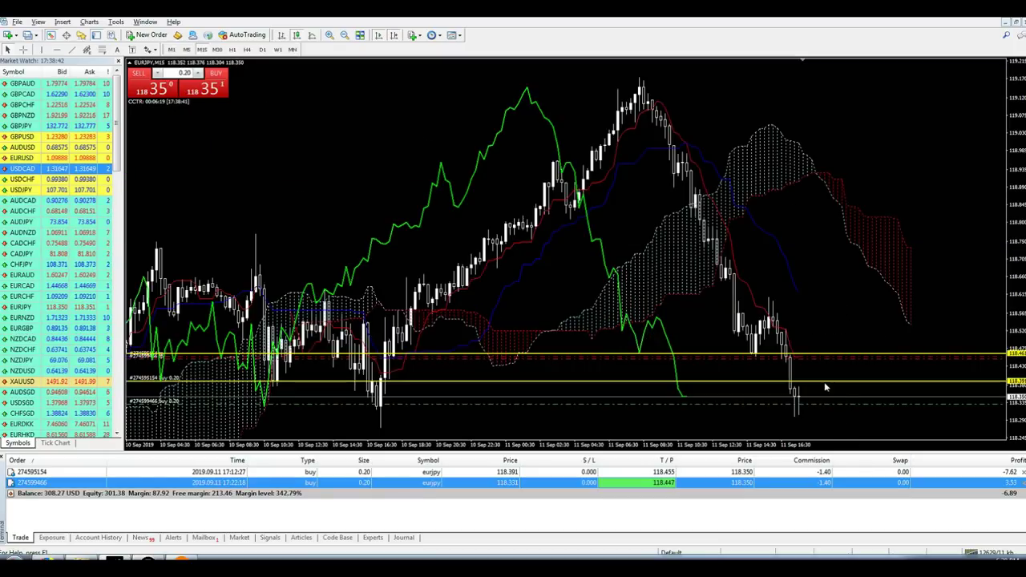
{"action": "key", "text": "Up"}
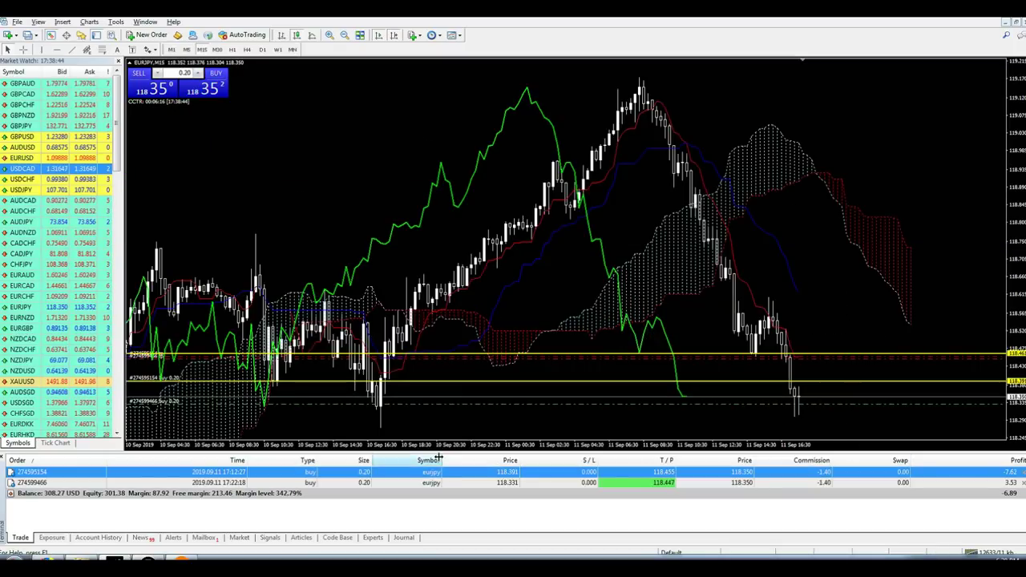
{"action": "left_click_drag", "start_coordinate": [438, 453], "coordinate": [439, 483]}
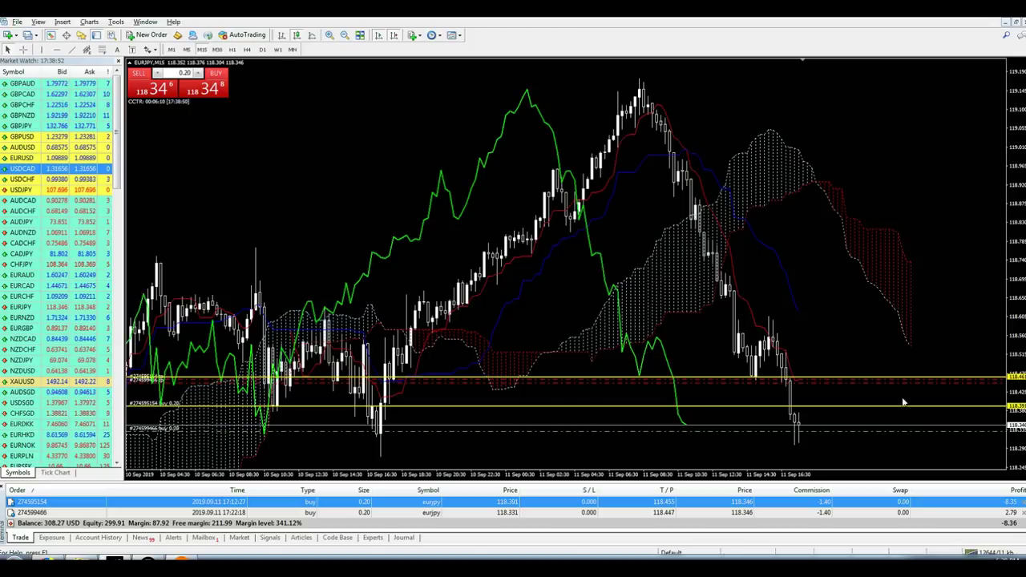
Use the crosshair to examine EURJPY's price level at the current candle near the lower buy order.
{"action": "middle_click", "coordinate": [800, 432]}
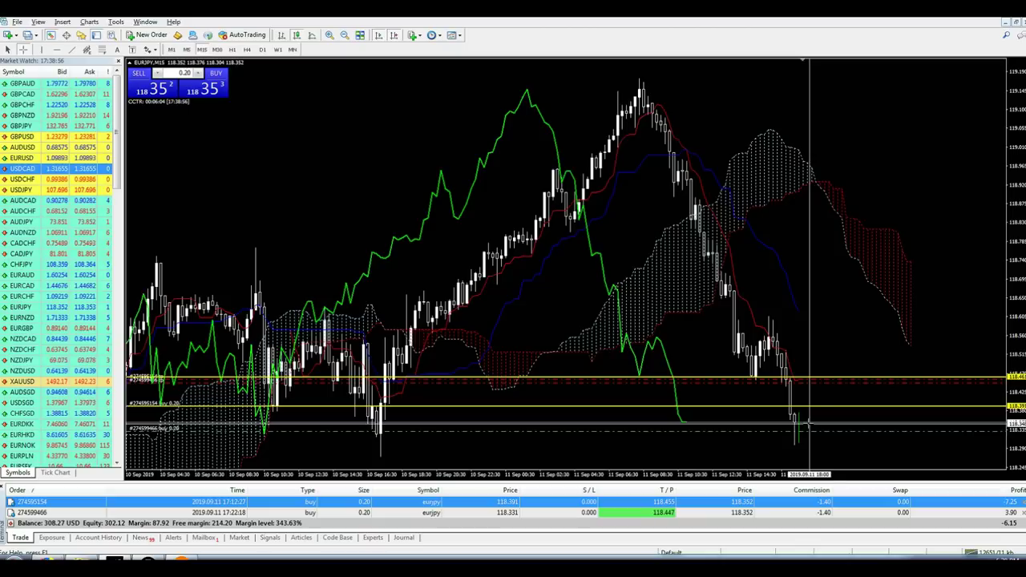